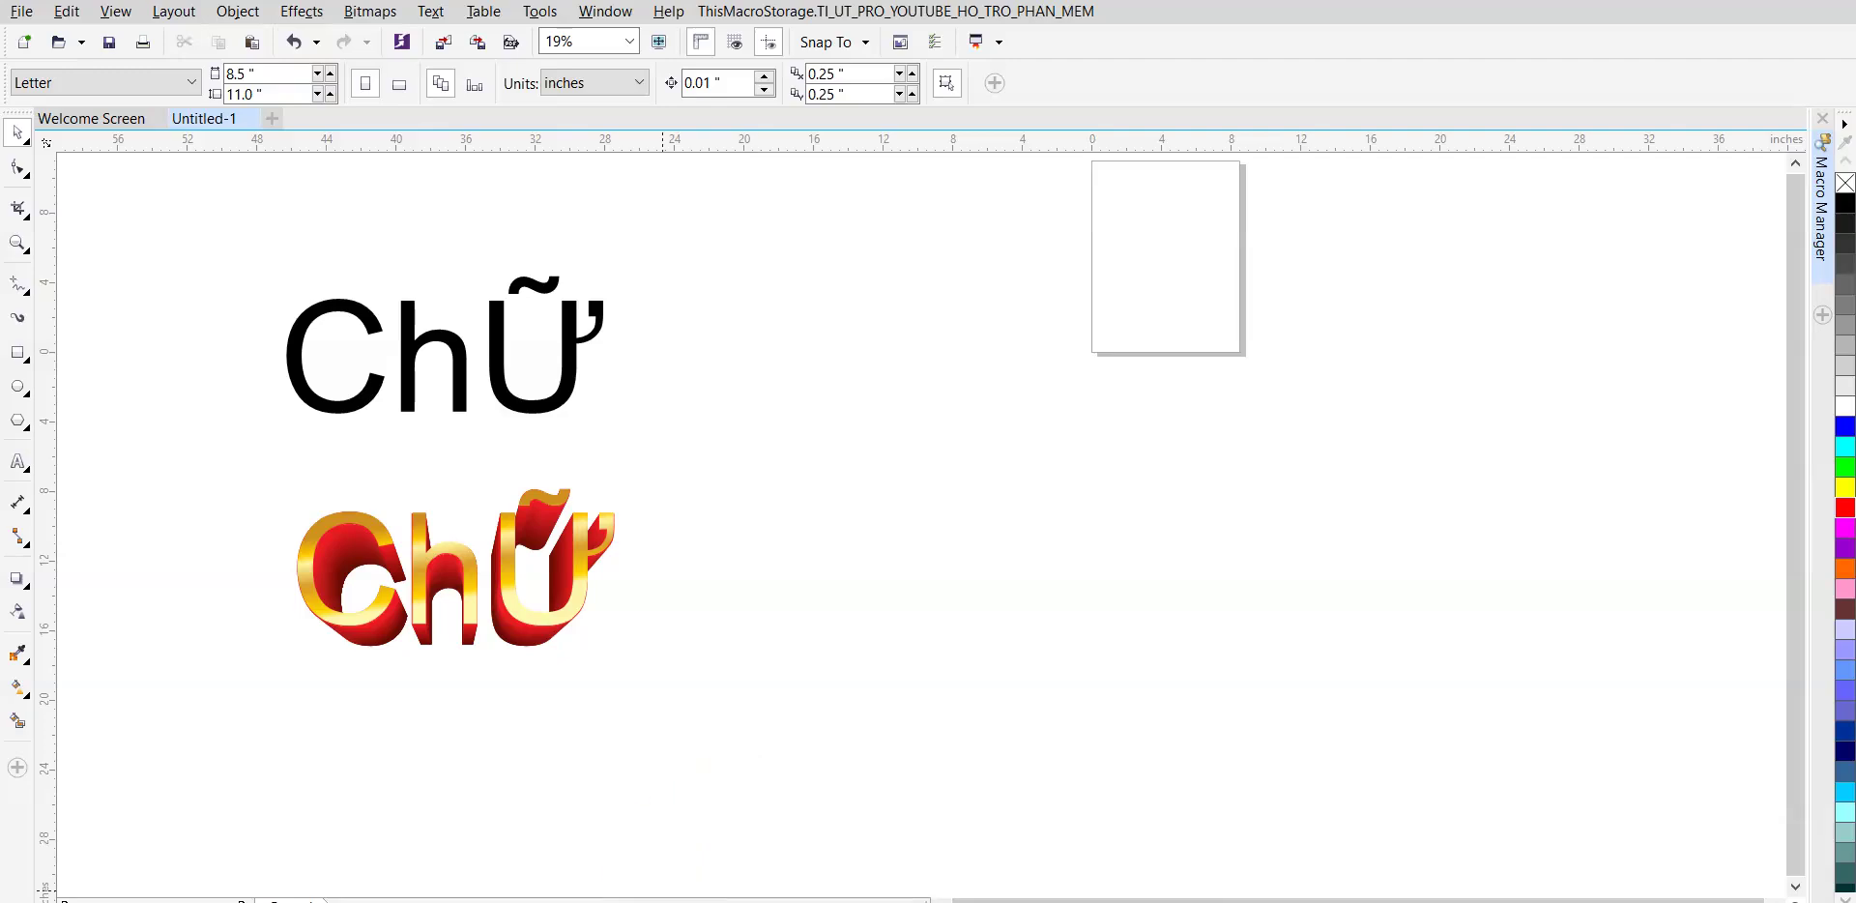
- Select the YouTube channel screenshot and zoom the view in tightly around it
left_click(828, 766)
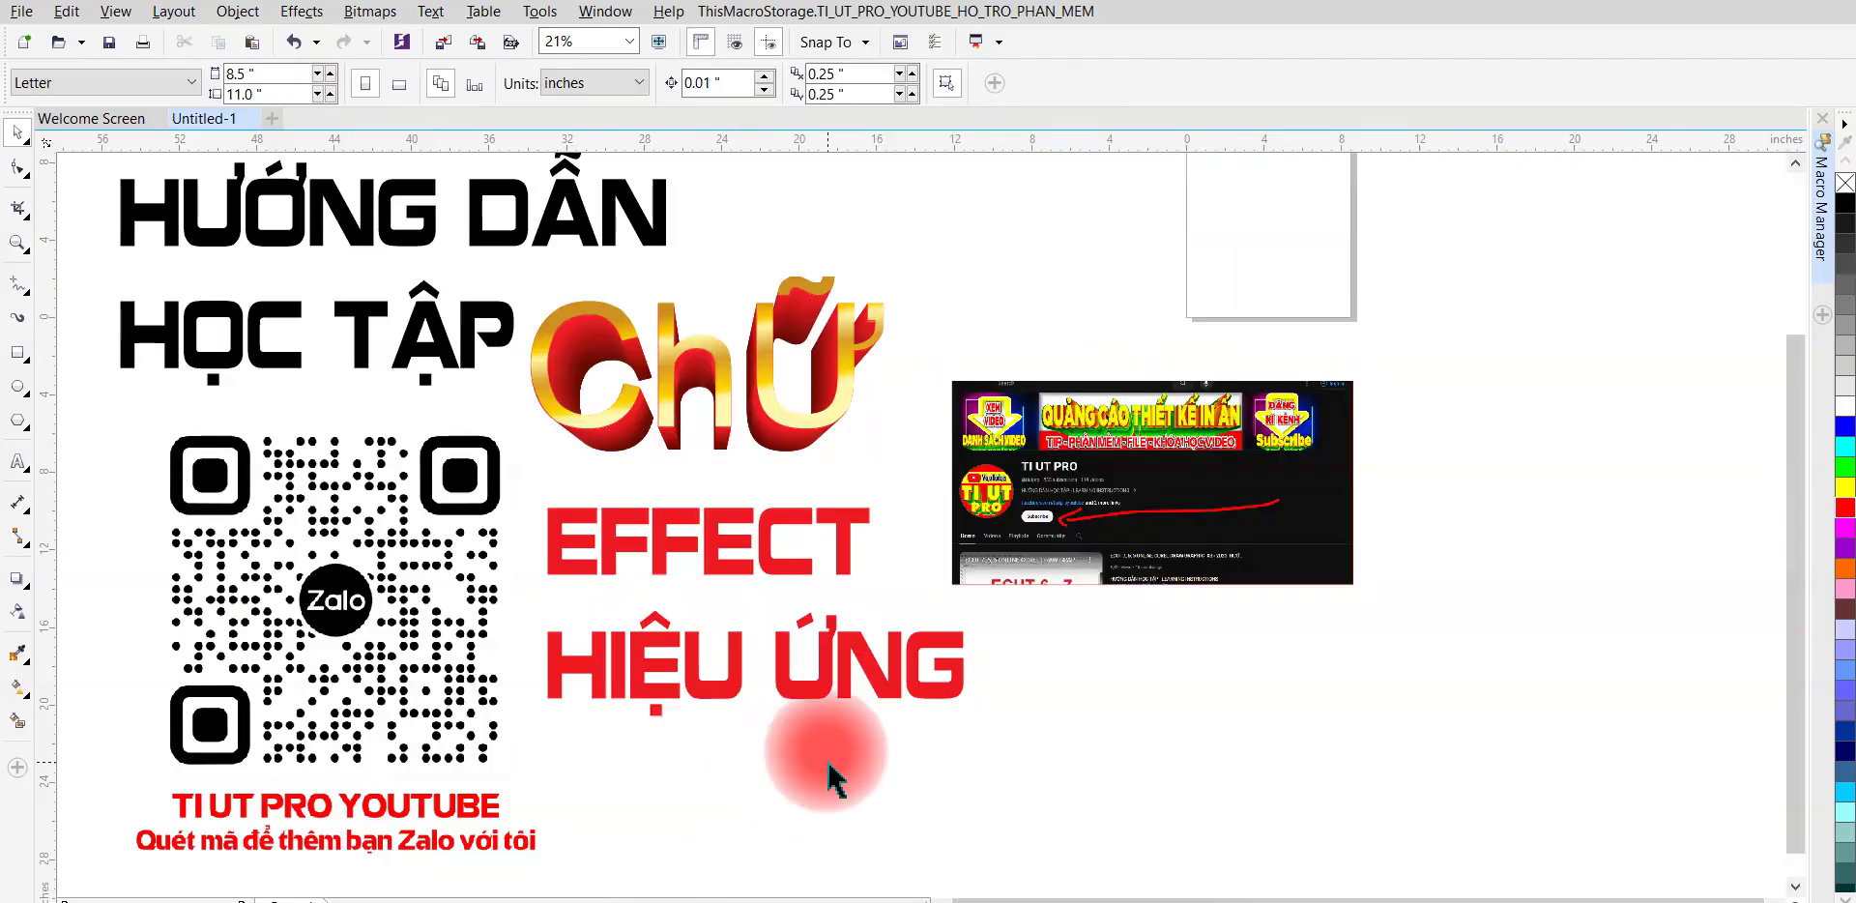
left_click(703, 406)
left_click(667, 534)
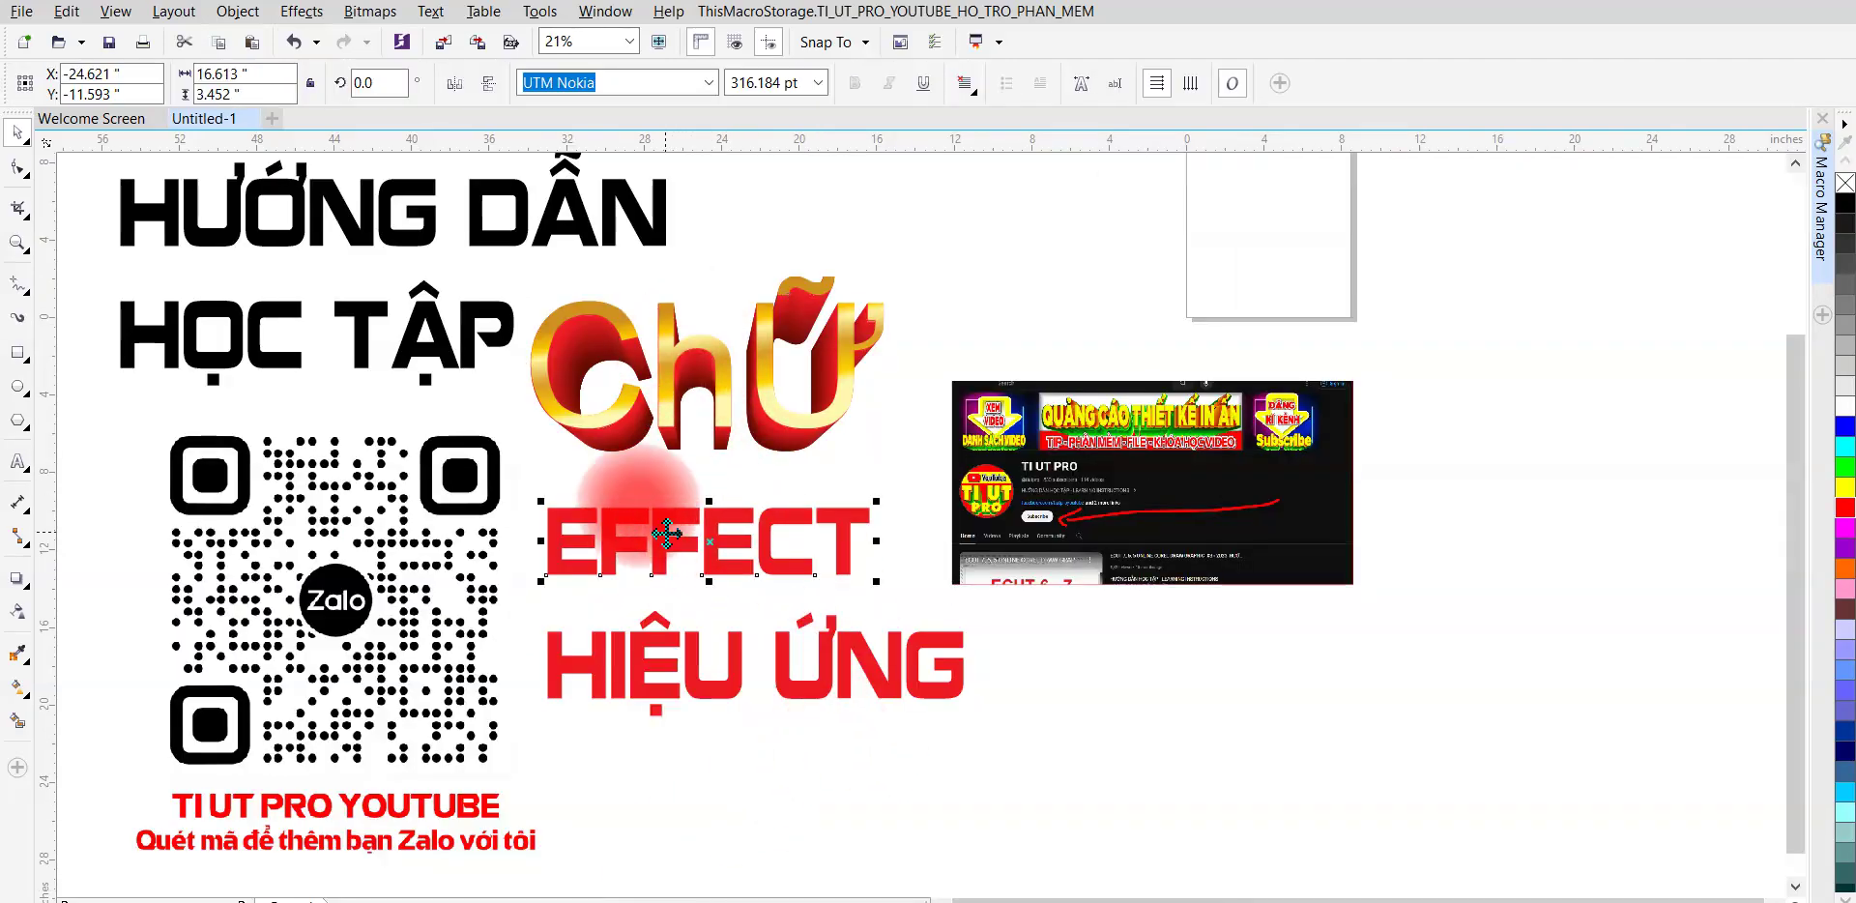
left_click(1030, 477)
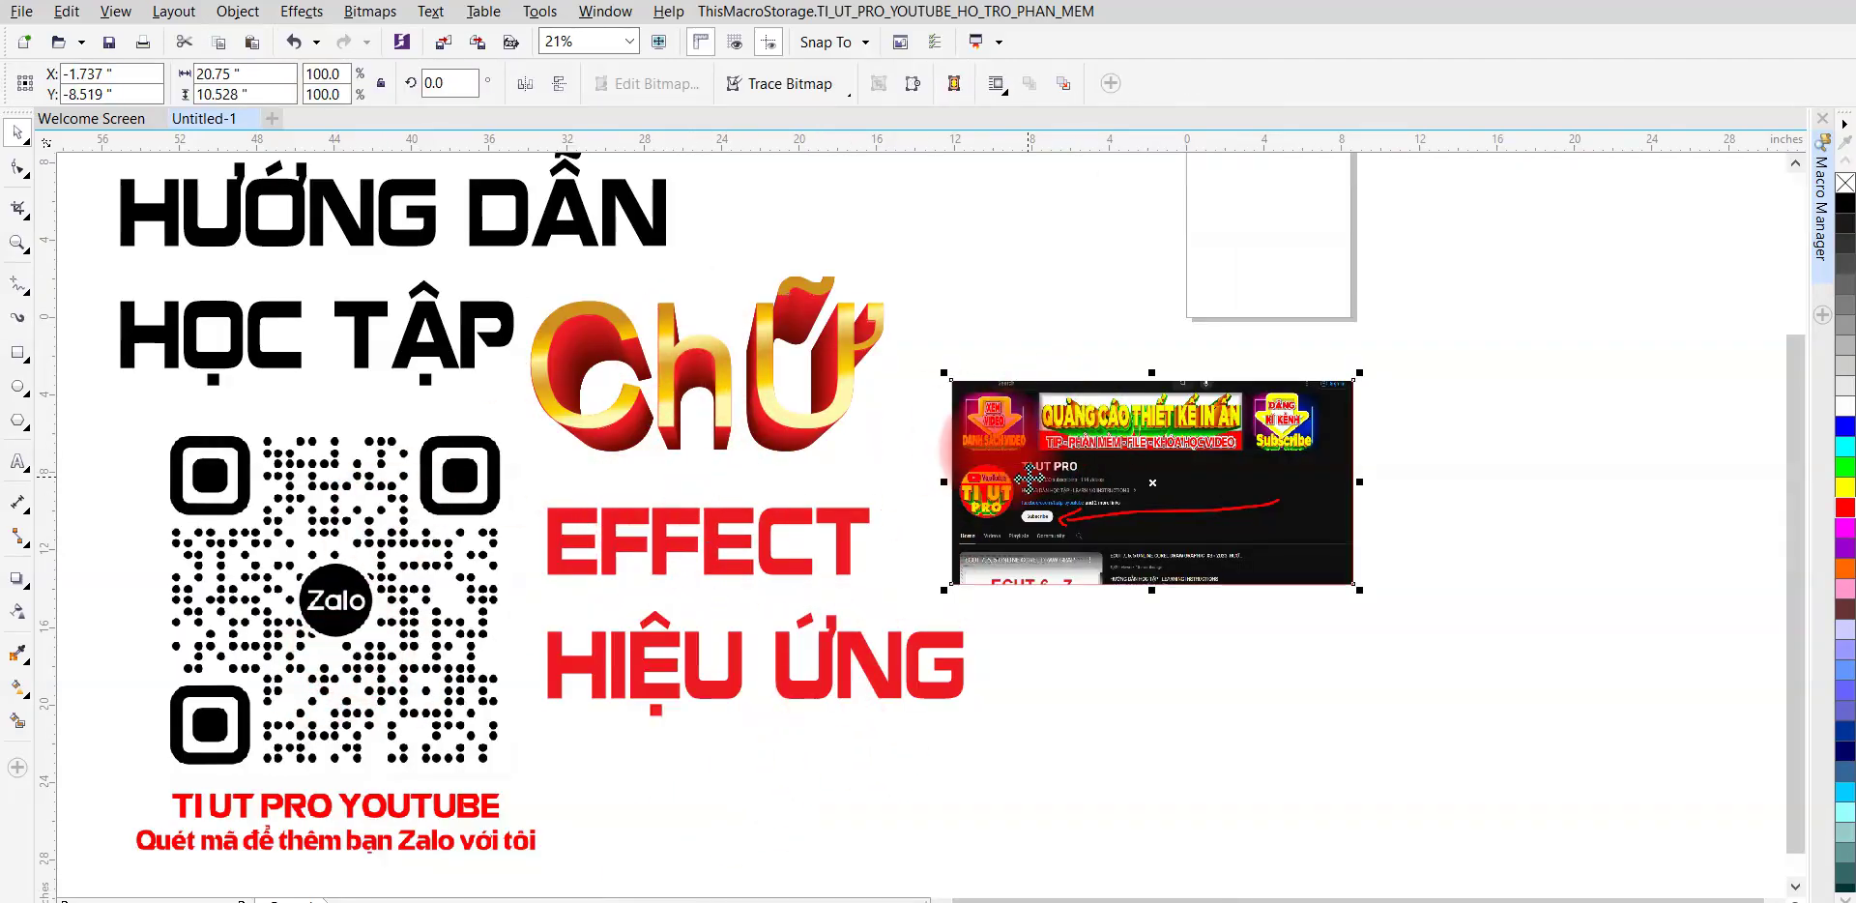
key("z")
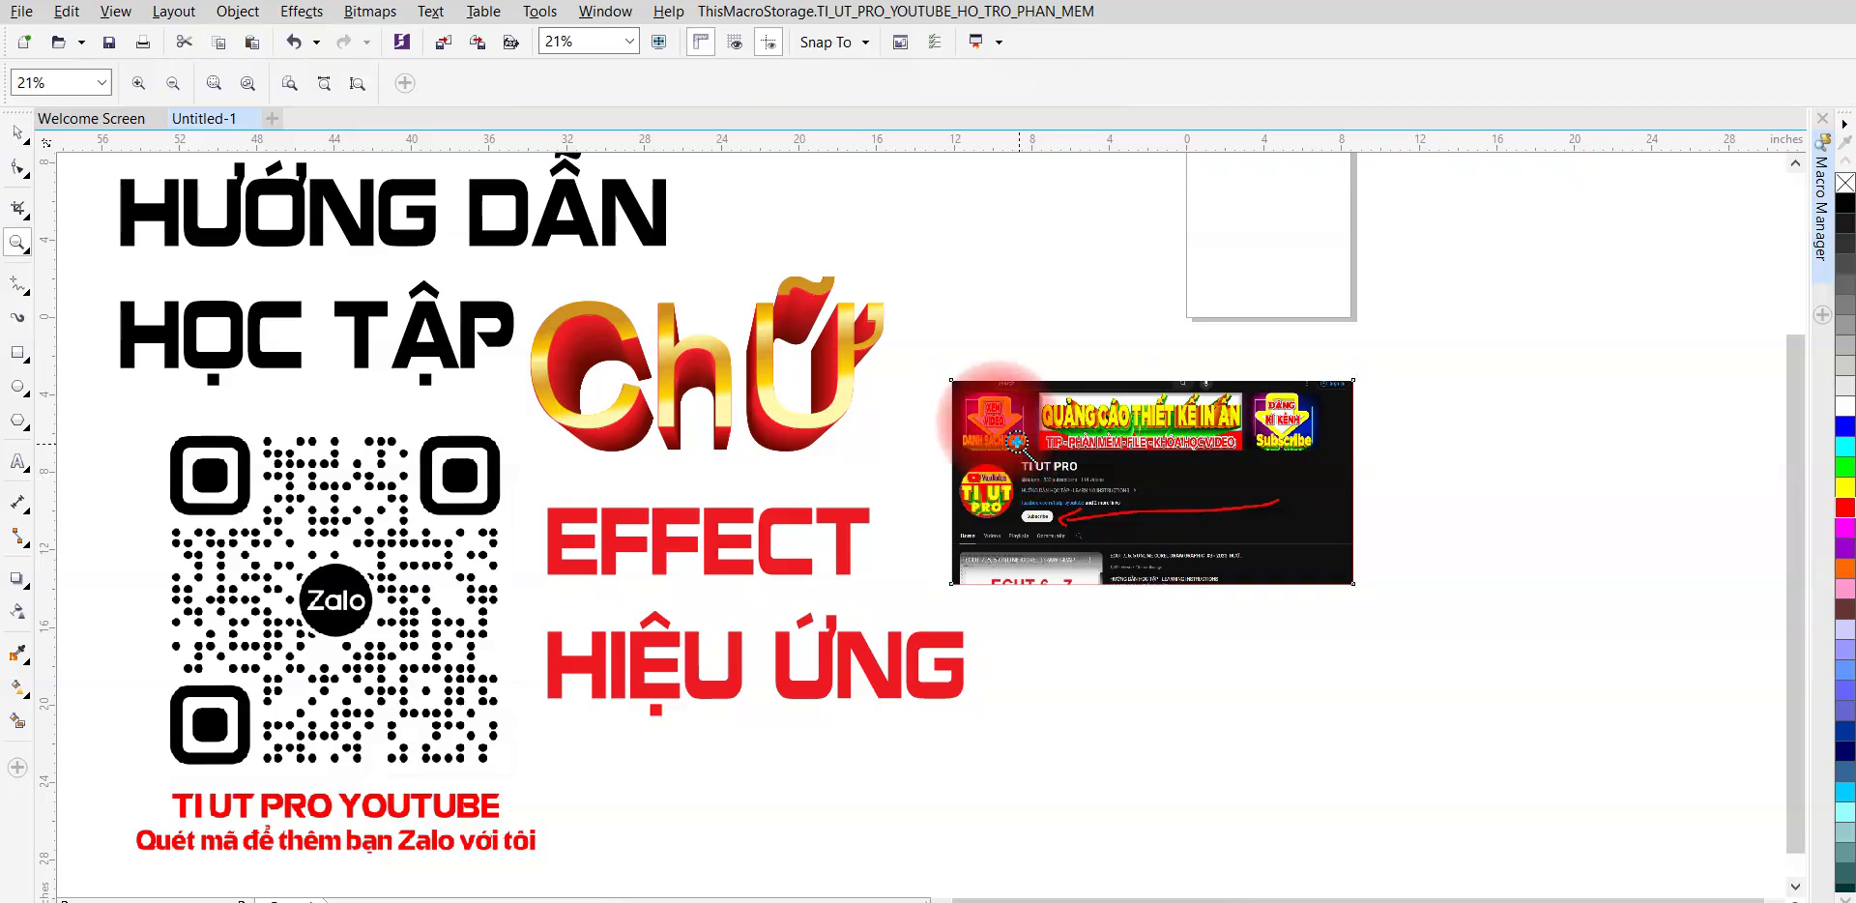
left_click_drag(948, 380, 1363, 604)
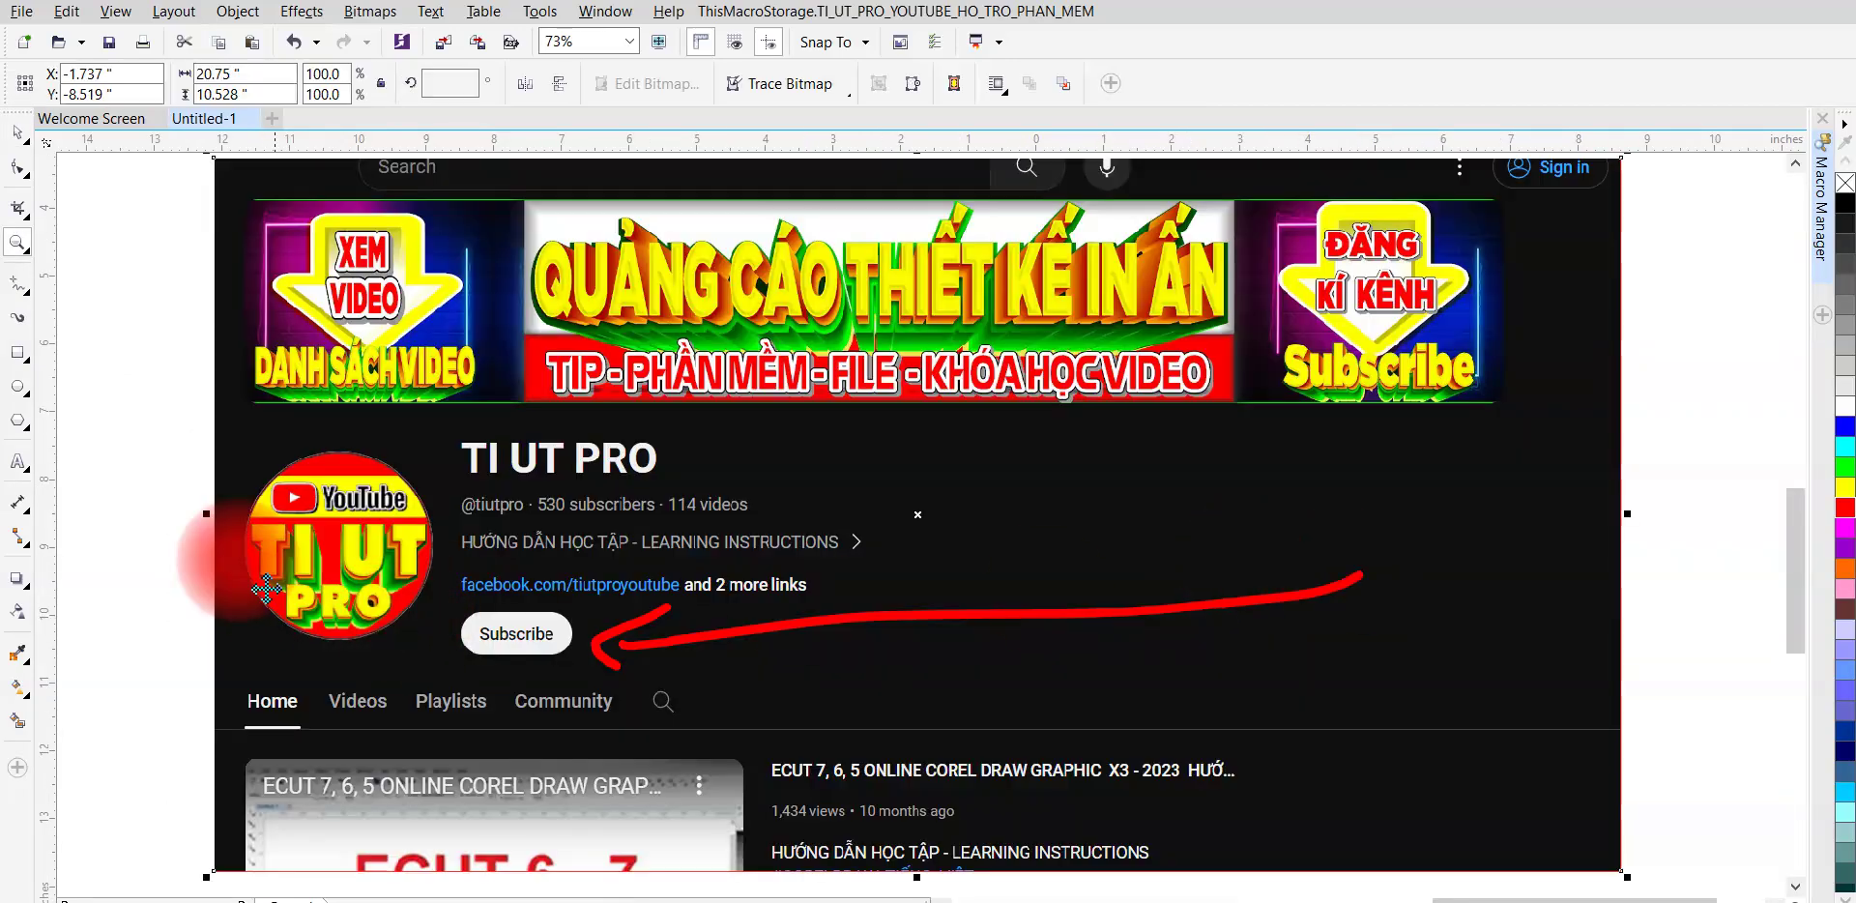
right_click(183, 537)
- Preview the screenshot full screen, then zoom to all objects with F4
left_click(251, 535)
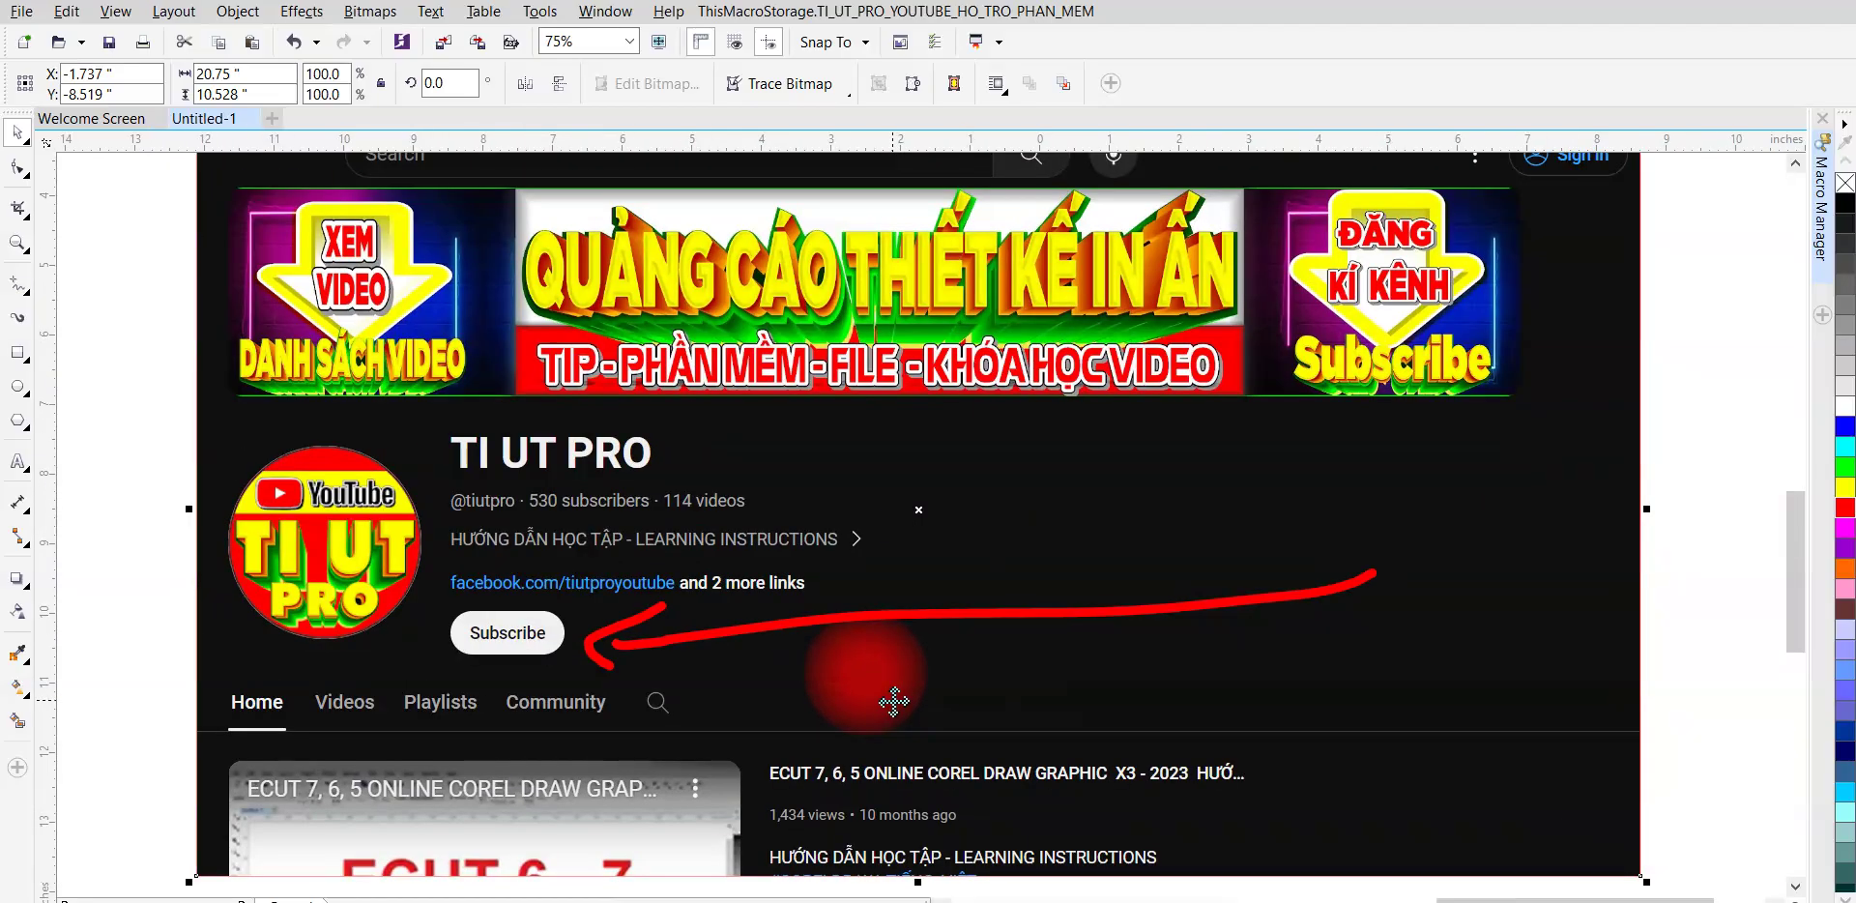
key("F4")
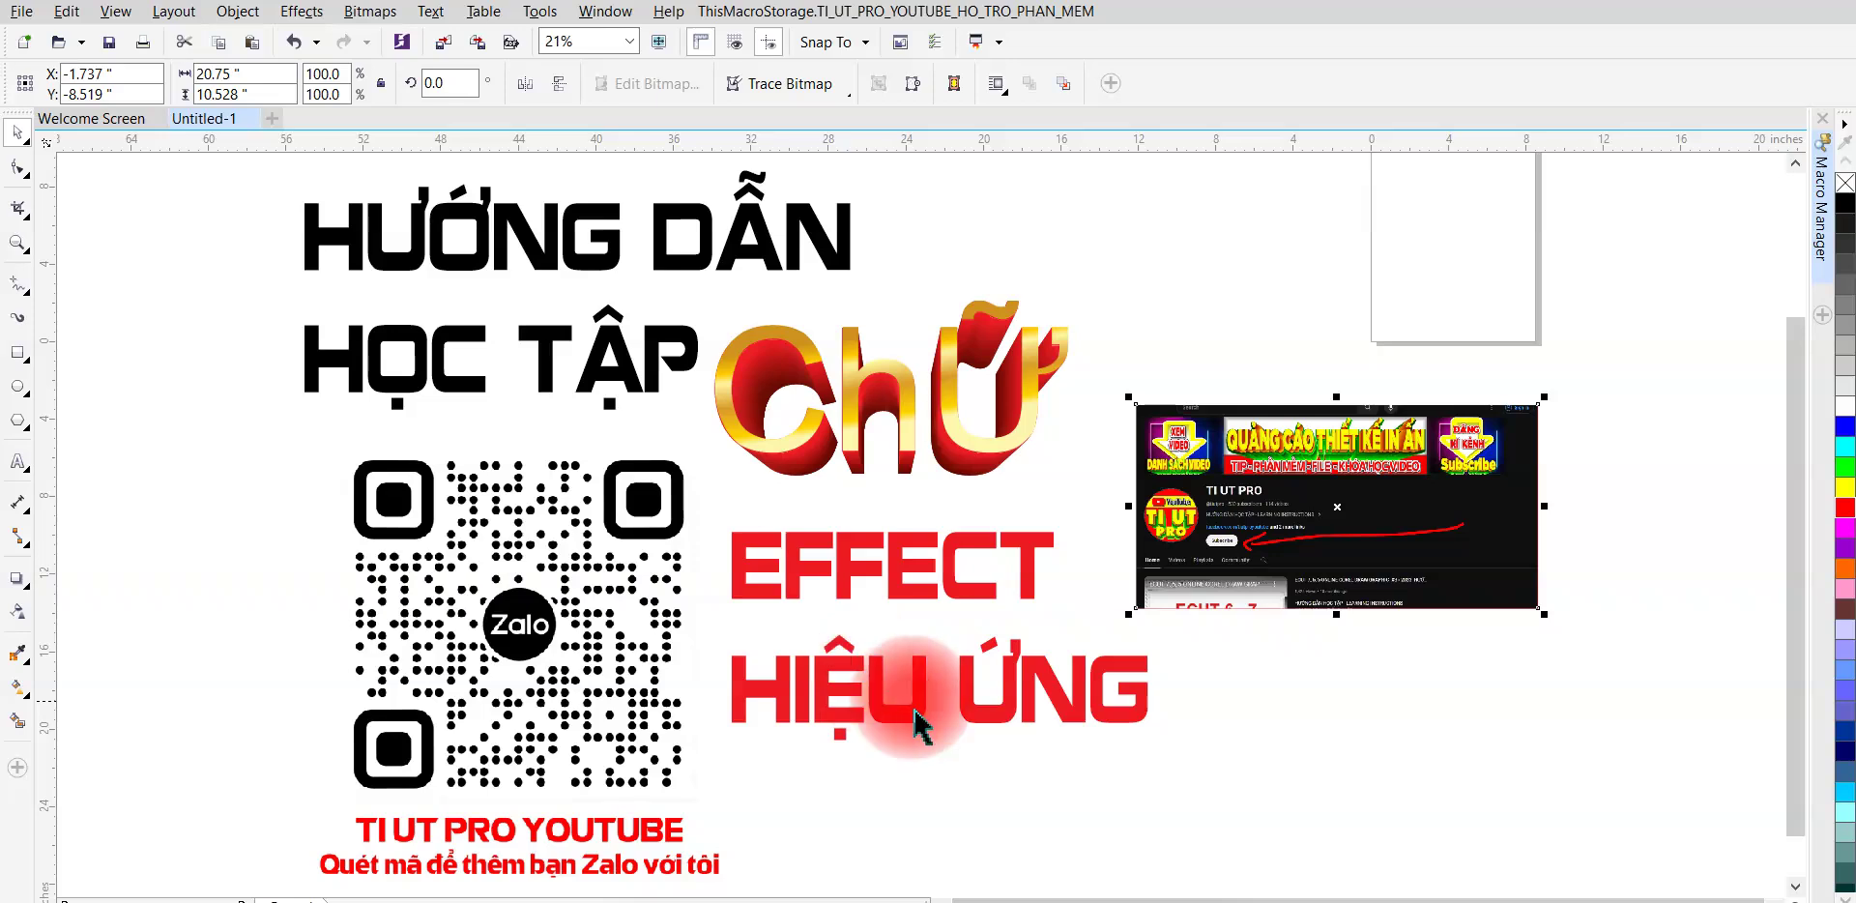
- Colour the HƯỚNG DẪN HỌC TẬP heading red
left_click_drag(497, 414, 373, 413)
left_click(402, 343)
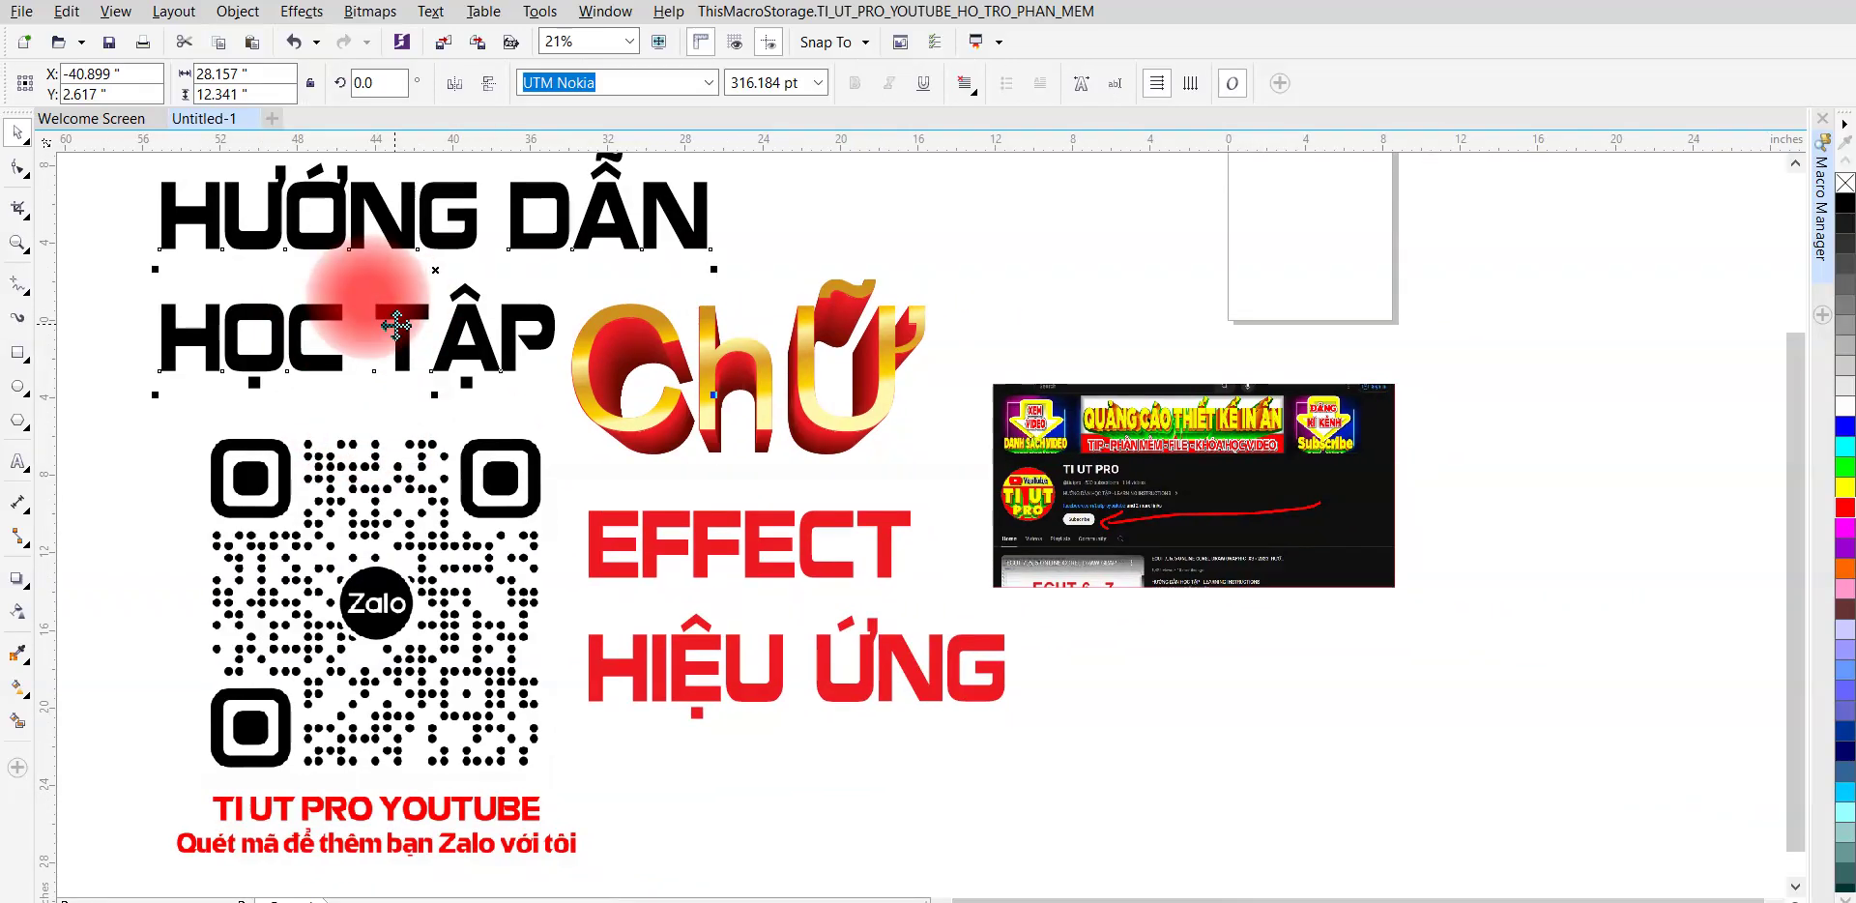
left_click(1845, 507)
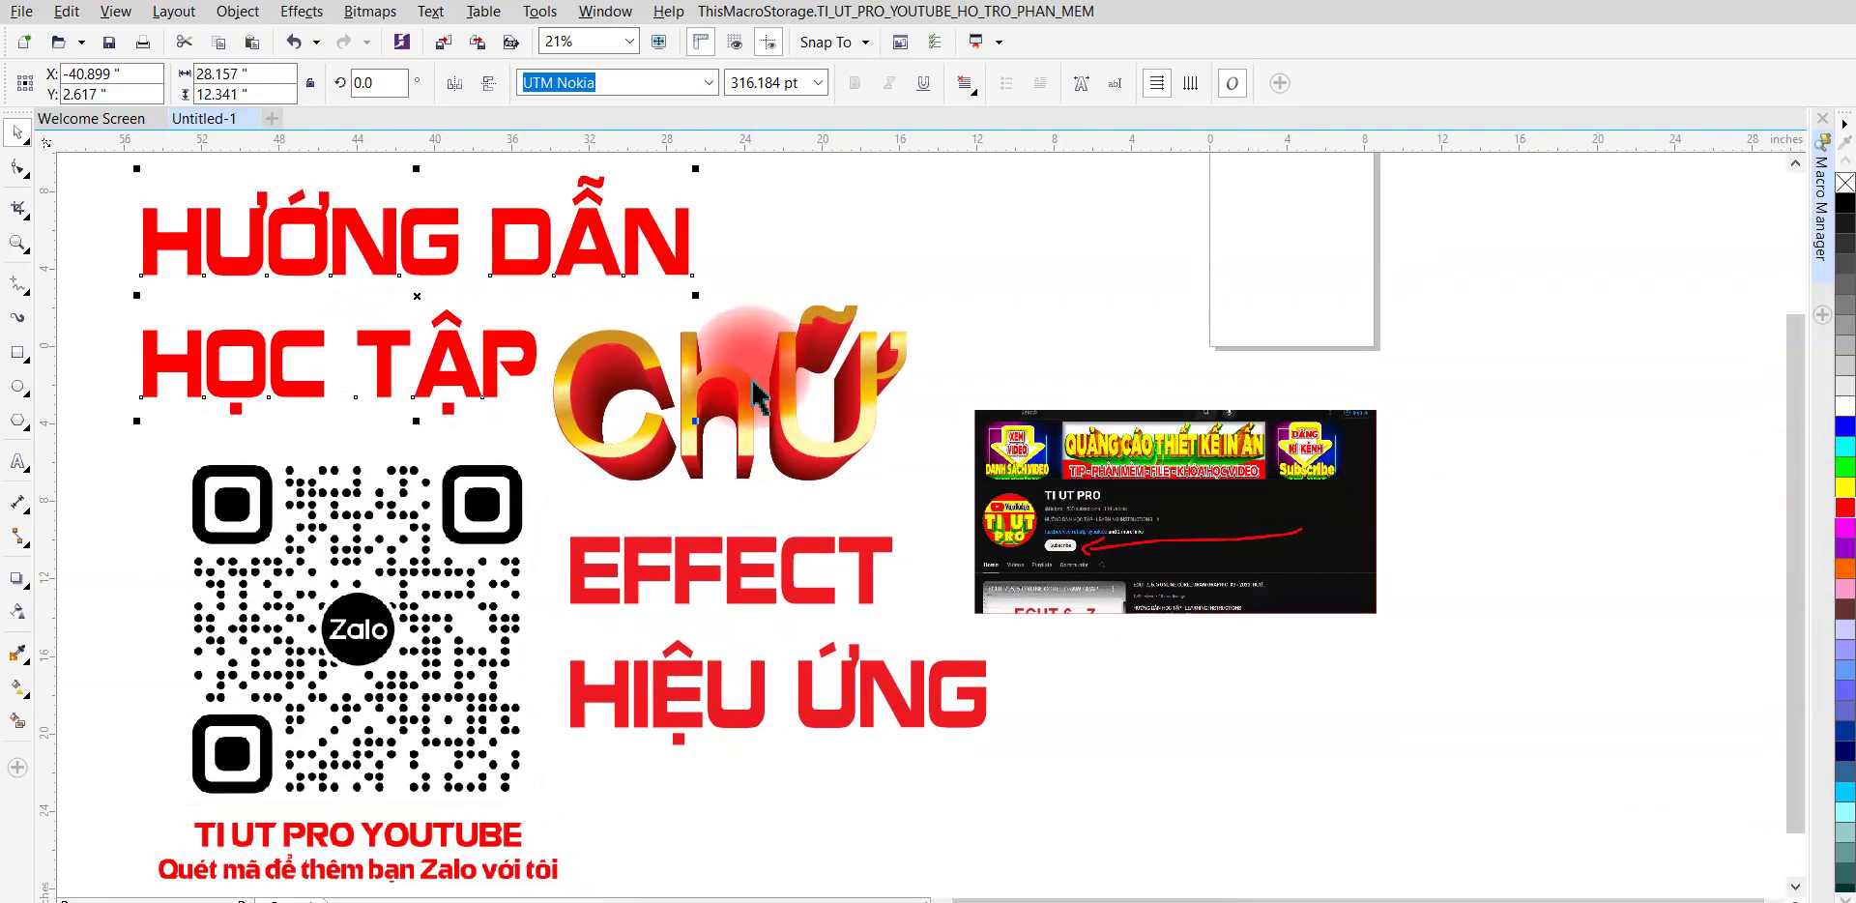
- Move the YouTube screenshot down to the lower middle of the layout
left_click(1089, 481)
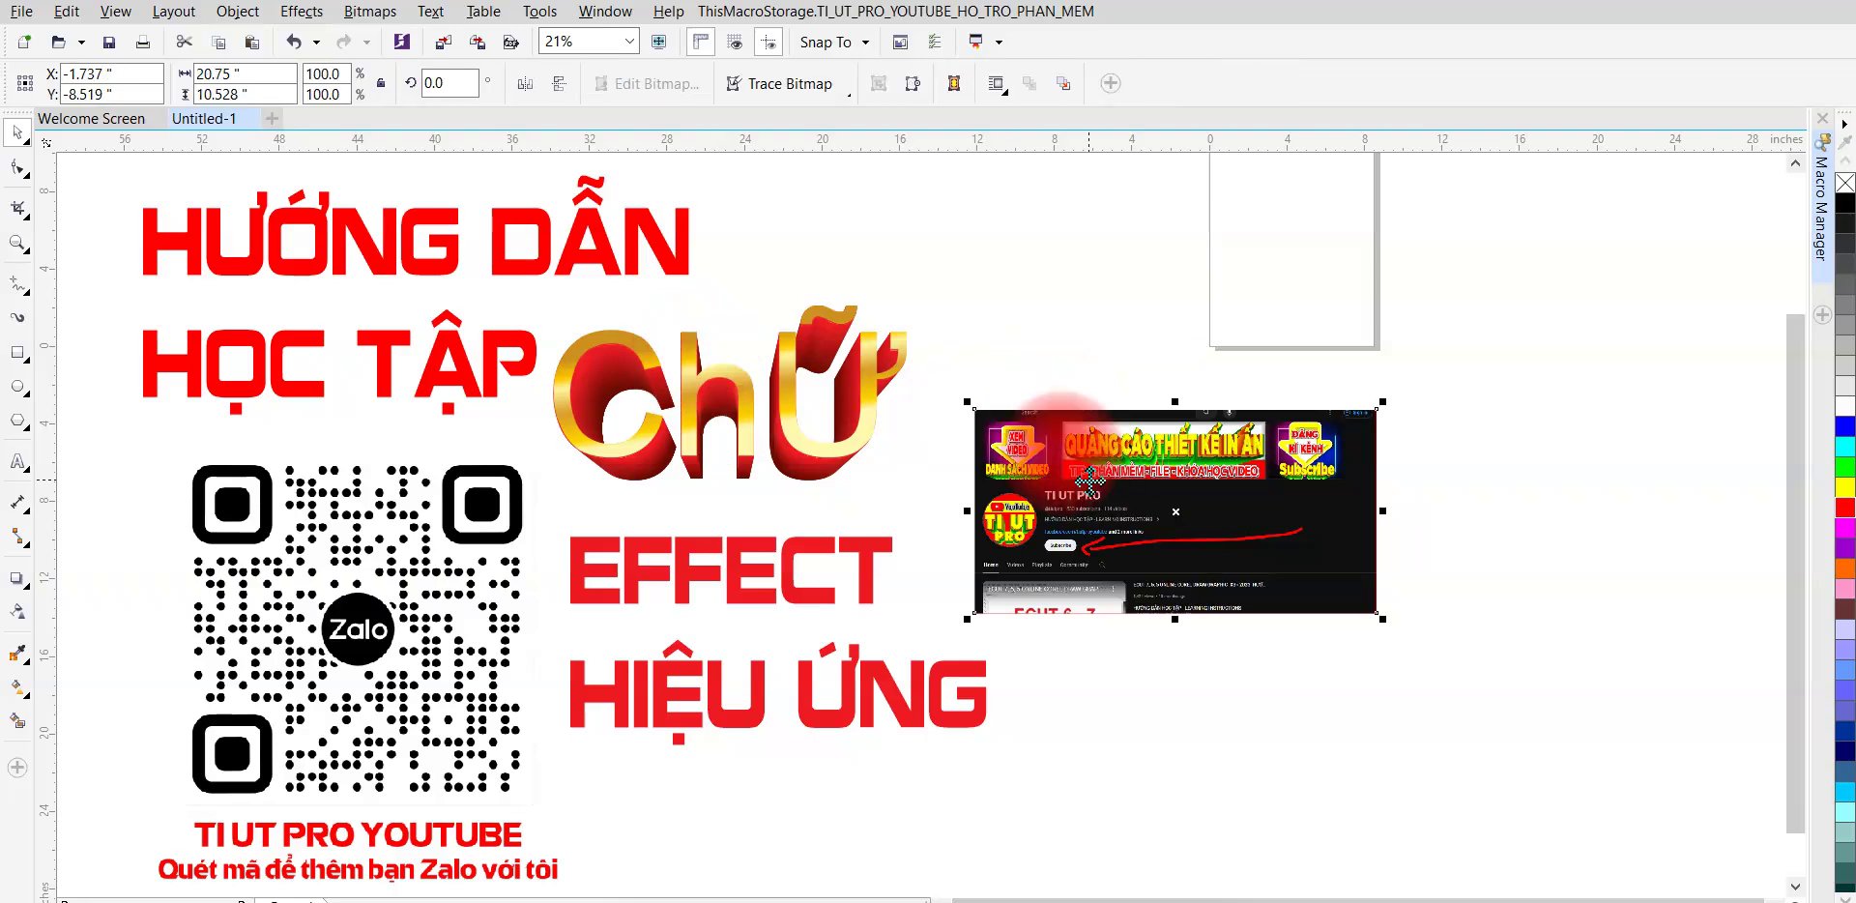
left_click_drag(1090, 480, 670, 793)
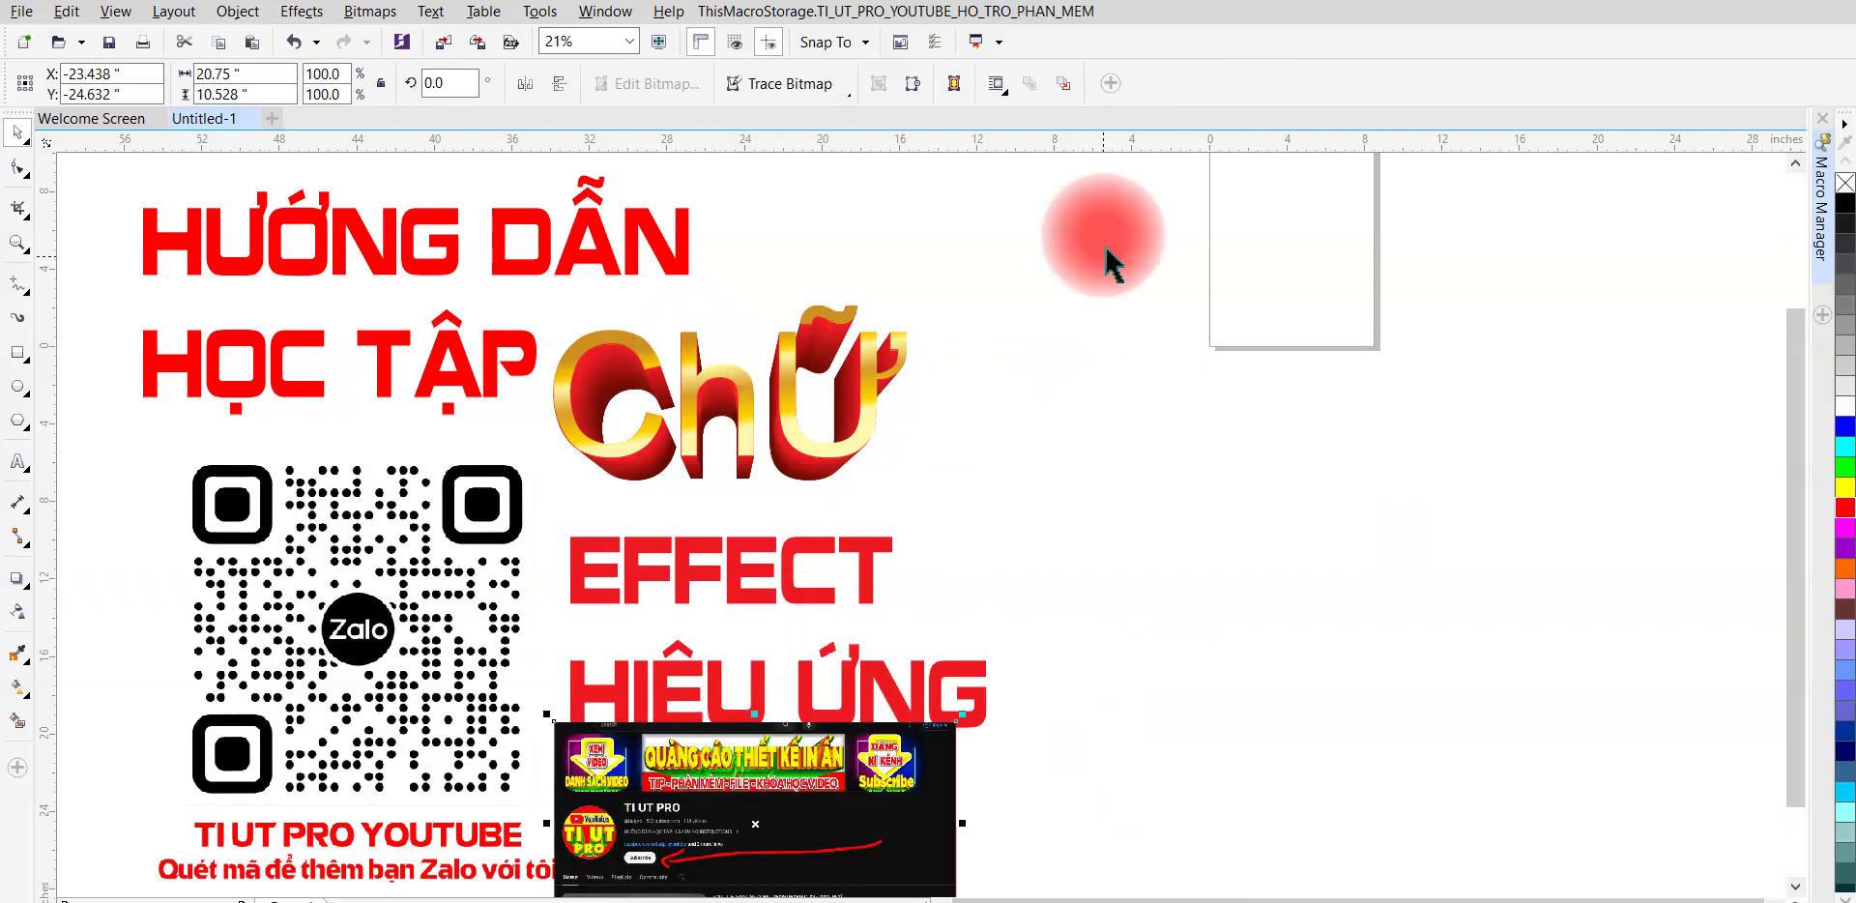
left_click(1090, 274)
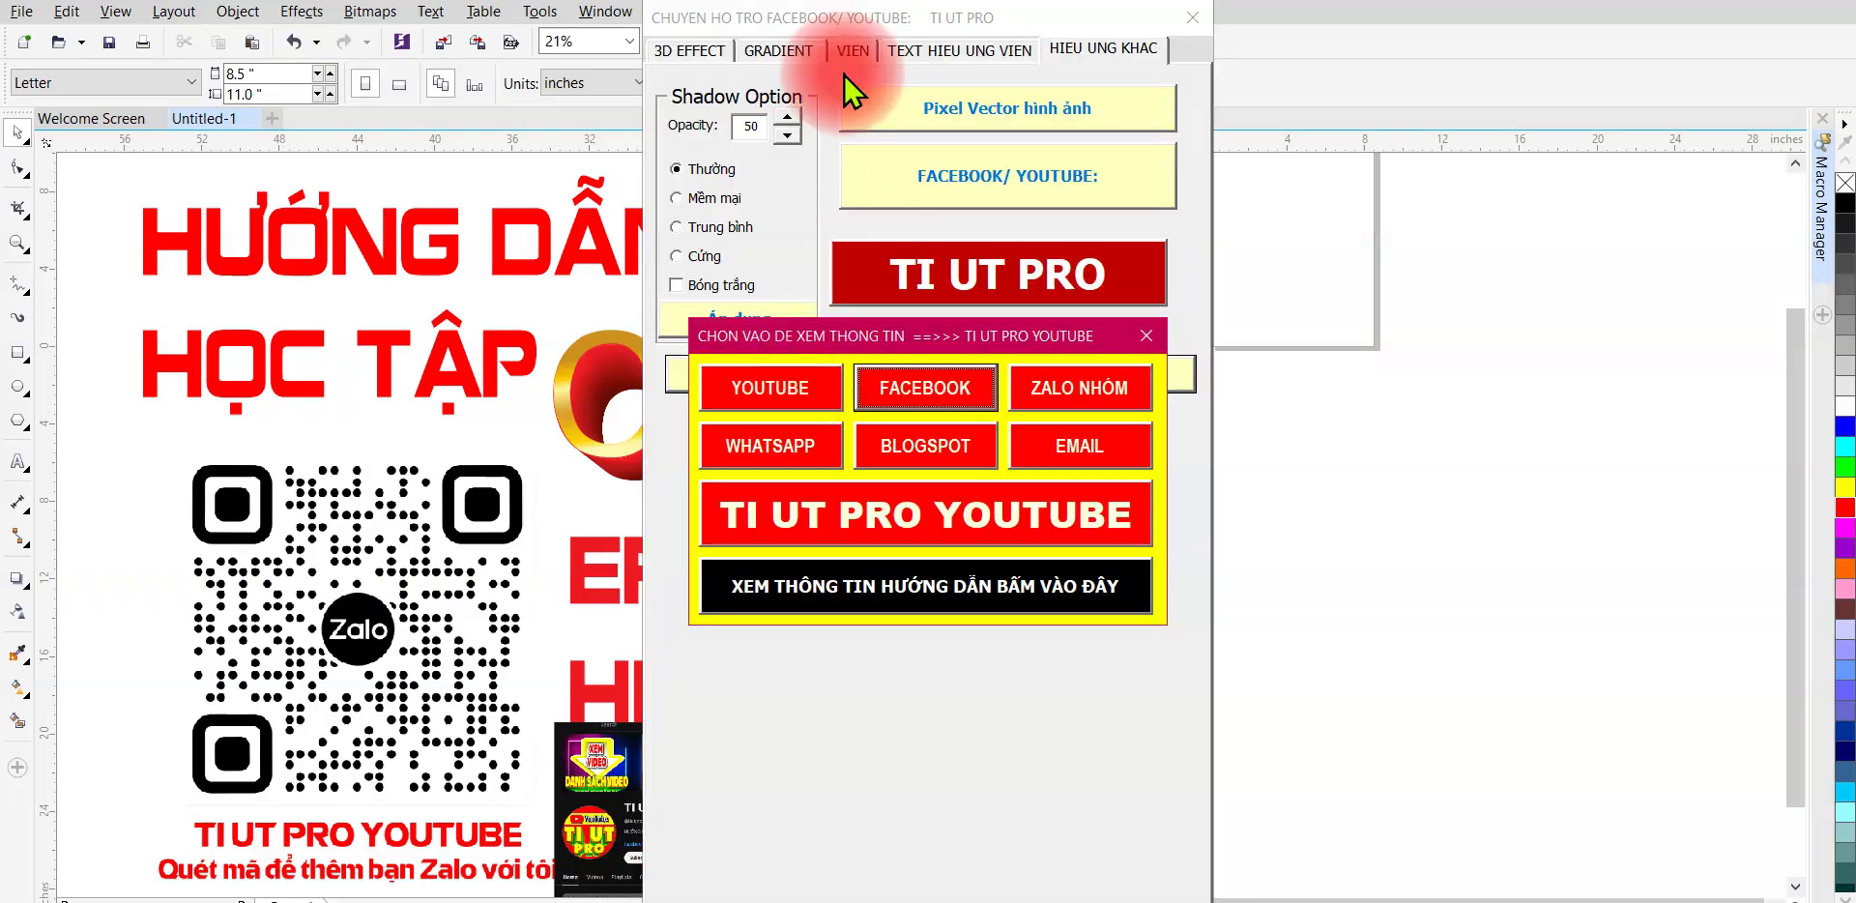
- Move the macro panel right and browse its 3D, gradient, outline and shadow tabs
left_click_drag(843, 73, 1243, 77)
left_click(1070, 108)
left_click(1170, 106)
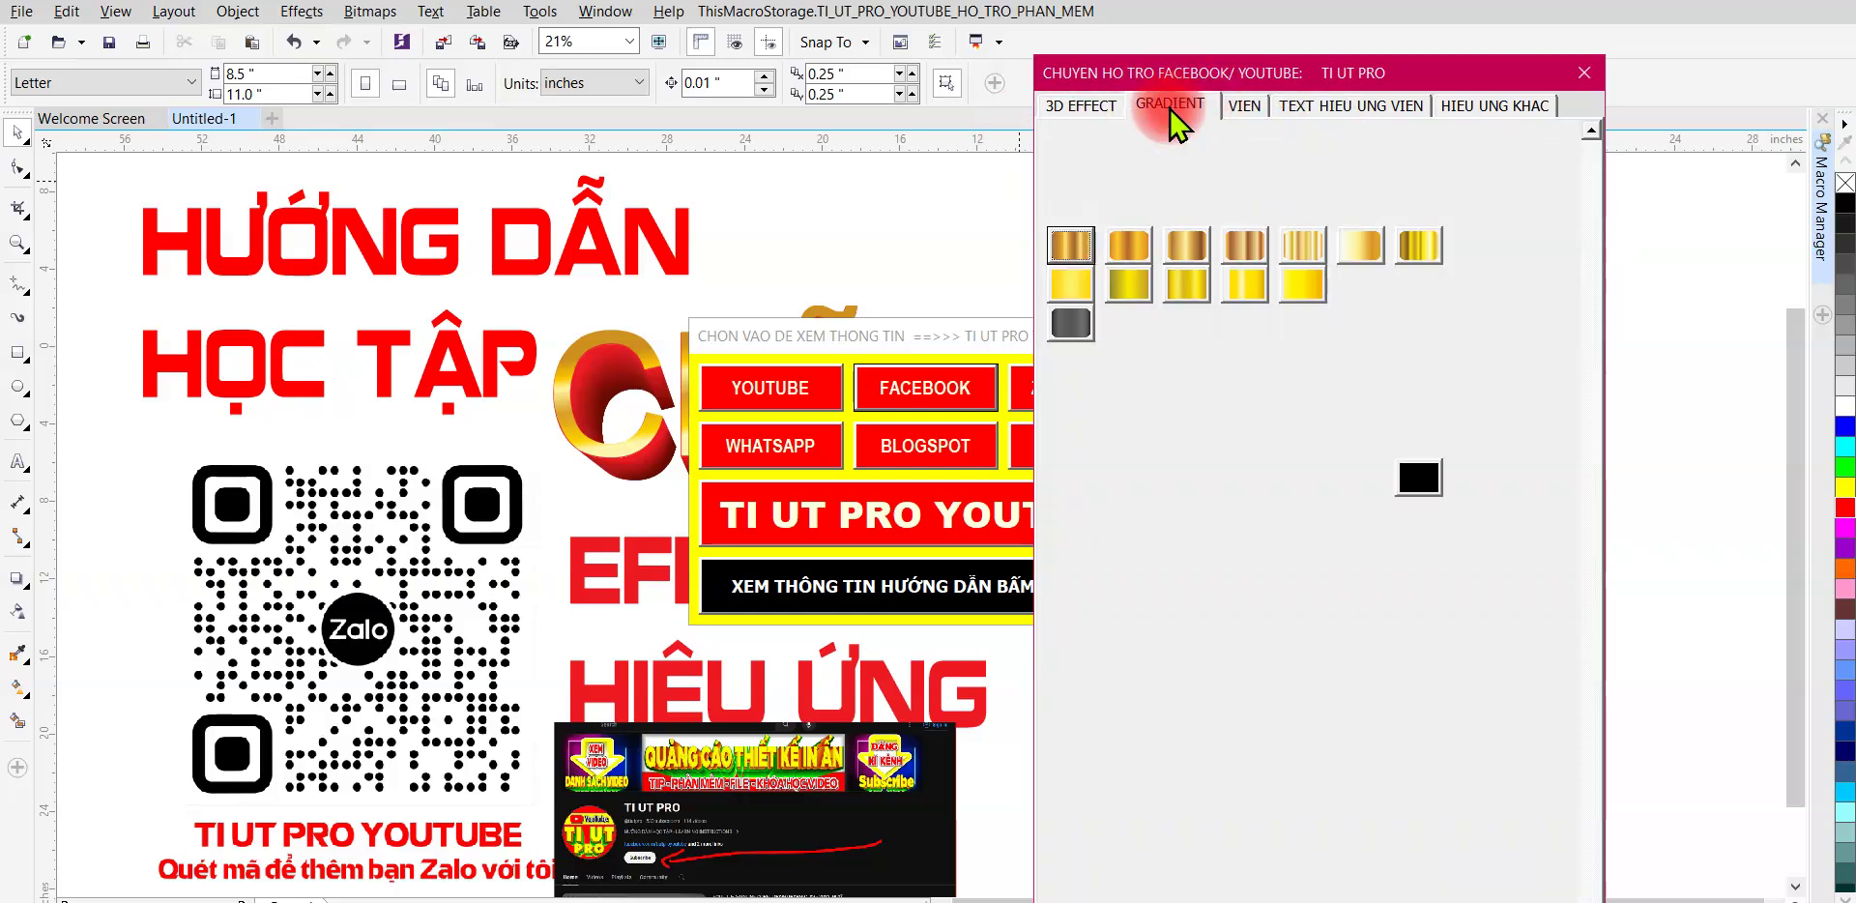
left_click(1244, 106)
left_click(1295, 106)
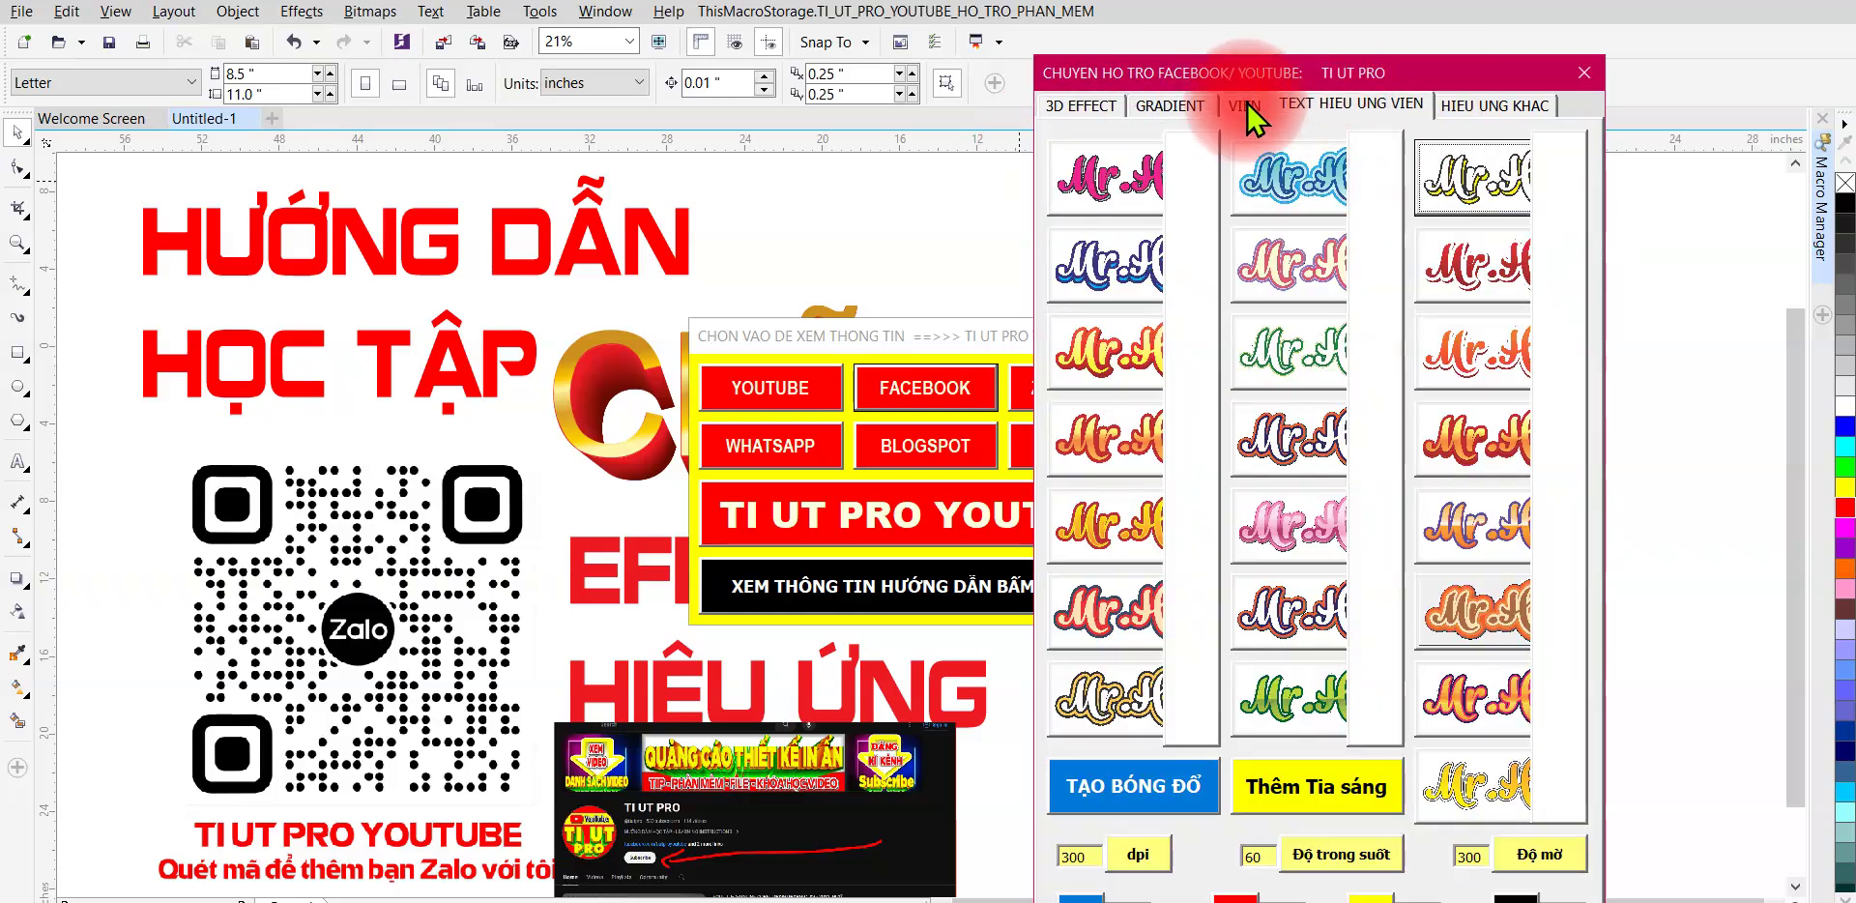
left_click(1083, 107)
left_click(1169, 106)
left_click(1244, 106)
left_click(1334, 105)
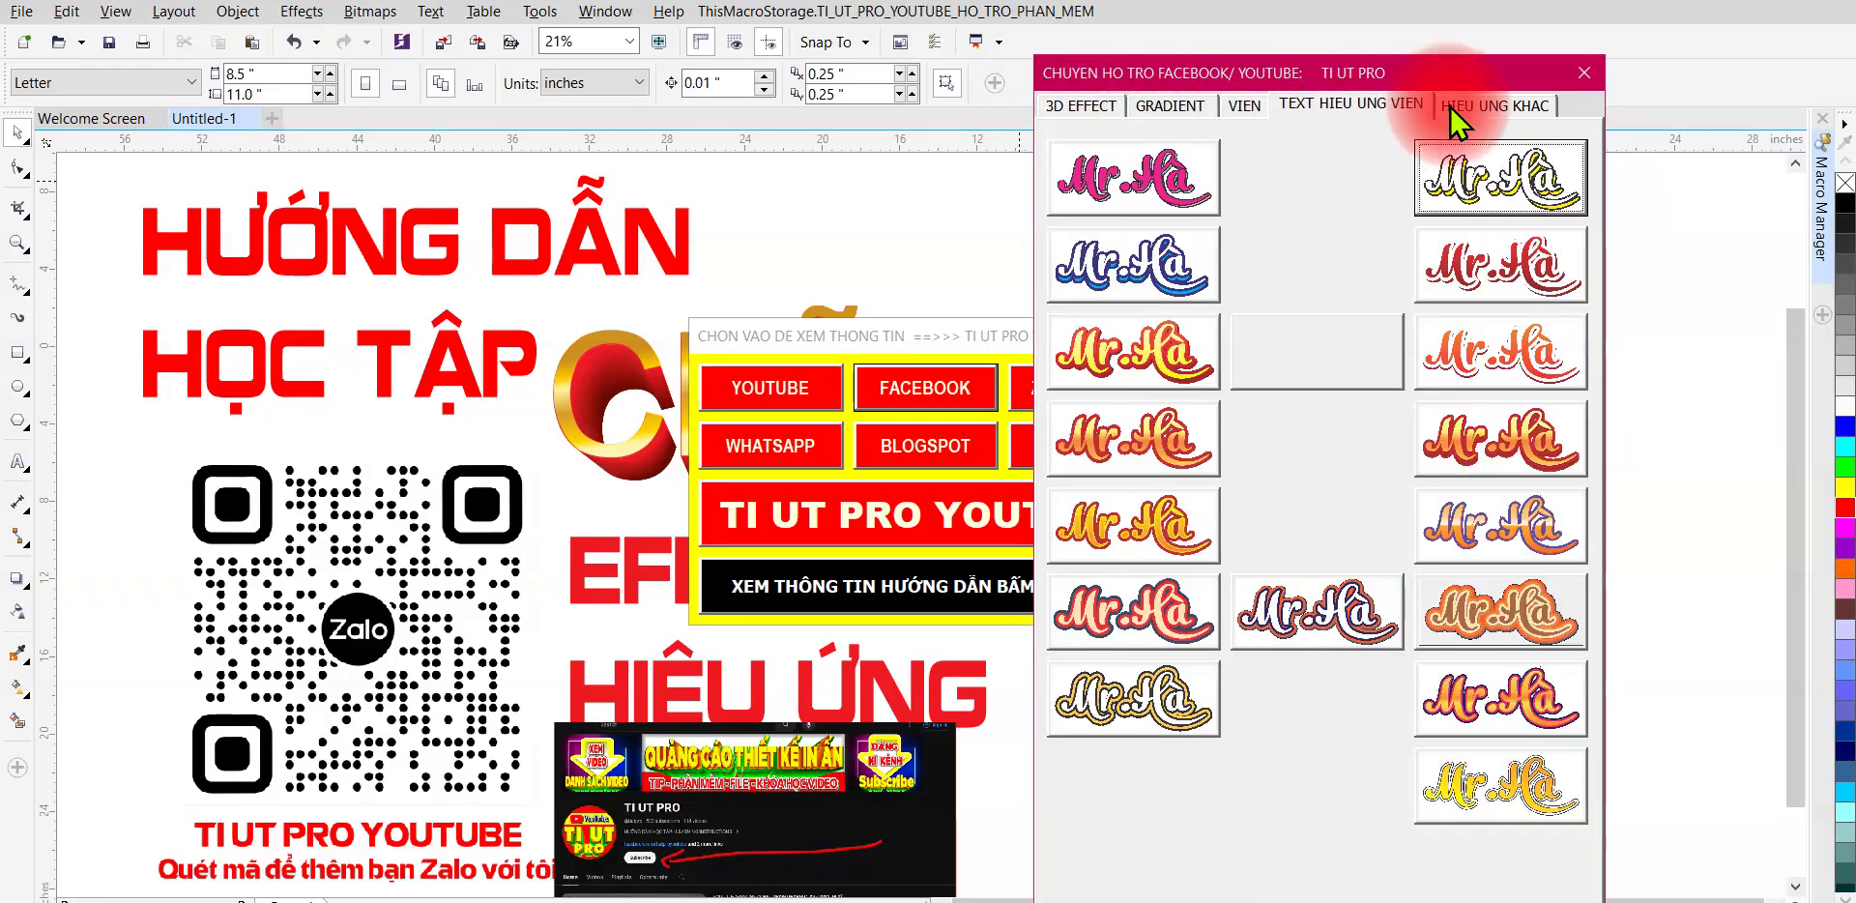
left_click(1450, 106)
left_click_drag(1345, 79, 1392, 68)
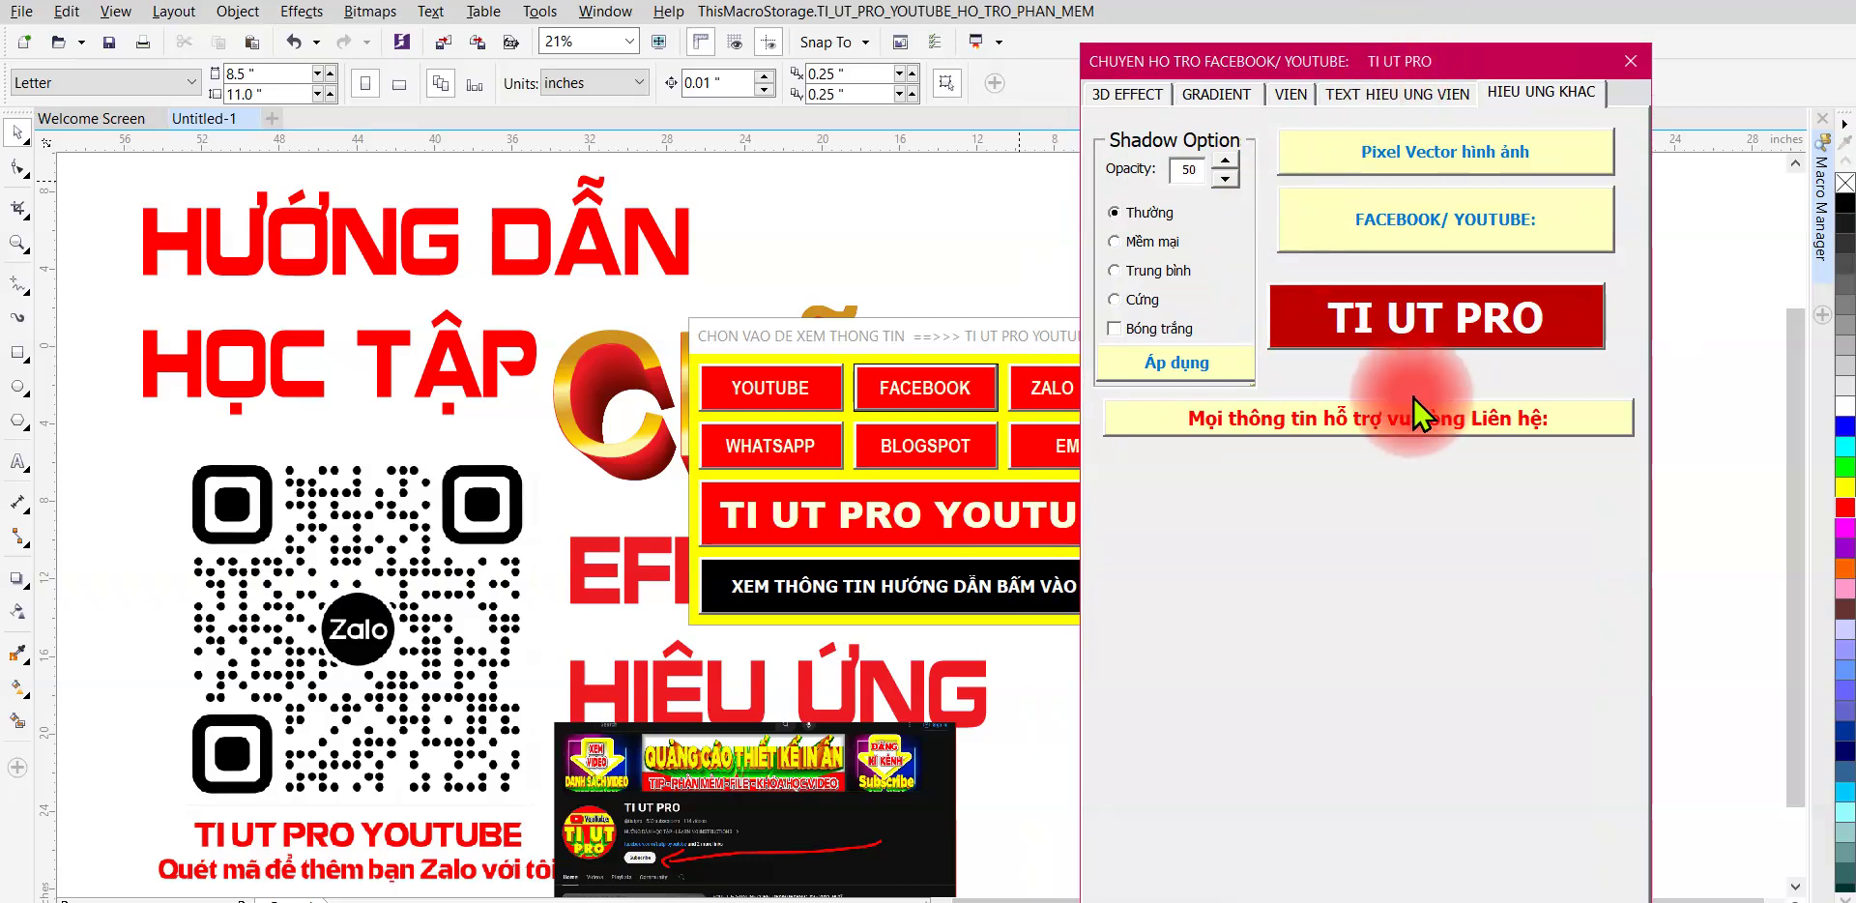
- Move aside and dismiss the macro's contact info popup
left_click(1372, 414)
left_click_drag(943, 333, 1378, 467)
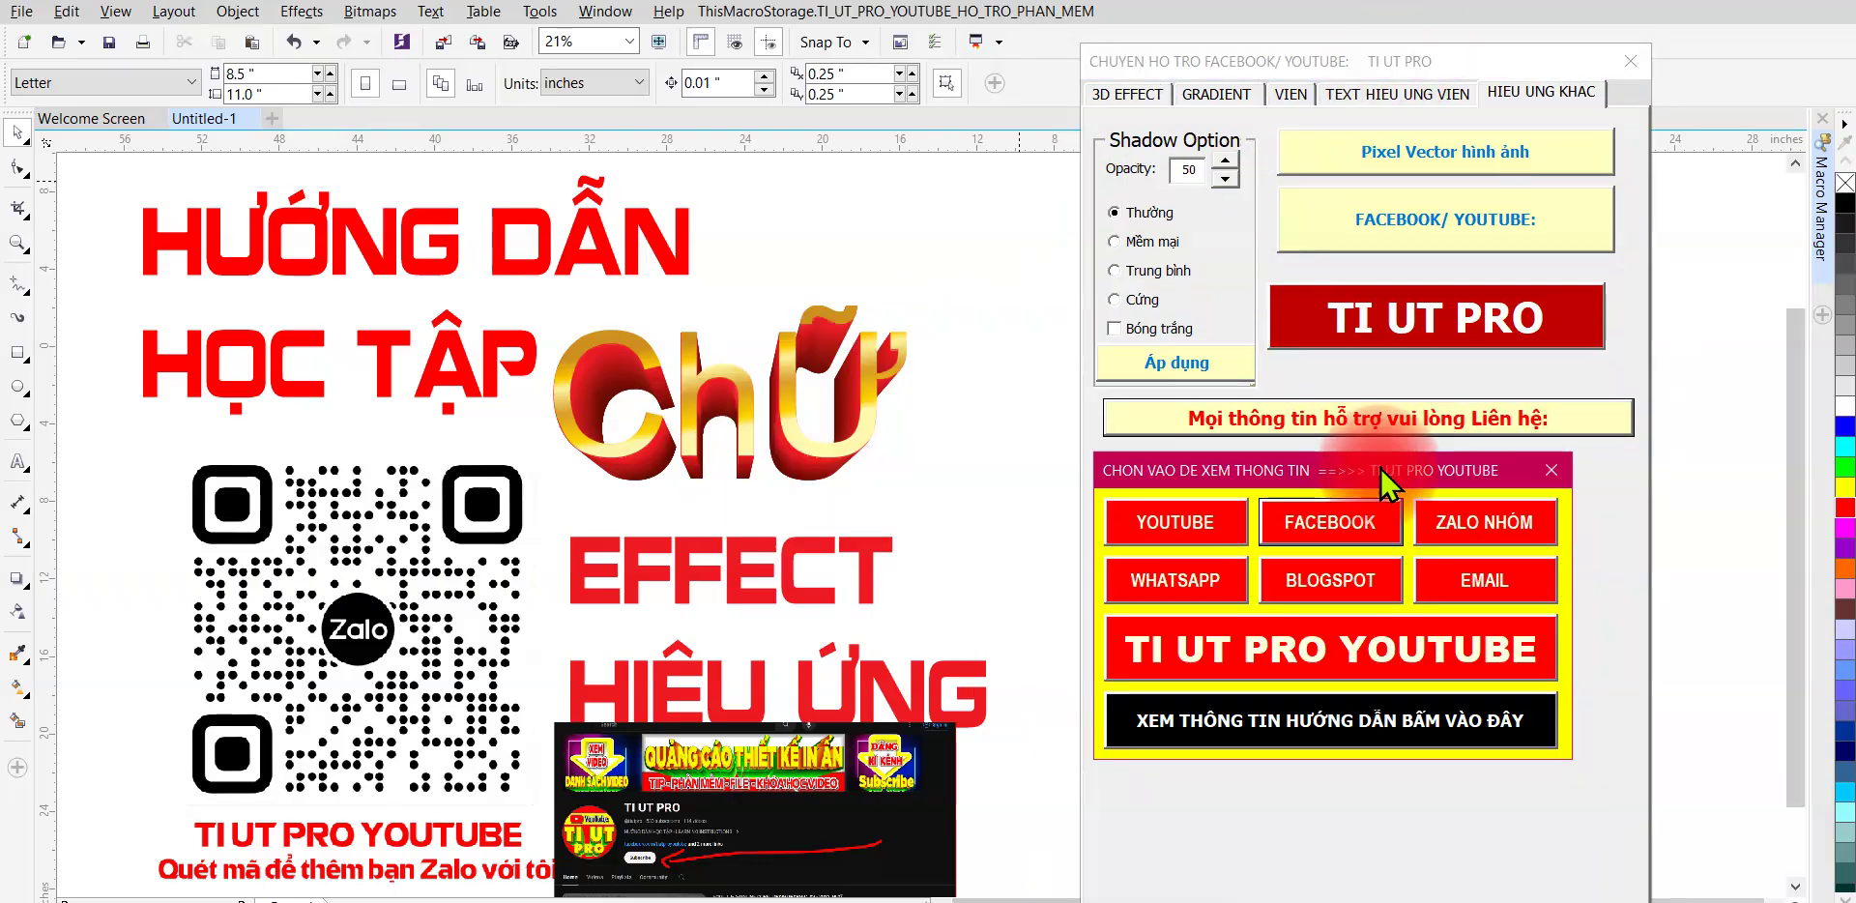
left_click(1556, 467)
left_click(1353, 417)
left_click(1146, 326)
left_click(1140, 97)
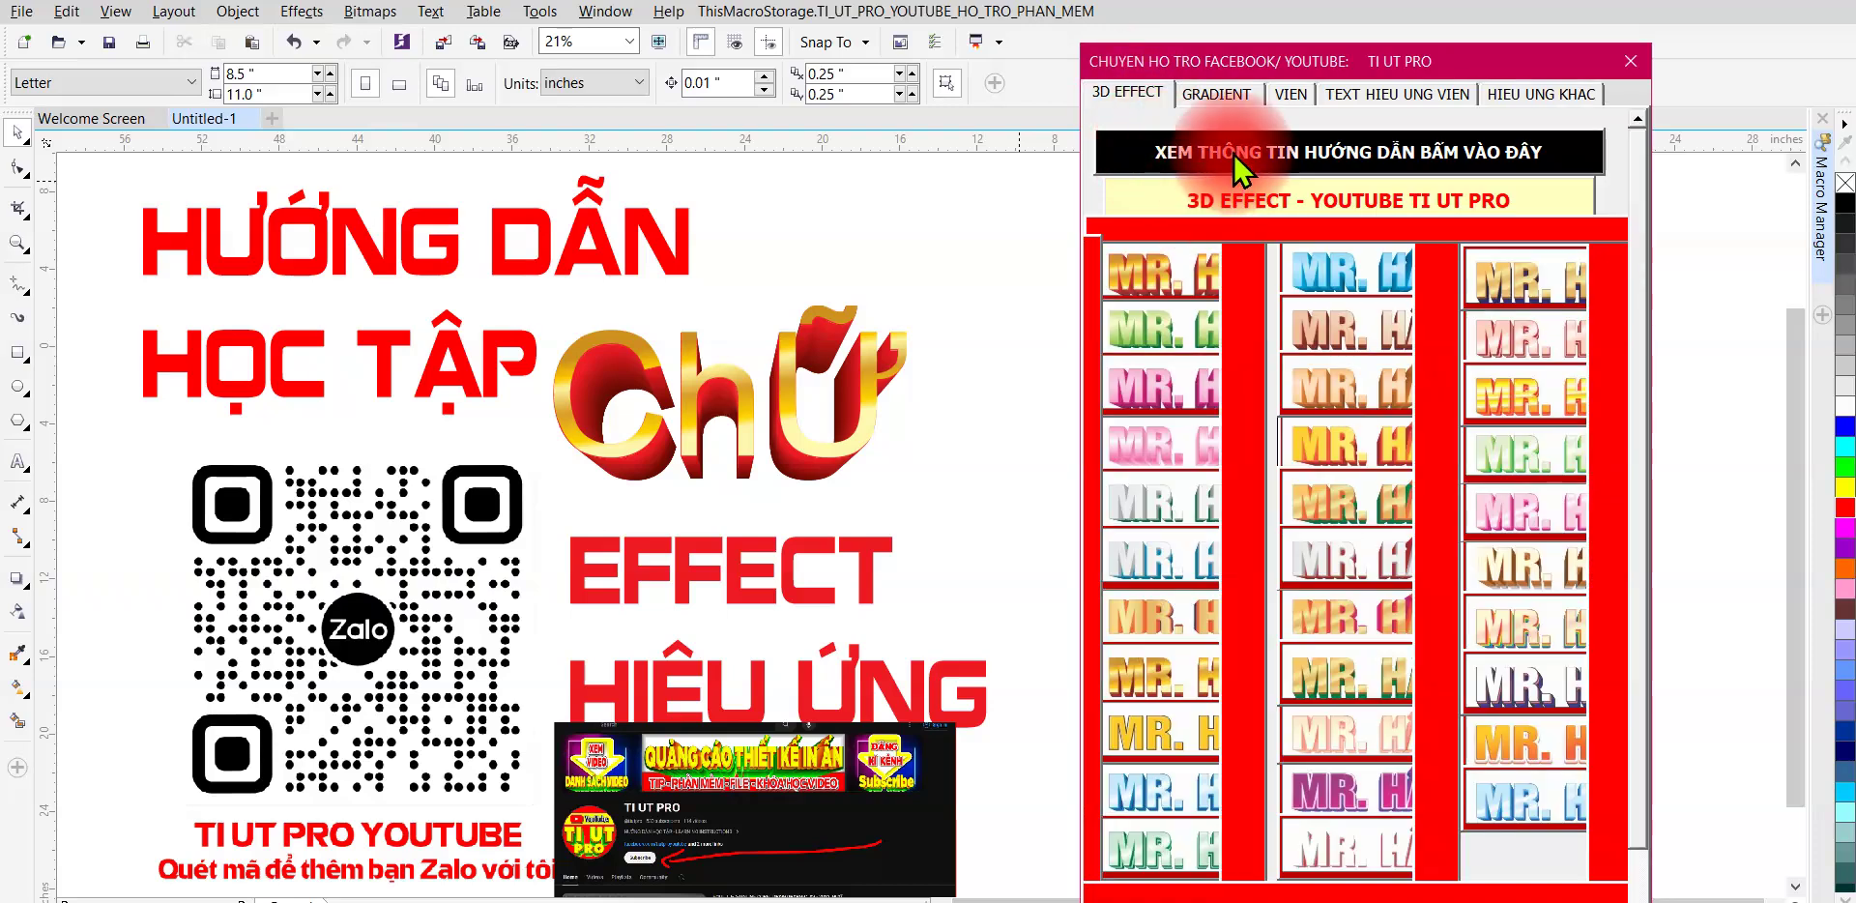
left_click(1199, 163)
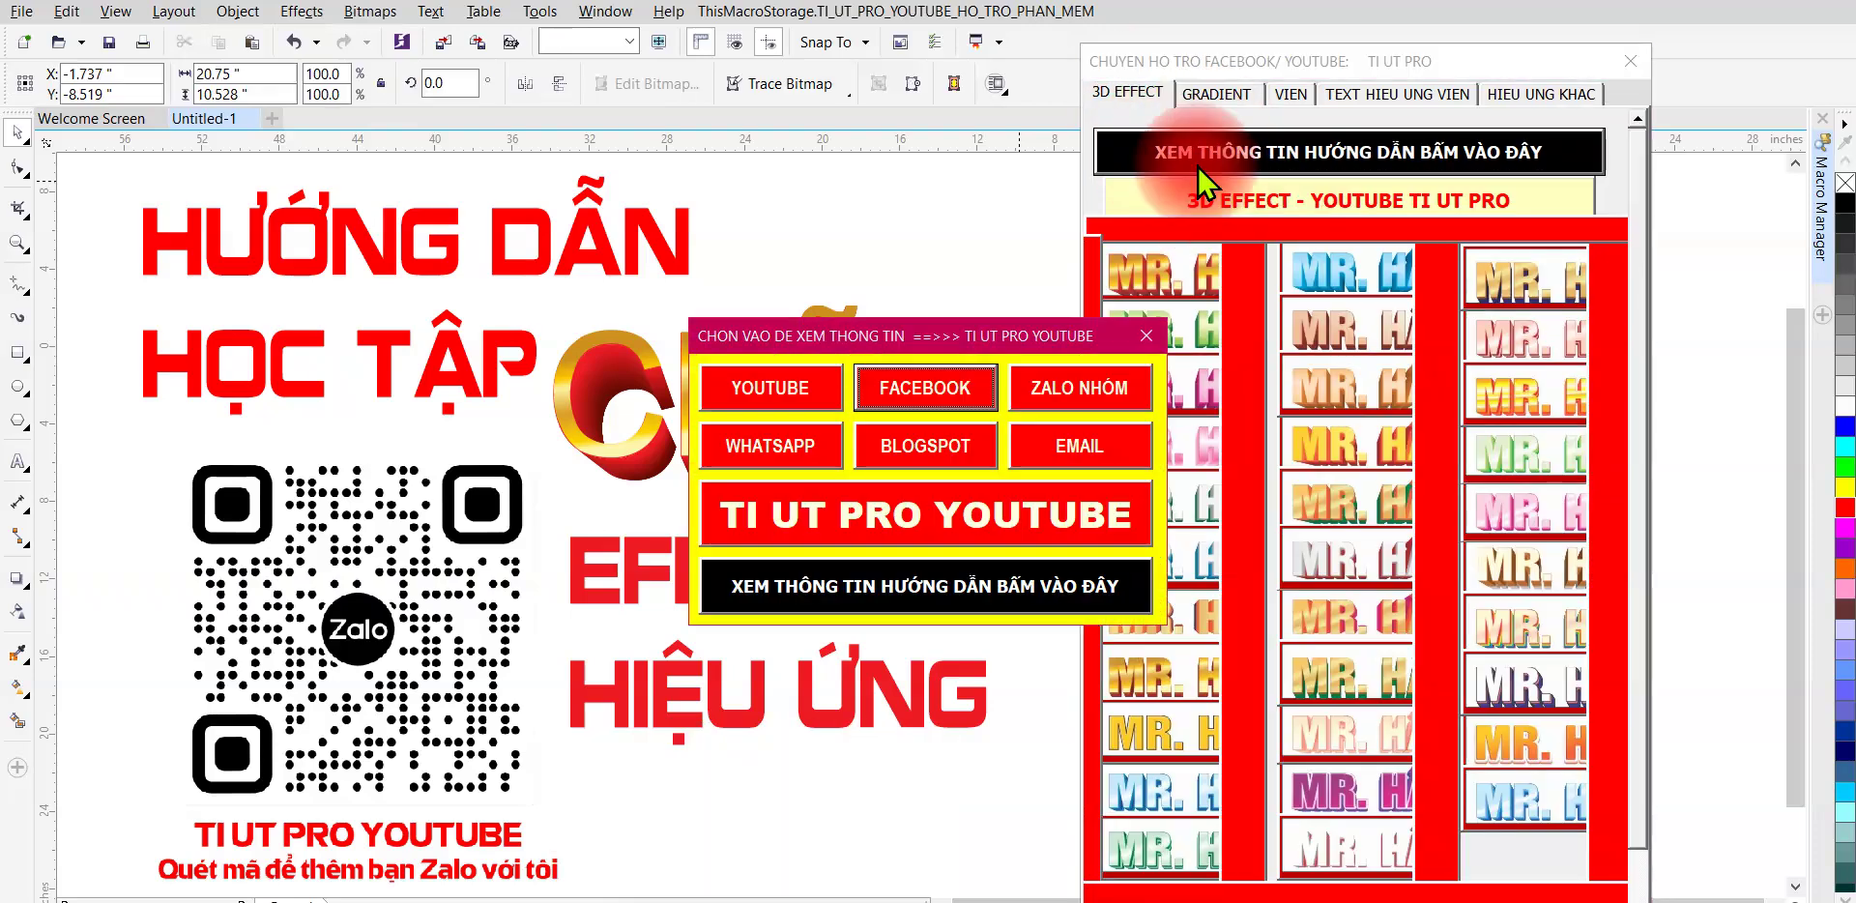
left_click(1146, 336)
left_click(991, 493)
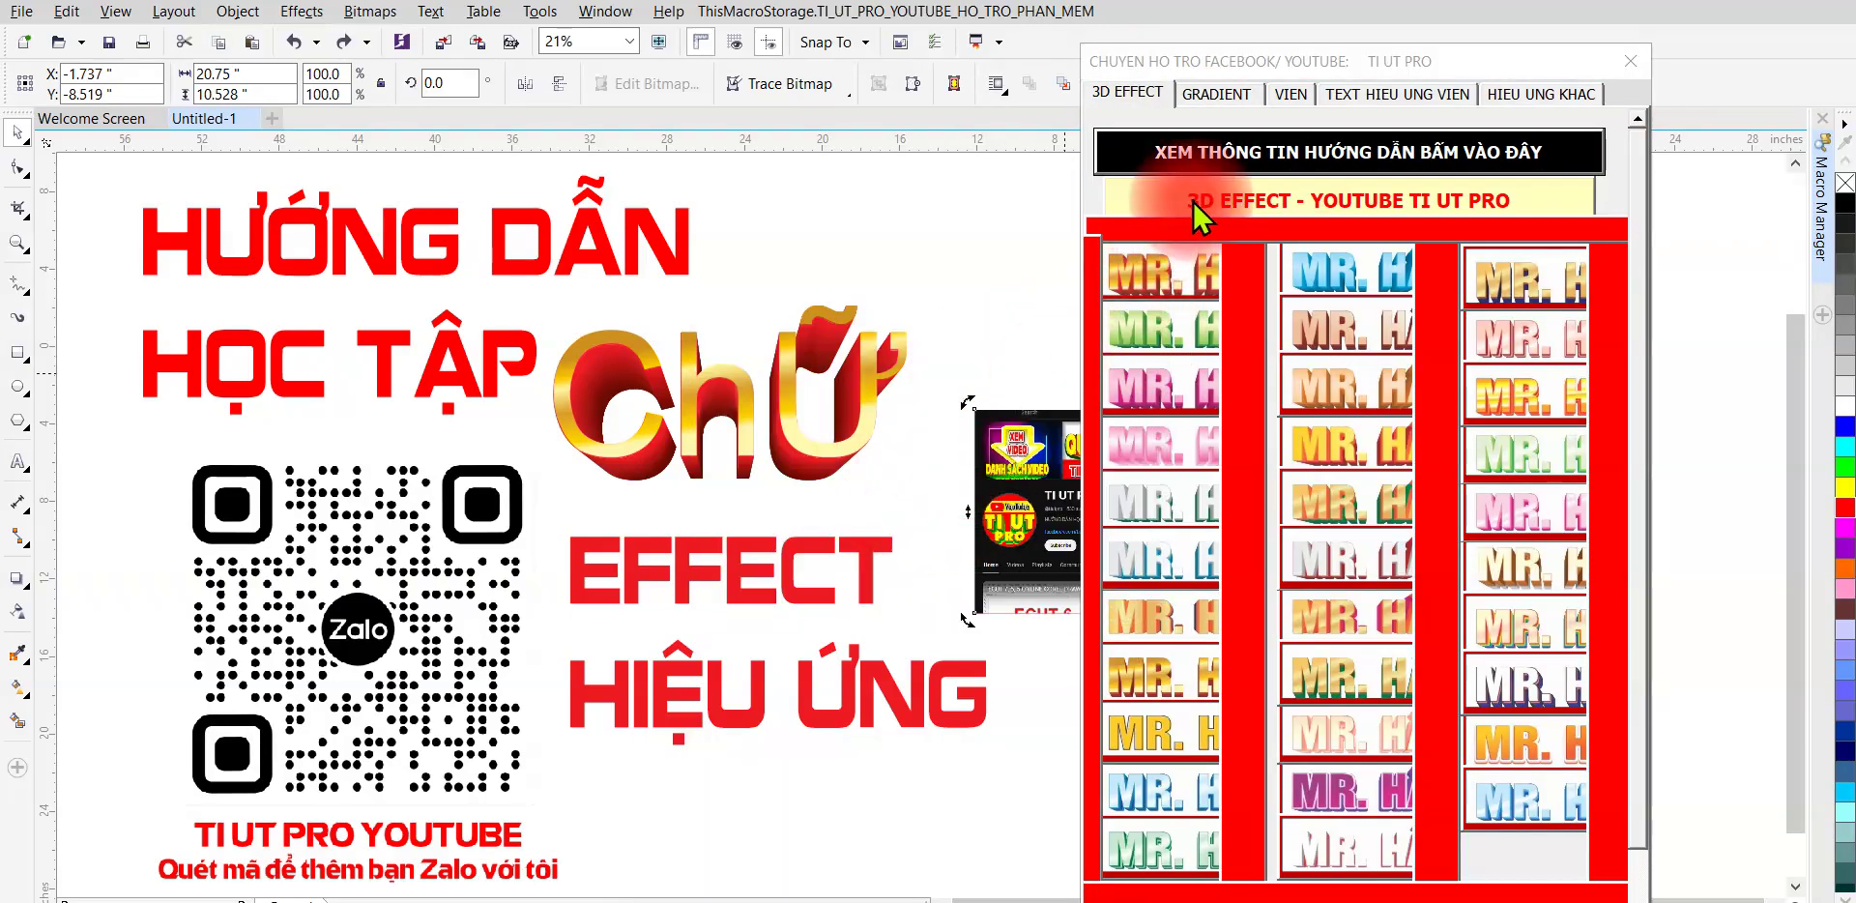
left_click(1193, 200)
left_click(1092, 352)
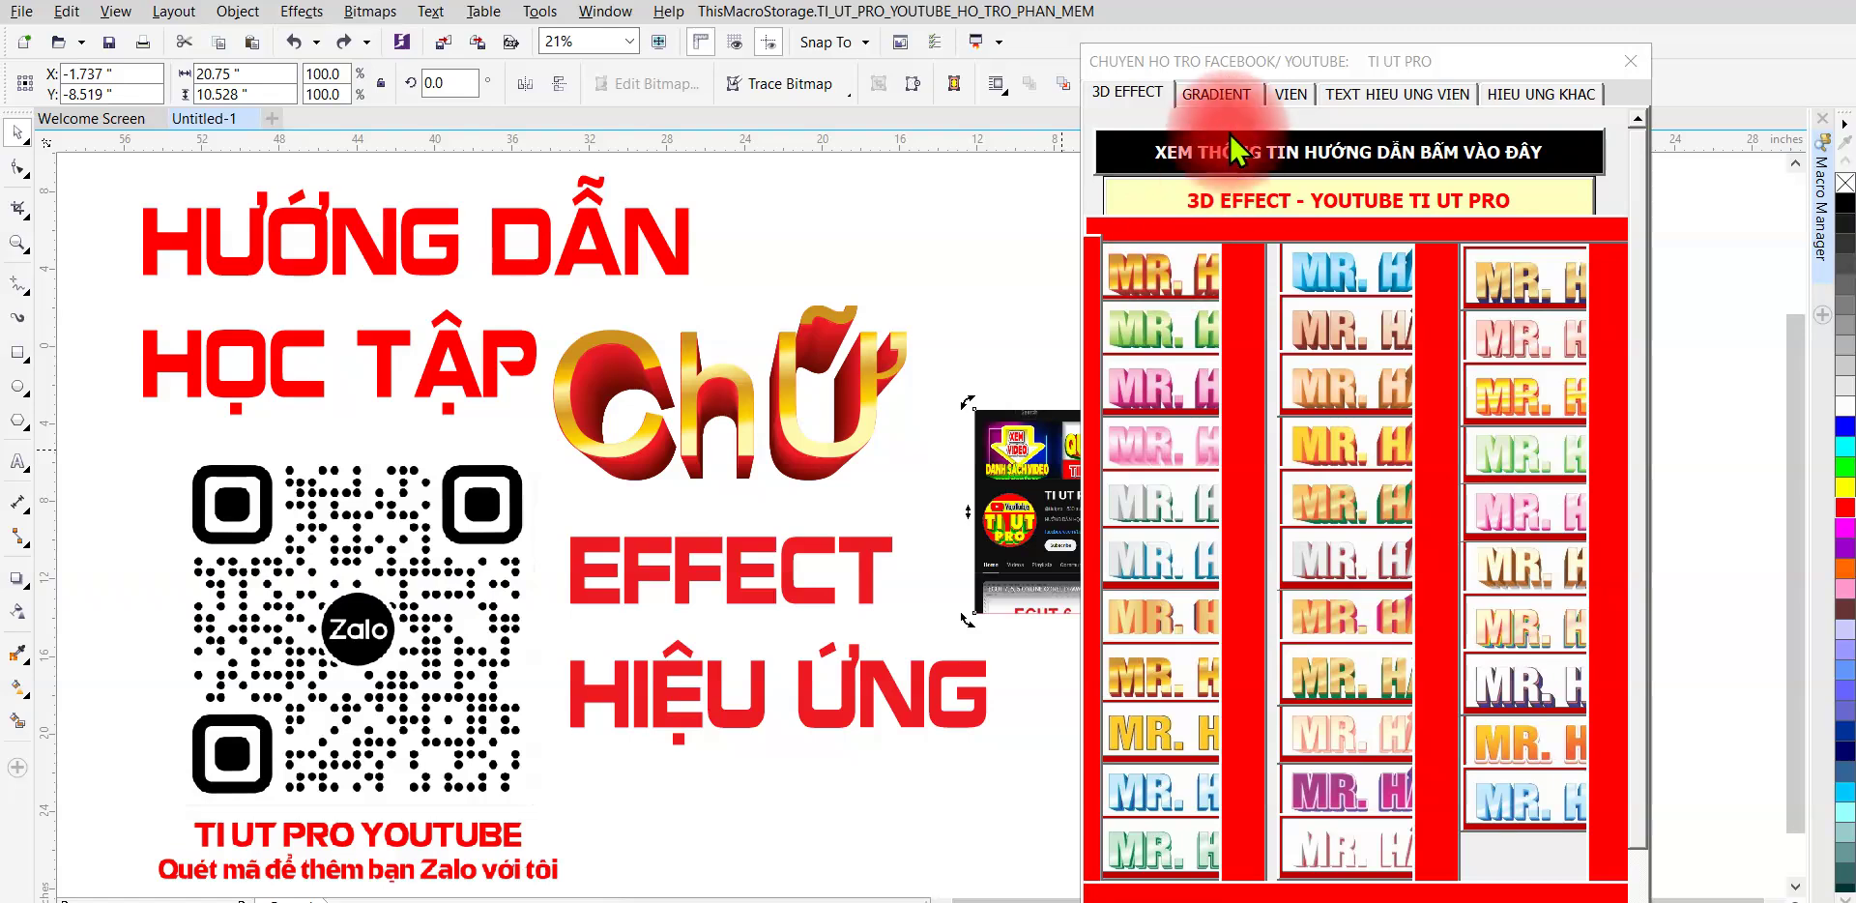
- Cycle through the gradient, outline and shadow tabs, ending on 3D EFFECT presets
left_click(1224, 95)
left_click(1303, 92)
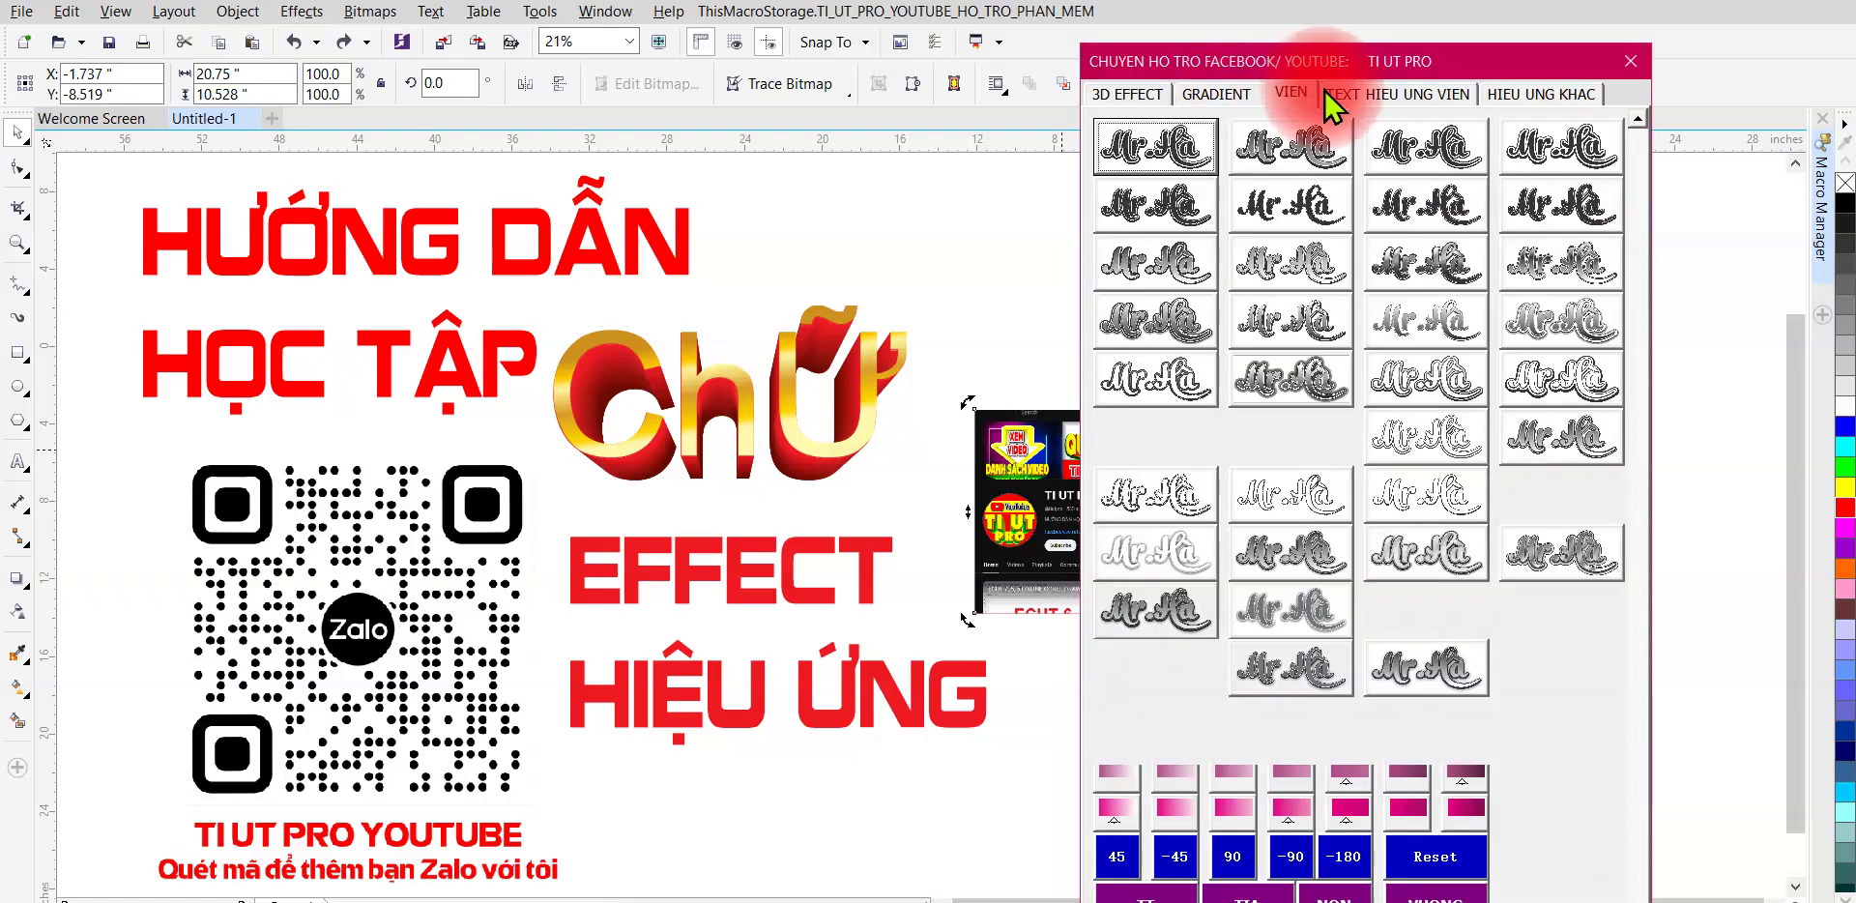
left_click(1353, 94)
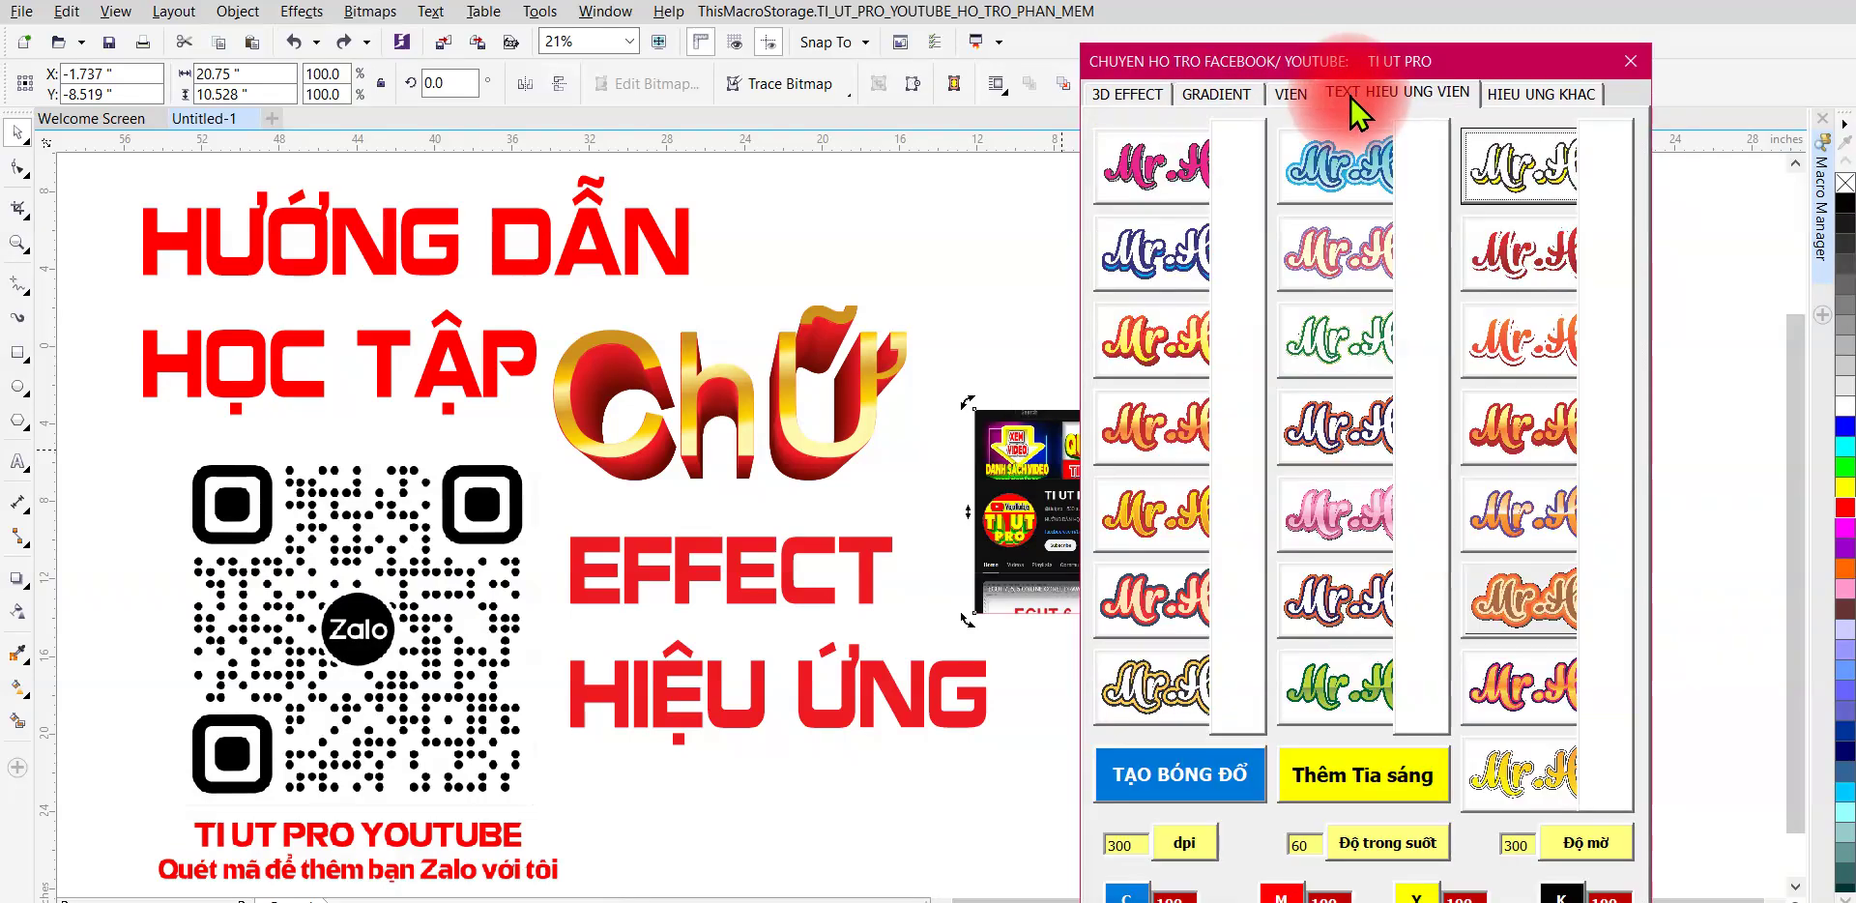
left_click(1524, 101)
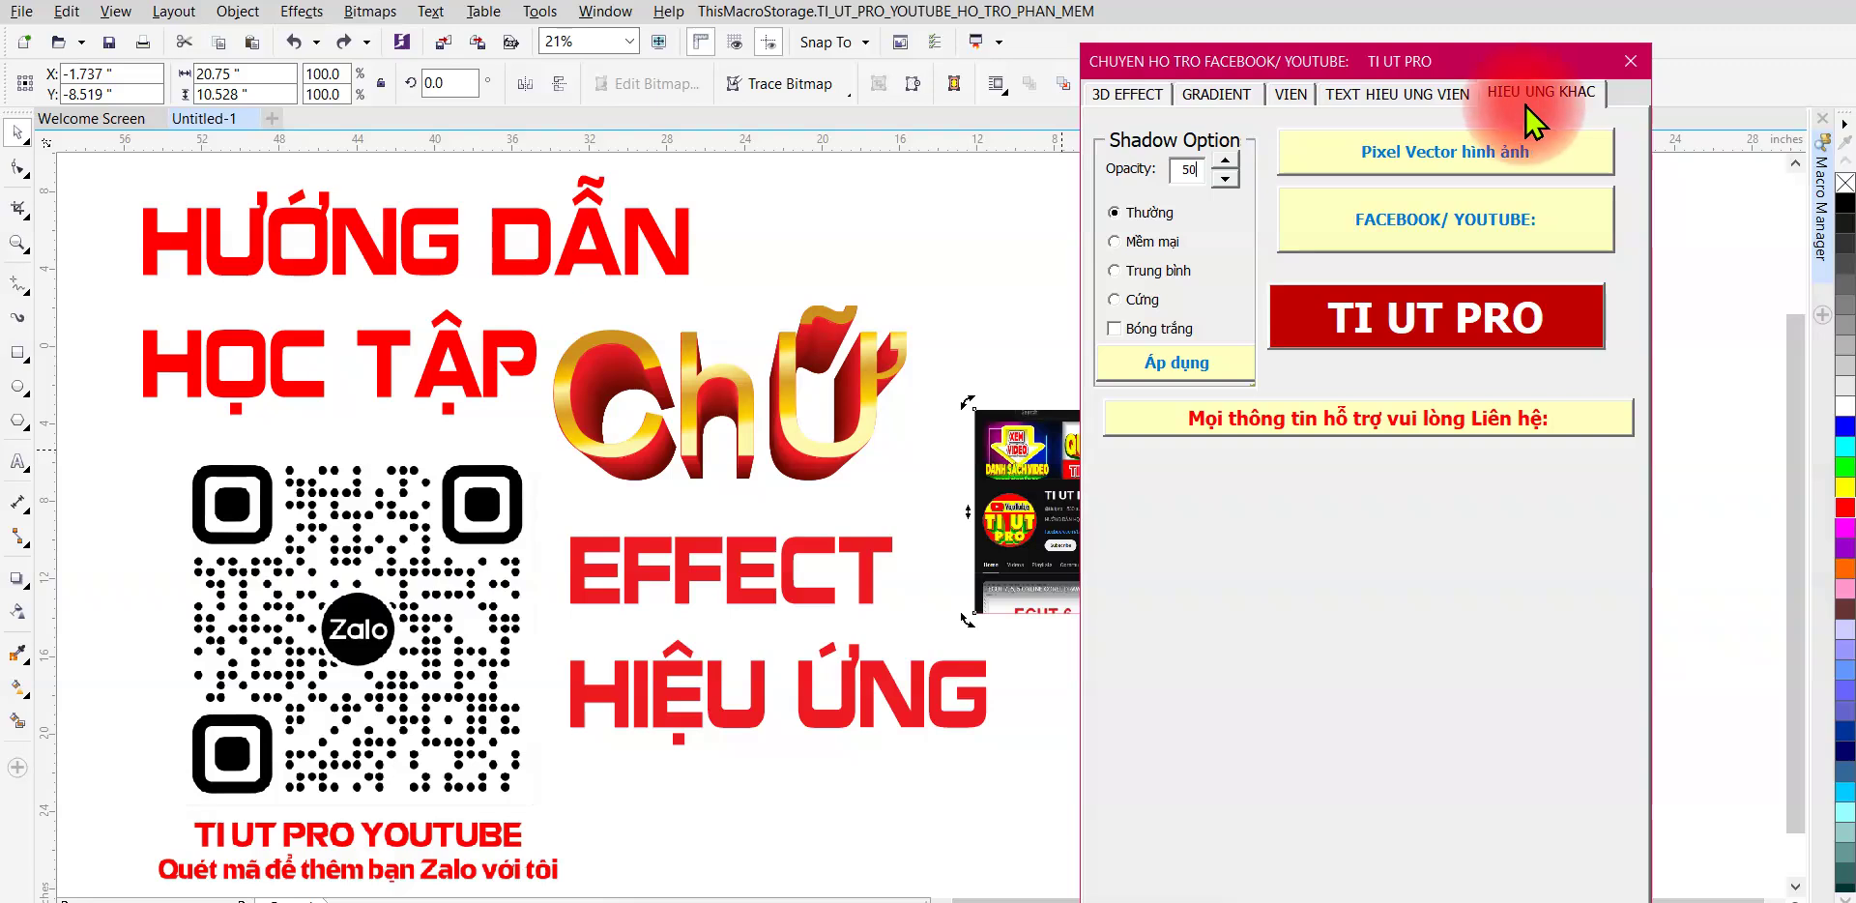
left_click(1128, 94)
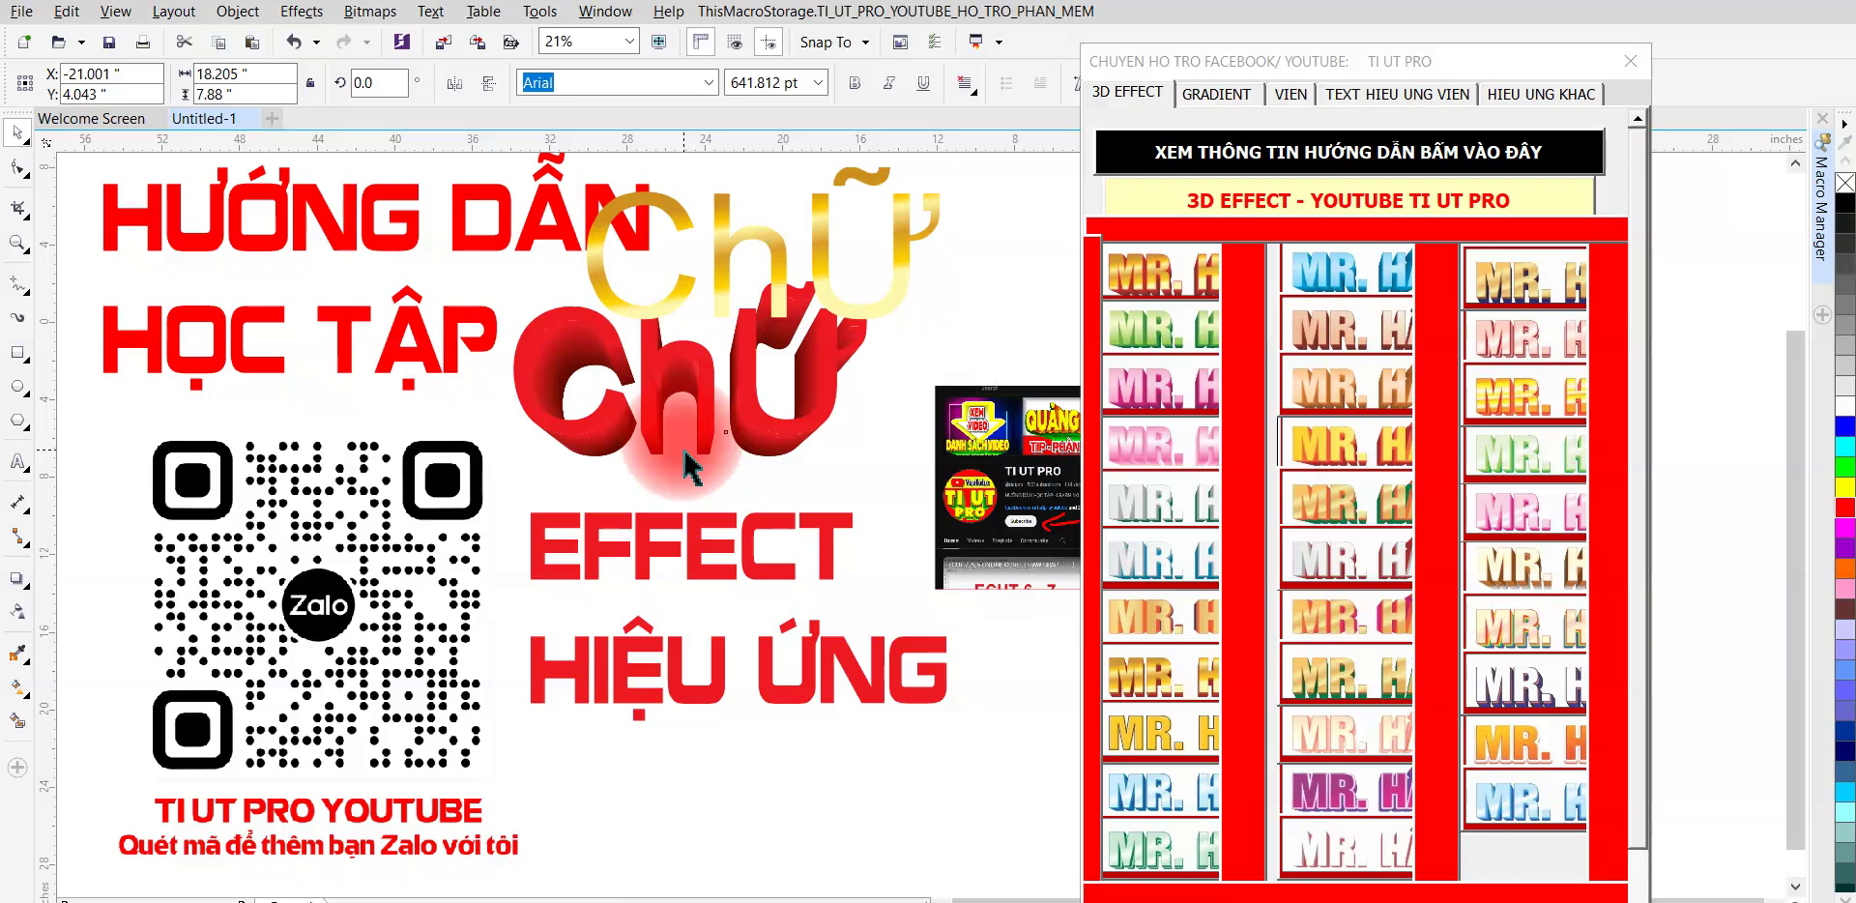
- Undo the stray gold ChỮ copy and apply the gold-and-red 3D preset to EFFECT
key("ctrl+z")
left_click(714, 526)
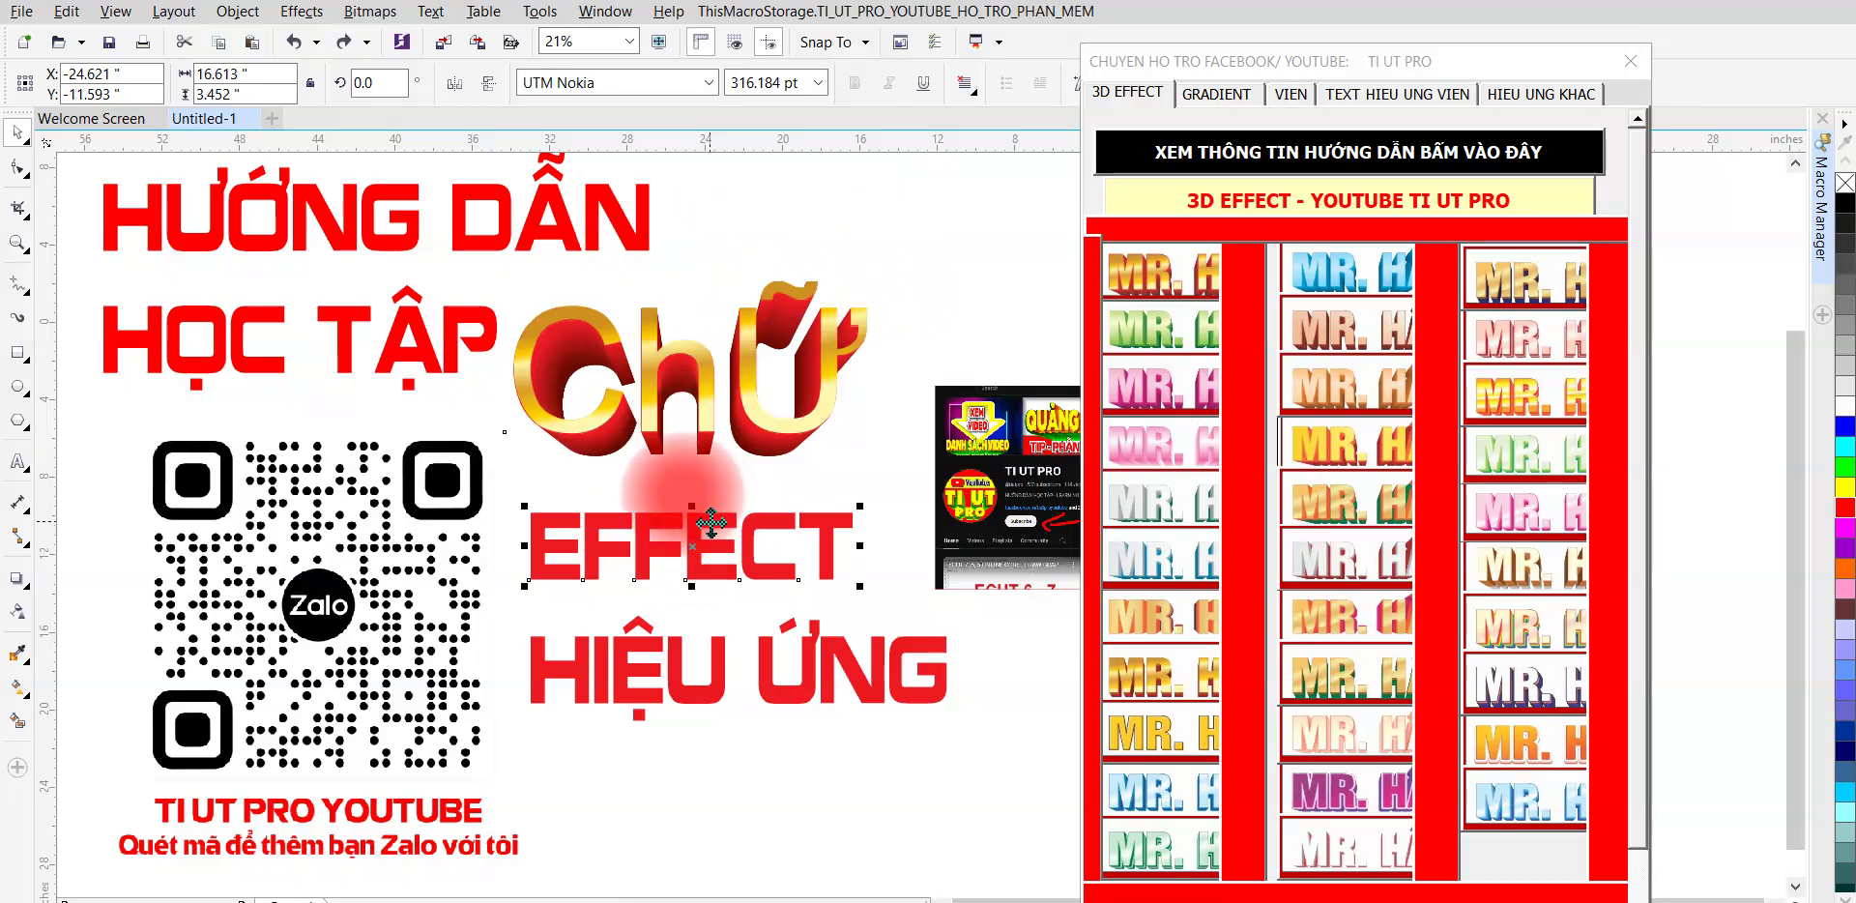
left_click_drag(712, 523, 727, 505)
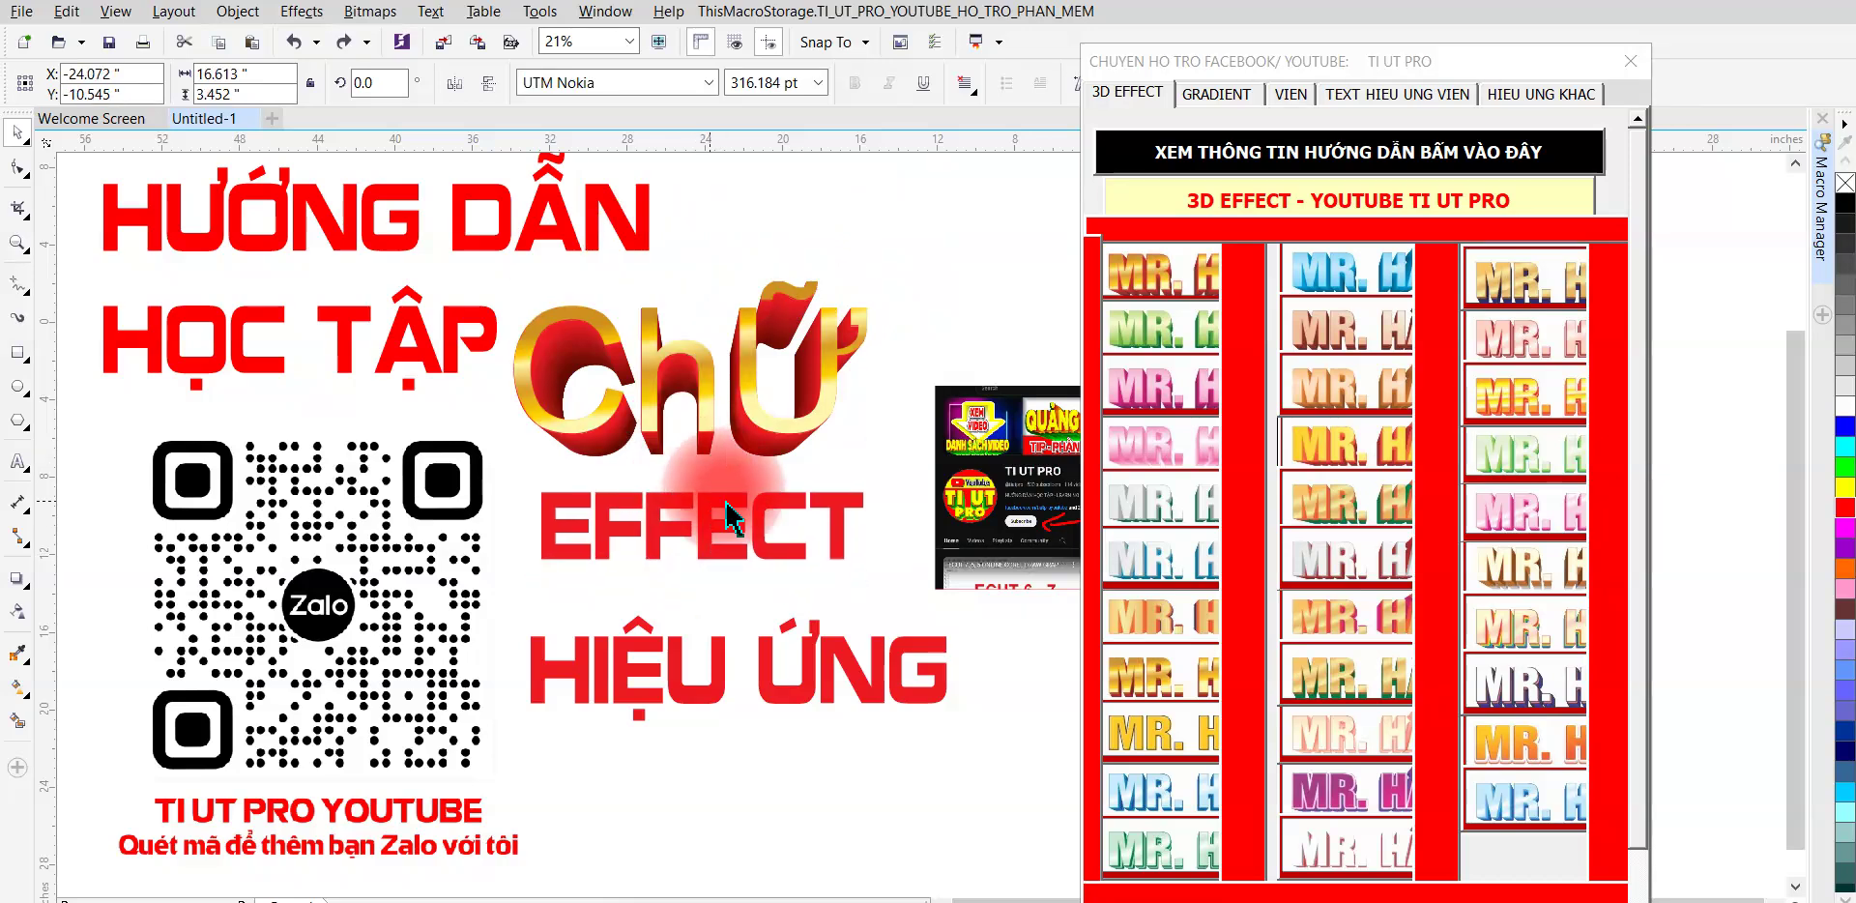
left_click(1163, 268)
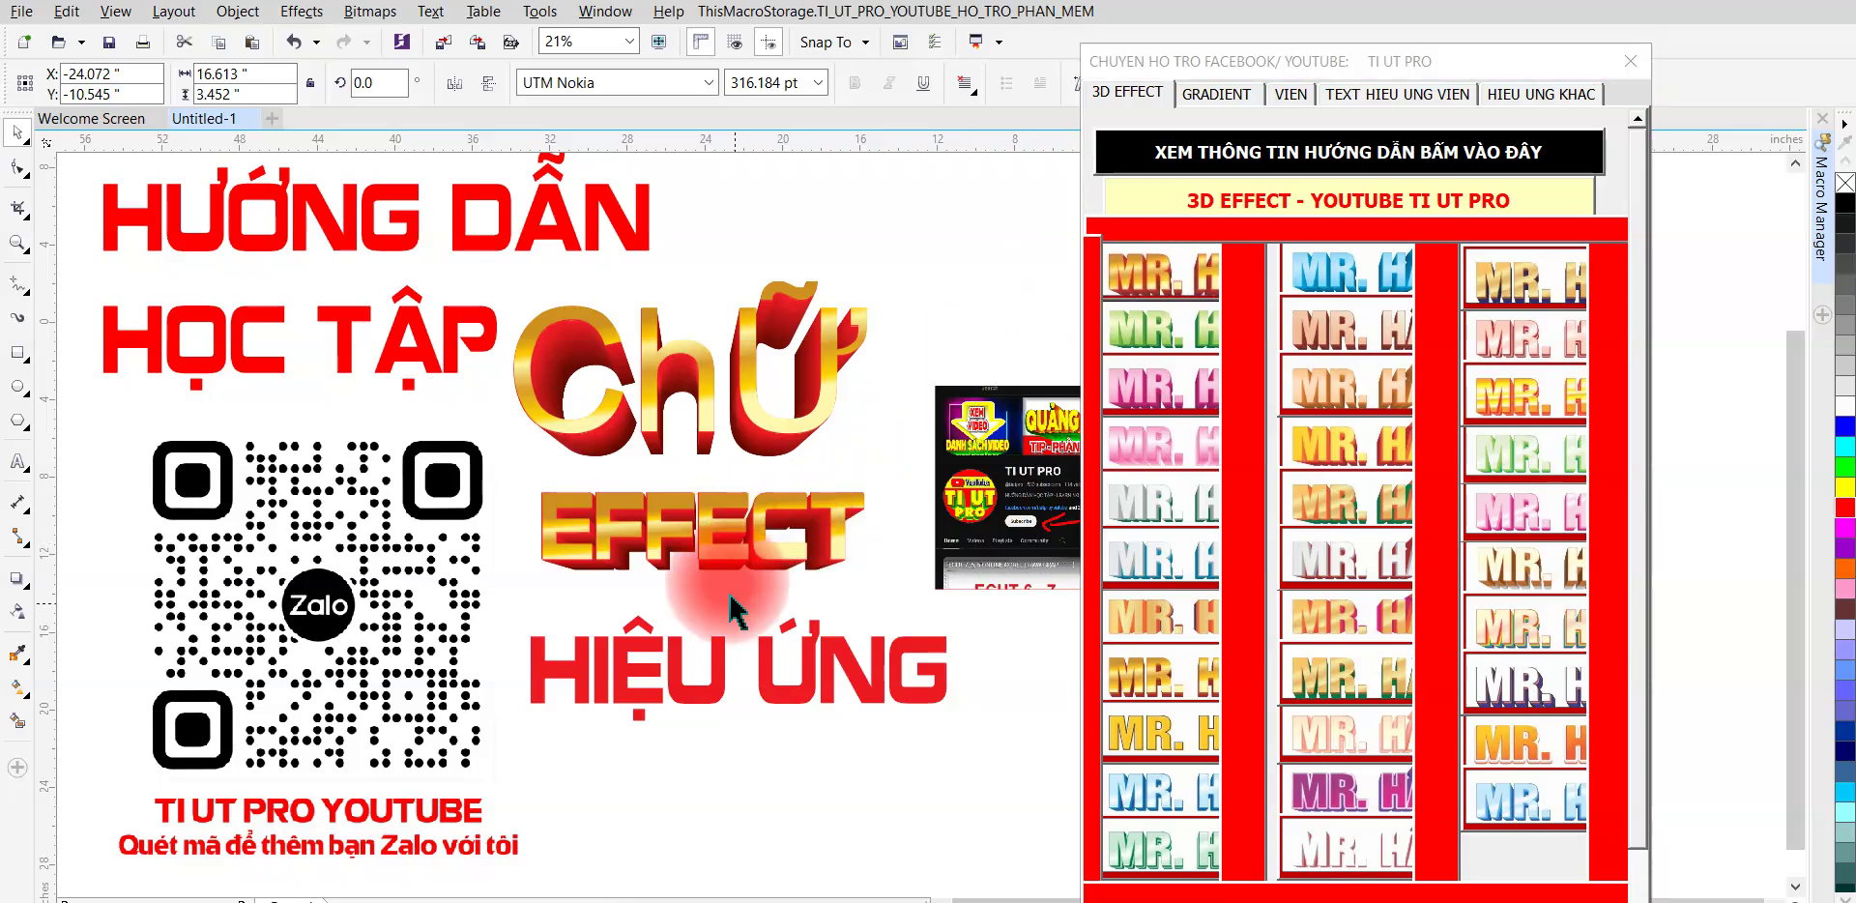
- Move HIỆU ỨNG further down and place a flat gold EFFECT copy below
left_click_drag(717, 694, 715, 849)
left_click_drag(715, 527, 716, 621)
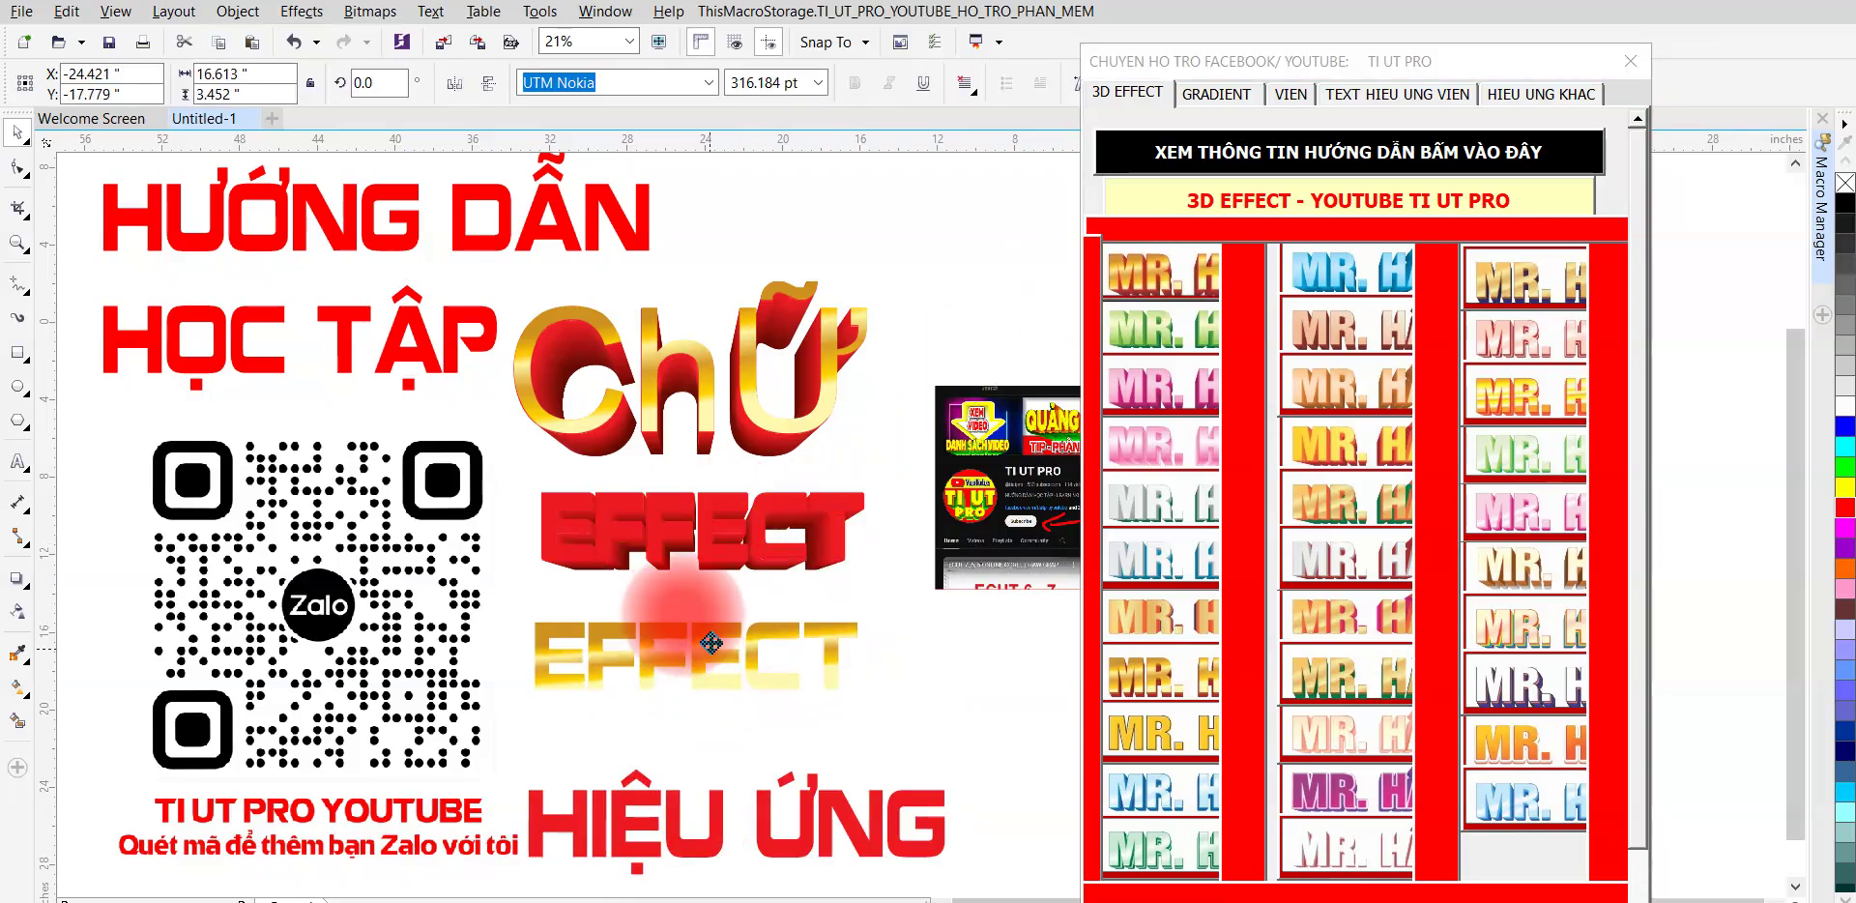
key("z")
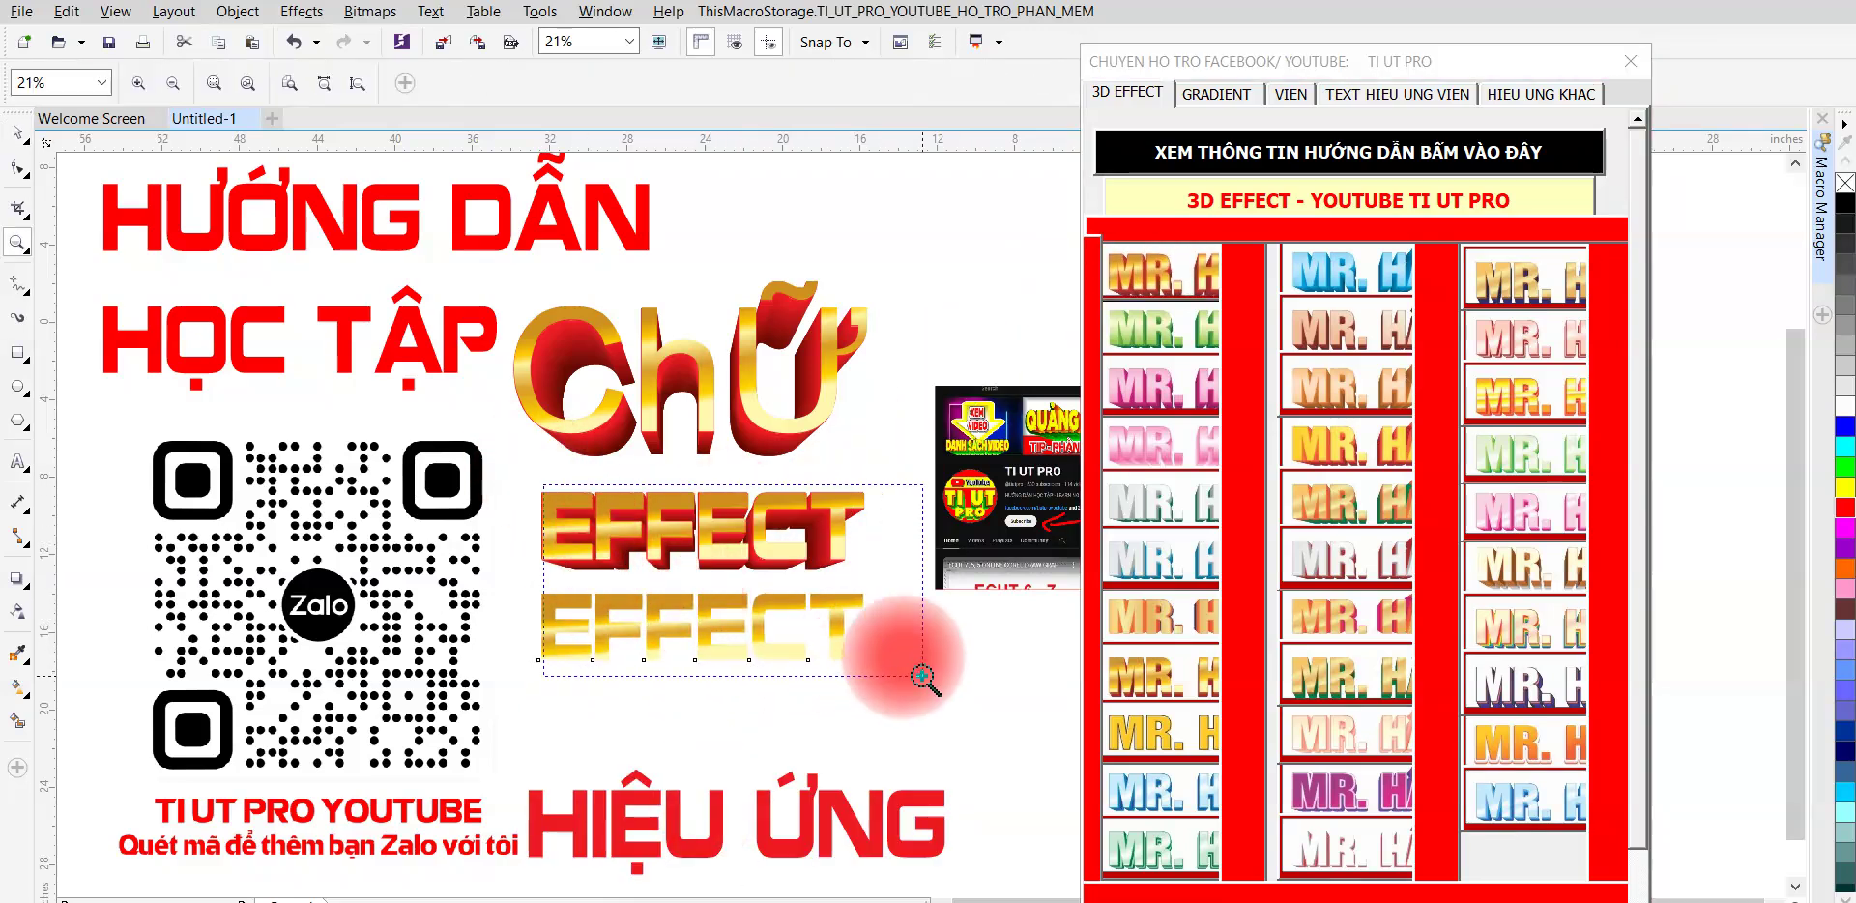
left_click_drag(563, 483, 911, 663)
scroll(712, 646, "down", 3)
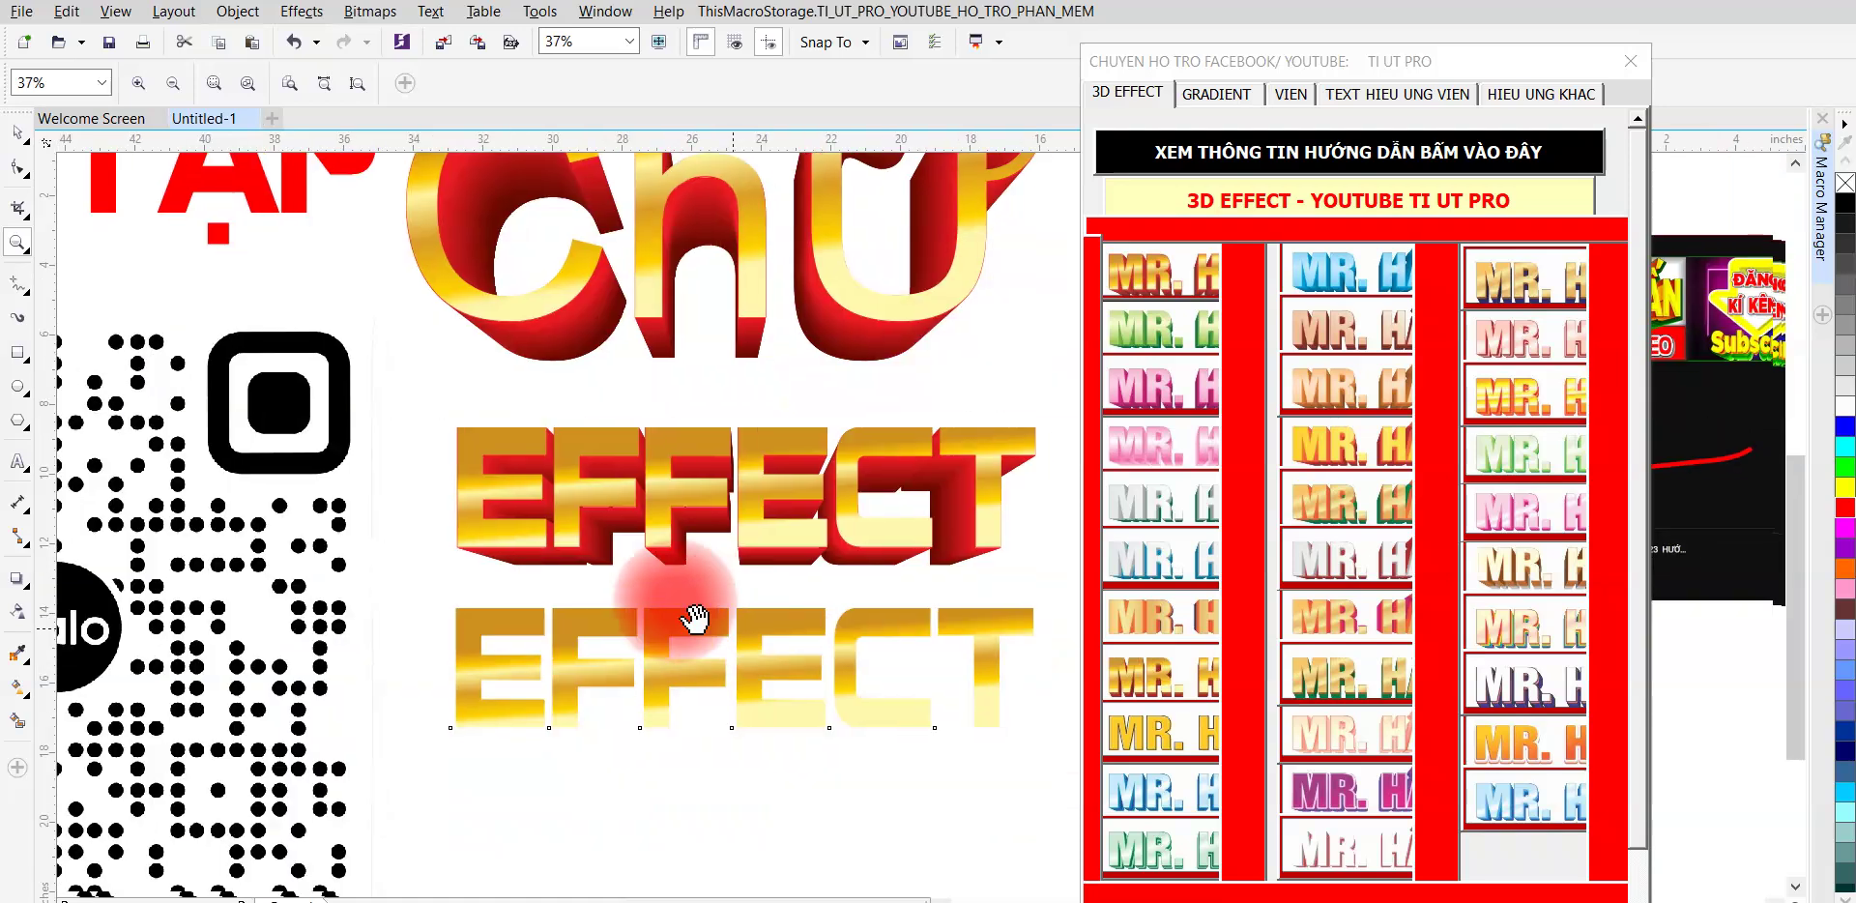
- Drag a copy of the gold EFFECT below it and apply the blue 3D preset
key("space")
left_click_drag(609, 514, 510, 344)
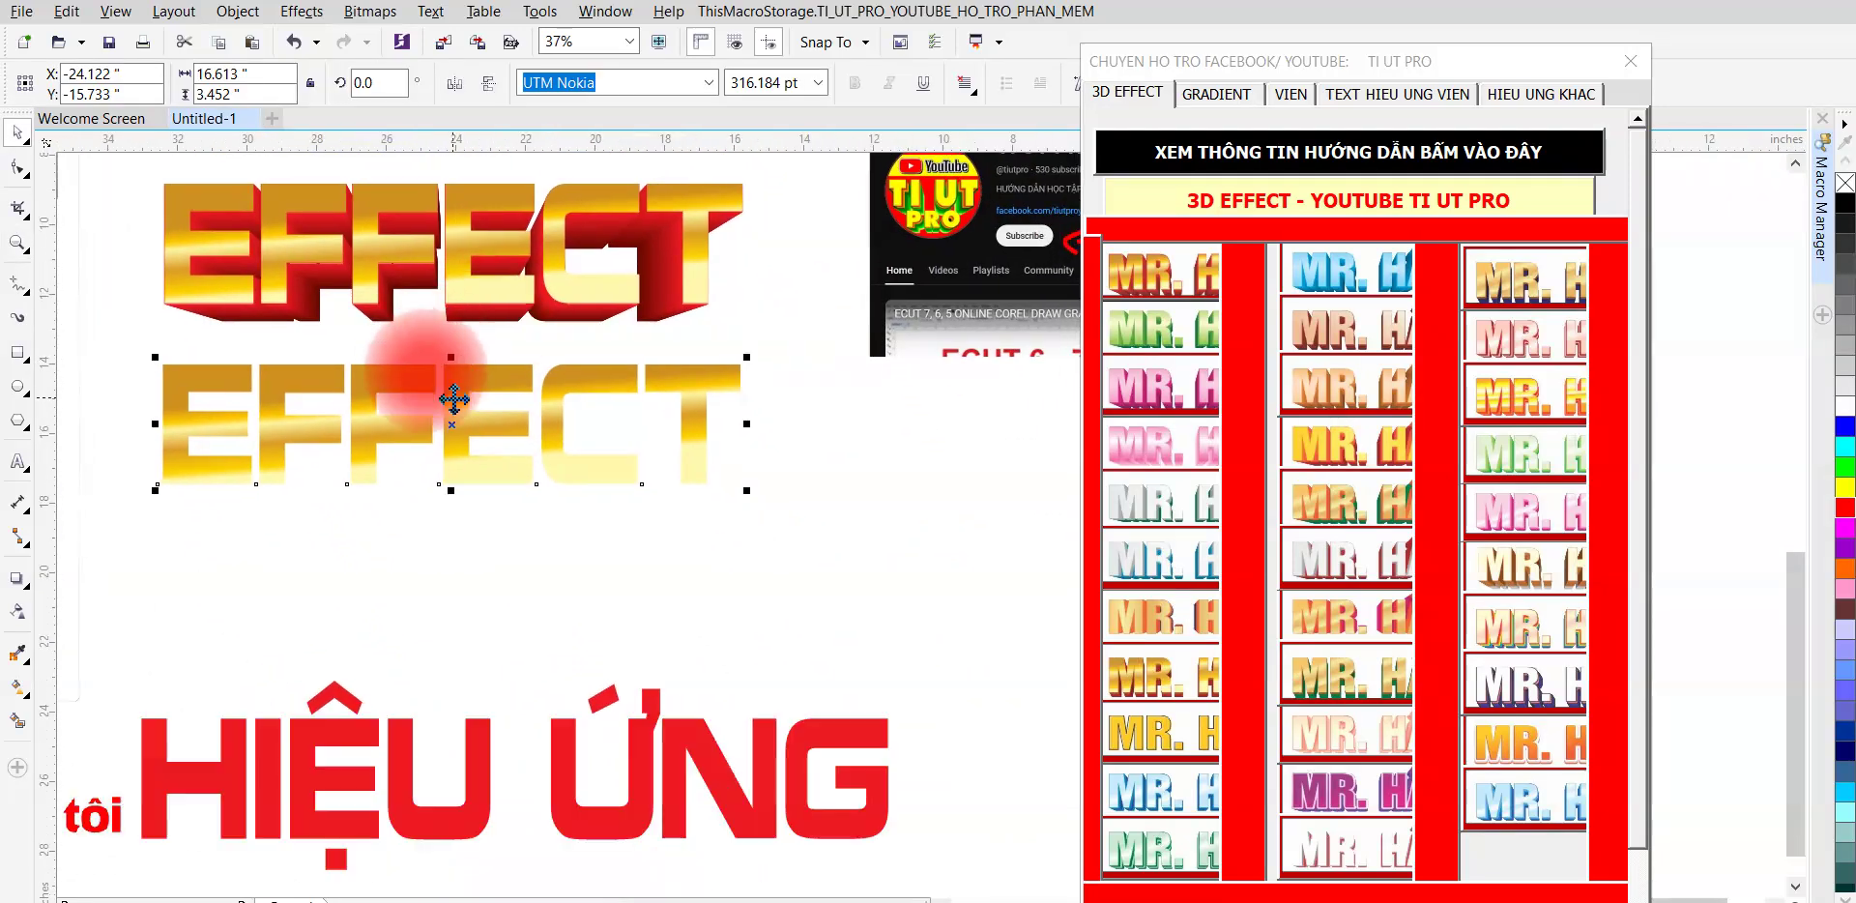
left_click_drag(404, 430, 399, 648)
left_click(435, 396)
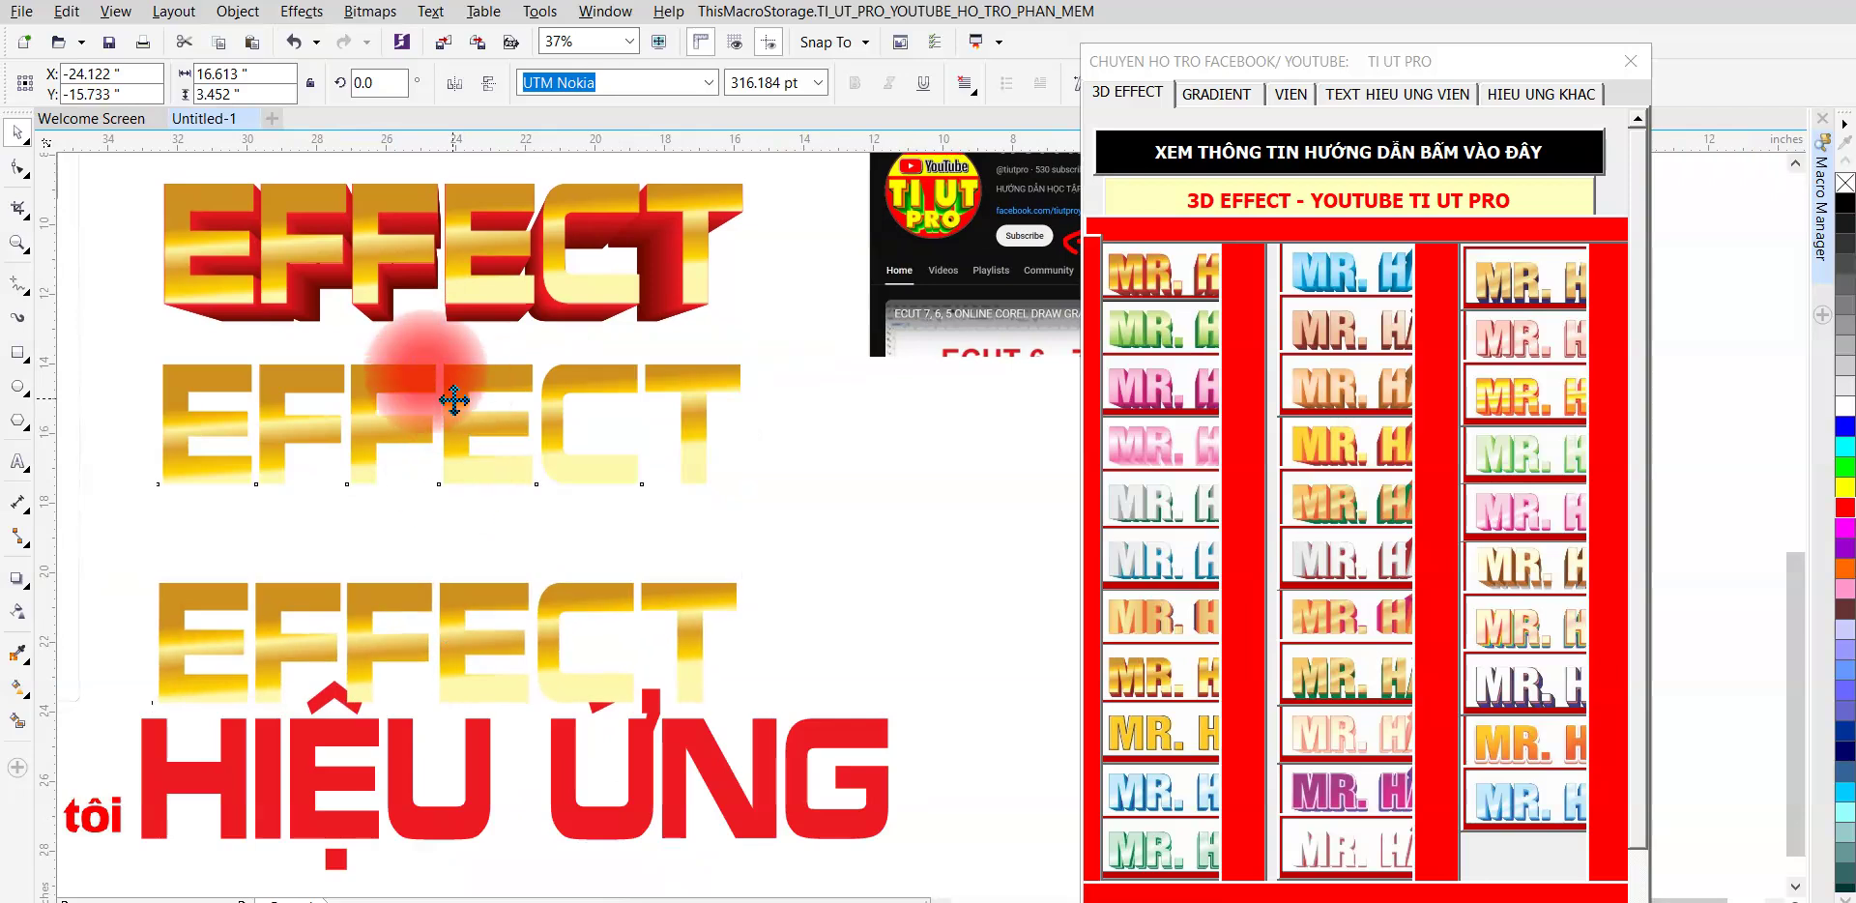
left_click(1344, 278)
- Give the lower EFFECT copy the gold preset with a dark navy extrusion
left_click(483, 604)
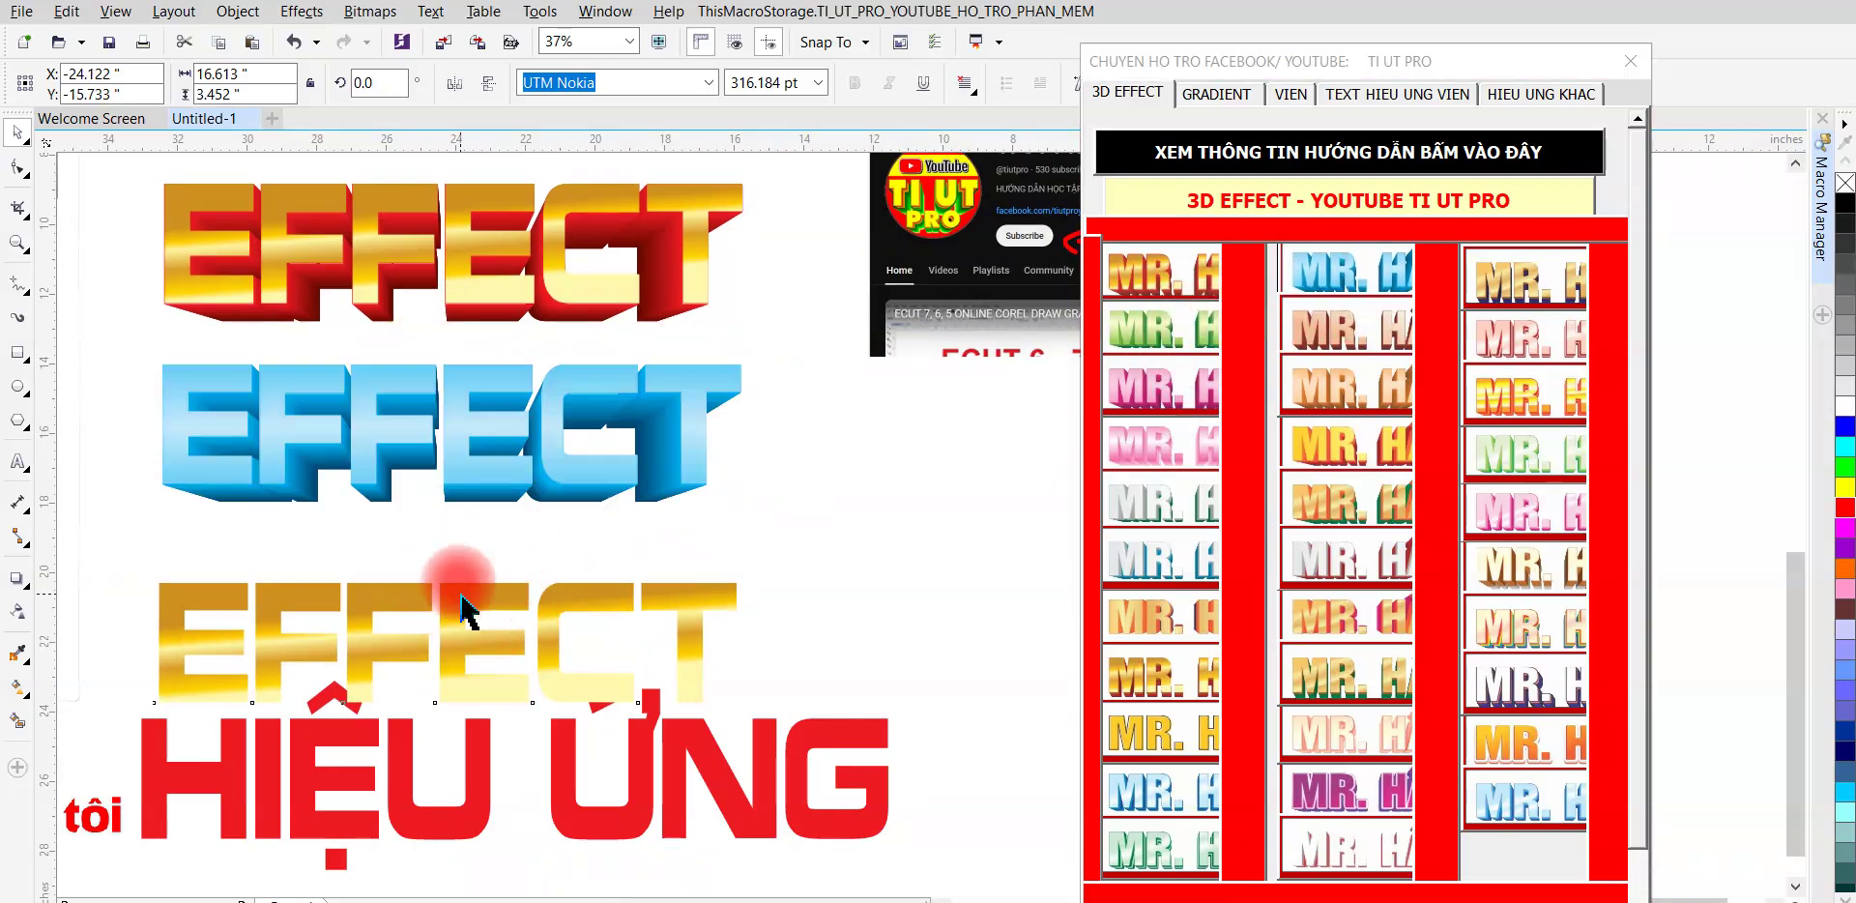
left_click(1526, 283)
left_click(464, 628)
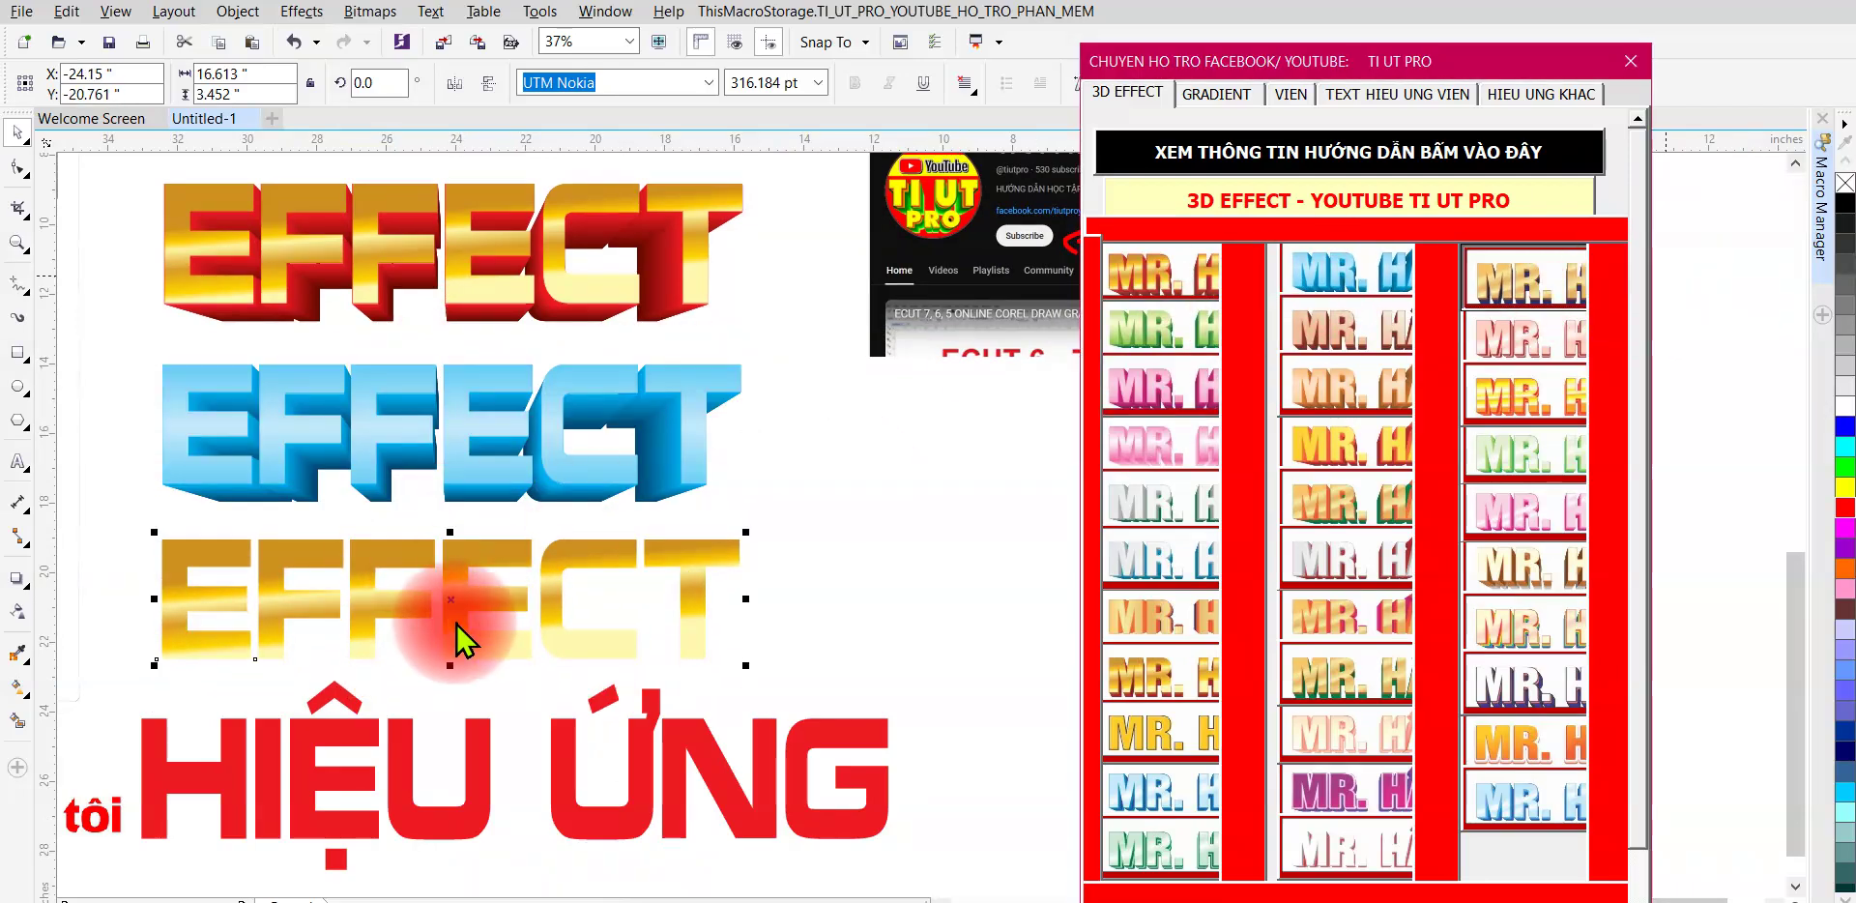
- Nudge the HIỆU ỨNG text slightly to the right
scroll(502, 643, "down", 2)
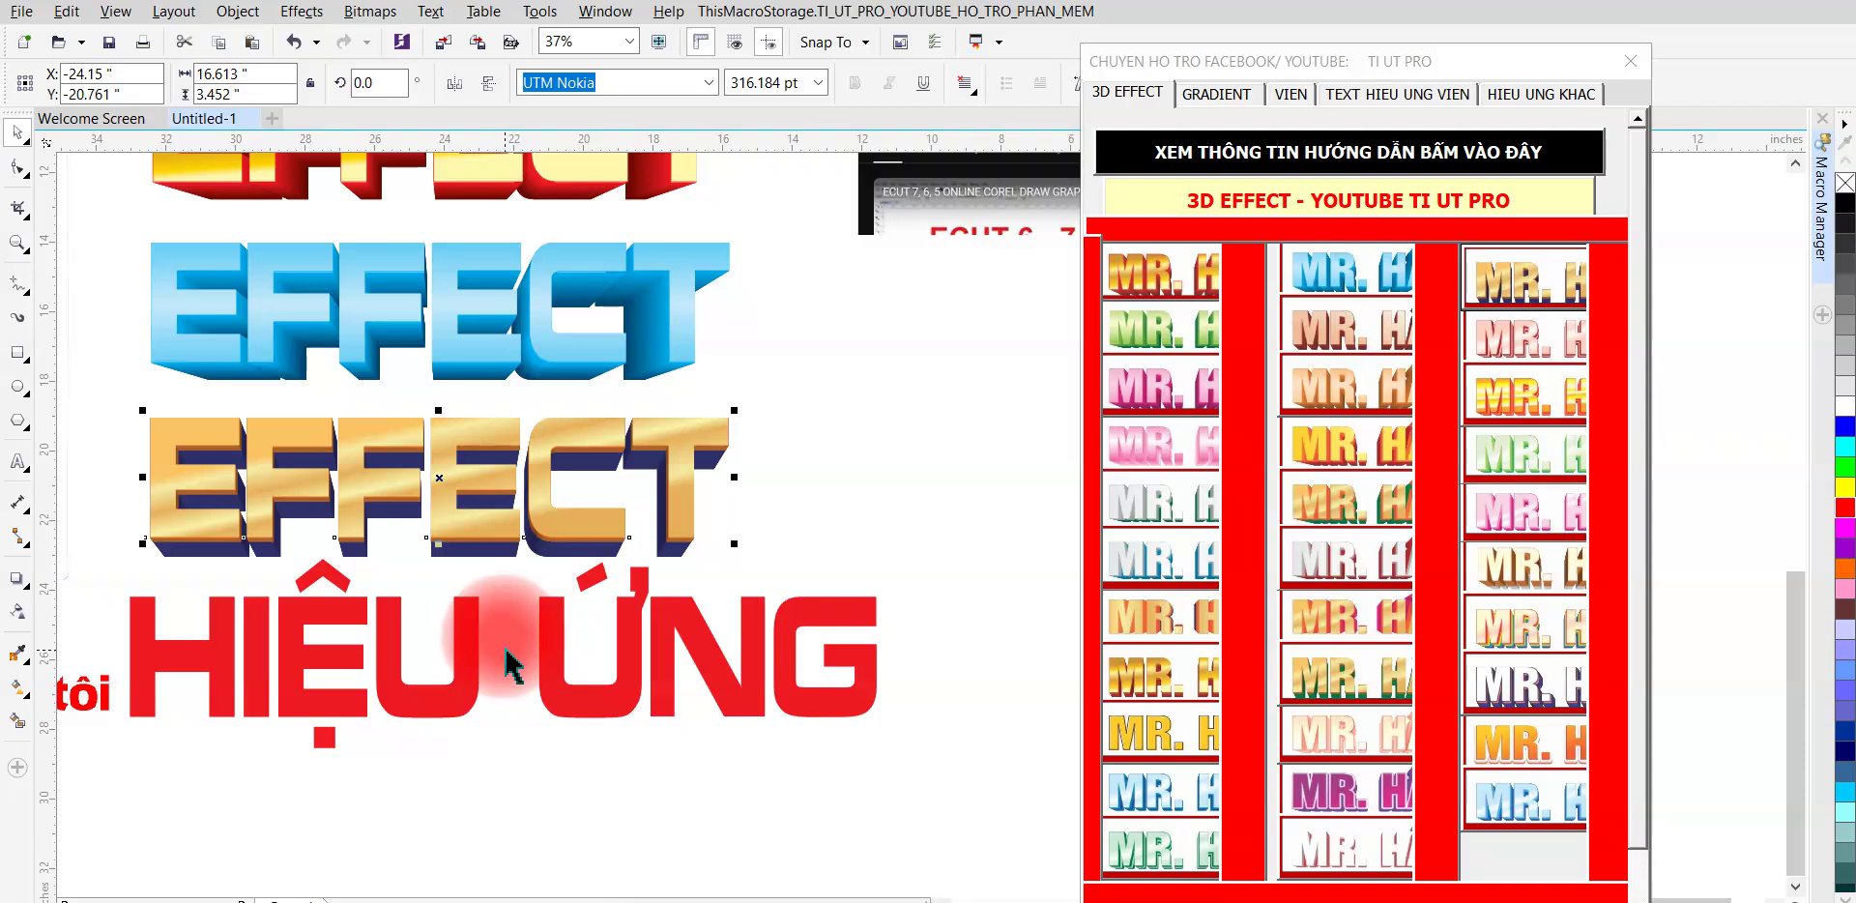
scroll(749, 551, "down", 1)
scroll(745, 560, "down", 1)
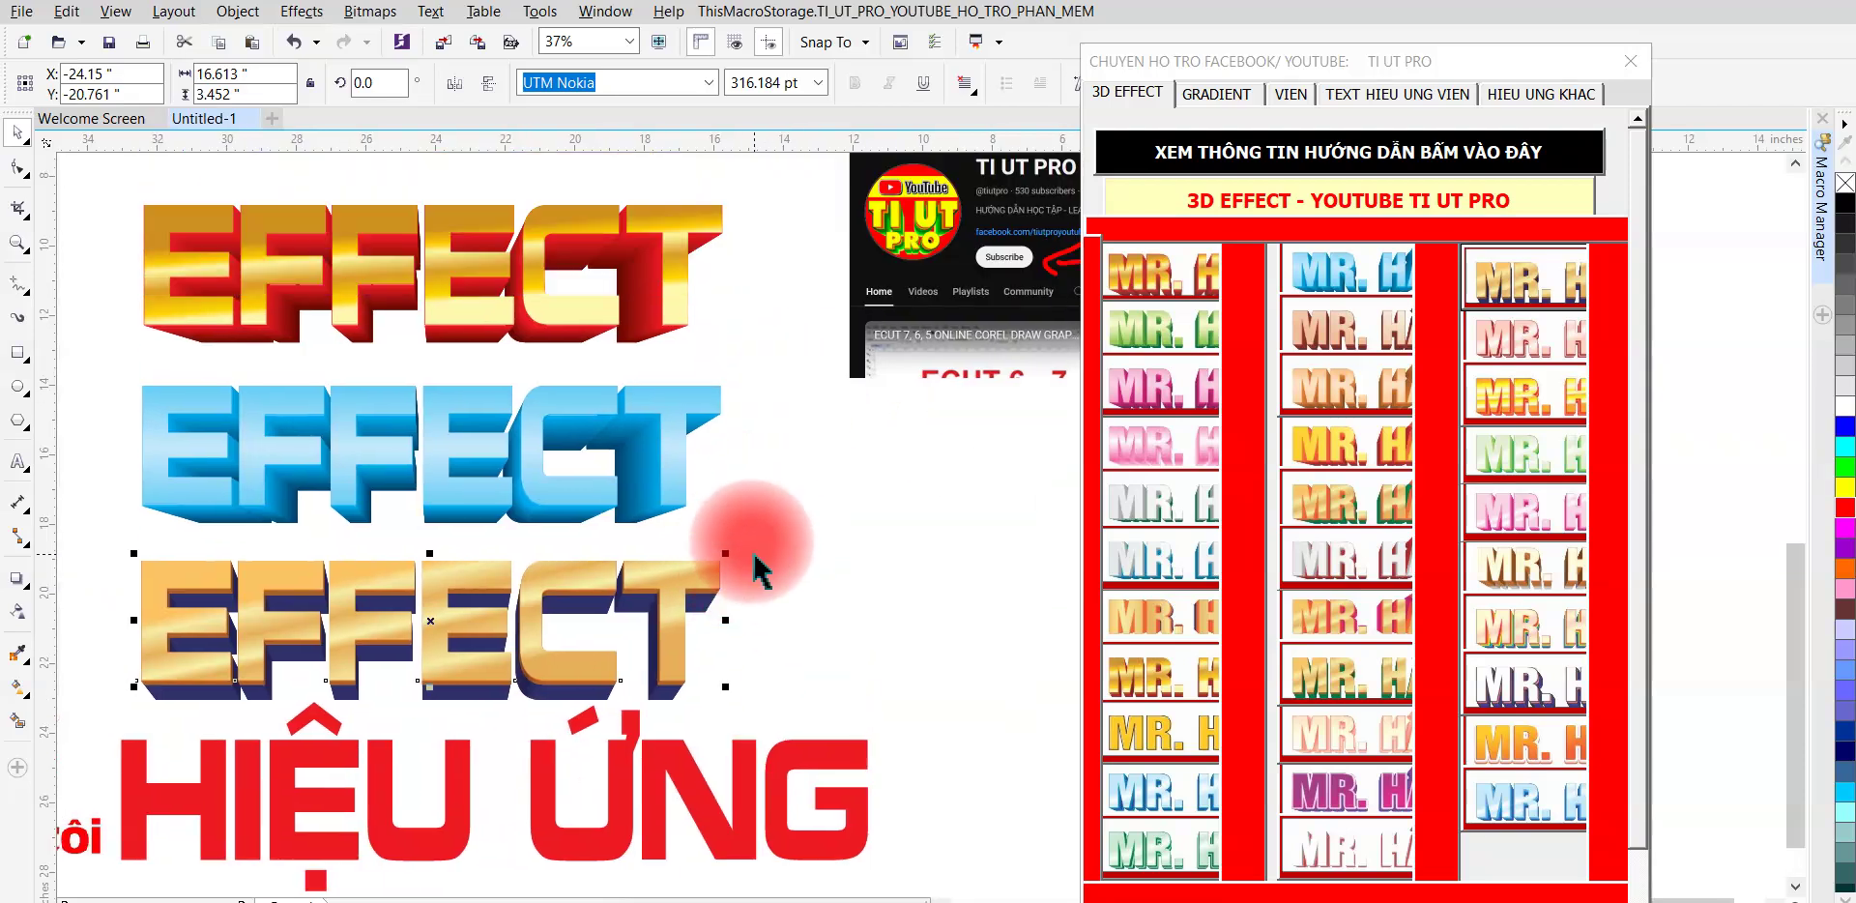
scroll(737, 558, "down", 1)
scroll(737, 558, "down", 2)
scroll(683, 580, "up", 1)
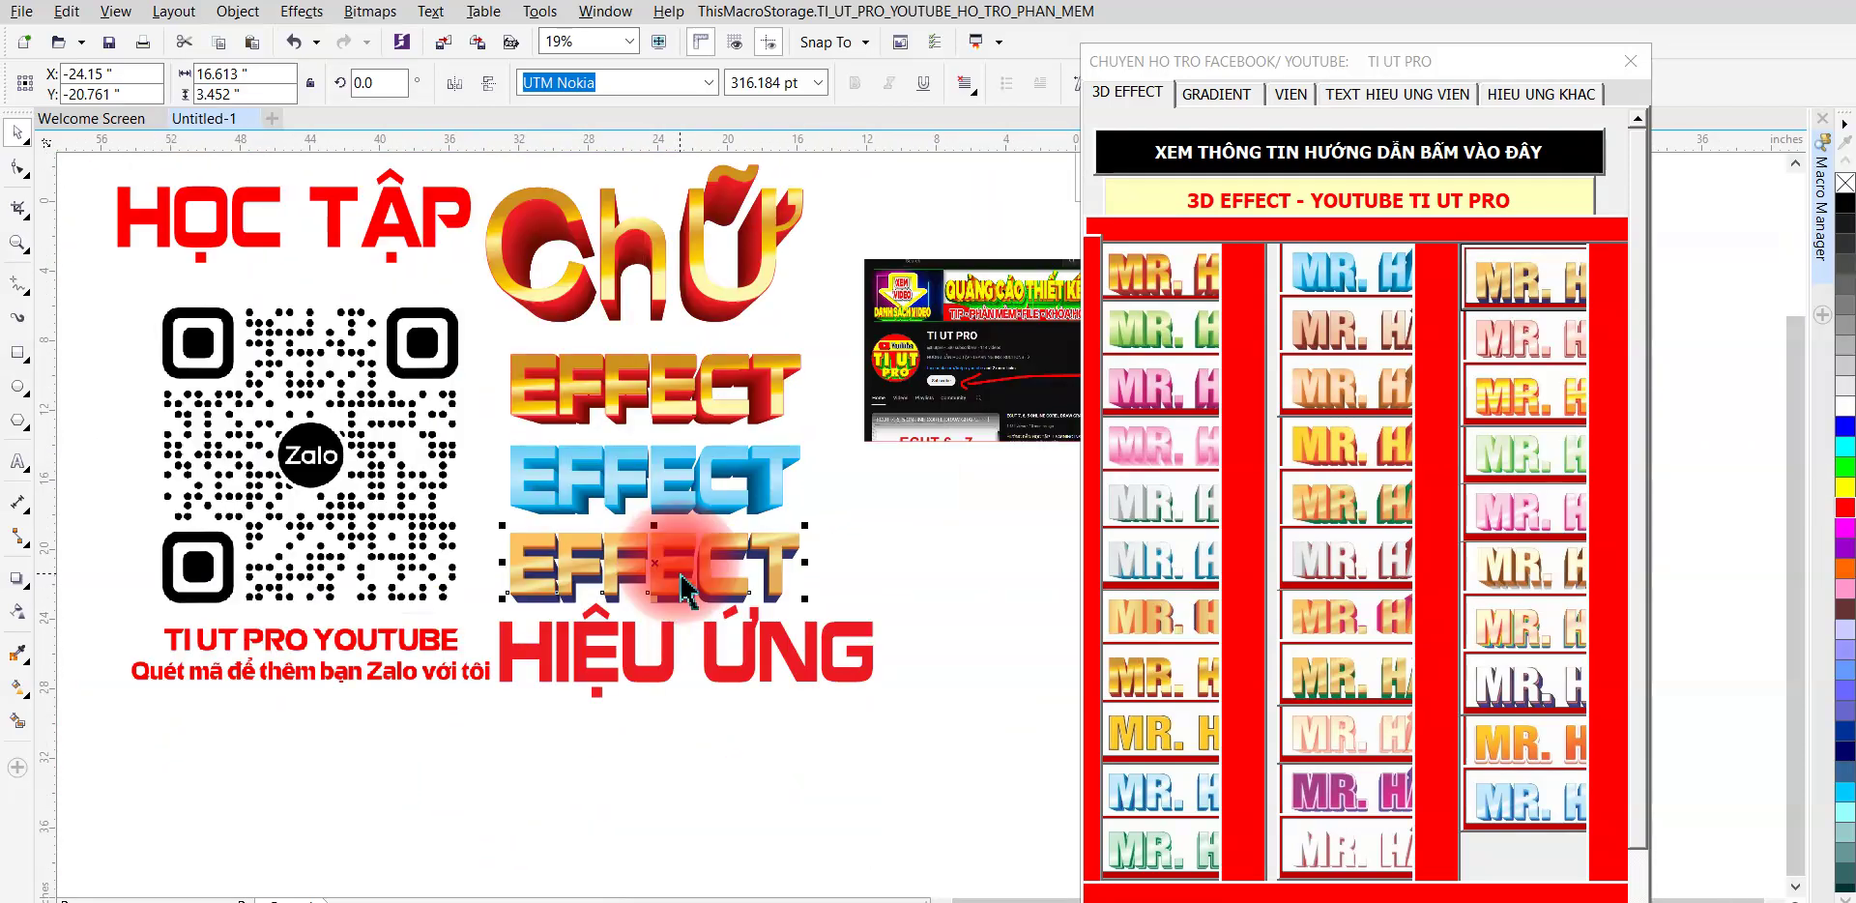
scroll(705, 628, "up", 1)
left_click_drag(721, 649, 762, 651)
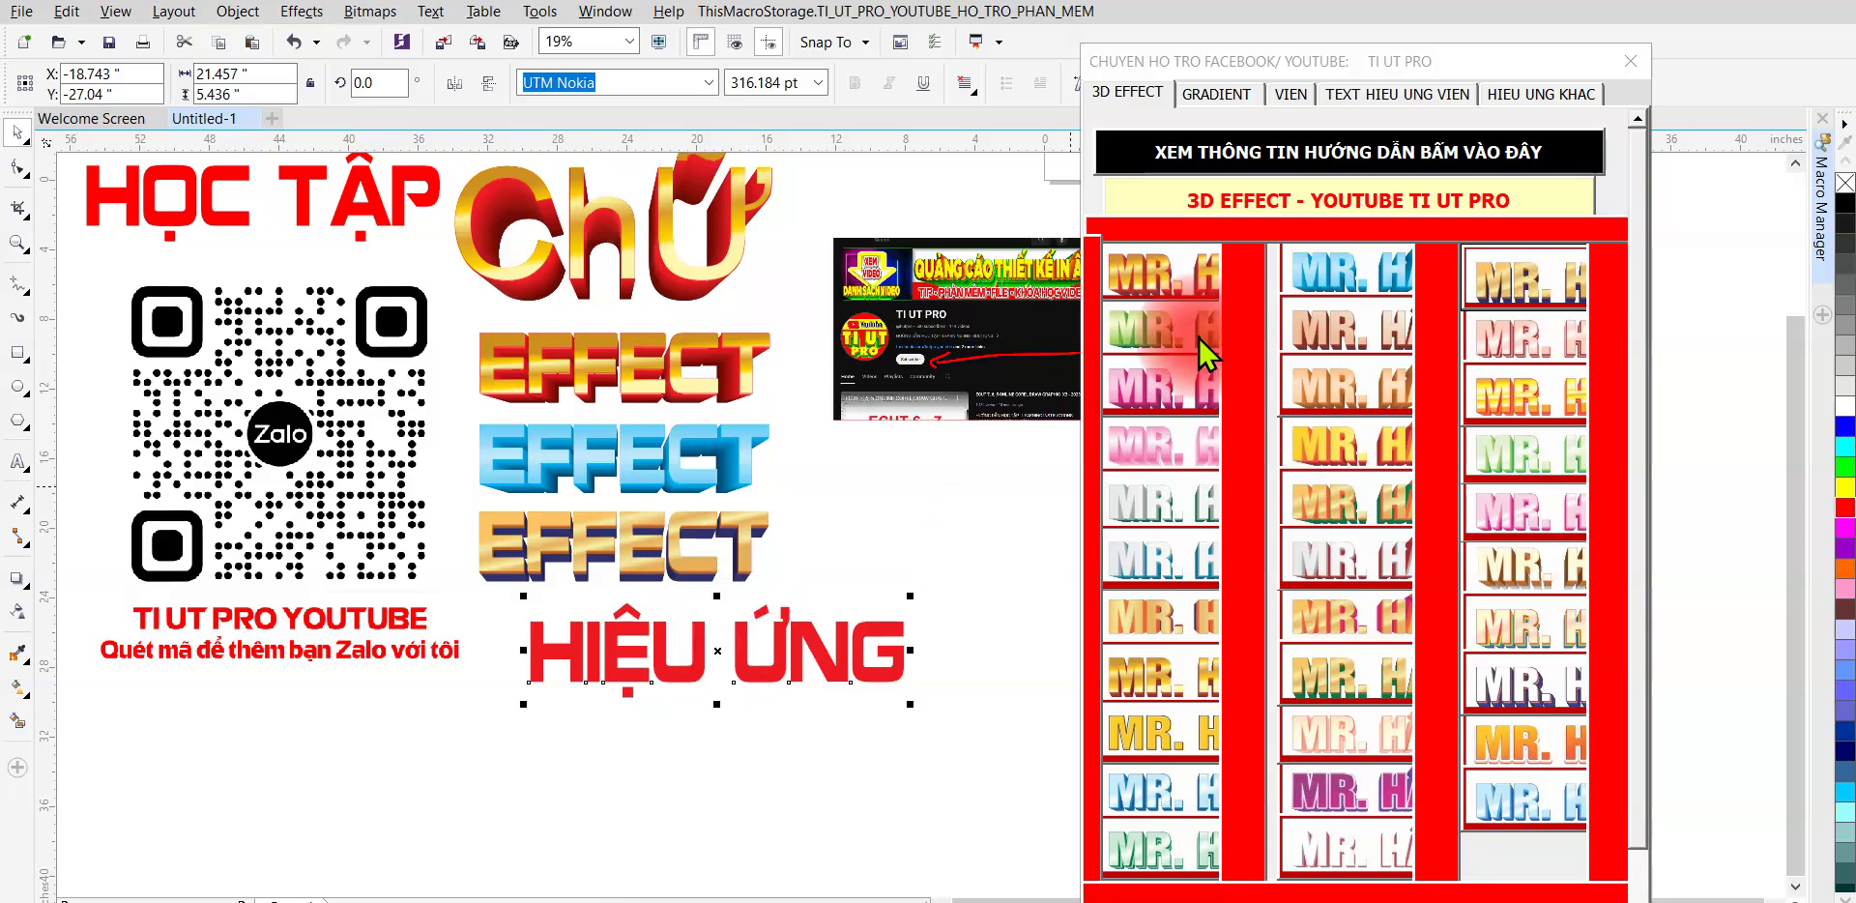
left_click(1210, 94)
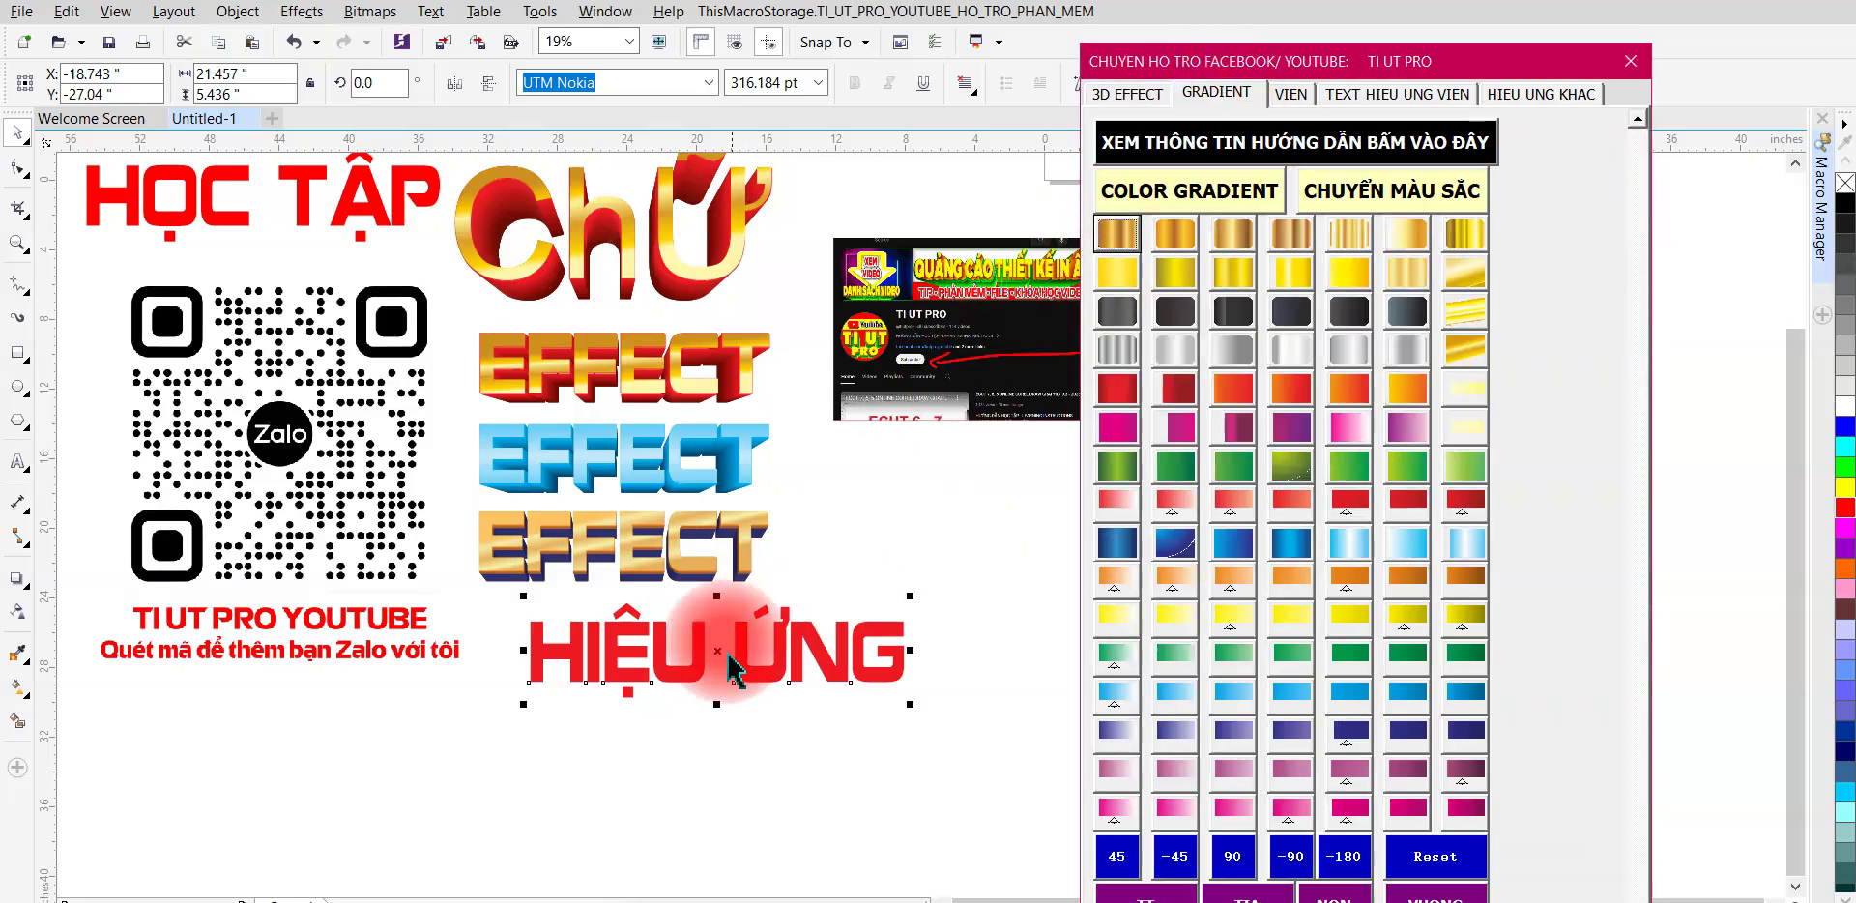
- Try several gradient presets on HIỆU ỨNG, settling on darker gold at -90
left_click_drag(743, 655, 318, 764)
left_click(1247, 266)
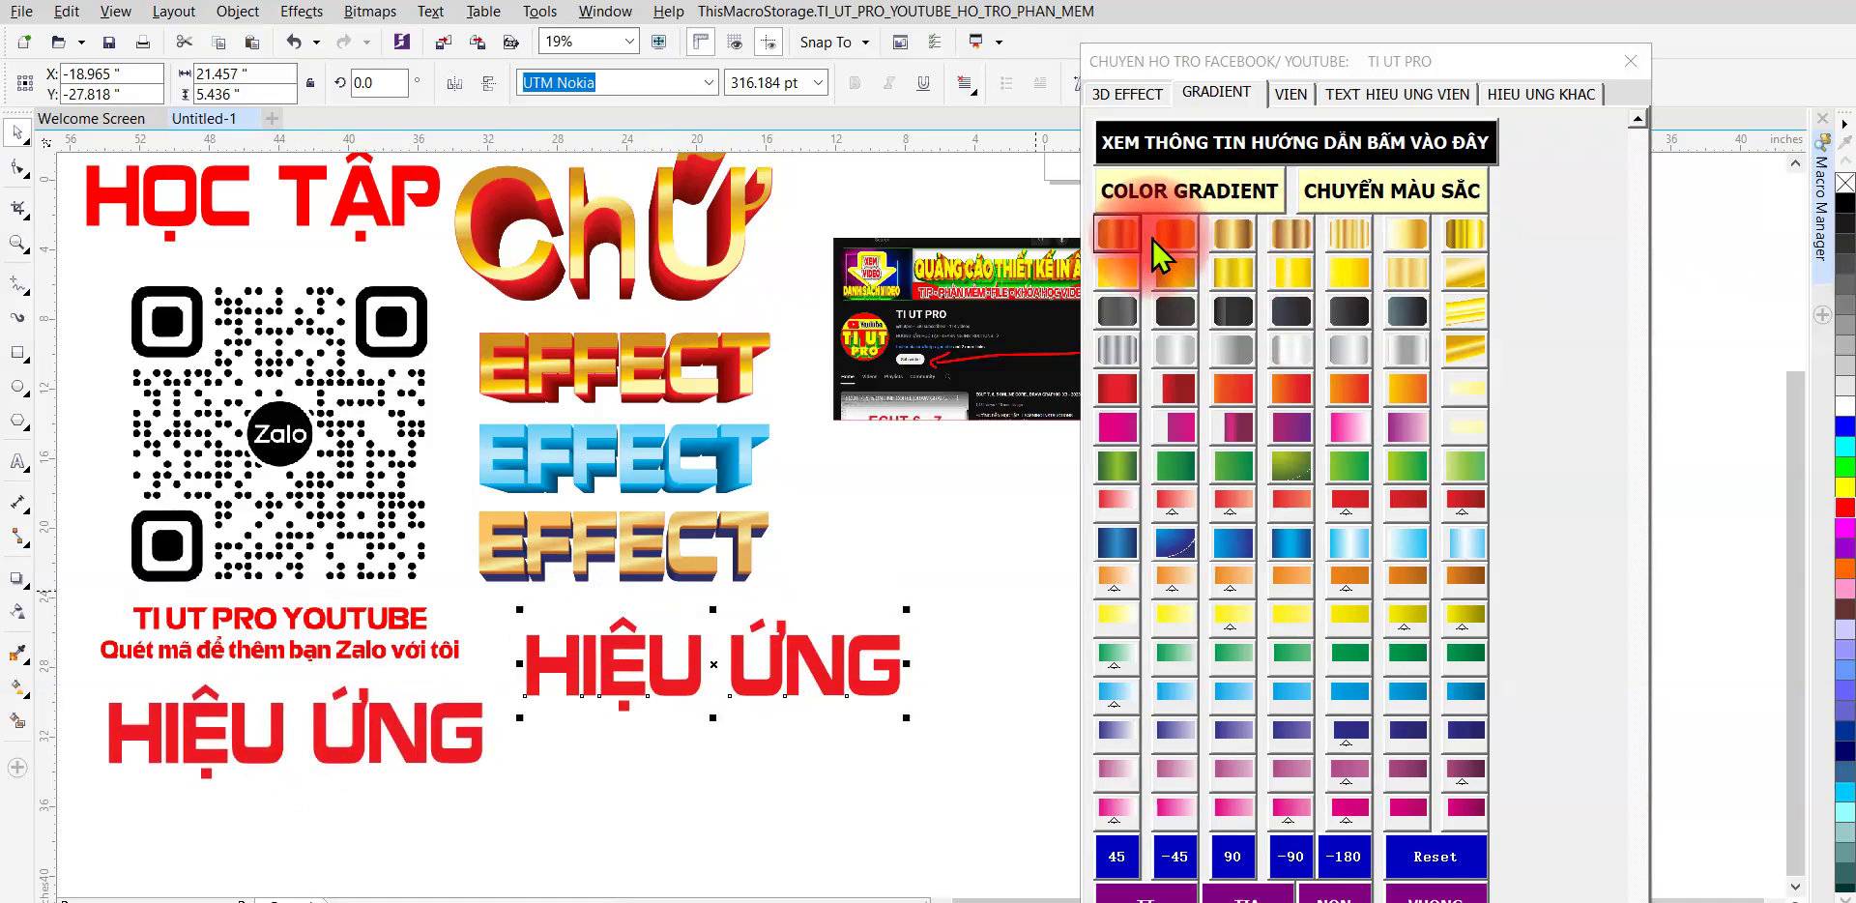
left_click(1116, 234)
left_click(1276, 860)
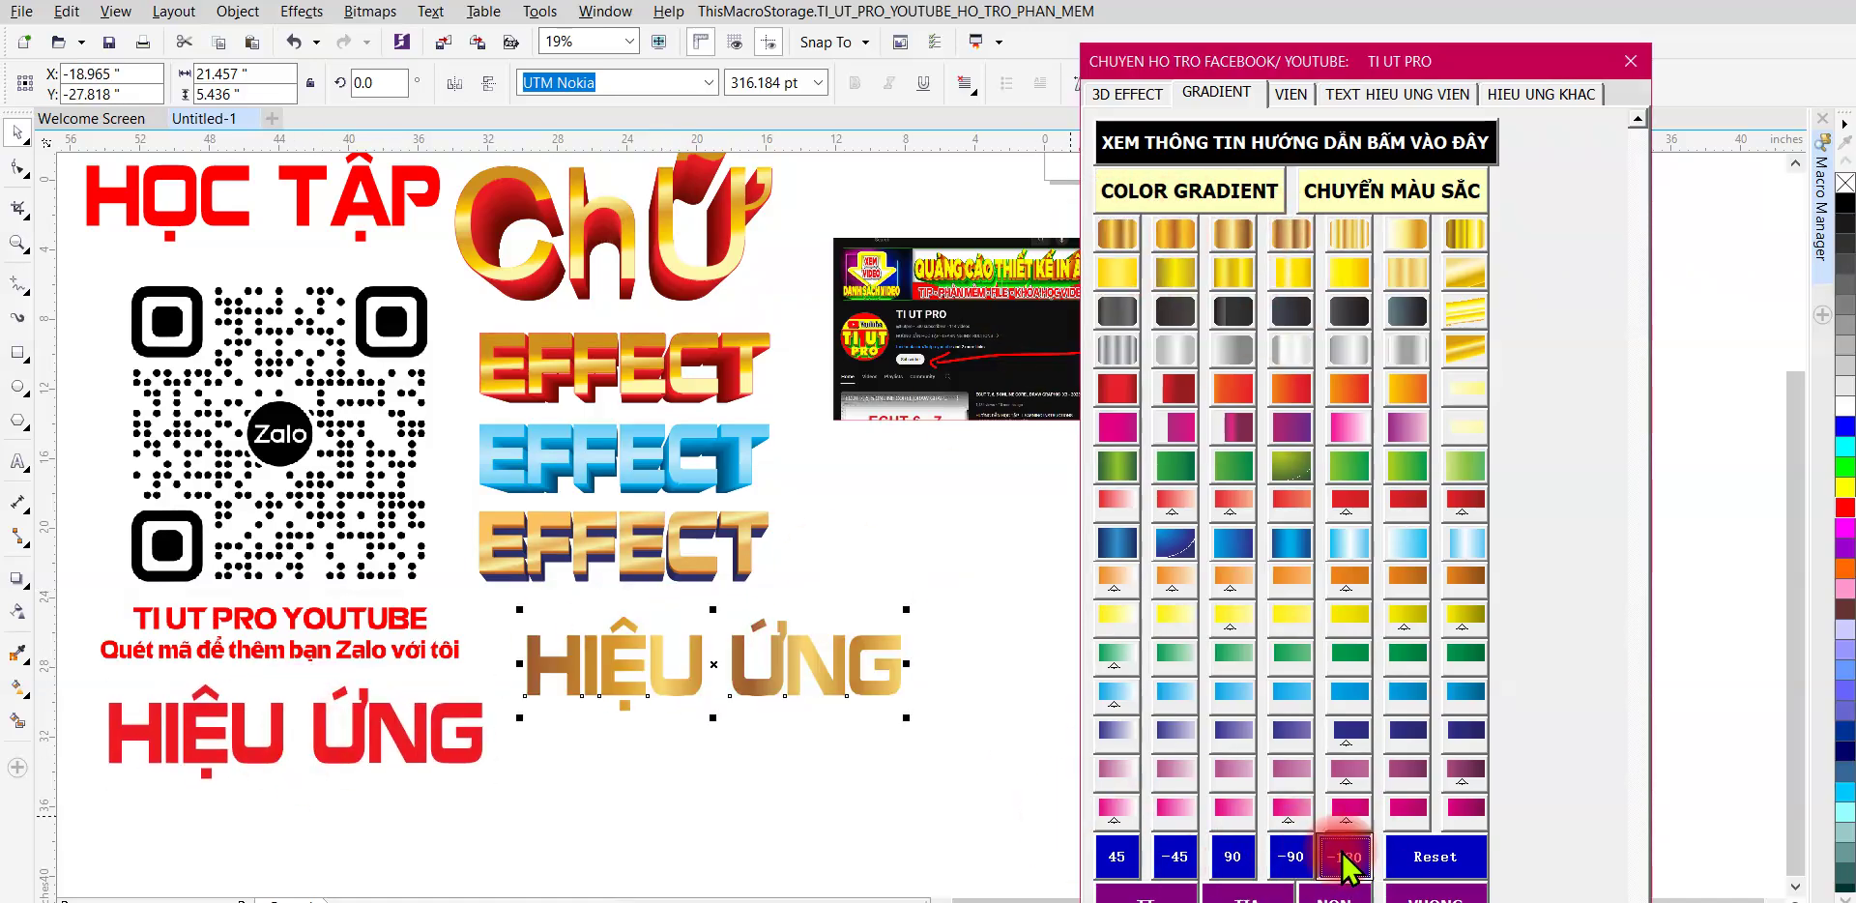
left_click(1290, 856)
left_click(1254, 375)
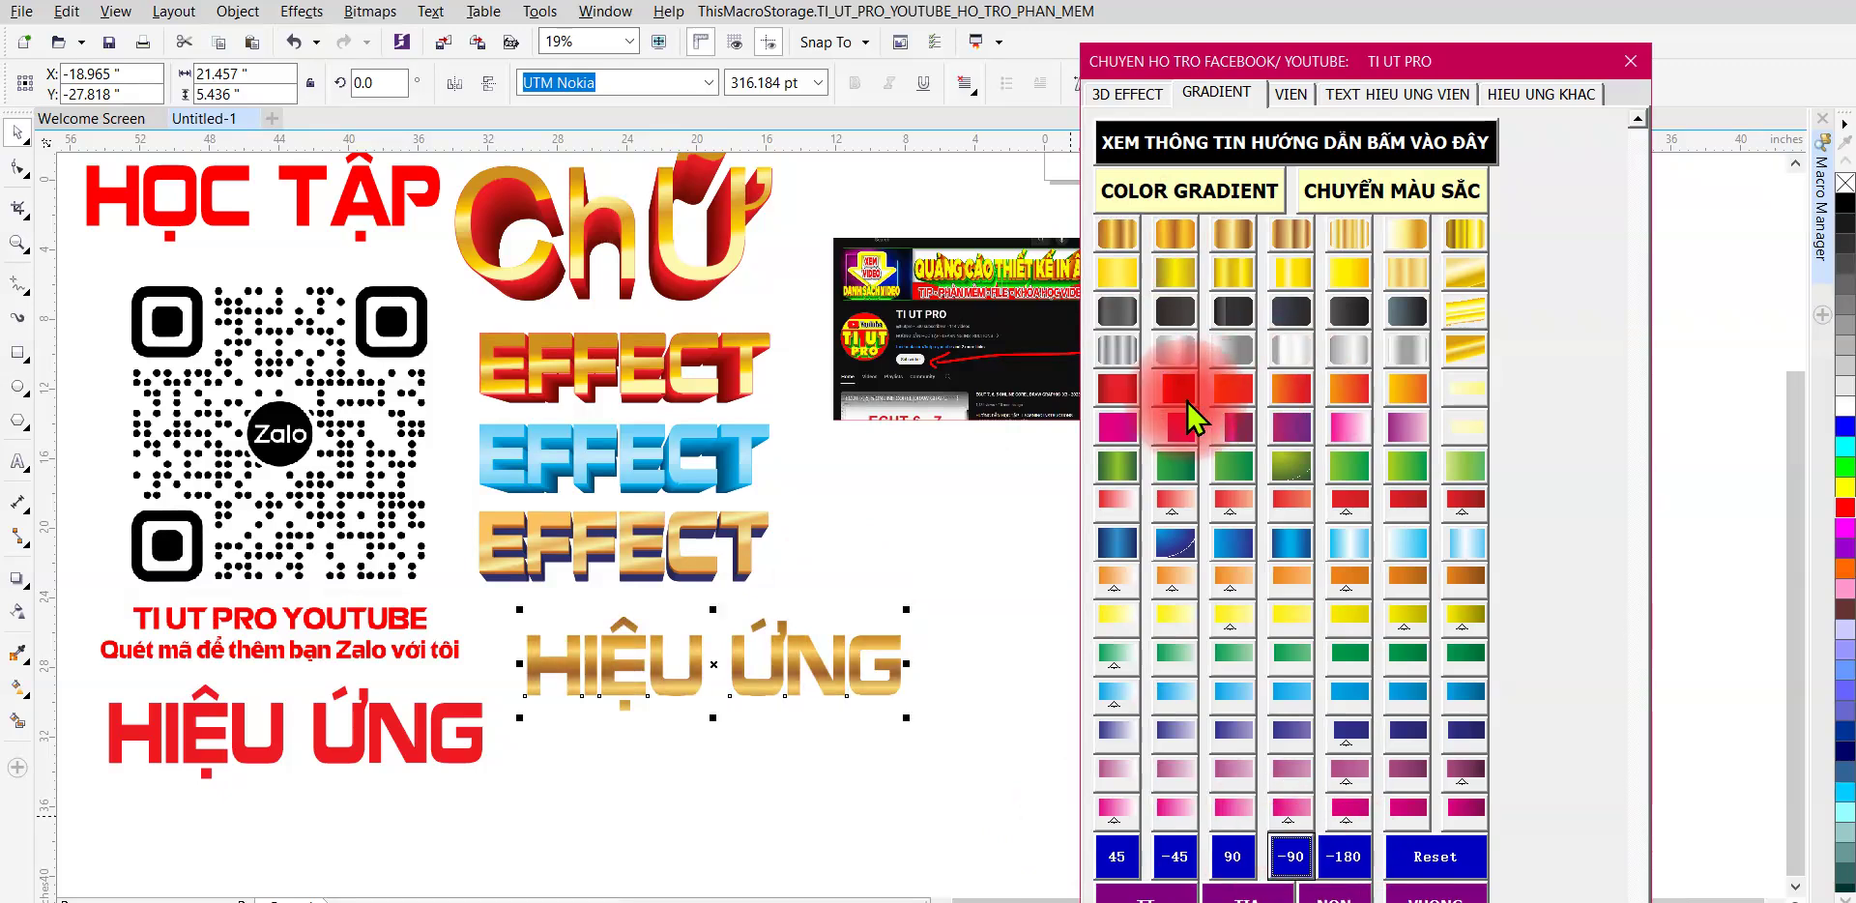
left_click(1175, 392)
left_click(1278, 391)
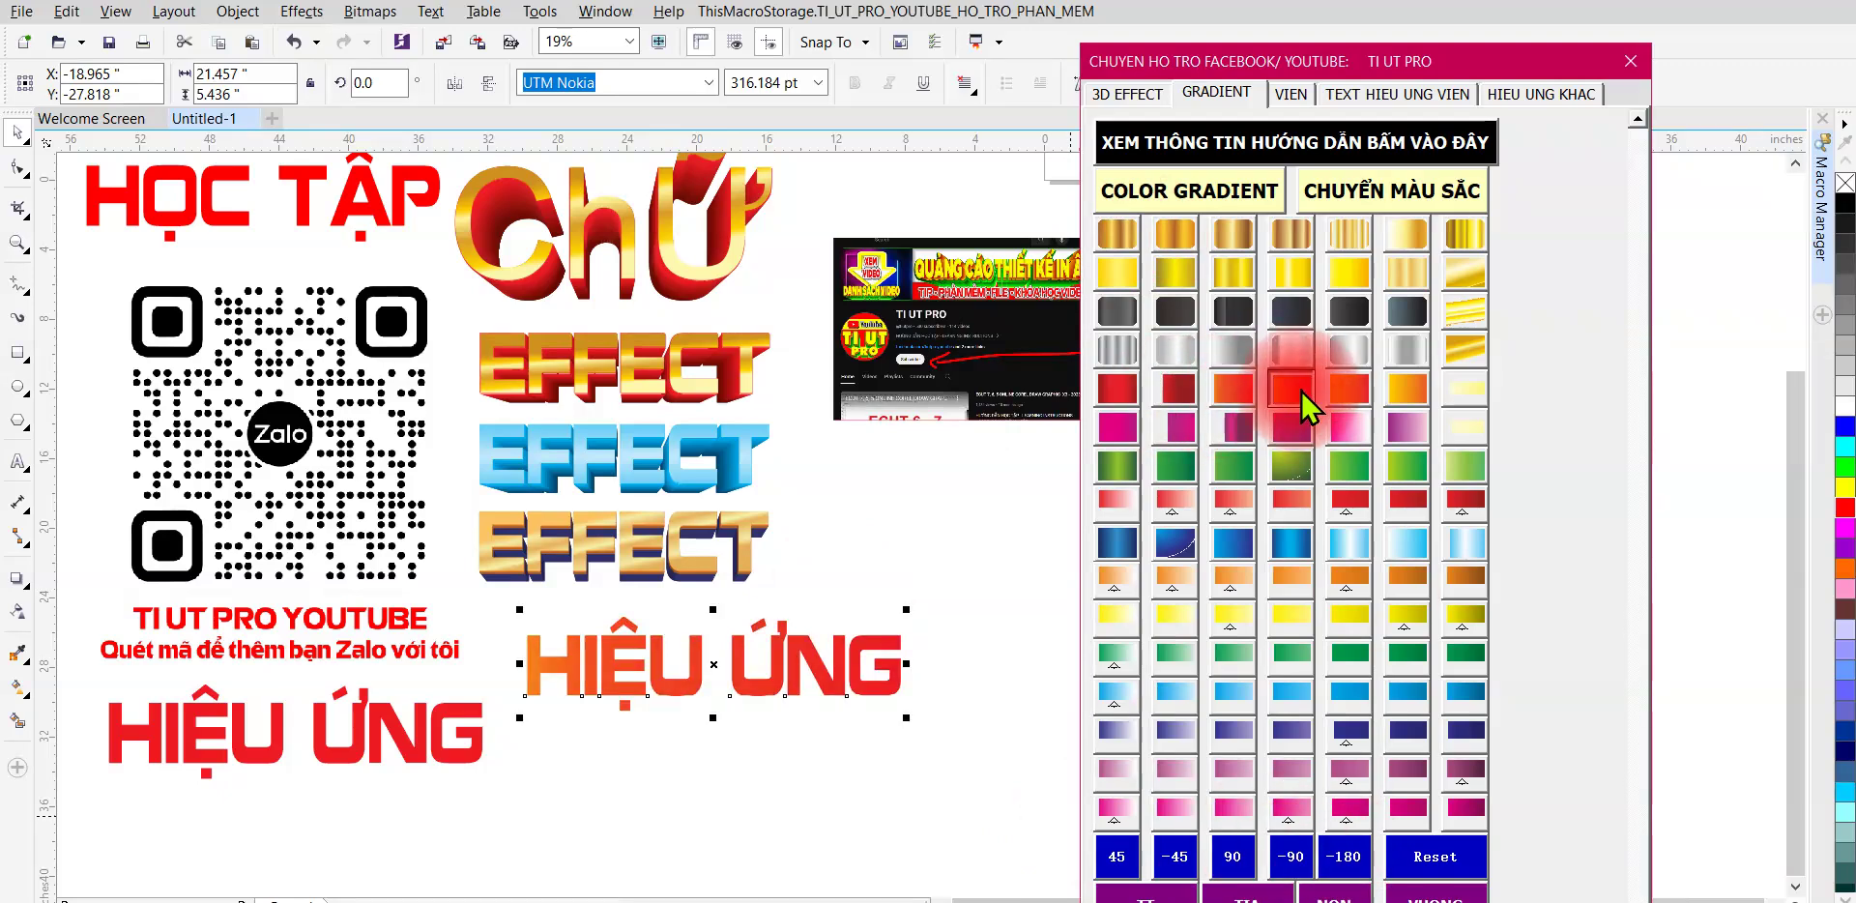
left_click(1406, 319)
left_click(1453, 319)
left_click(1459, 343)
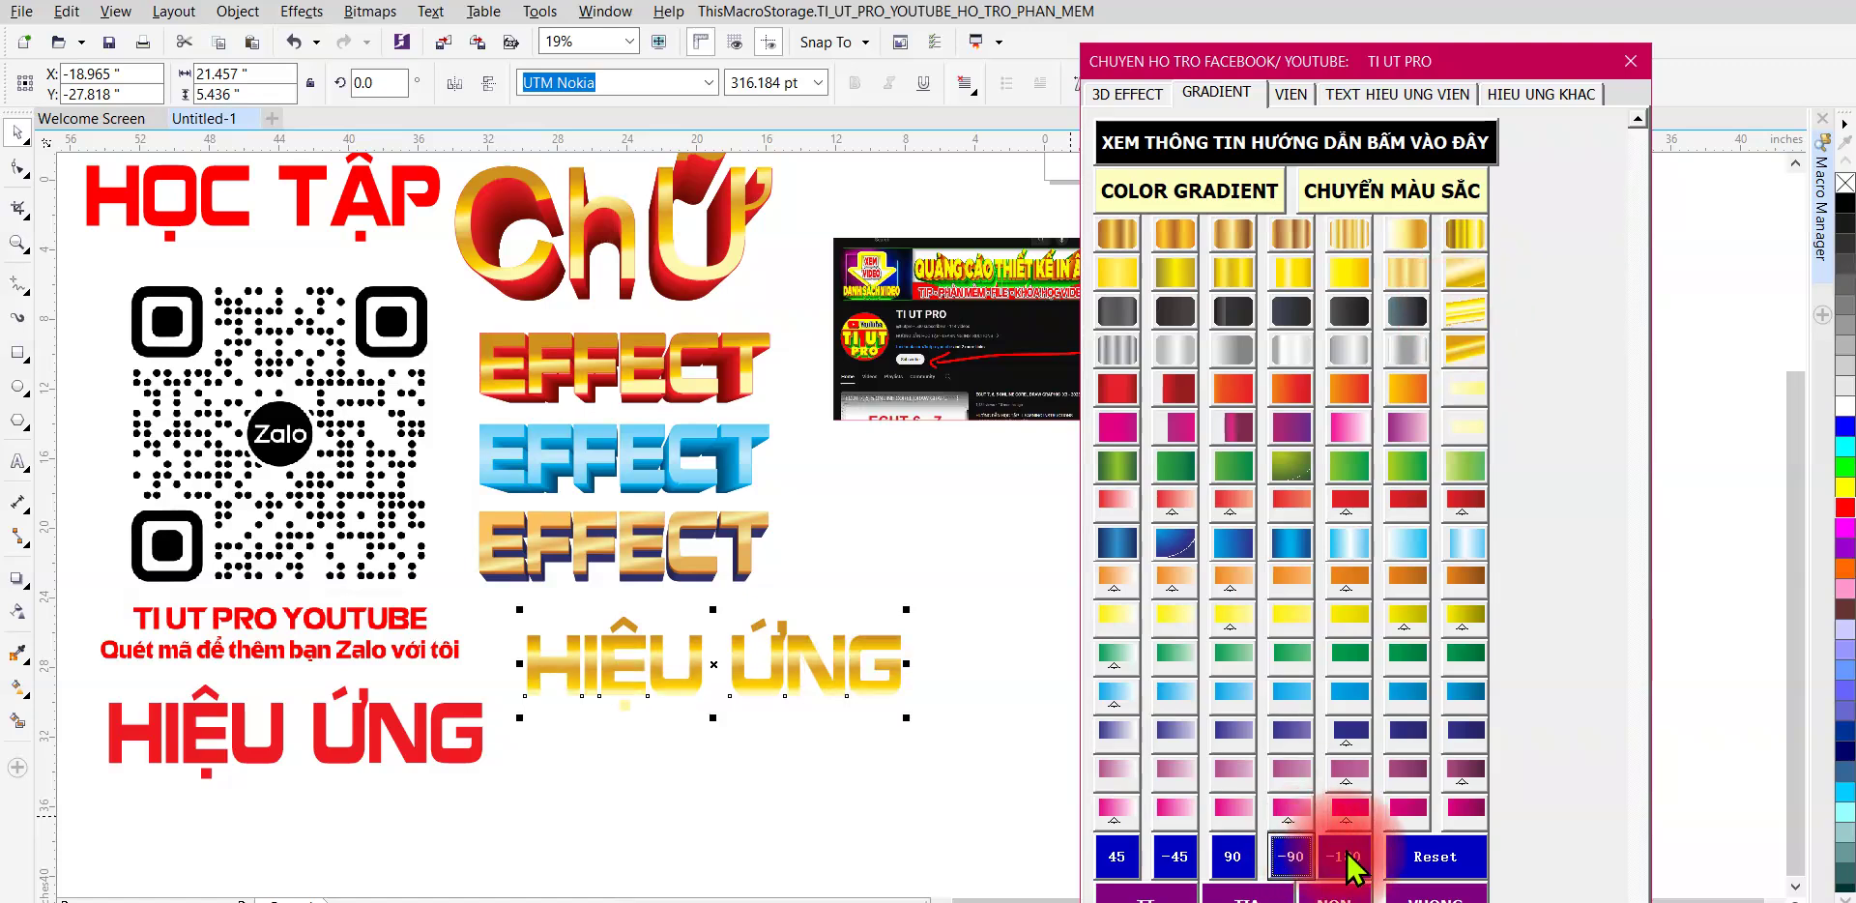
left_click(1338, 896)
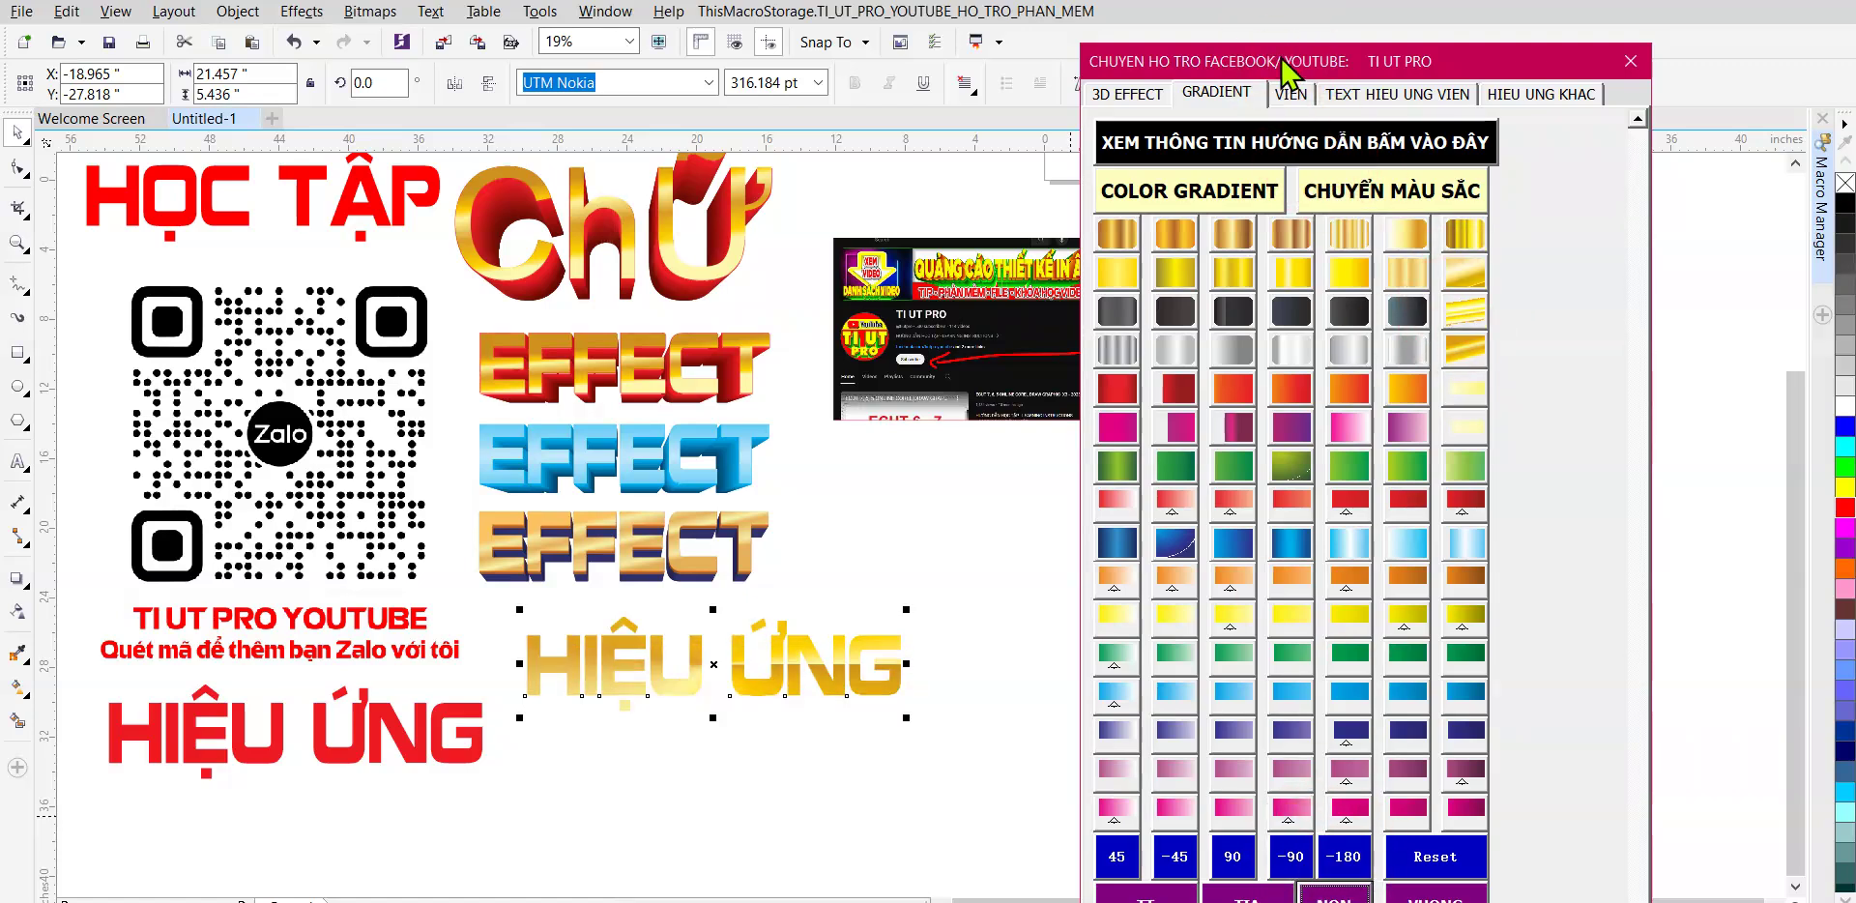
- Try radial and square gradient types, then return the fill to linear
left_click_drag(1278, 56, 1287, 34)
left_click(1227, 885)
left_click(1349, 887)
left_click(1460, 895)
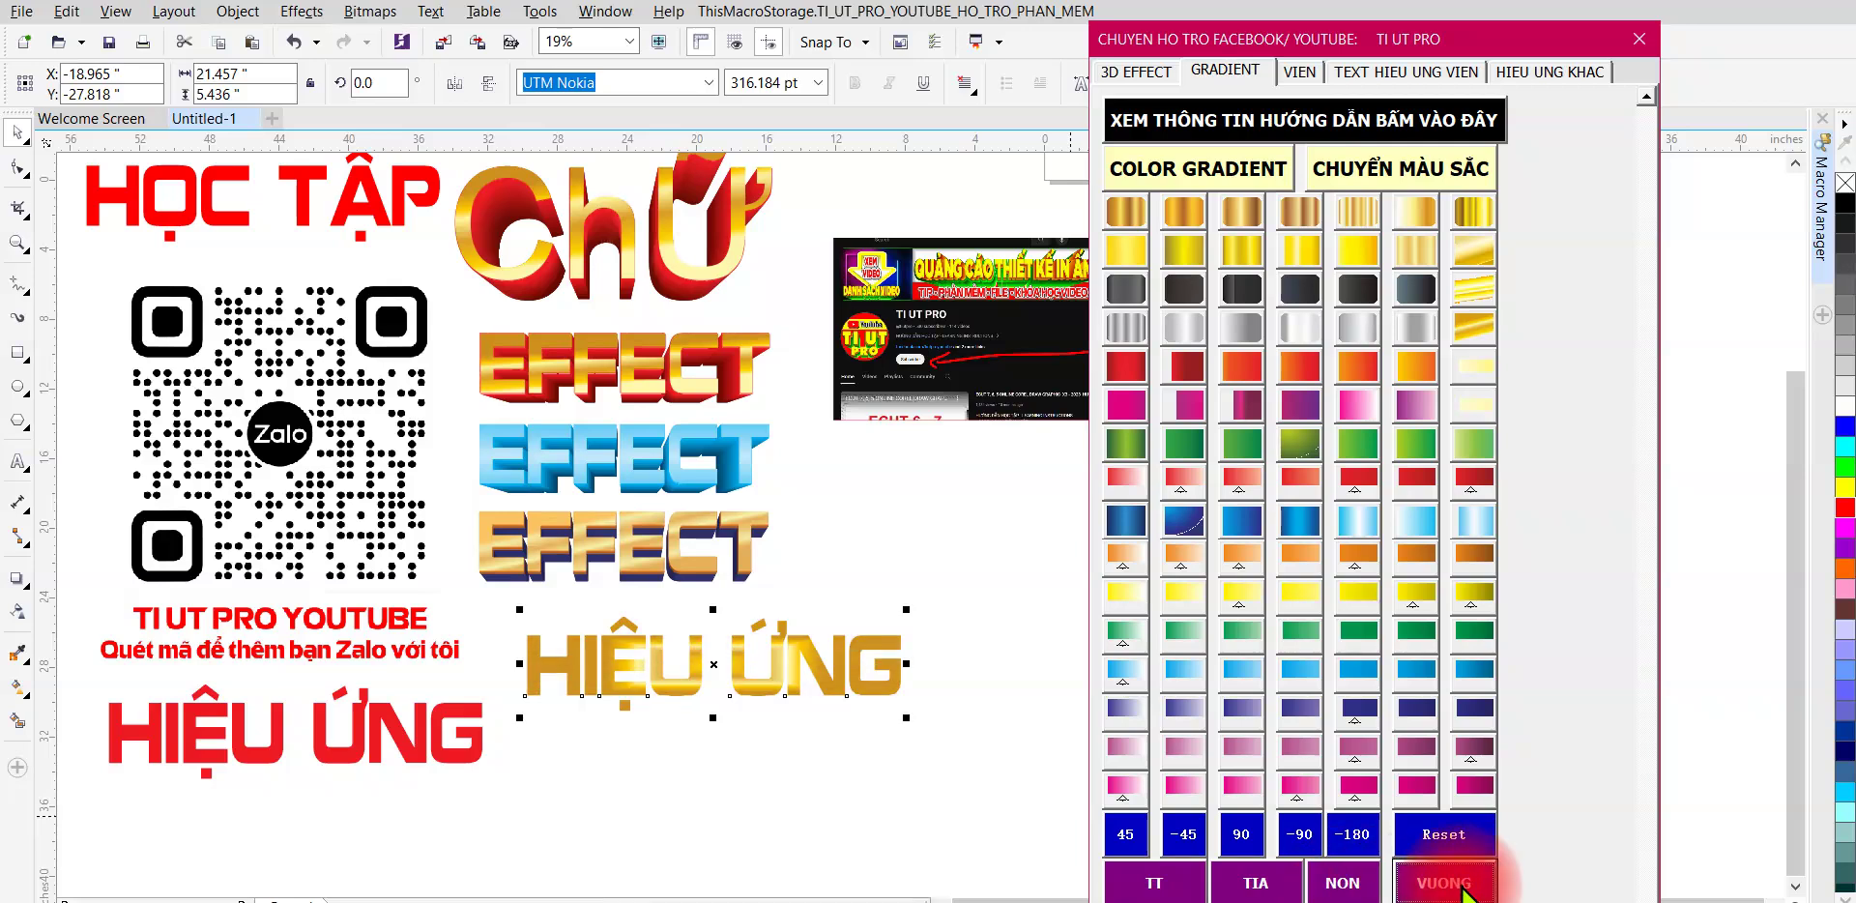
left_click(1345, 874)
left_click(1252, 879)
left_click(1150, 889)
- Nudge HIỆU ỨNG right and place a gold gradient copy beneath it
left_click_drag(748, 639, 758, 642)
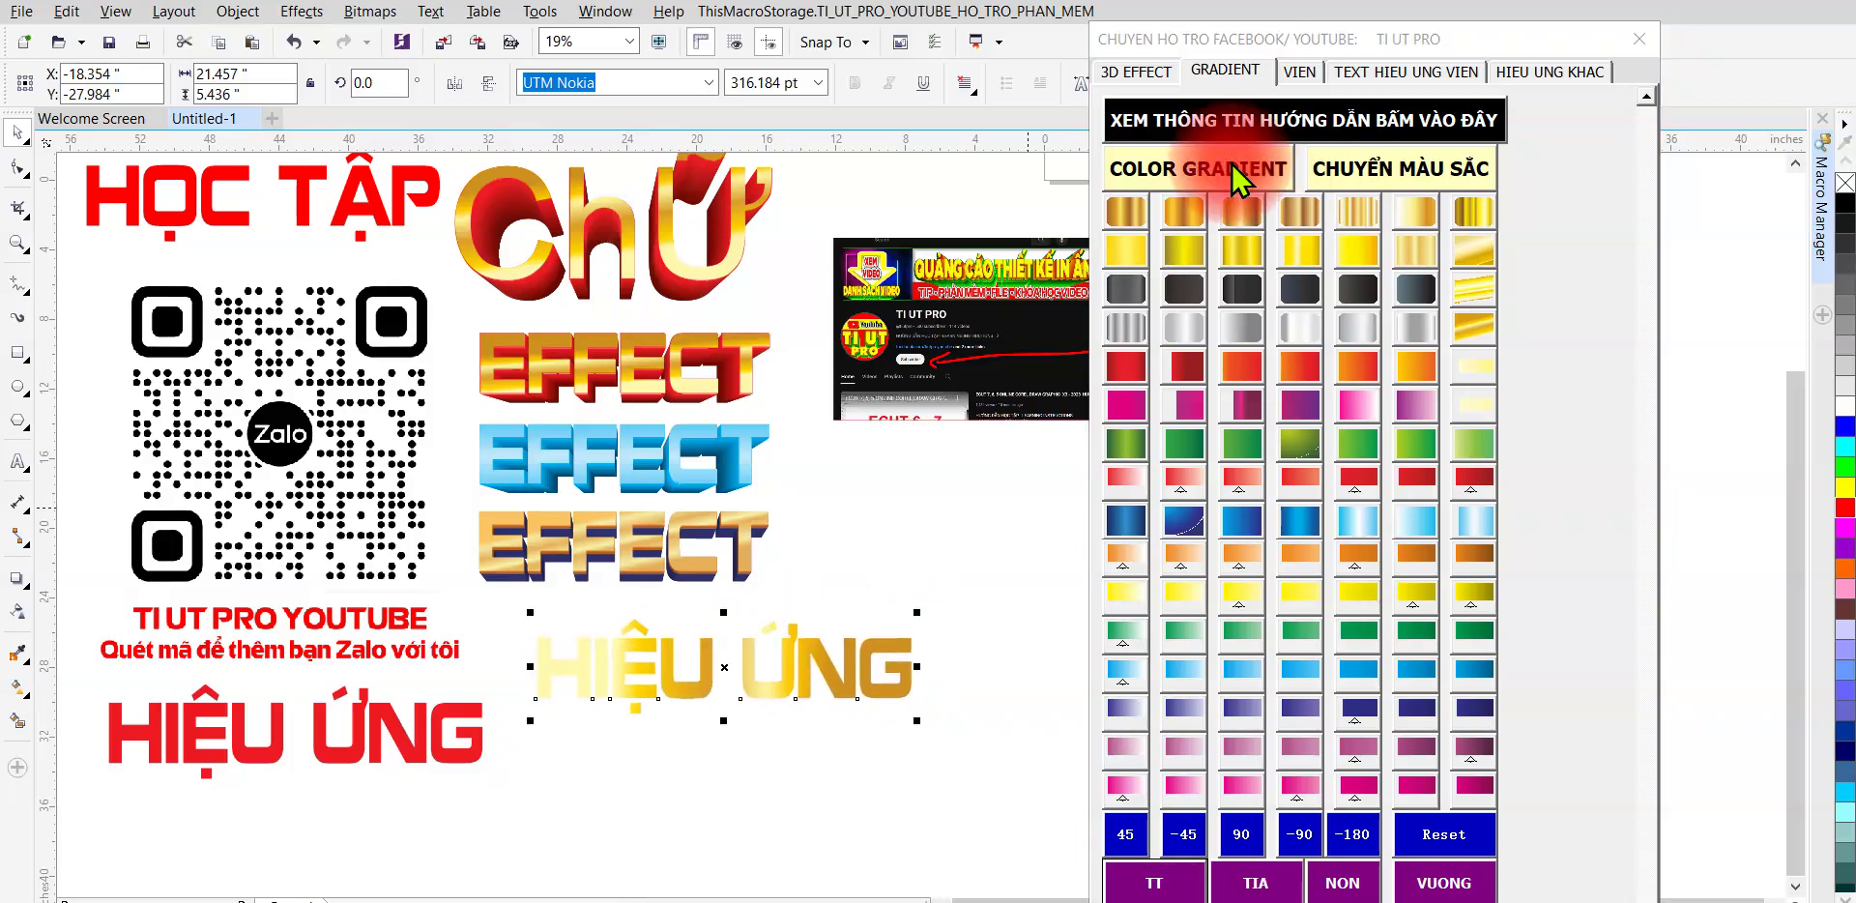
left_click(1299, 70)
left_click_drag(826, 710, 843, 599)
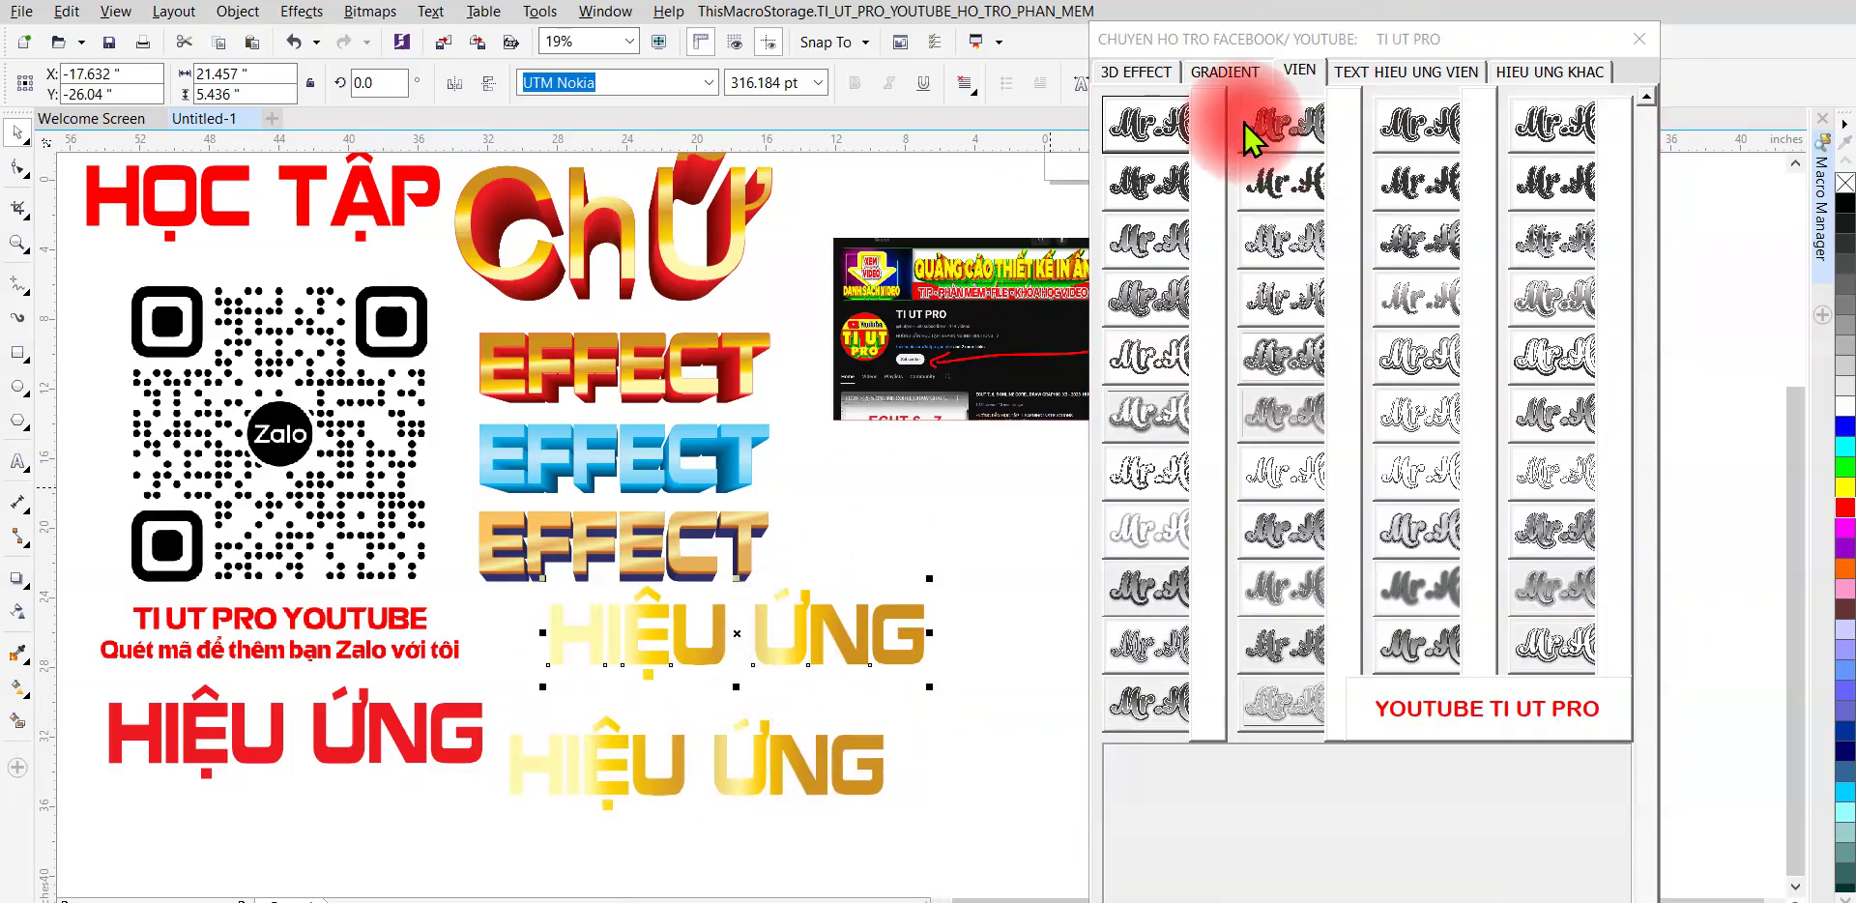
- Turn the upper gold HIỆU ỨNG red and apply a VIEN outline preset
left_click(1123, 147)
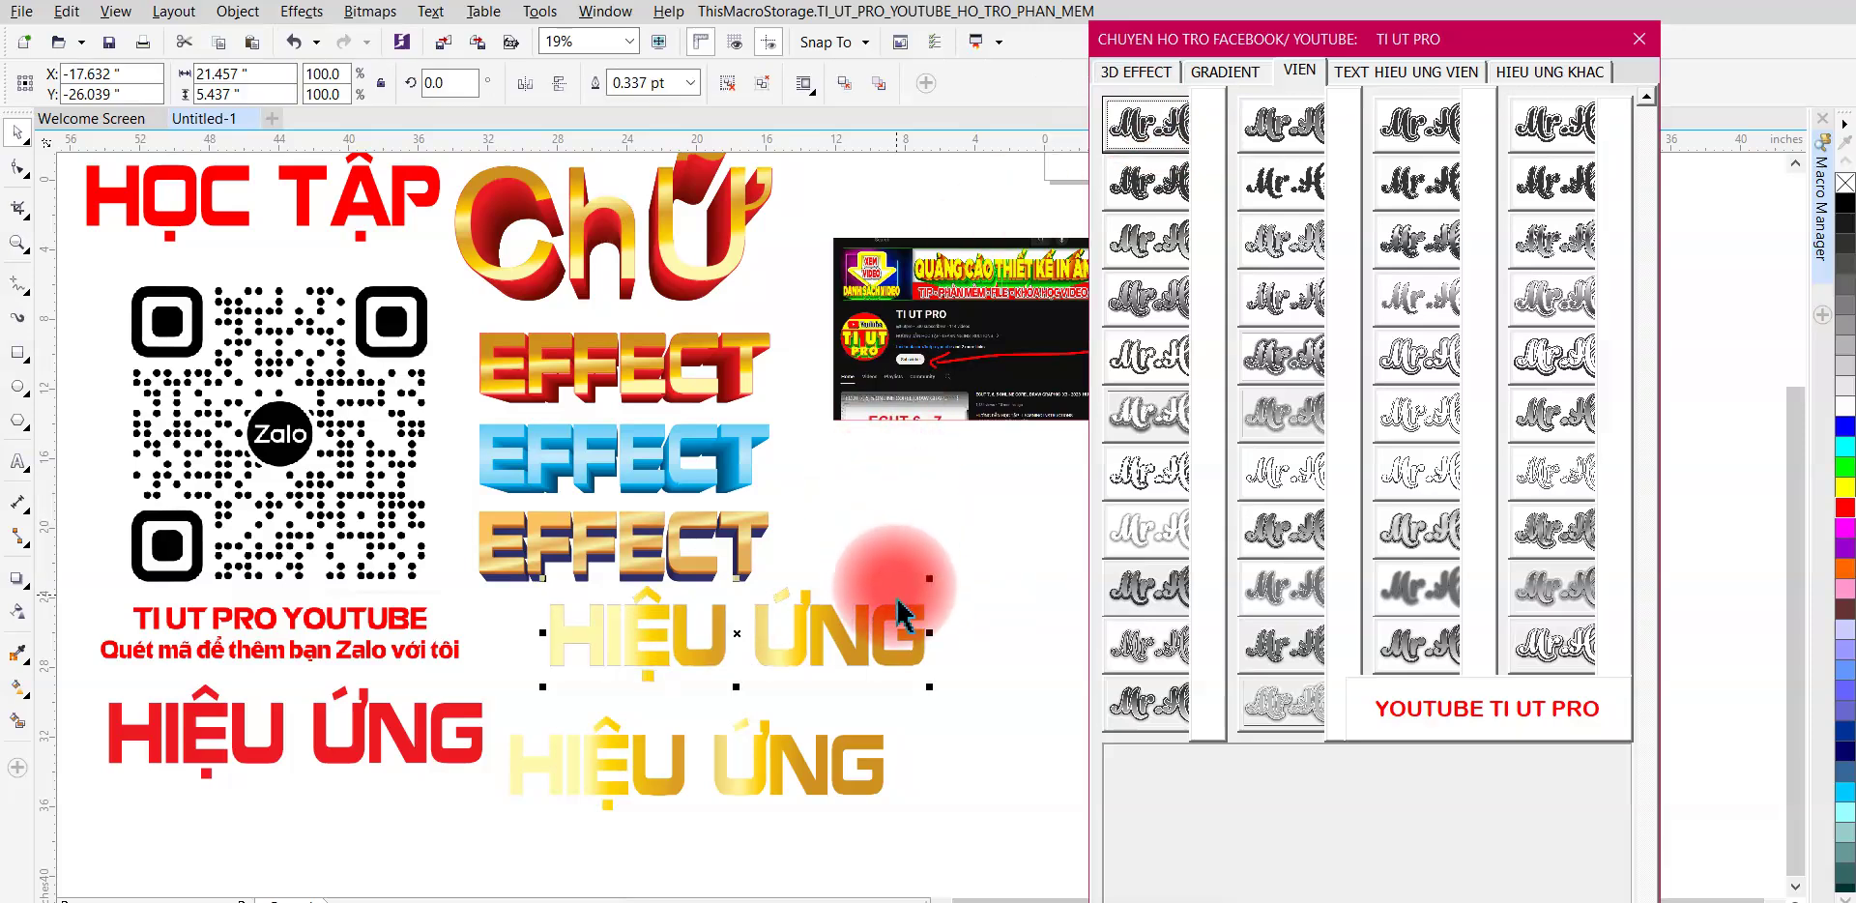
mouse_move(790, 663)
left_mouse_down()
mouse_move(834, 641)
mouse_move(792, 649)
left_mouse_up()
left_click(807, 640)
left_click(805, 625)
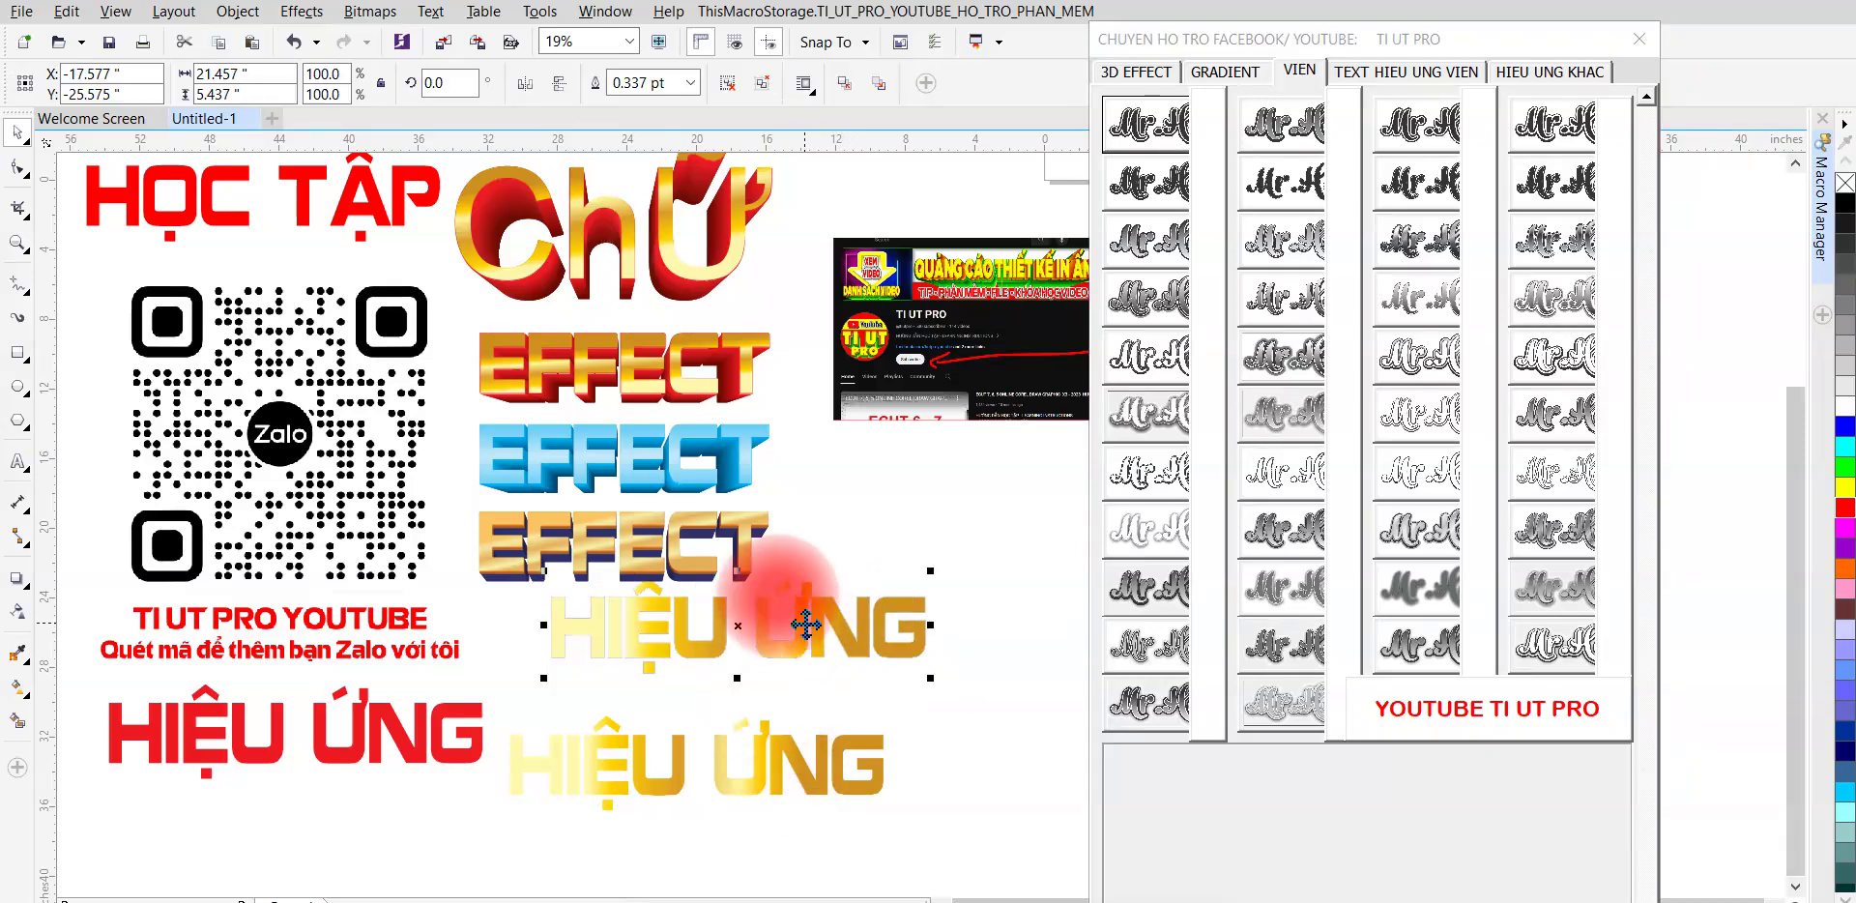
left_click(1844, 607)
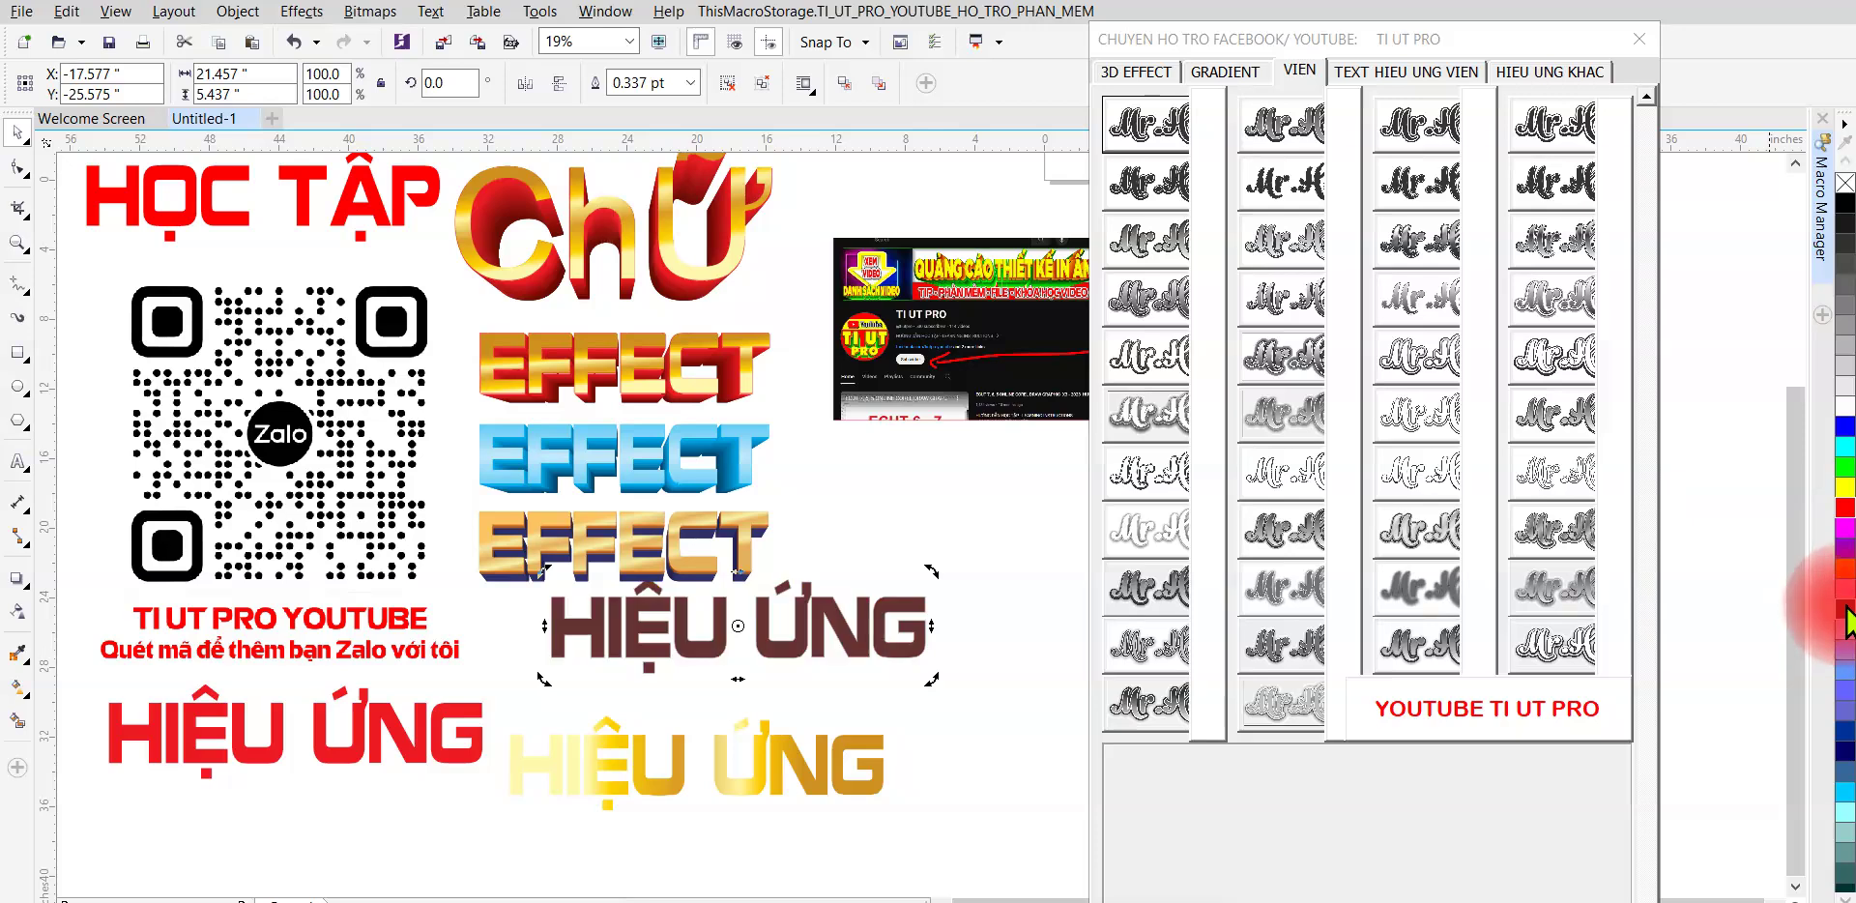
left_click_drag(807, 616, 808, 625)
left_click(1847, 512)
left_click(1285, 182)
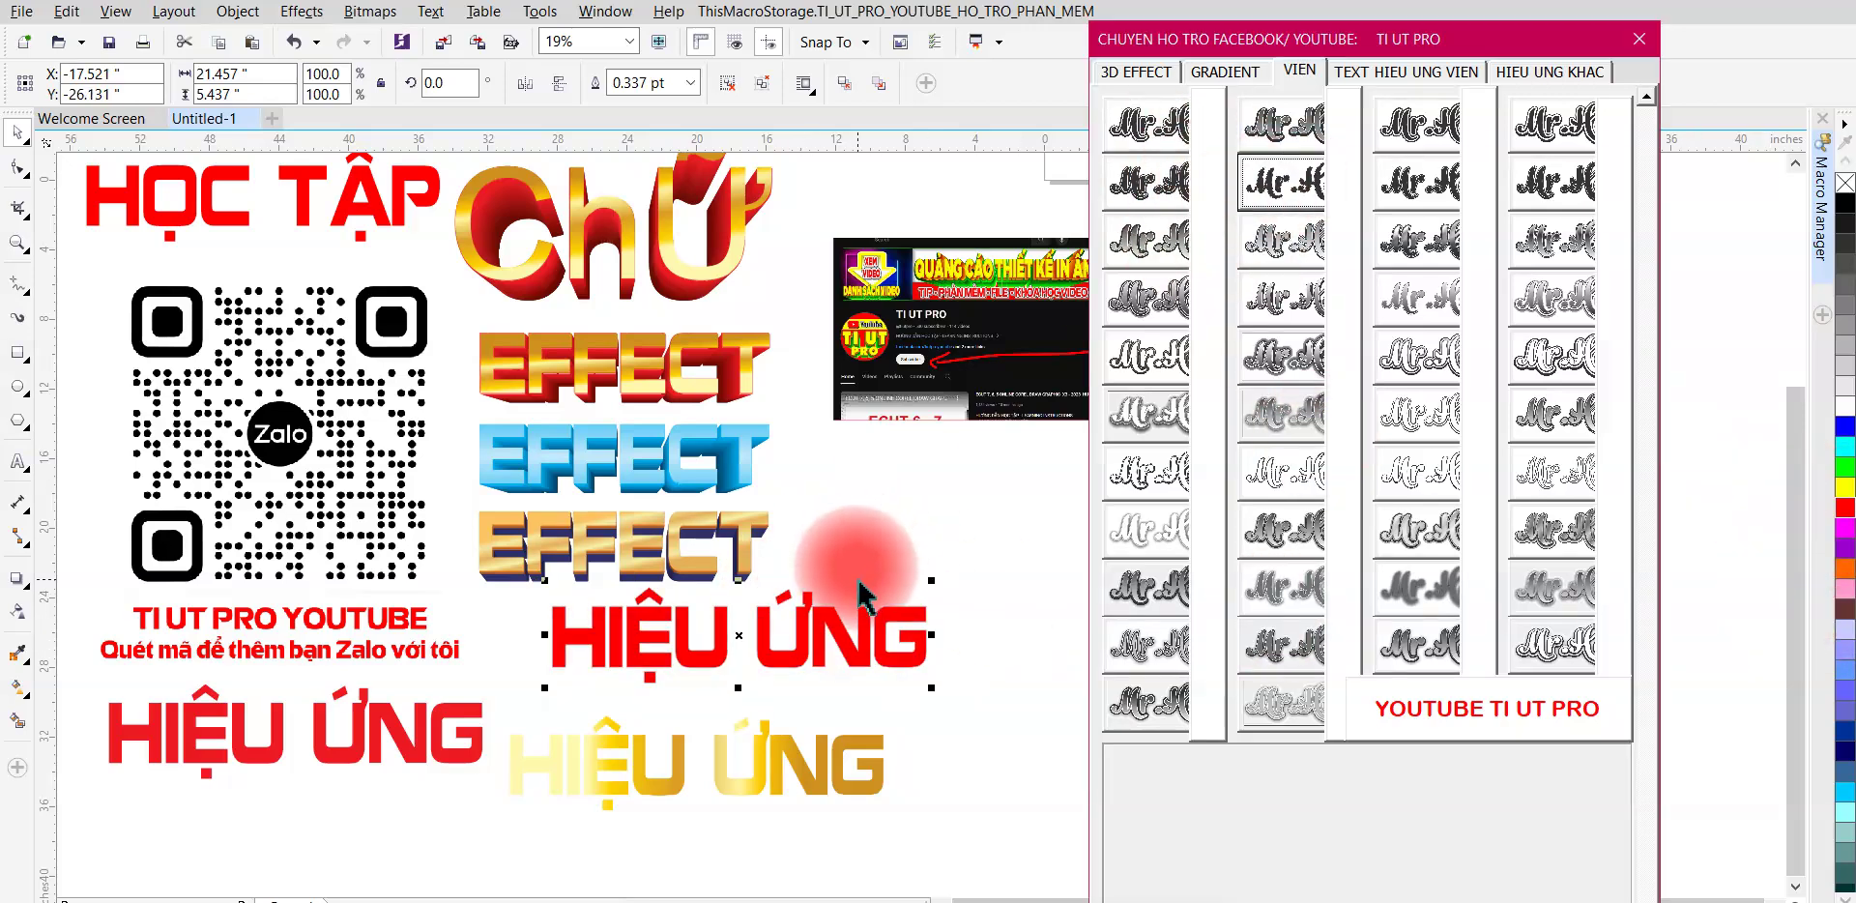
mouse_move(847, 630)
left_mouse_down()
mouse_move(842, 656)
mouse_move(787, 645)
left_mouse_up()
- Give the lower gold HIỆU ỨNG copy a near-black fill preset
scroll(785, 619, "down", 2)
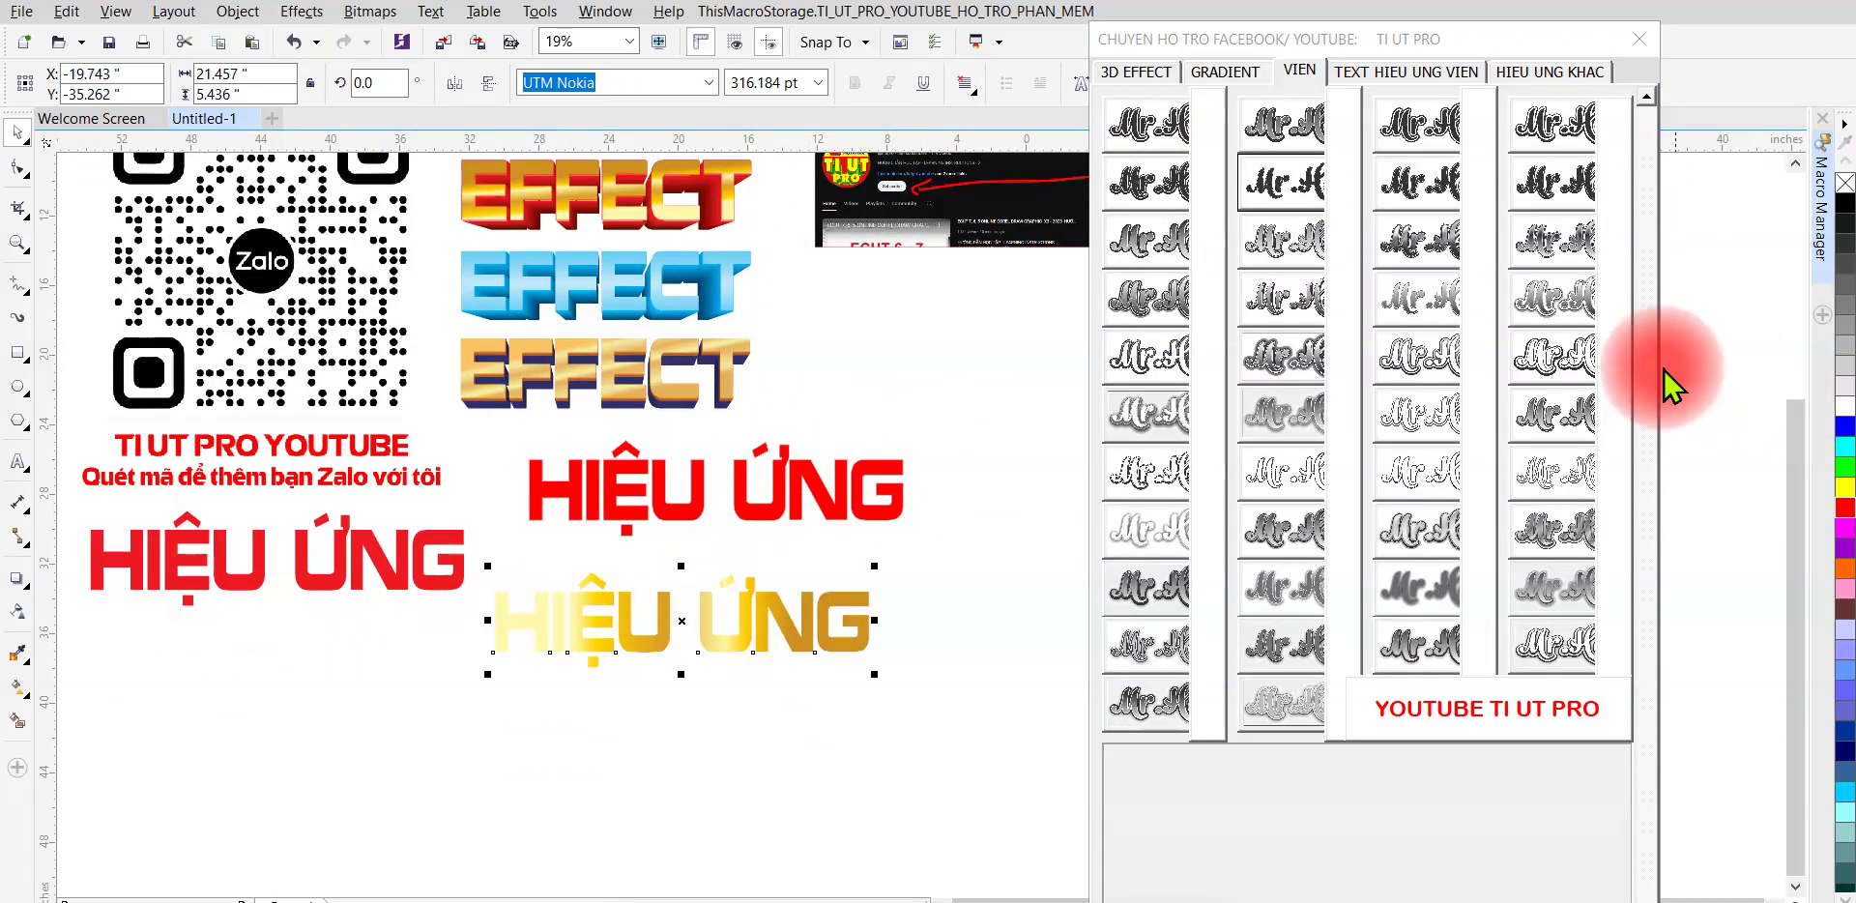
left_click(1551, 298)
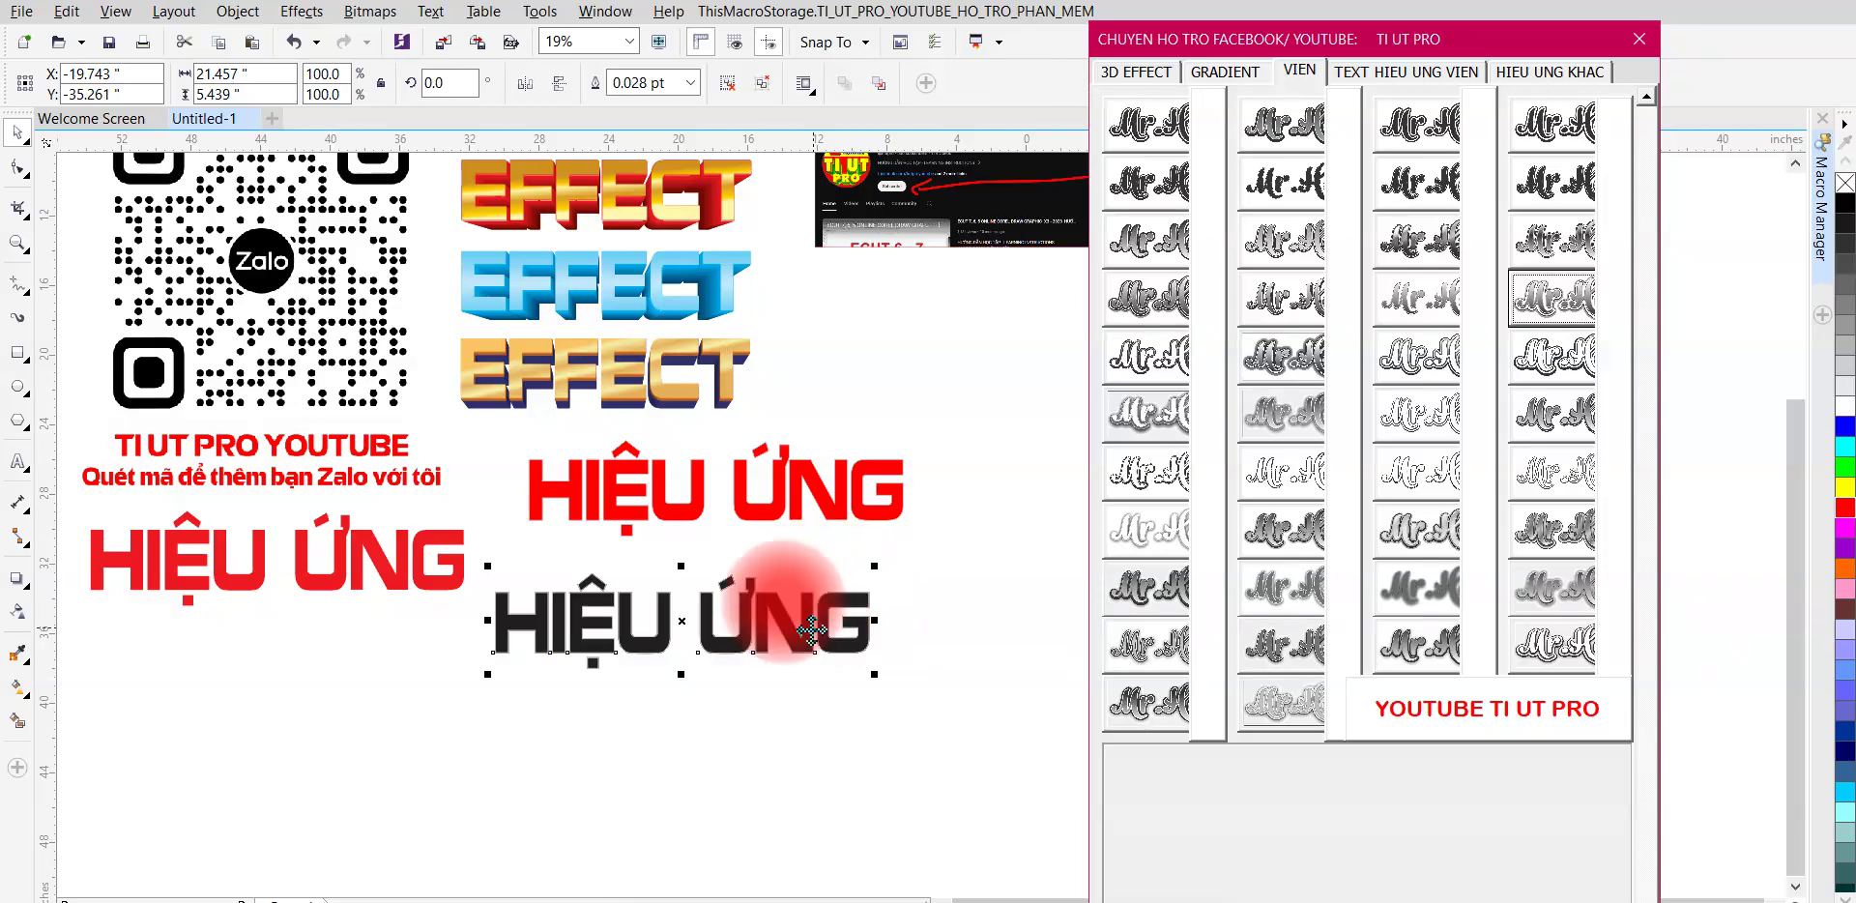
scroll(766, 676, "up", 2)
- Zoom in to inspect the HIỆU ỨNG letters, then clear the selection
scroll(657, 653, "up", 2)
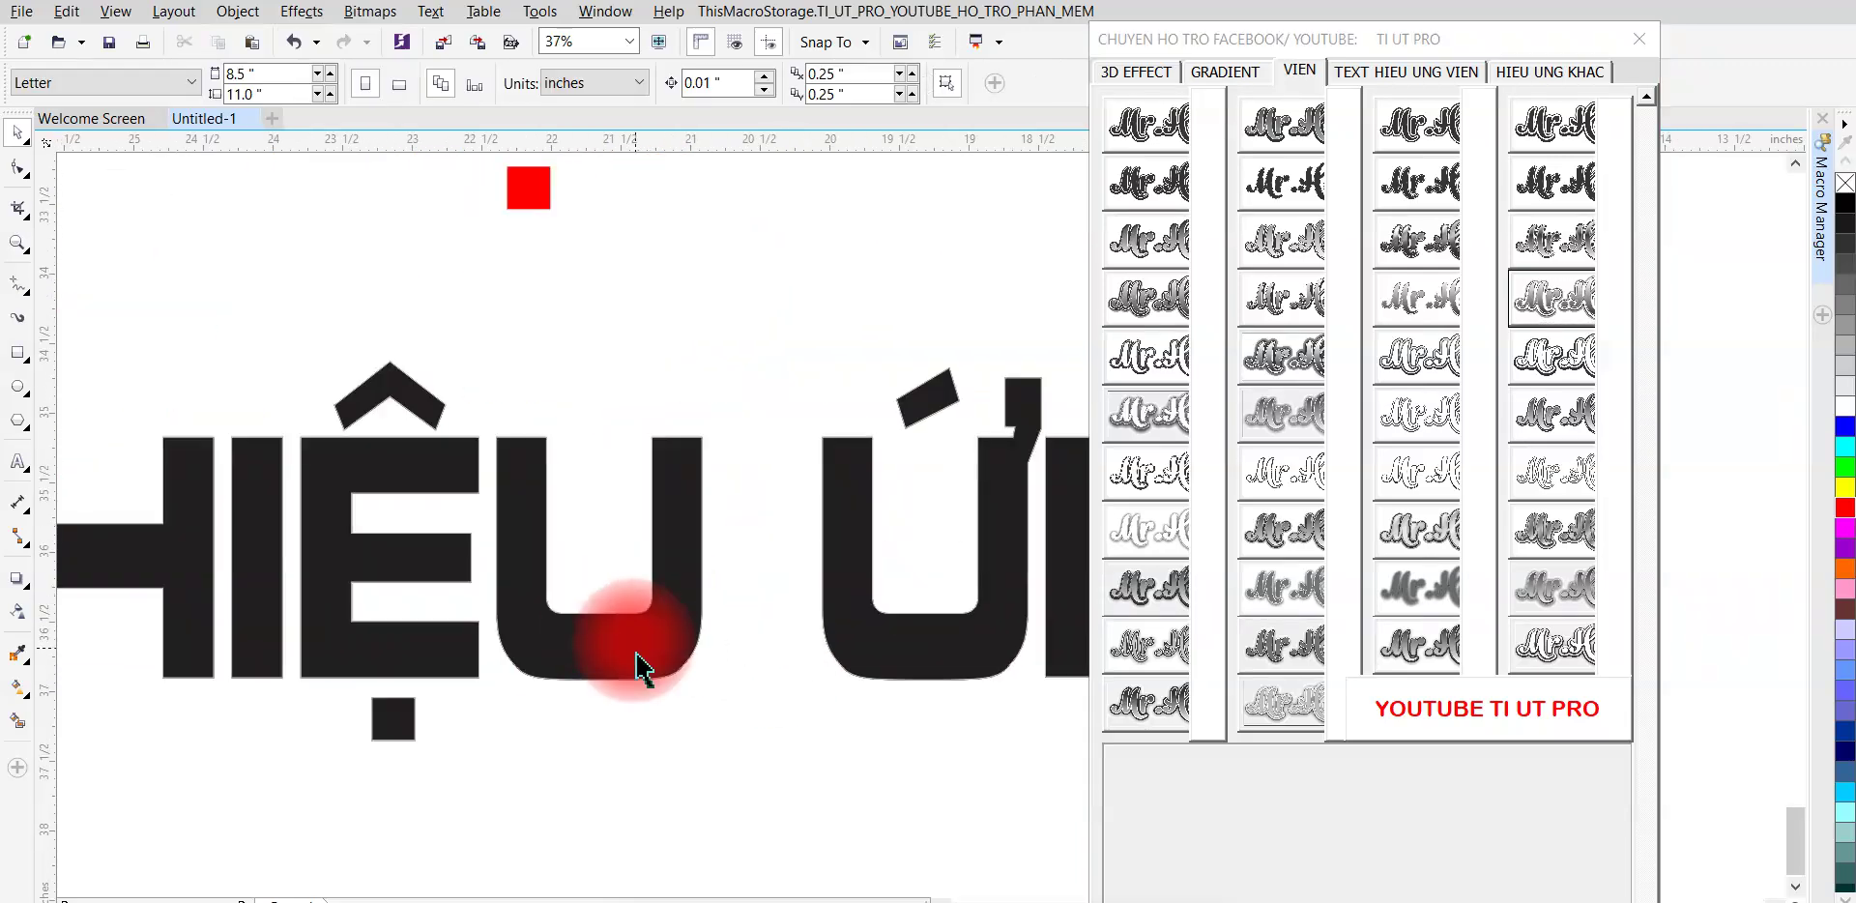
scroll(635, 654, "up", 5)
scroll(638, 658, "down", 1)
scroll(640, 657, "up", 1)
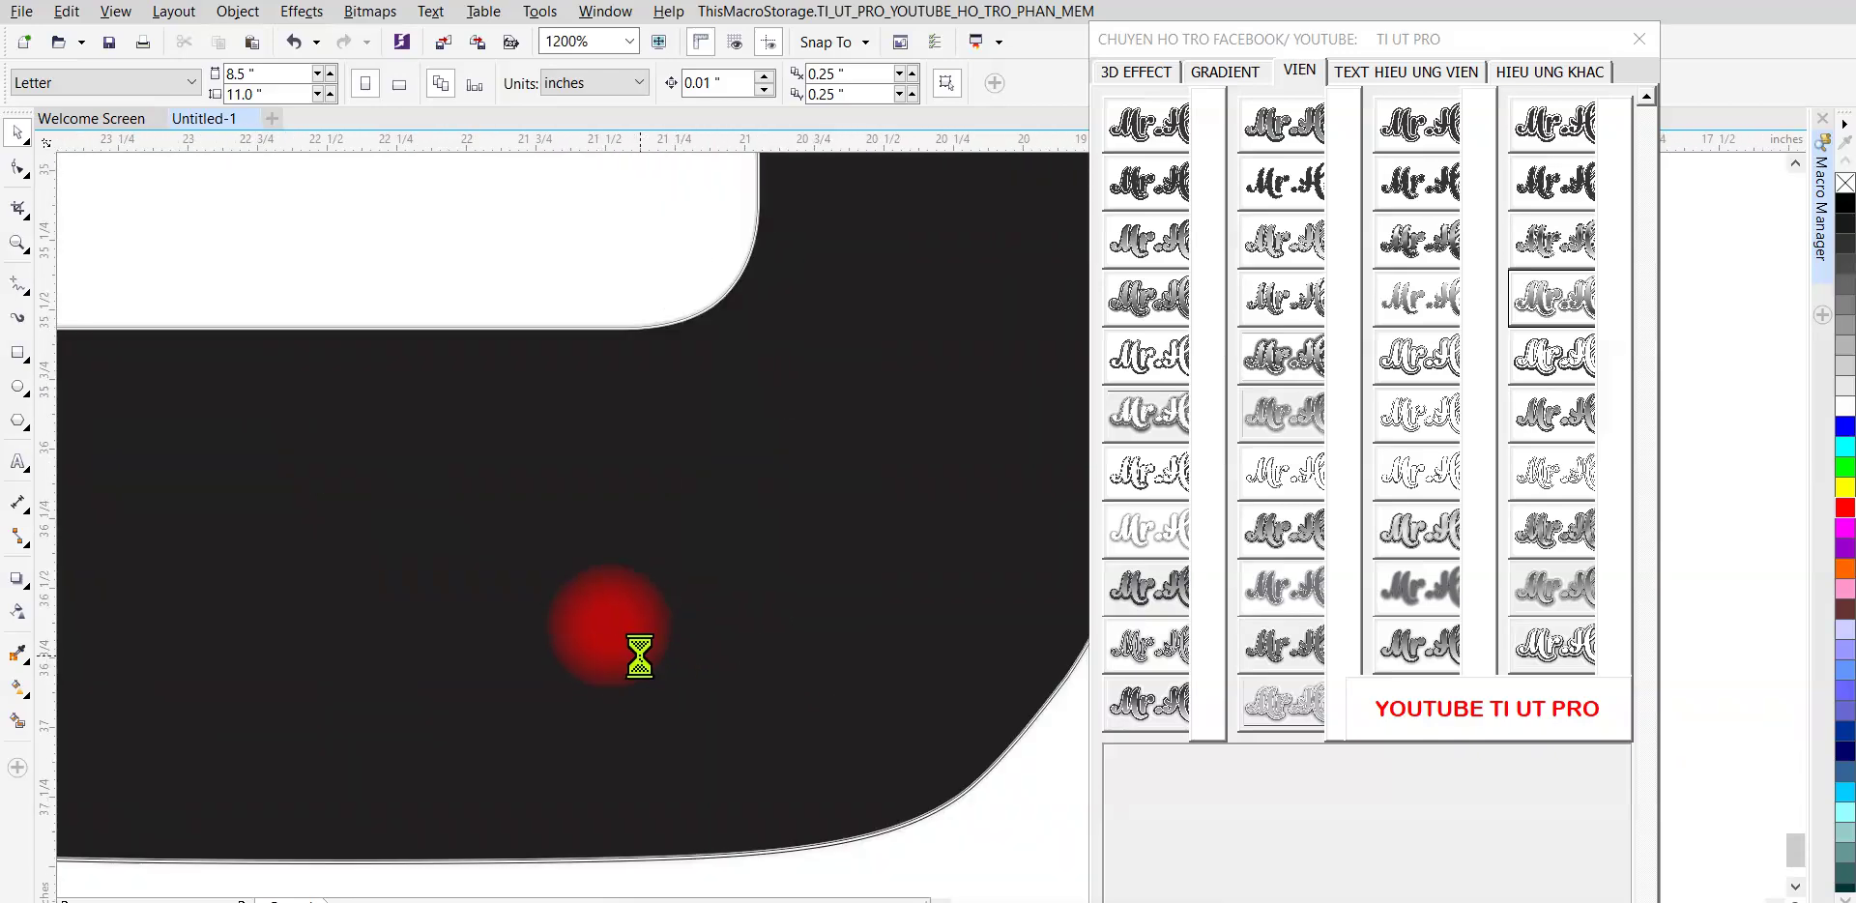
scroll(639, 657, "down", 3)
left_click(641, 657)
scroll(639, 658, "down", 2)
left_click(828, 738)
- Set the document measurement units to centimeters
left_click(596, 83)
left_click(556, 387)
left_click(556, 537)
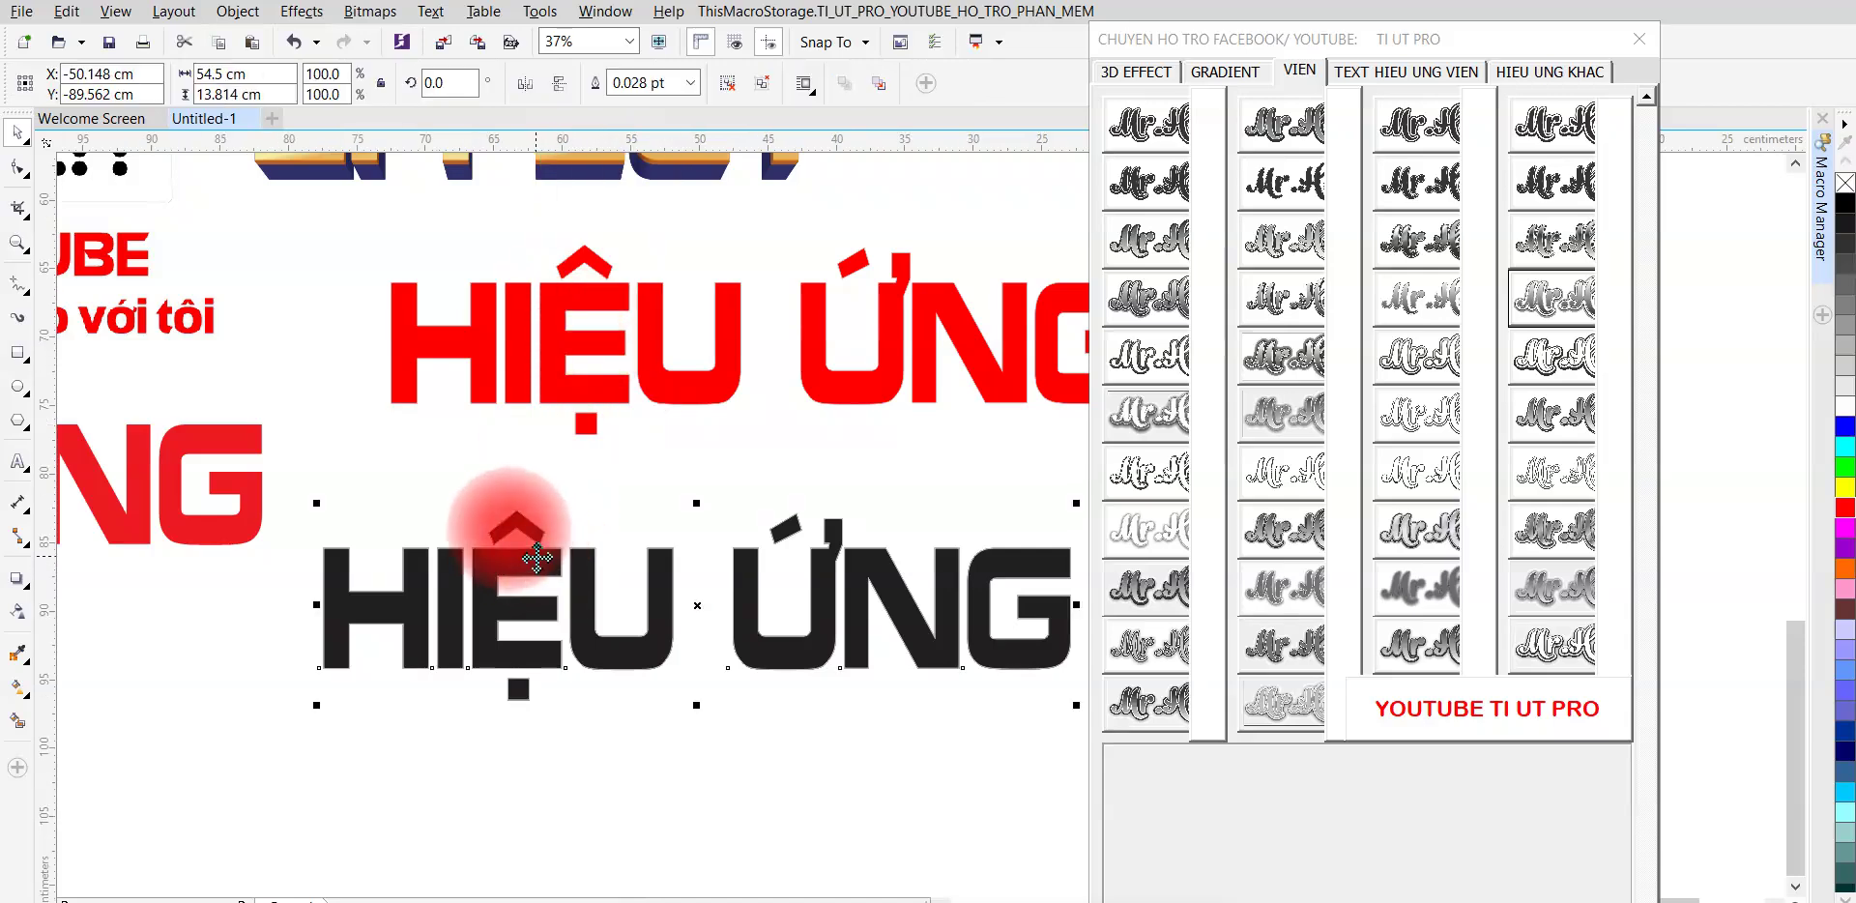
scroll(505, 517, "down", 2)
scroll(539, 498, "down", 1)
scroll(619, 558, "up", 1)
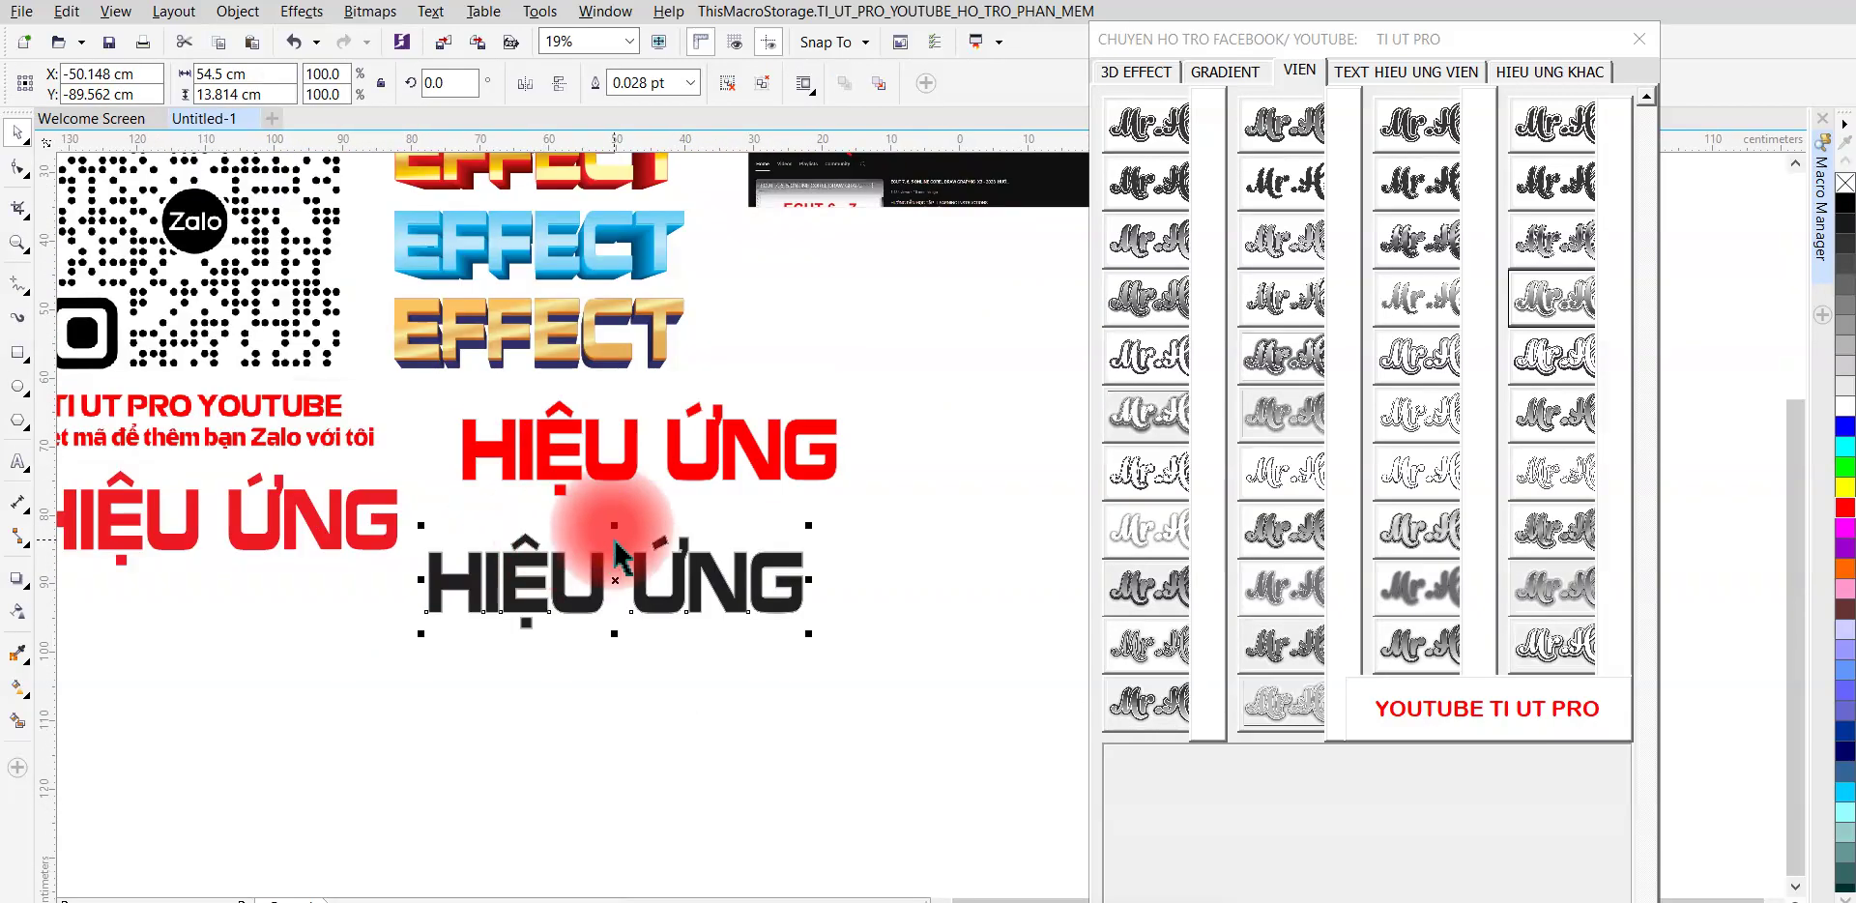
scroll(616, 558, "down", 1)
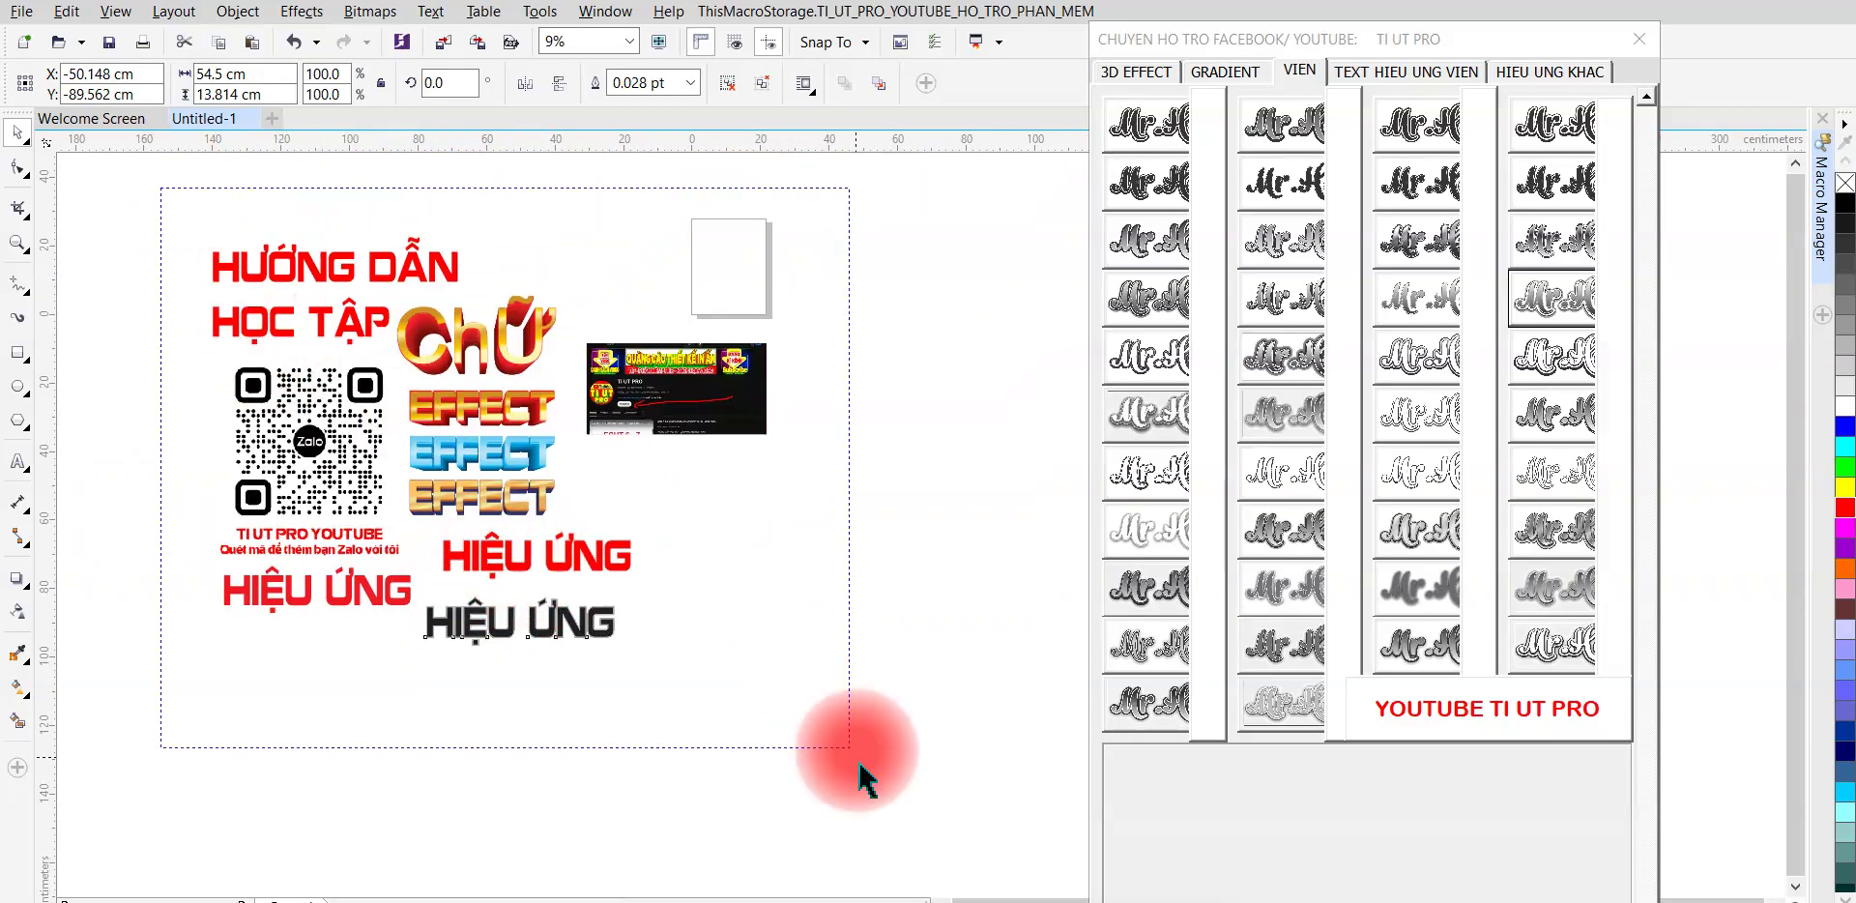
- Marquee-select the artwork and zoom out to check the layout, selecting the black HIỆU ỨNG
mouse_move(865, 778)
left_mouse_down()
mouse_move(514, 497)
mouse_move(734, 285)
left_mouse_up()
scroll(725, 329, "up", 1)
scroll(677, 491, "up", 1)
scroll(682, 495, "up", 1)
left_click(807, 417)
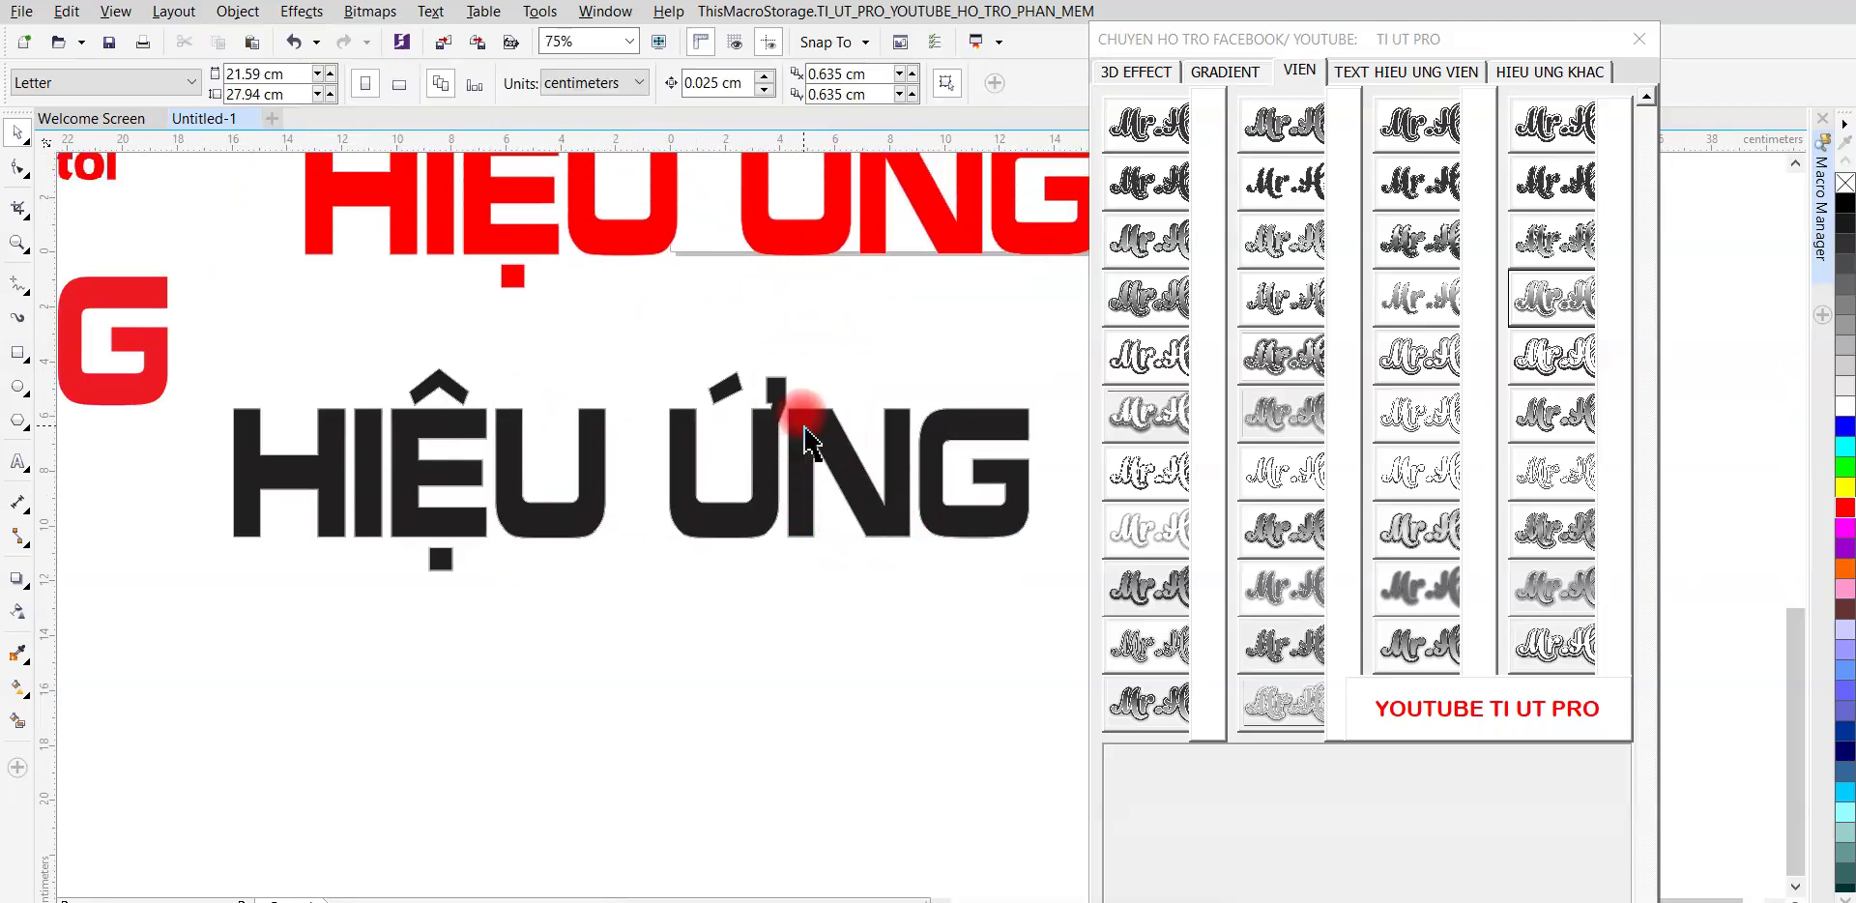
scroll(805, 424, "down", 1)
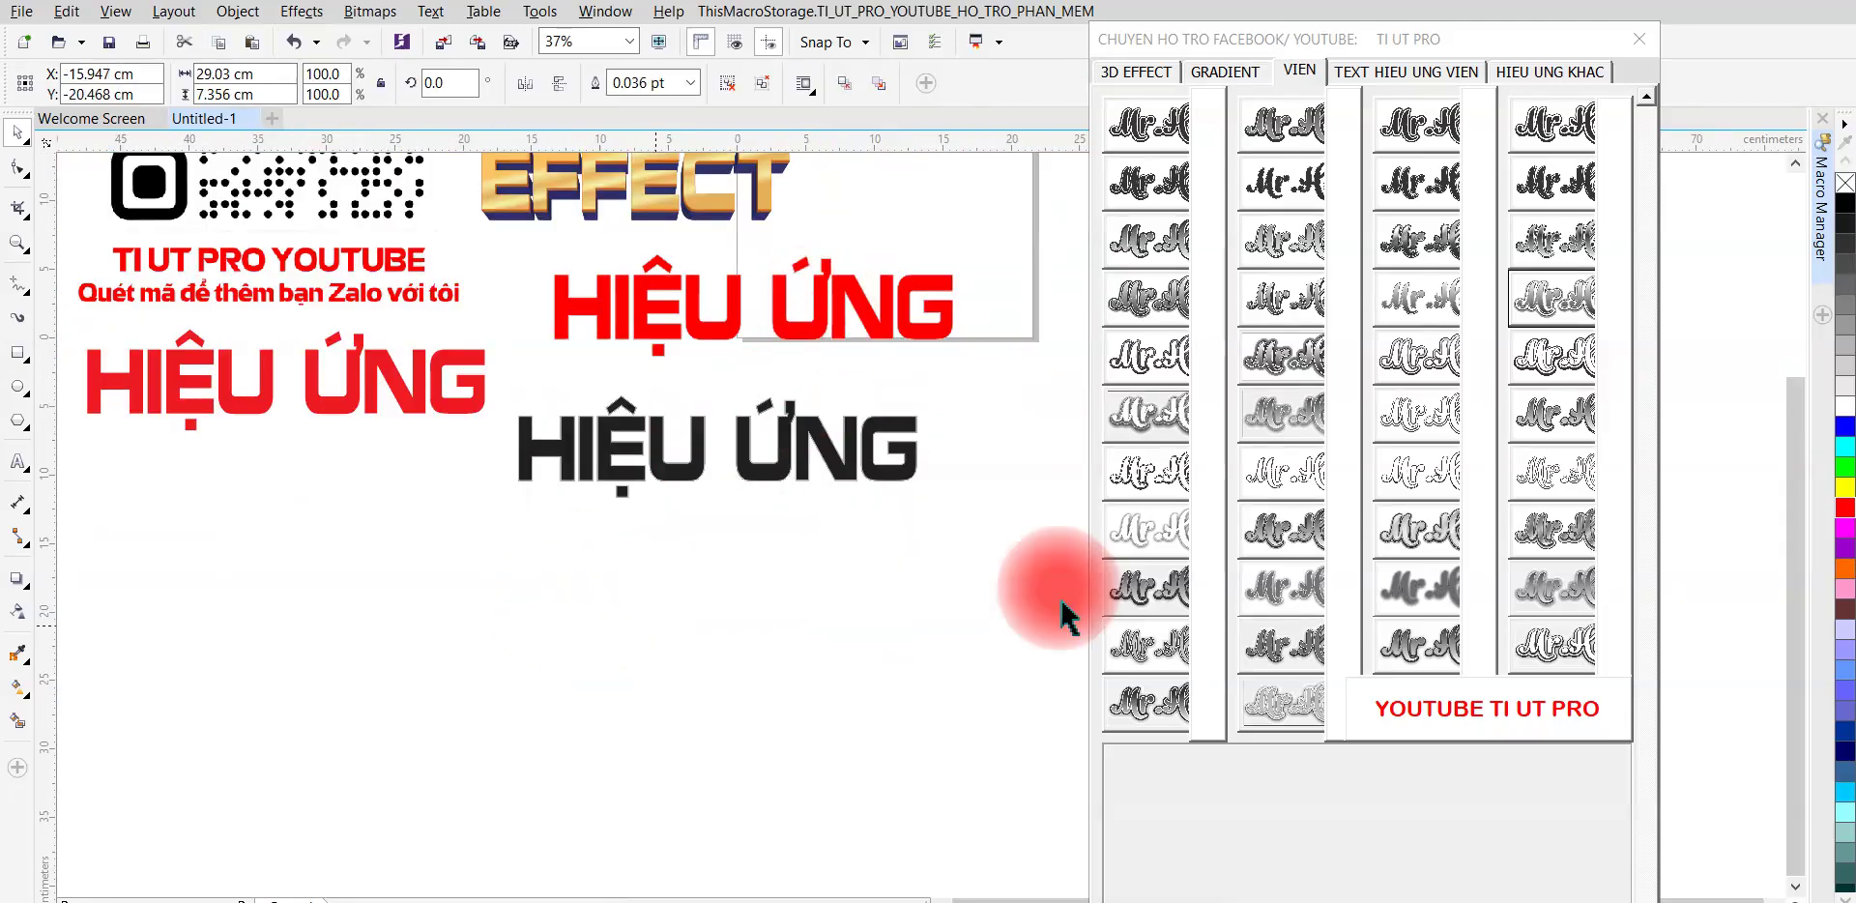
- Fill the grey shadowed HIỆU ỨNG with red, keeping its soft glow
left_click(1162, 583)
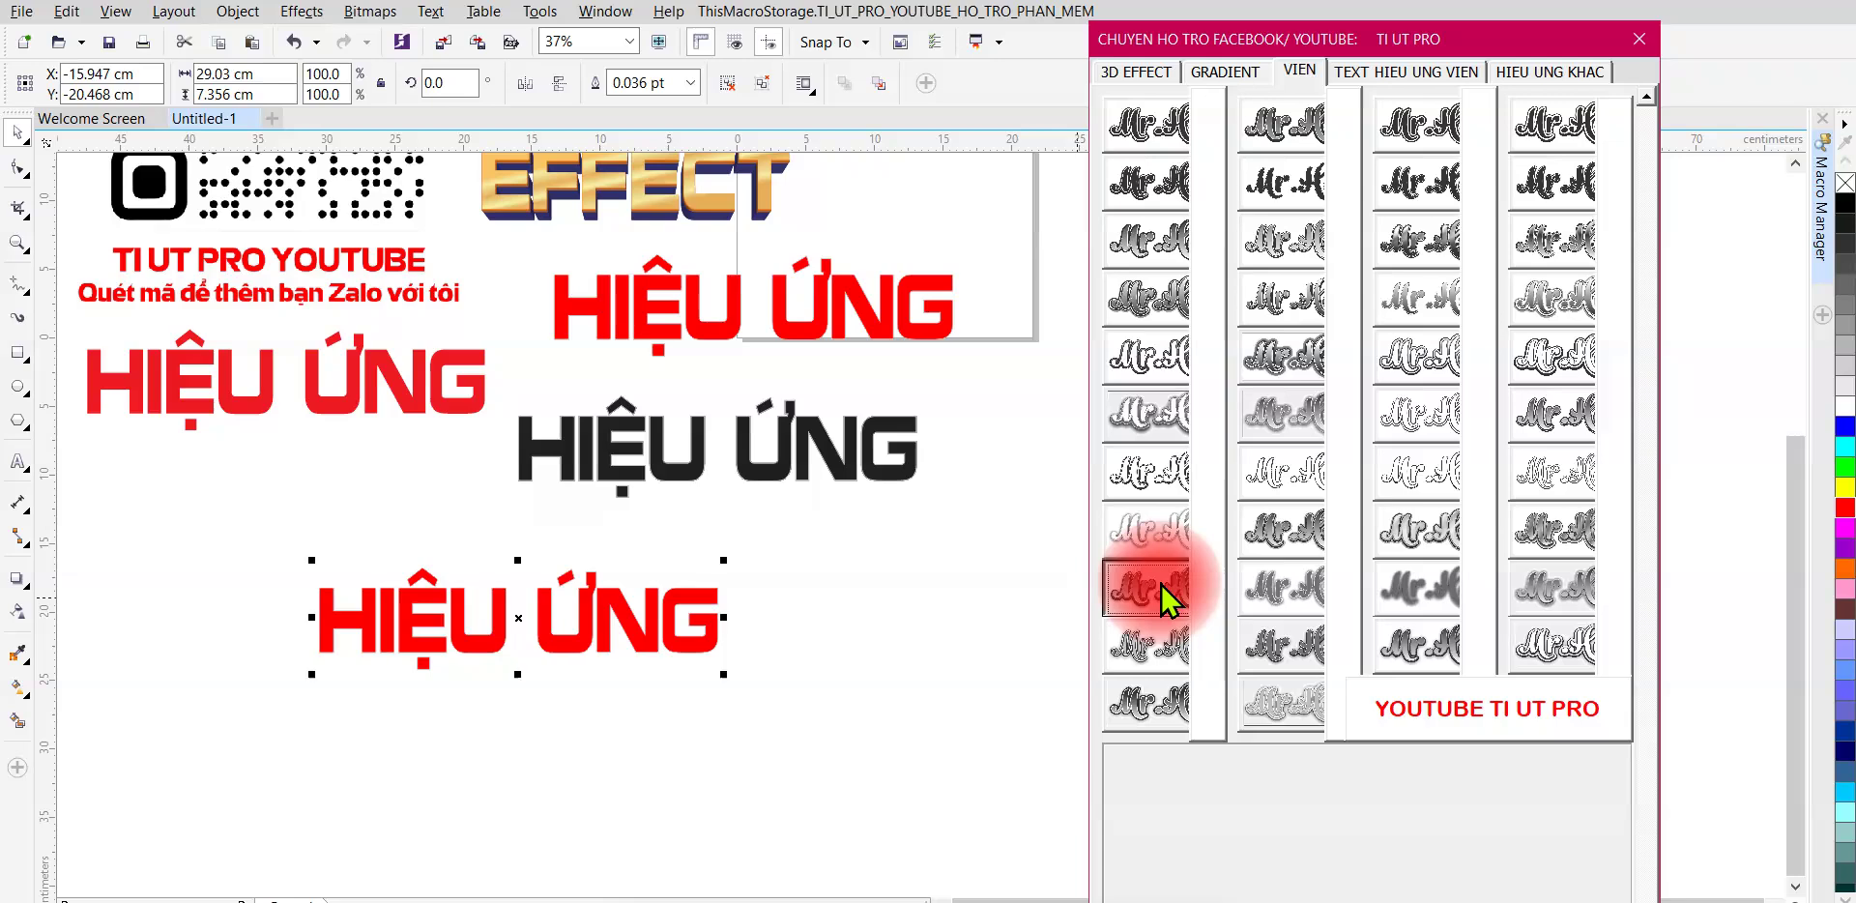
left_click(781, 681)
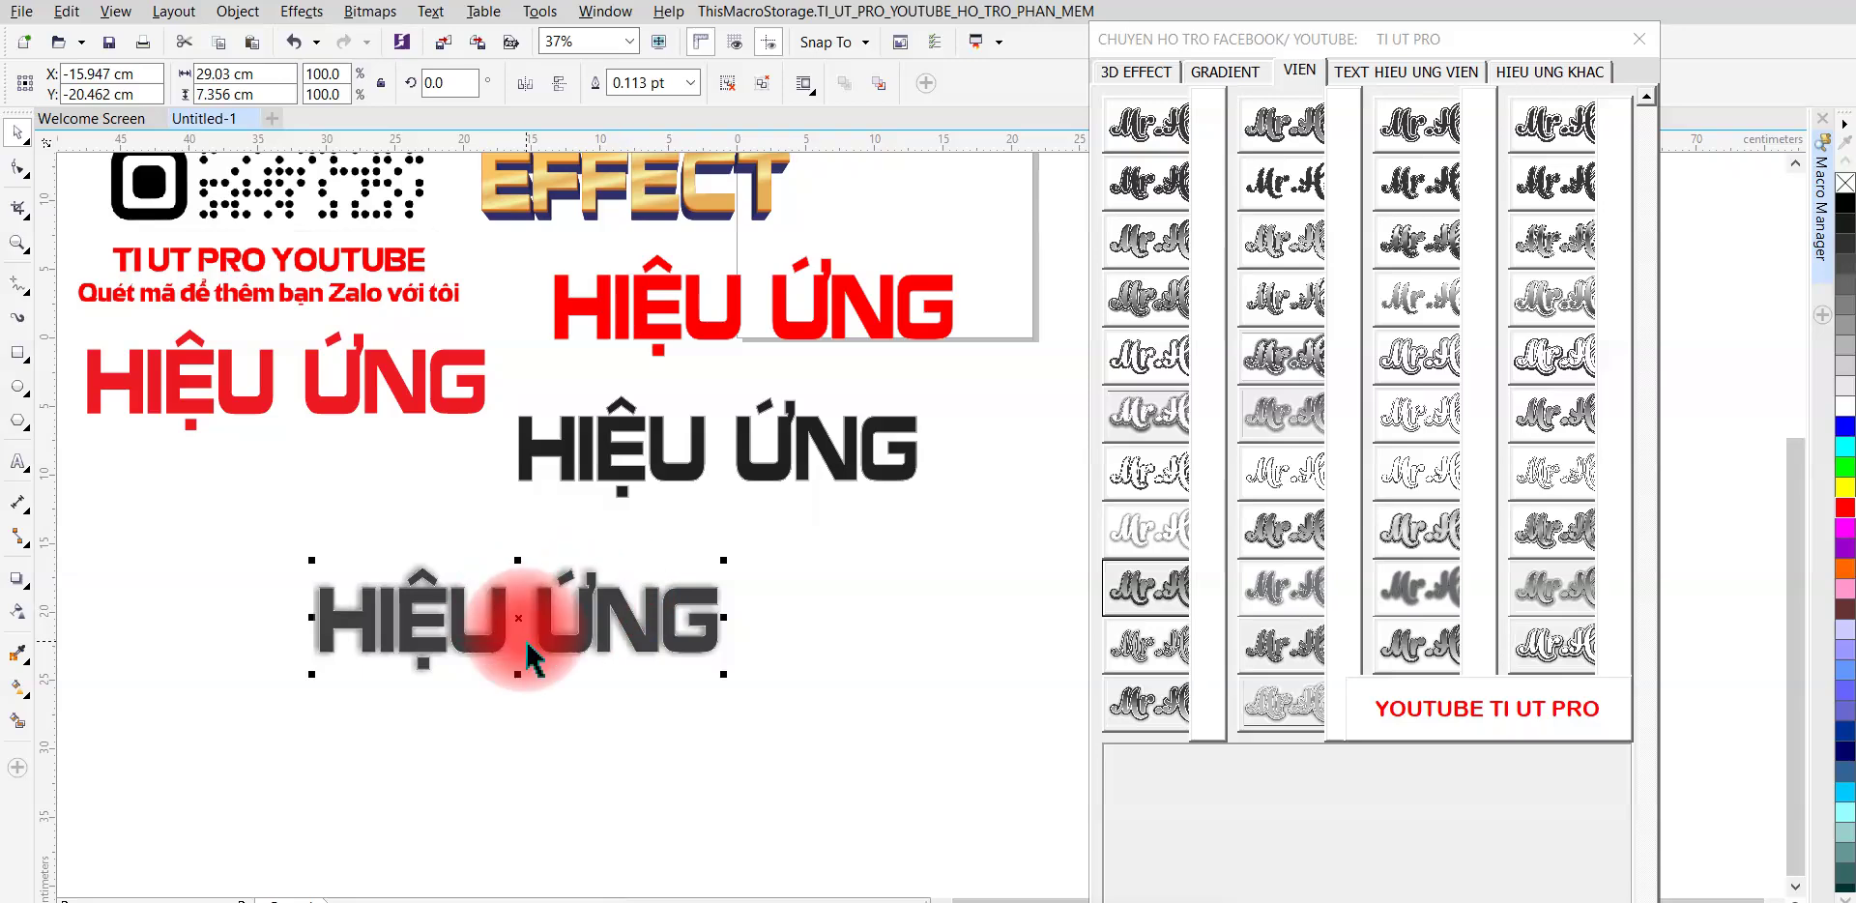
scroll(530, 661, "up", 2)
left_click(1844, 572)
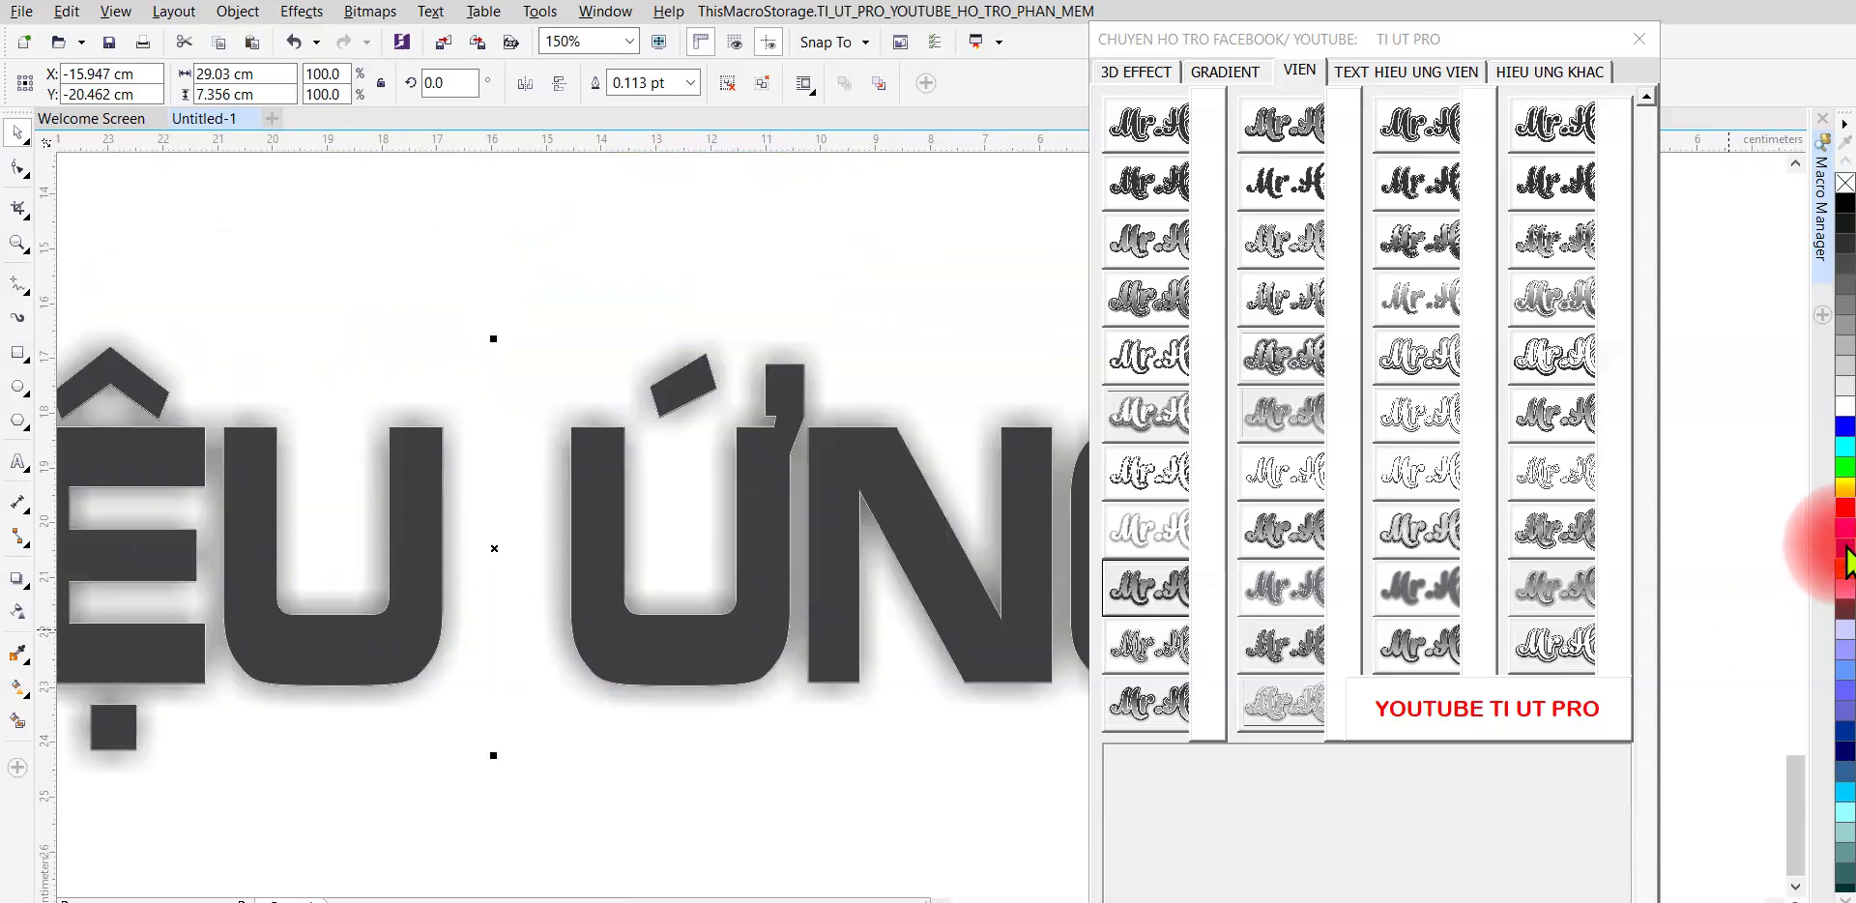
left_click_drag(1846, 522, 712, 653)
- Add a flat red HIỆU ỨNG duplicate beneath it using a TI UT PRO preset
scroll(683, 635, "down", 2)
scroll(684, 638, "up", 2)
scroll(686, 648, "down", 2)
scroll(706, 643, "down", 3)
left_click(551, 643)
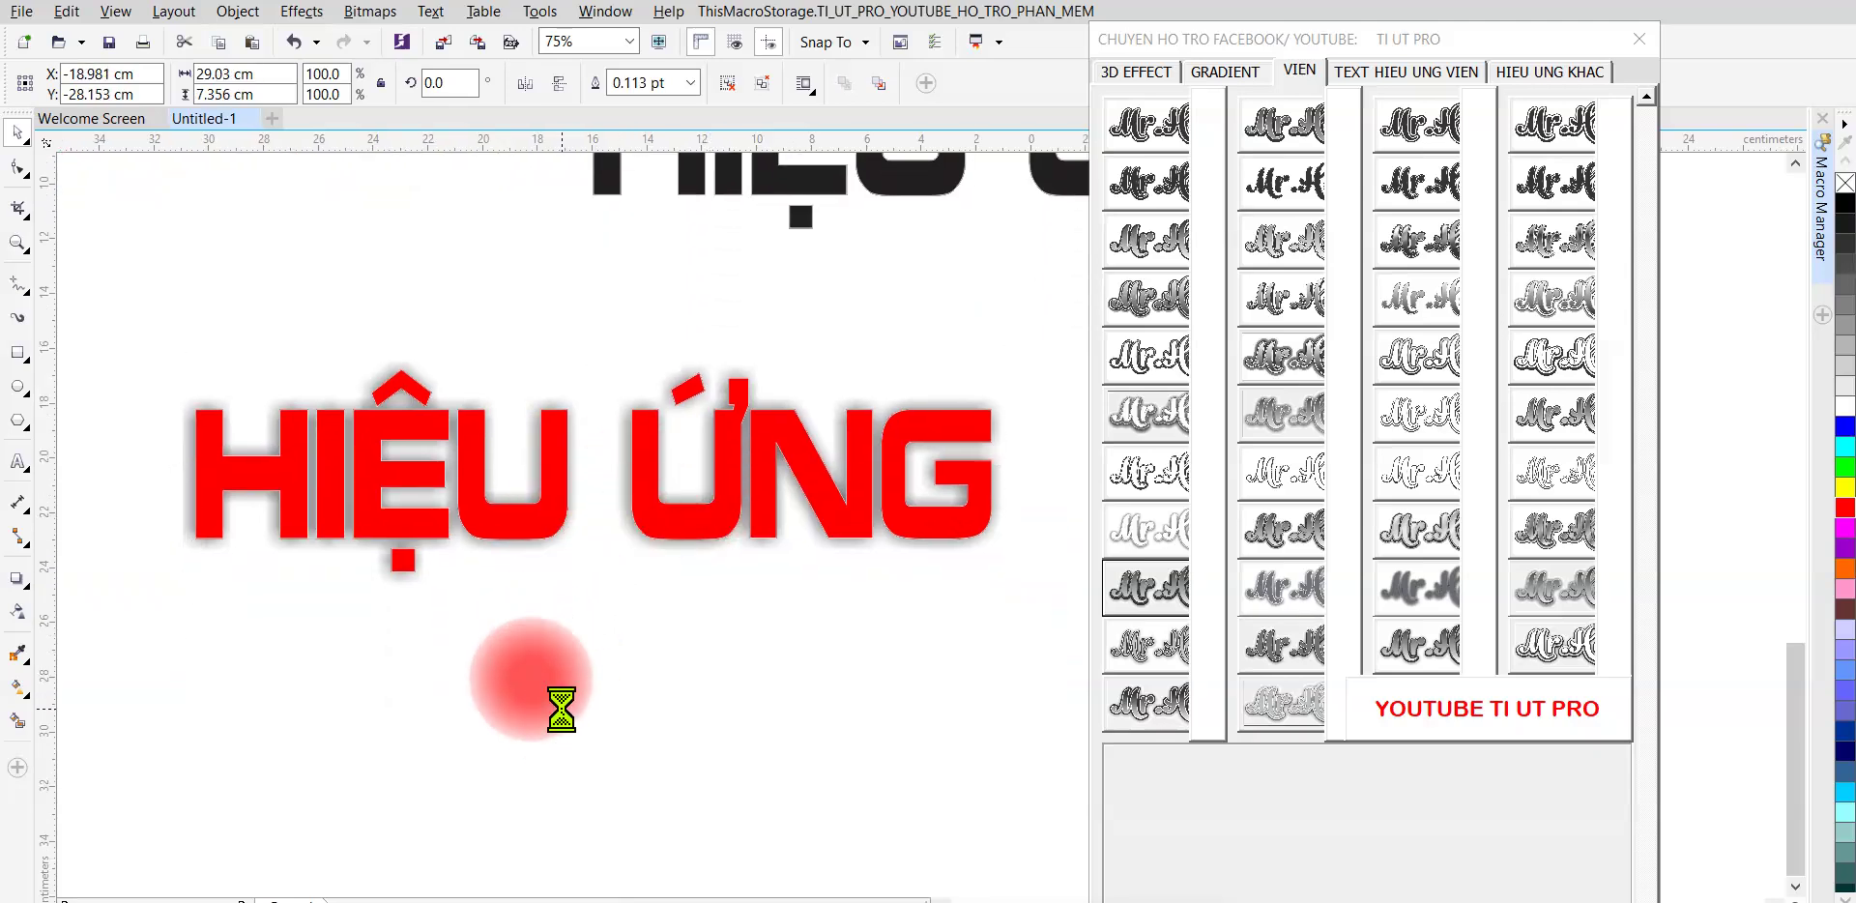
left_click(1155, 121)
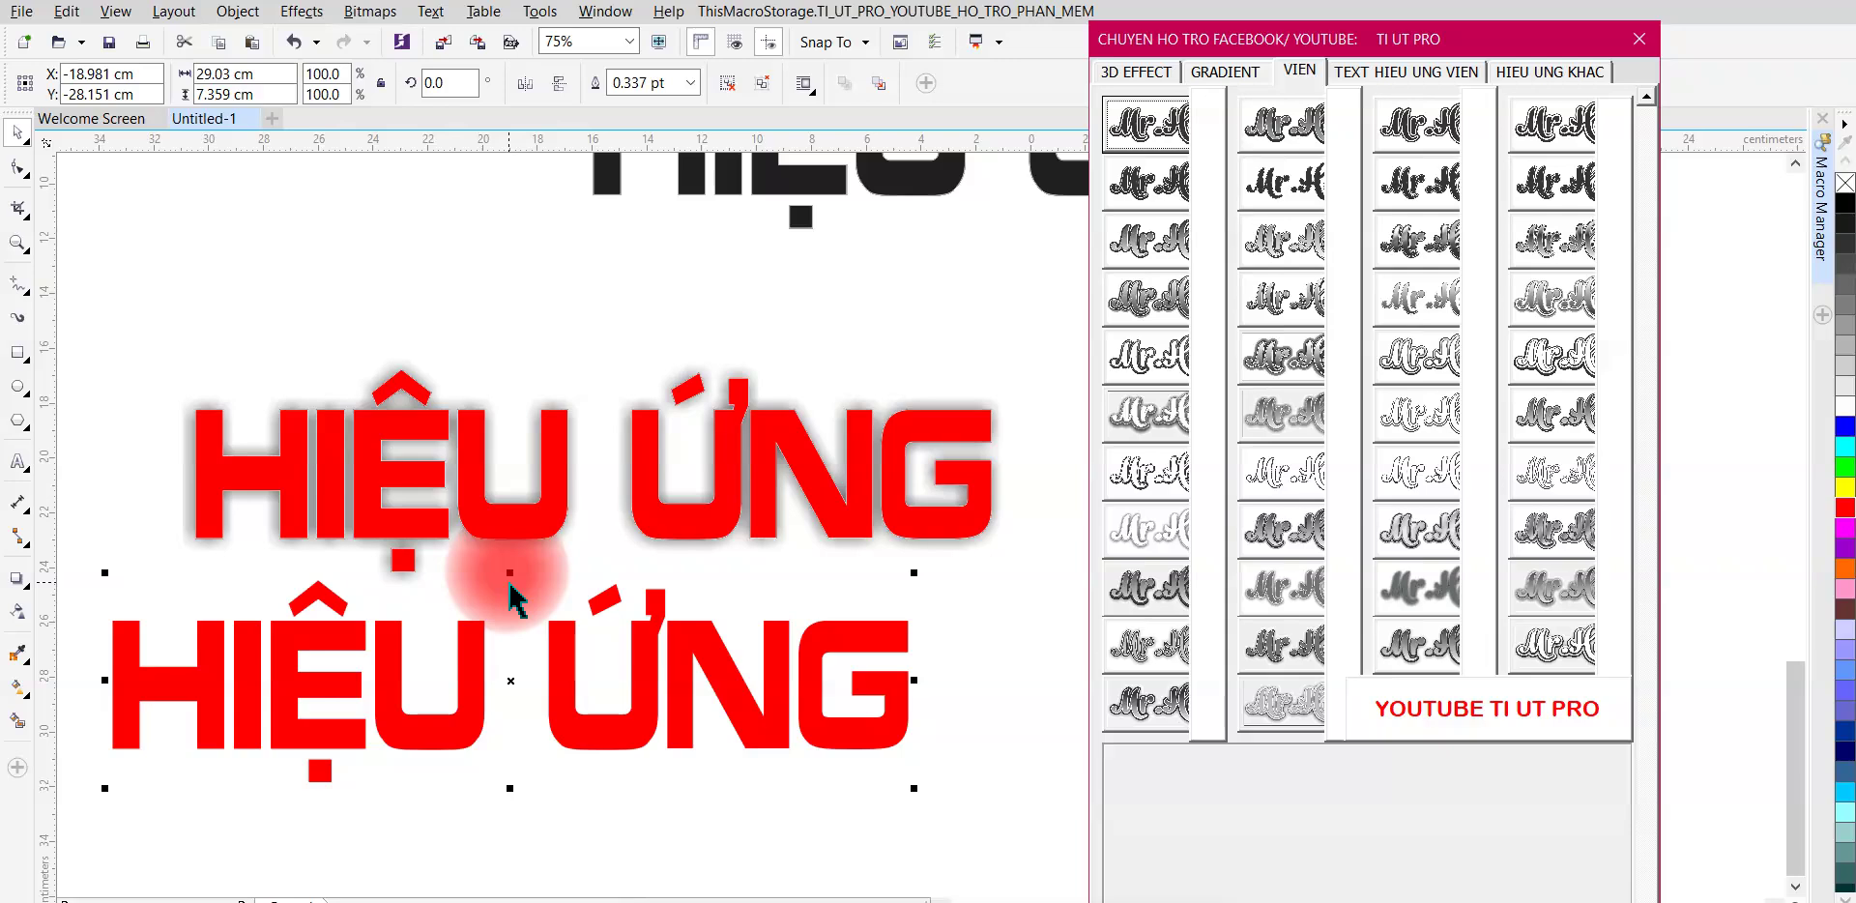
- Shift the lower HIỆU ỨNG copy right and apply a VIEN style preset to it
mouse_move(510, 585)
left_mouse_down()
mouse_move(502, 672)
mouse_move(534, 663)
left_mouse_up()
left_click(1147, 297)
mouse_move(686, 599)
left_mouse_down()
mouse_move(711, 672)
mouse_move(739, 669)
left_mouse_up()
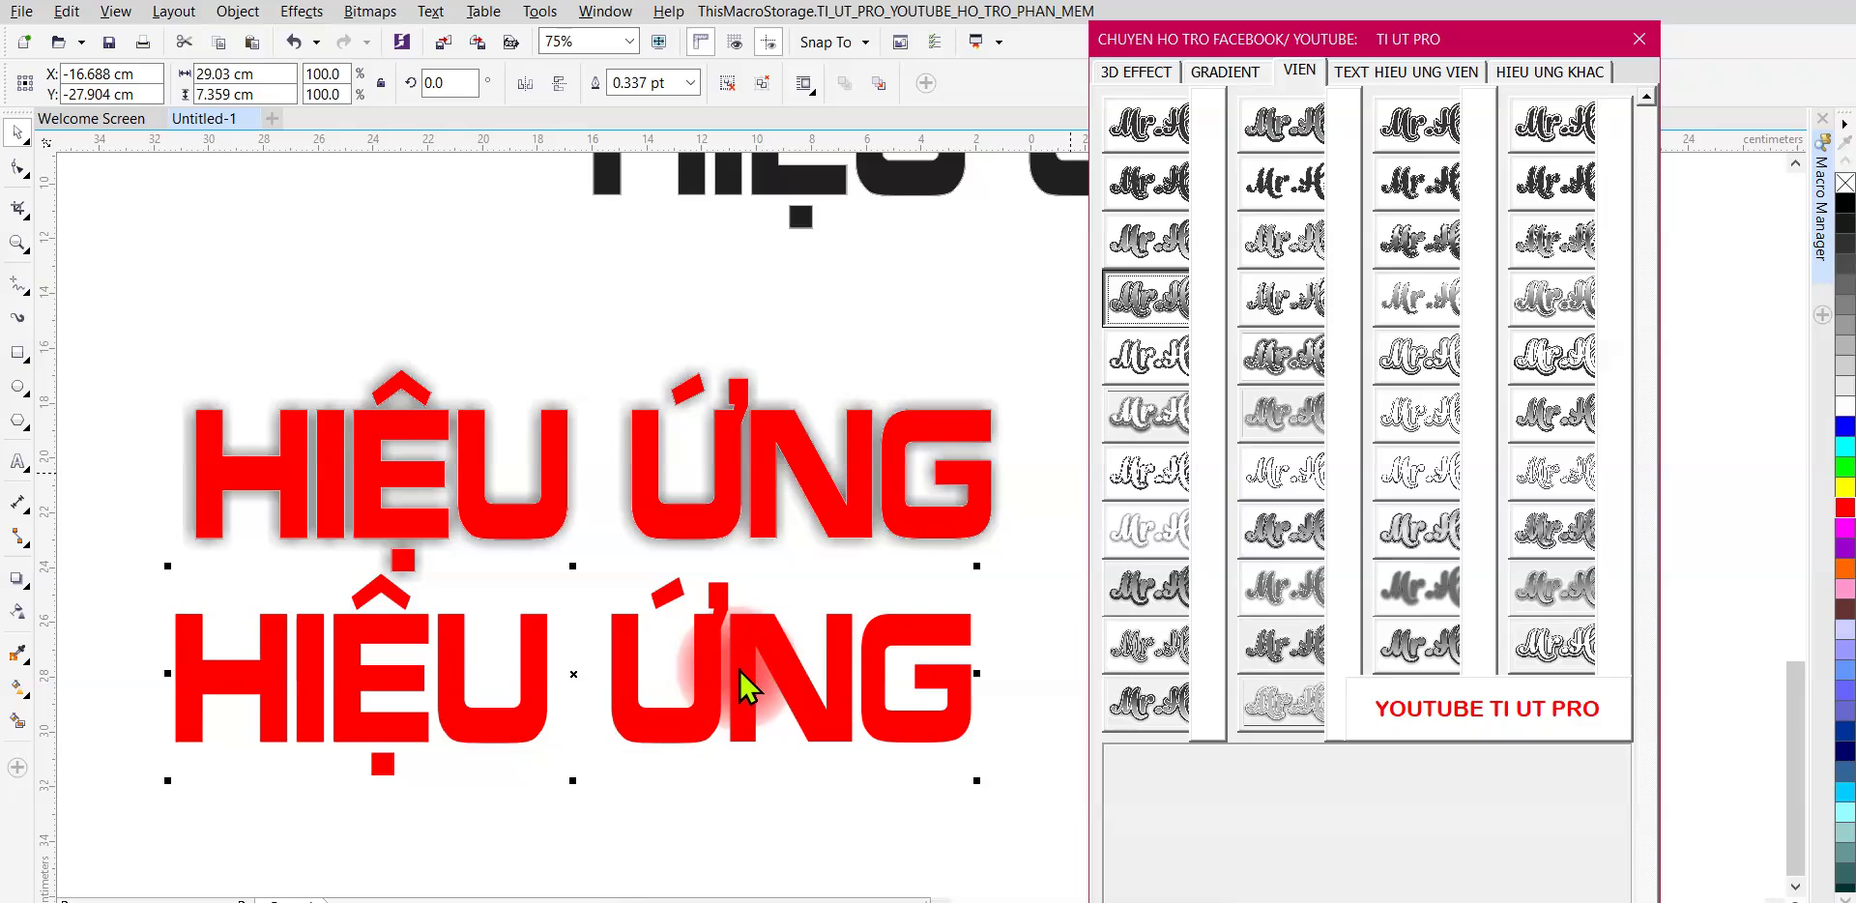
left_click_drag(740, 681, 757, 519)
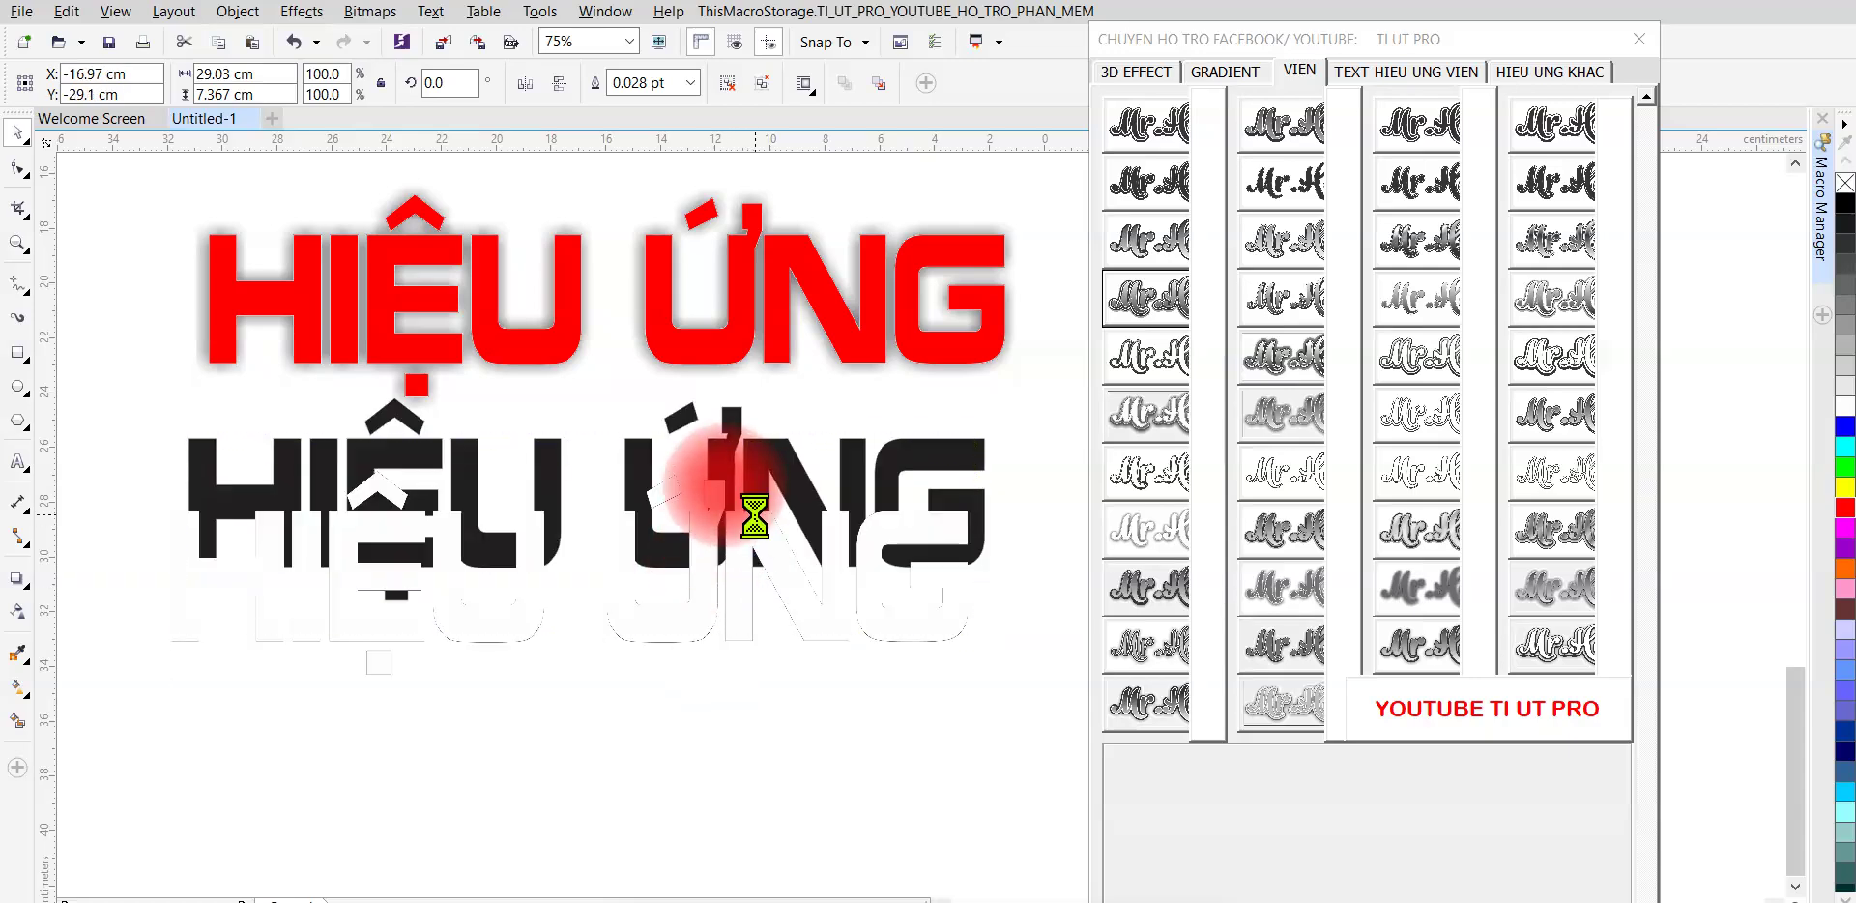
- Give the grey lower copy a dark 3D extrusion with a soft shadow and no outline
left_click(1412, 594)
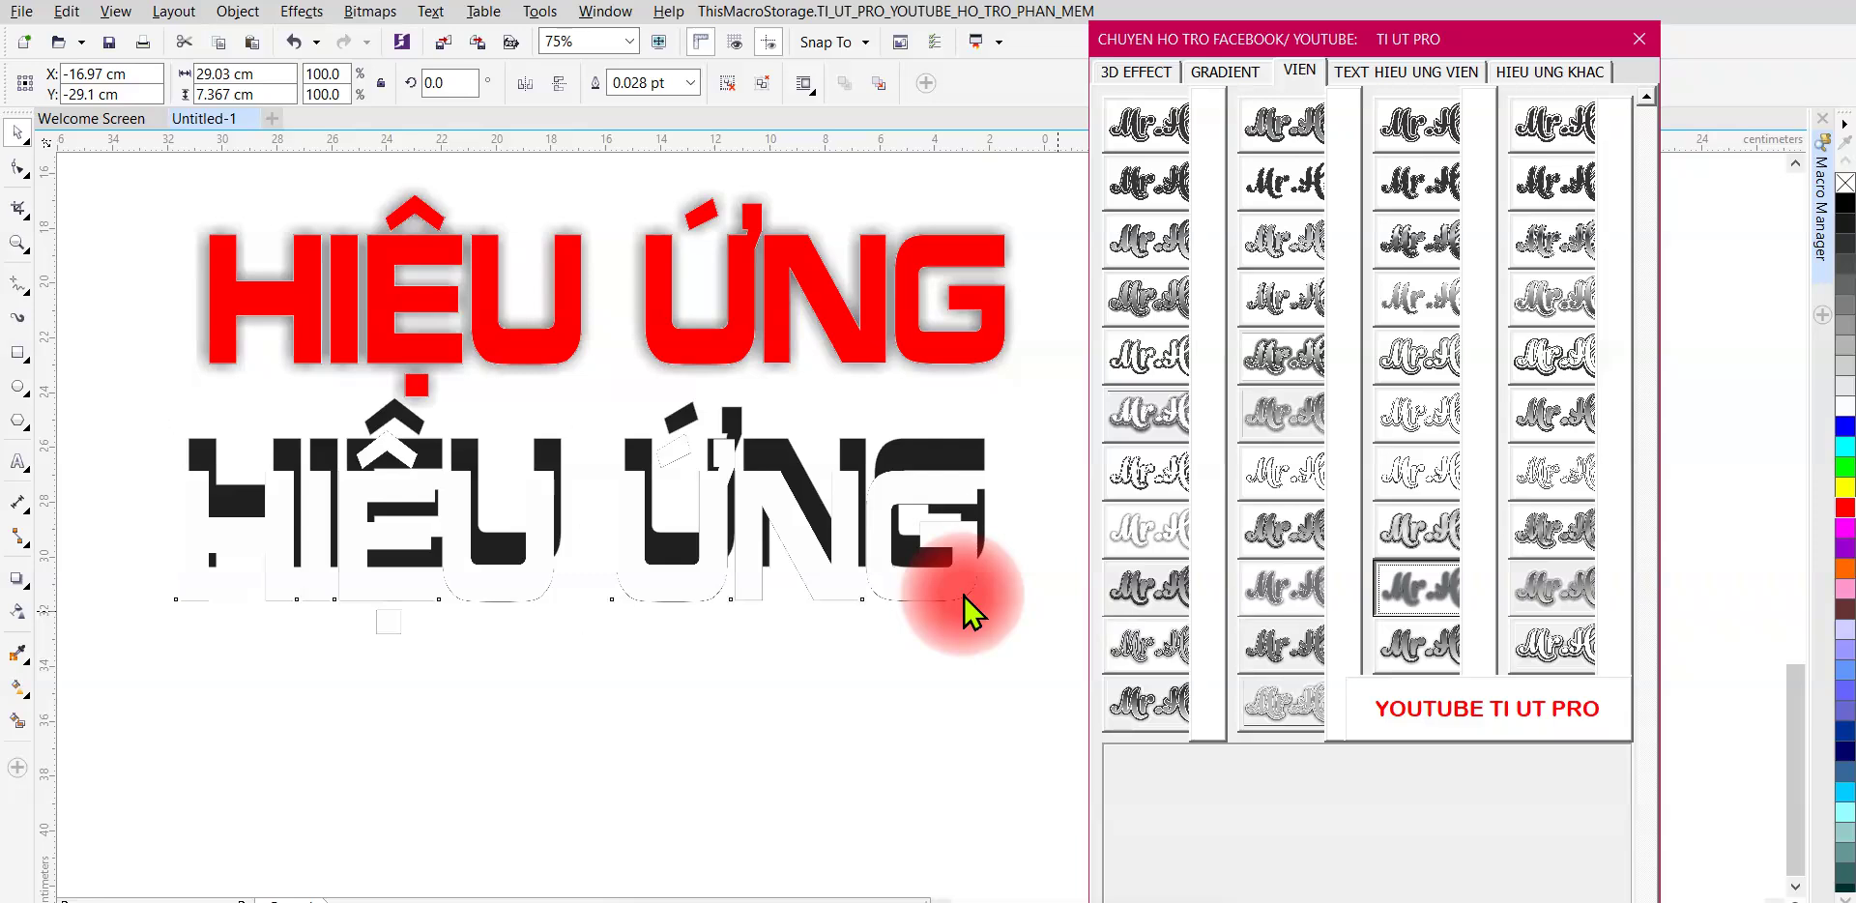
left_click(793, 568)
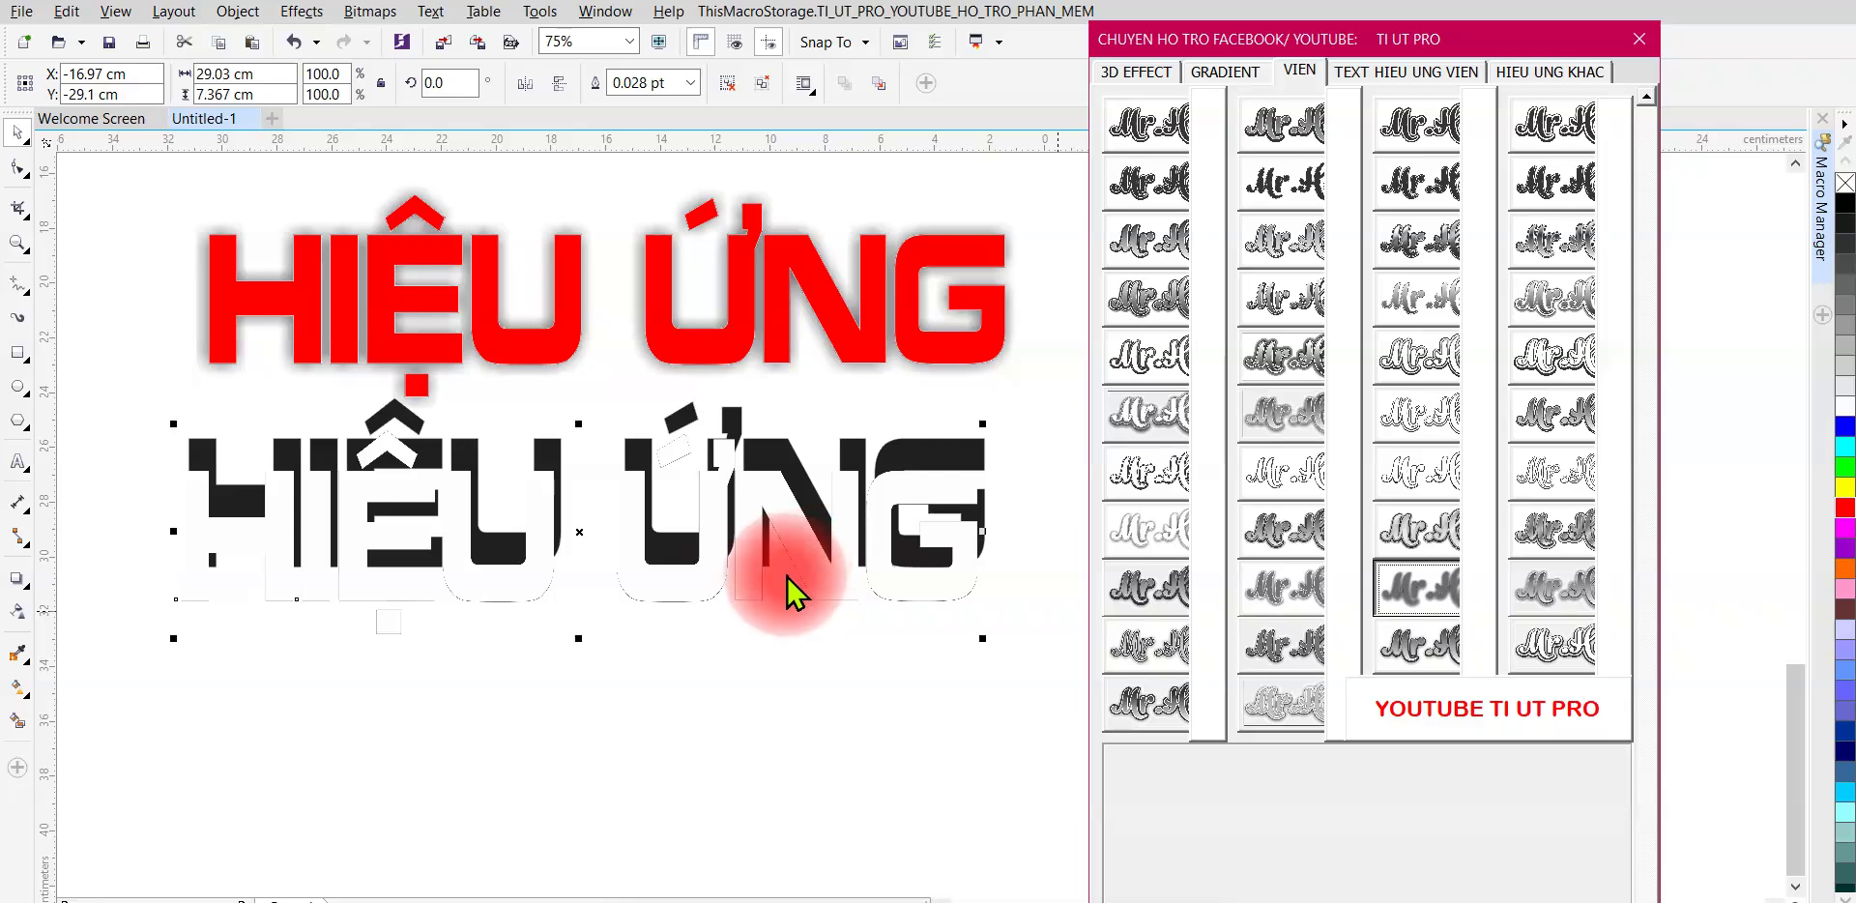
left_click(785, 570)
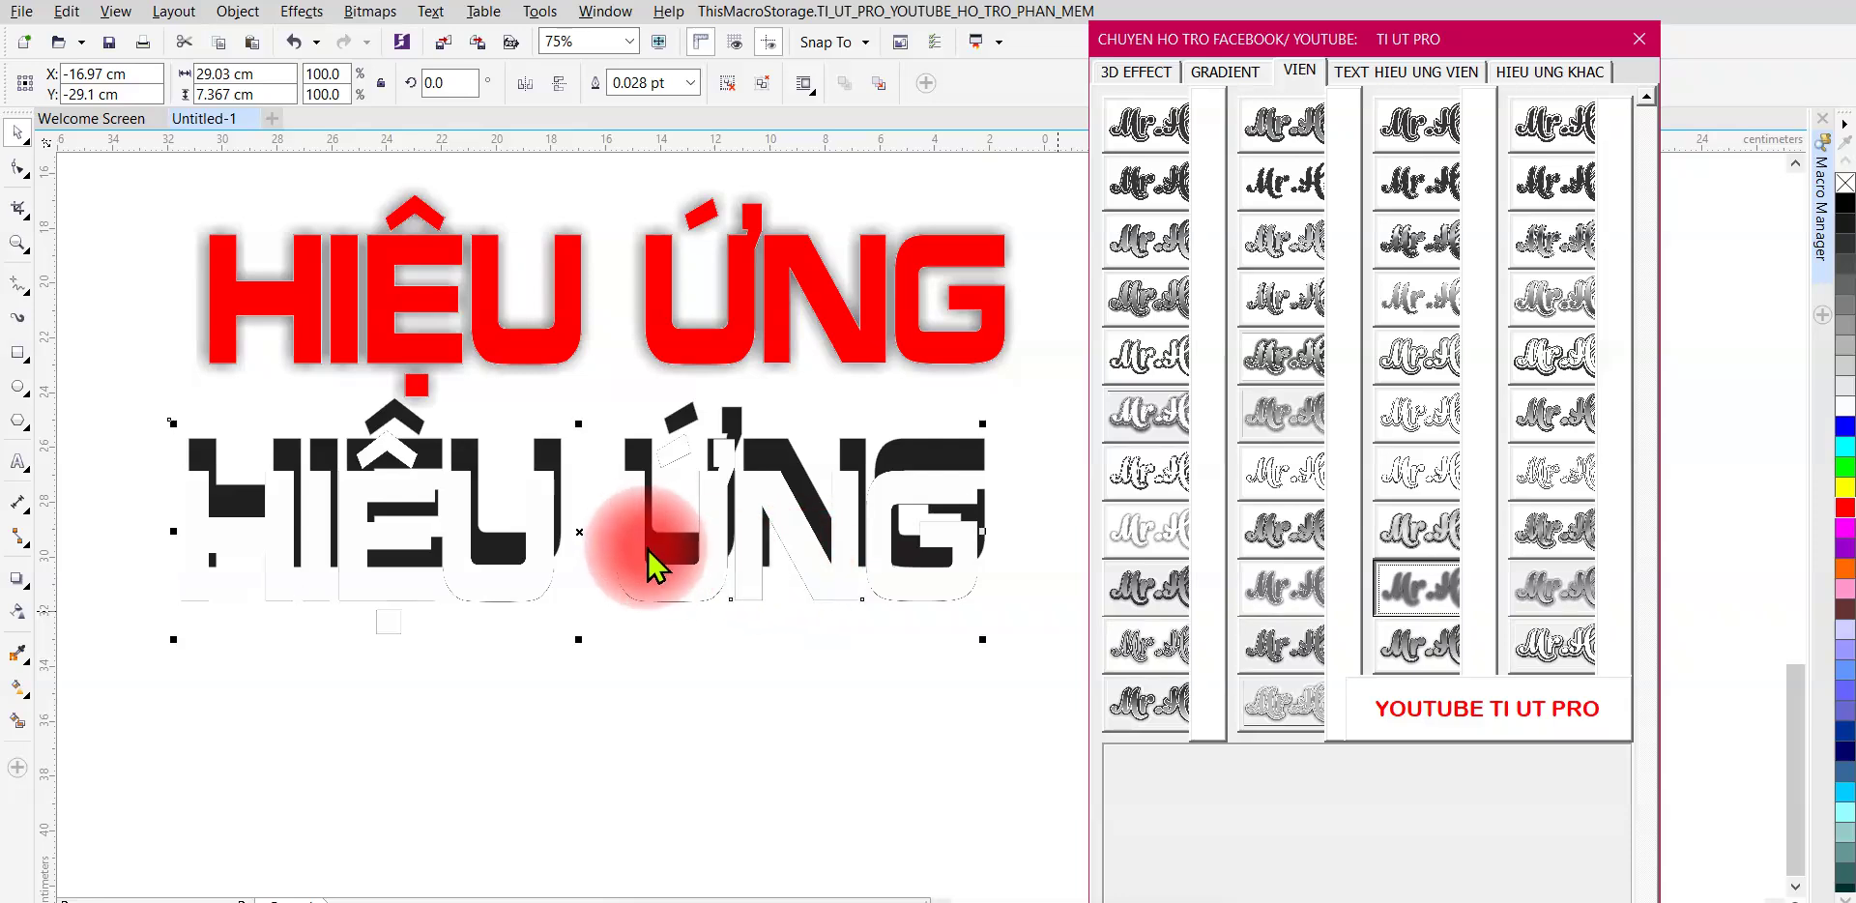
left_click(585, 720)
left_click(638, 557)
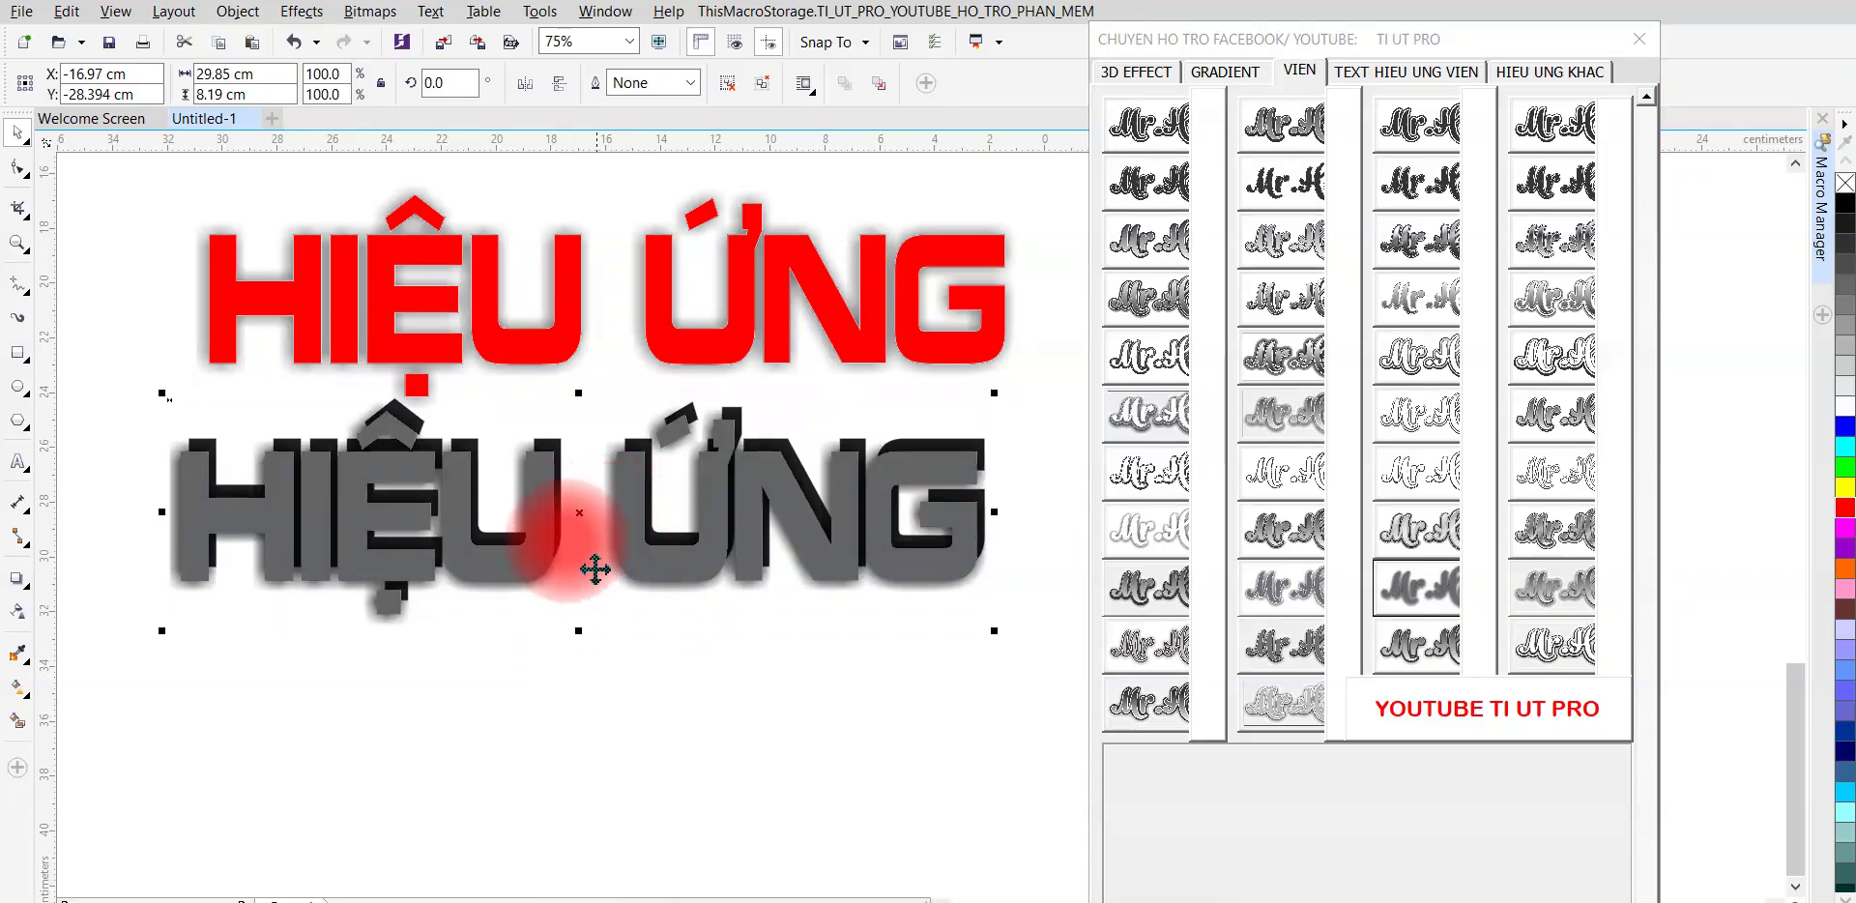
scroll(551, 582, "down", 2)
scroll(714, 491, "down", 2)
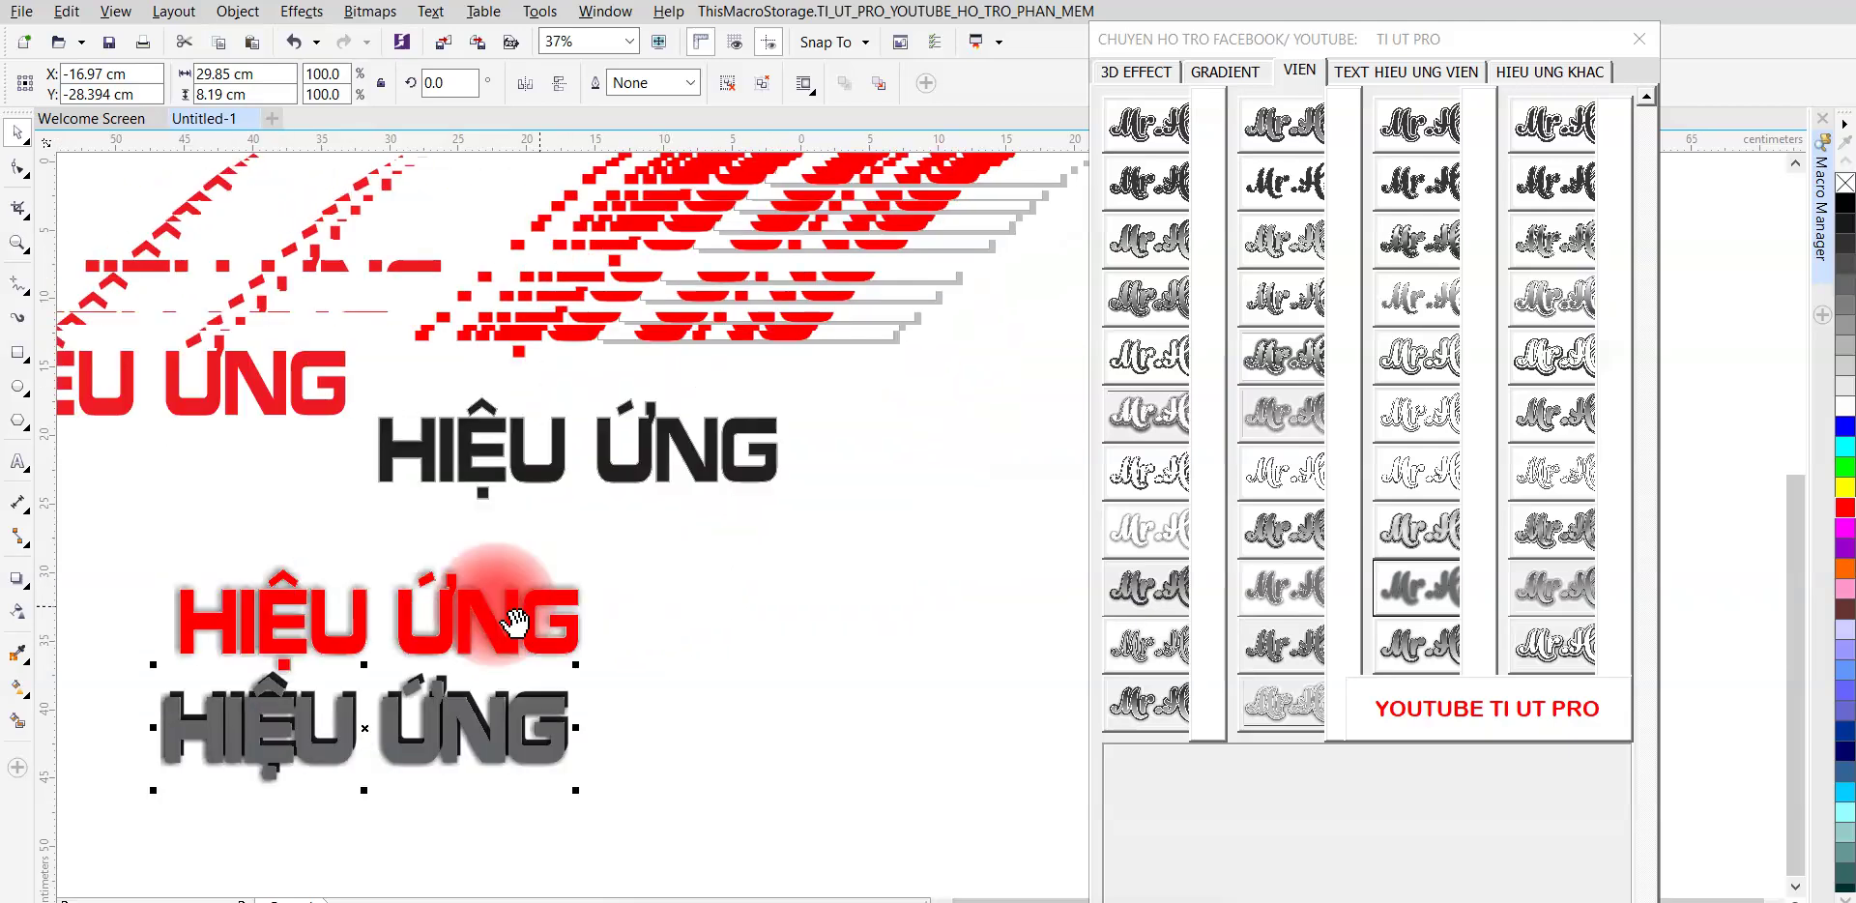
- Move a red HIỆU ỨNG copy up under EFFECT and apply the white drop-shadow preset
left_click_drag(570, 503, 683, 580)
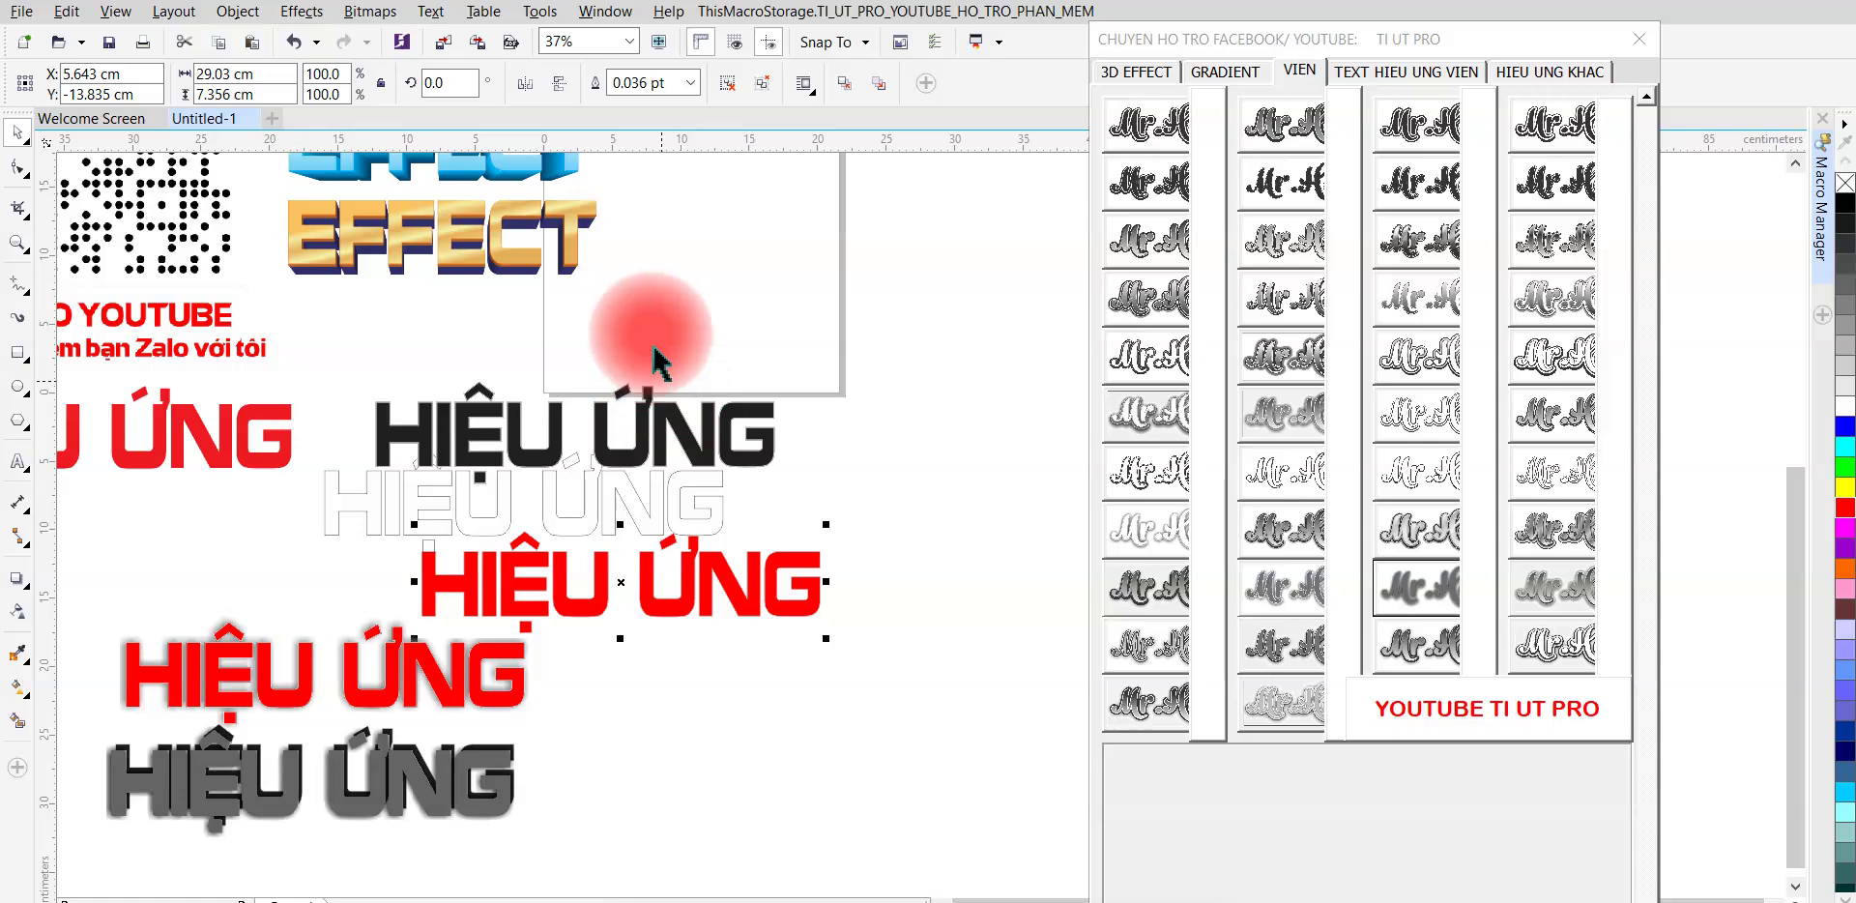
left_click_drag(671, 547, 720, 327)
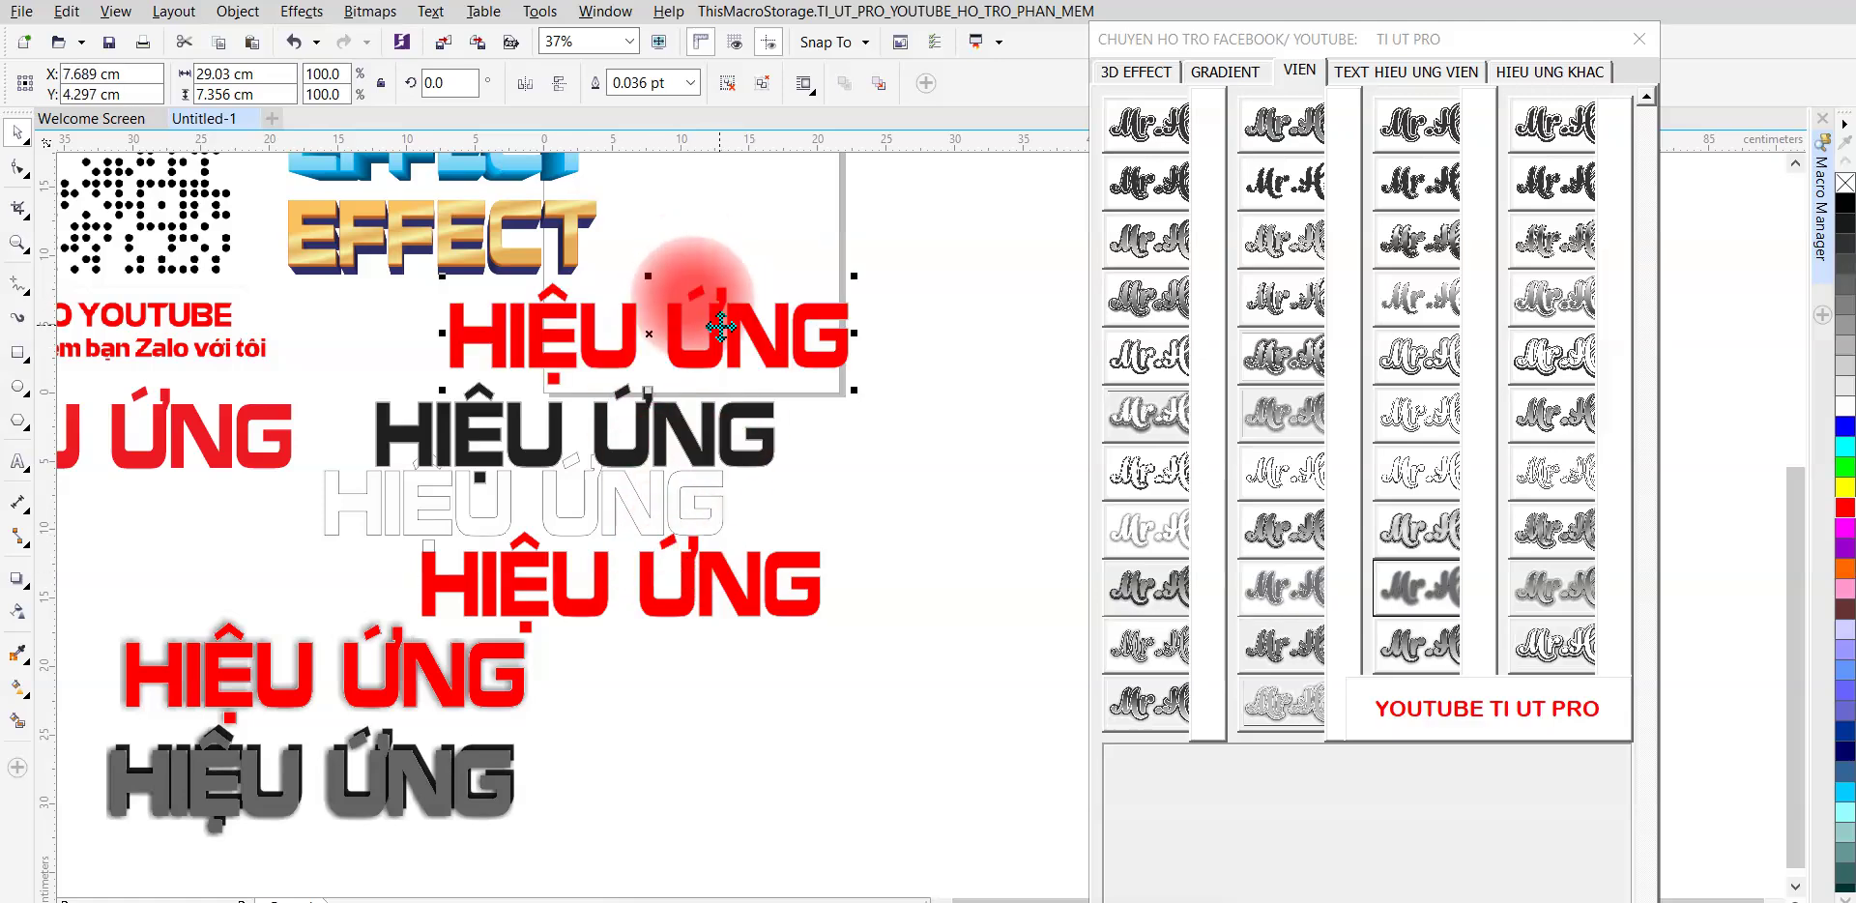
left_click(1551, 645)
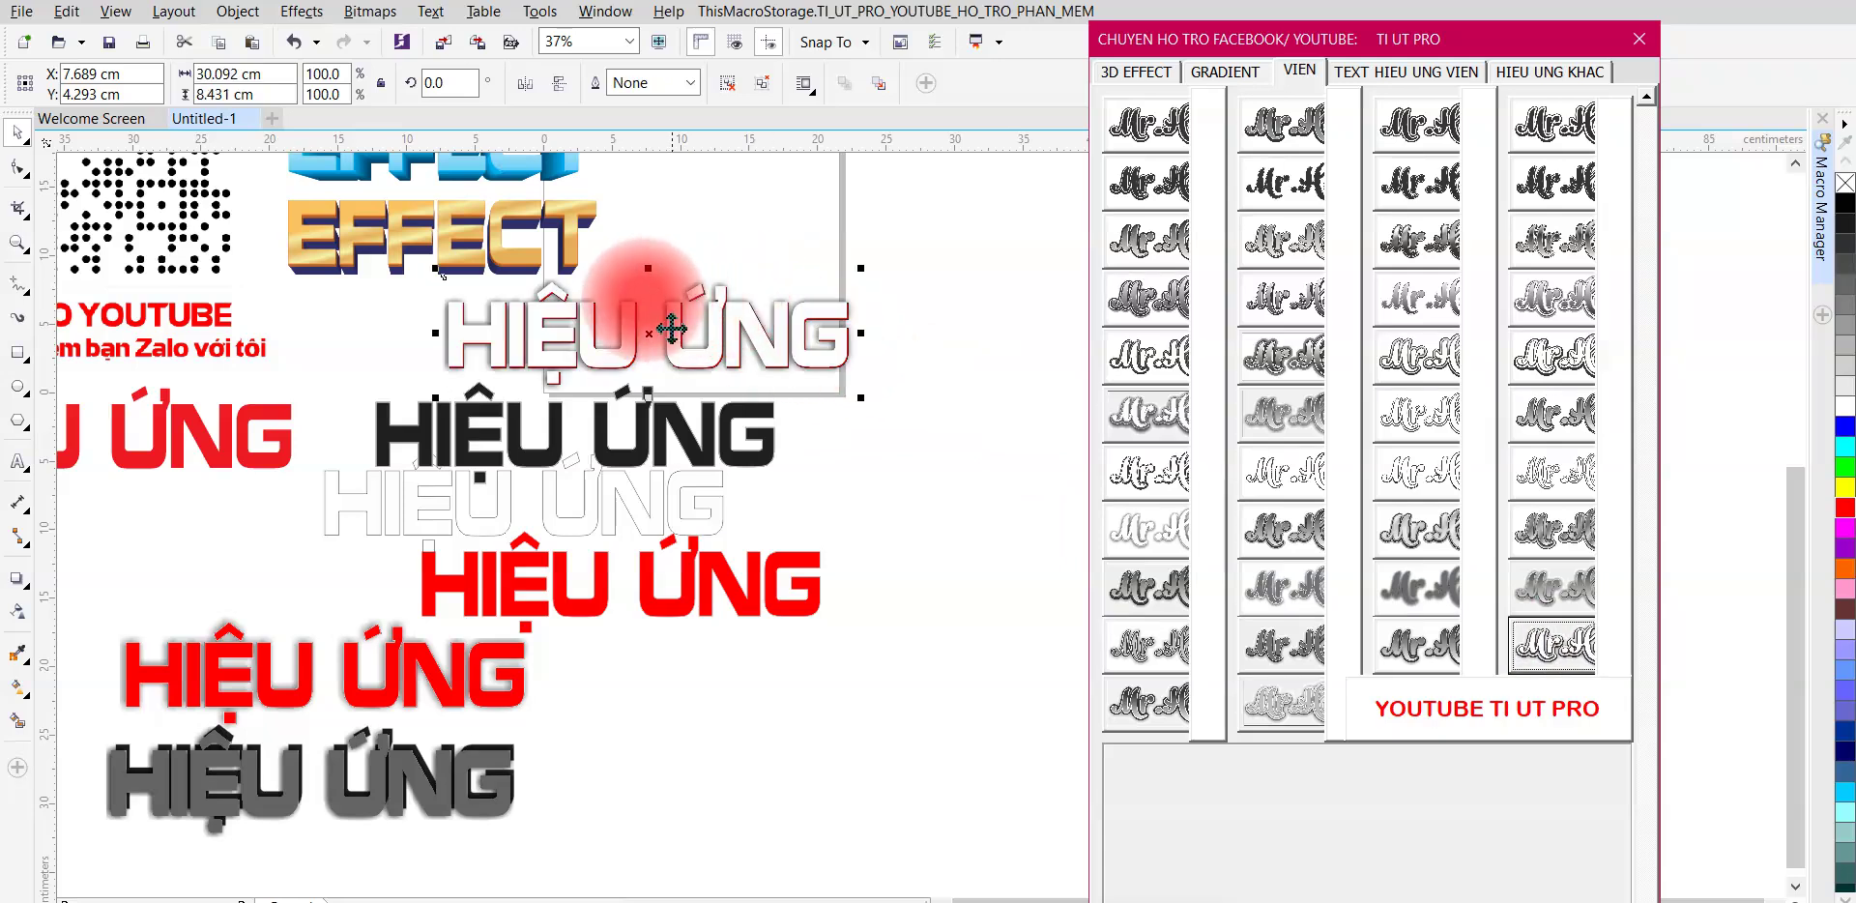
scroll(585, 314, "up", 1)
scroll(580, 319, "up", 1)
scroll(574, 327, "up", 1)
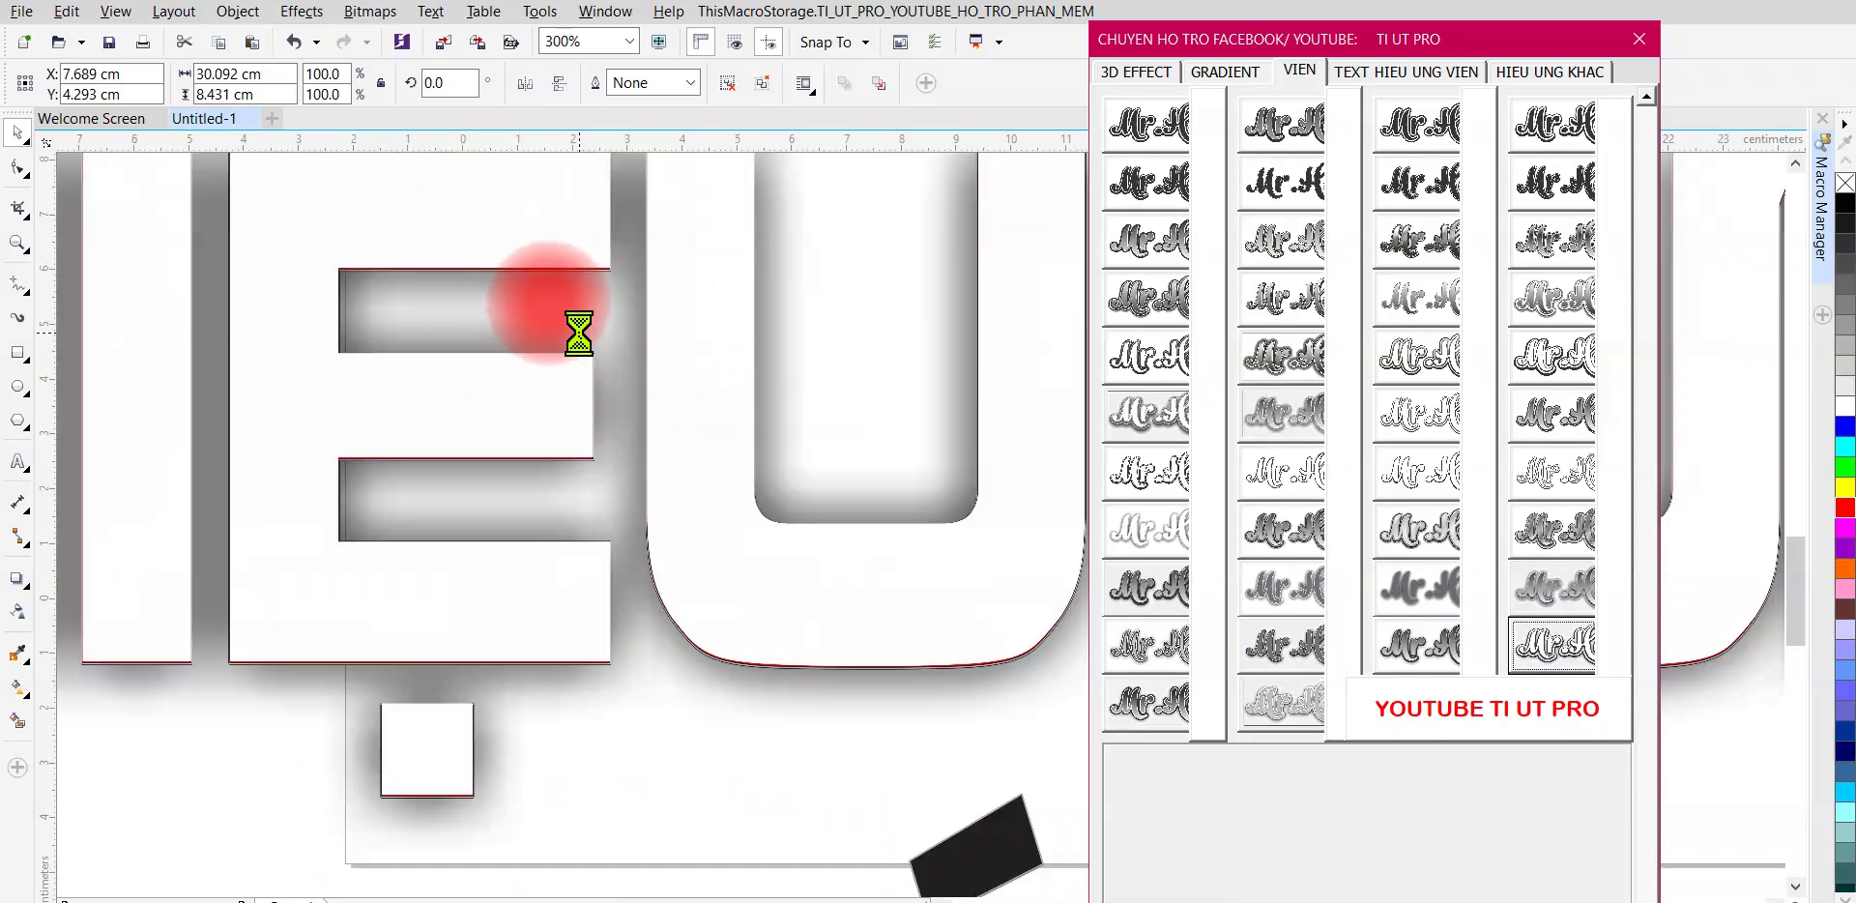
scroll(580, 334, "down", 1)
scroll(580, 337, "down", 1)
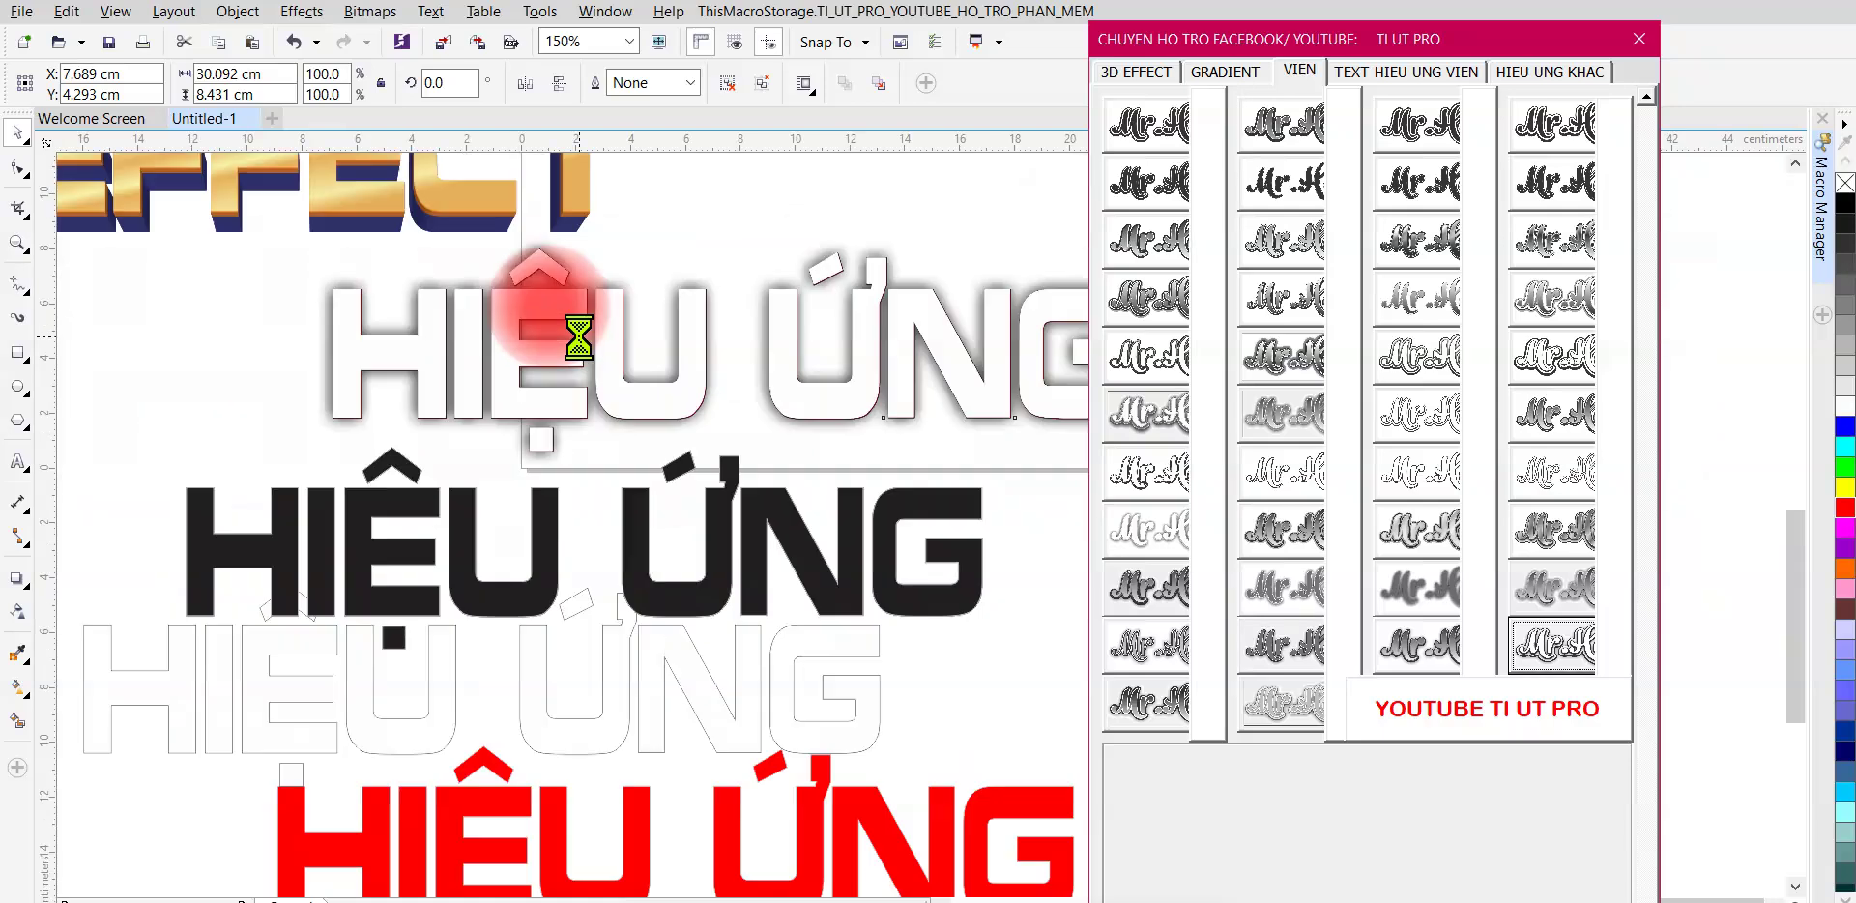
- Reposition the white shadowed HIỆU ỨNG text, then clear the selection
left_click(713, 332)
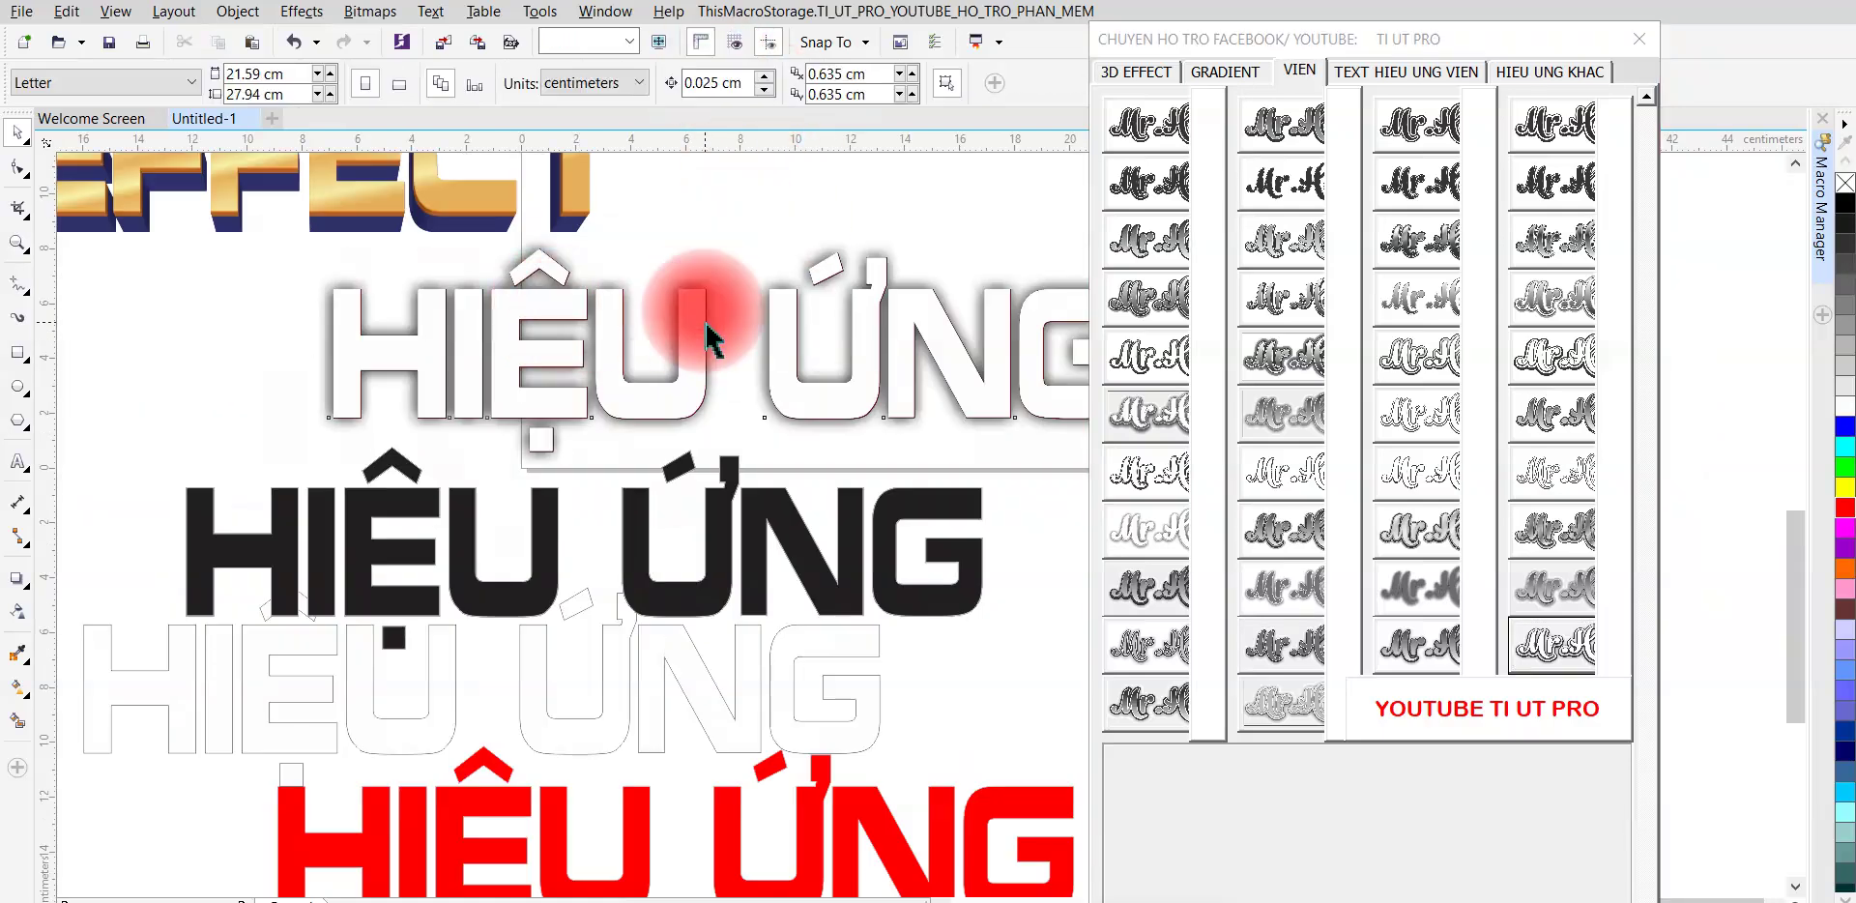
mouse_move(725, 352)
left_mouse_down()
mouse_move(763, 261)
mouse_move(540, 396)
mouse_move(884, 271)
left_mouse_up()
scroll(746, 290, "down", 1)
scroll(540, 396, "up", 1)
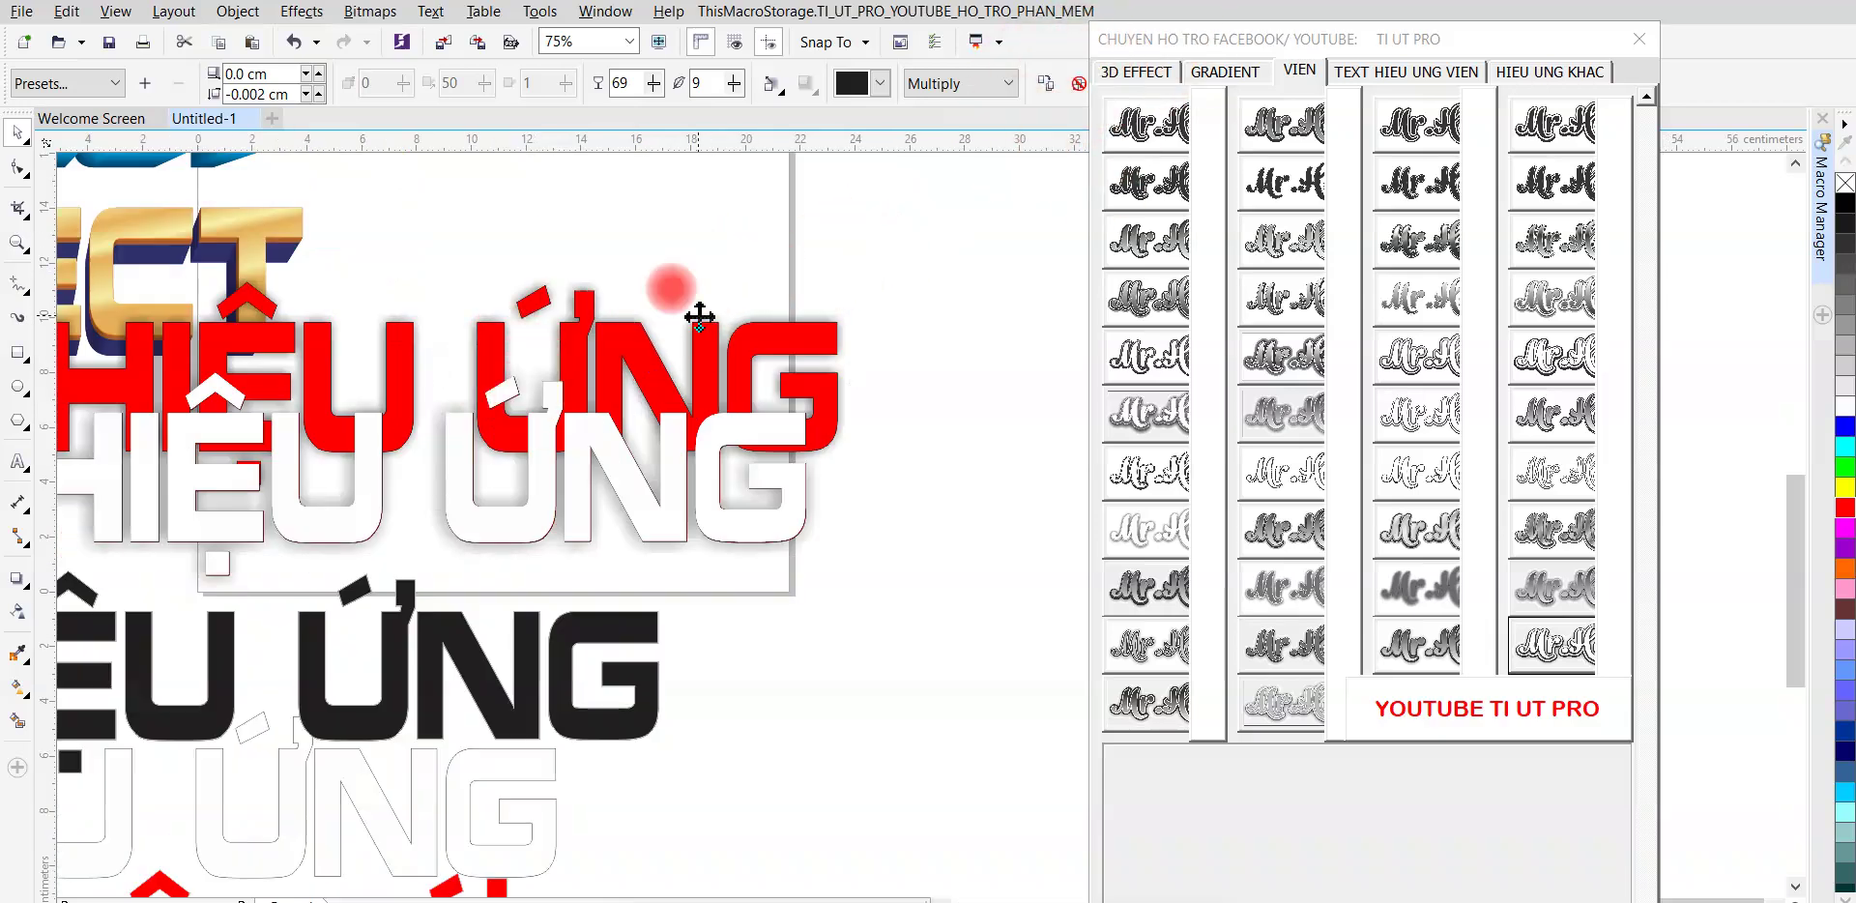
left_click(629, 290)
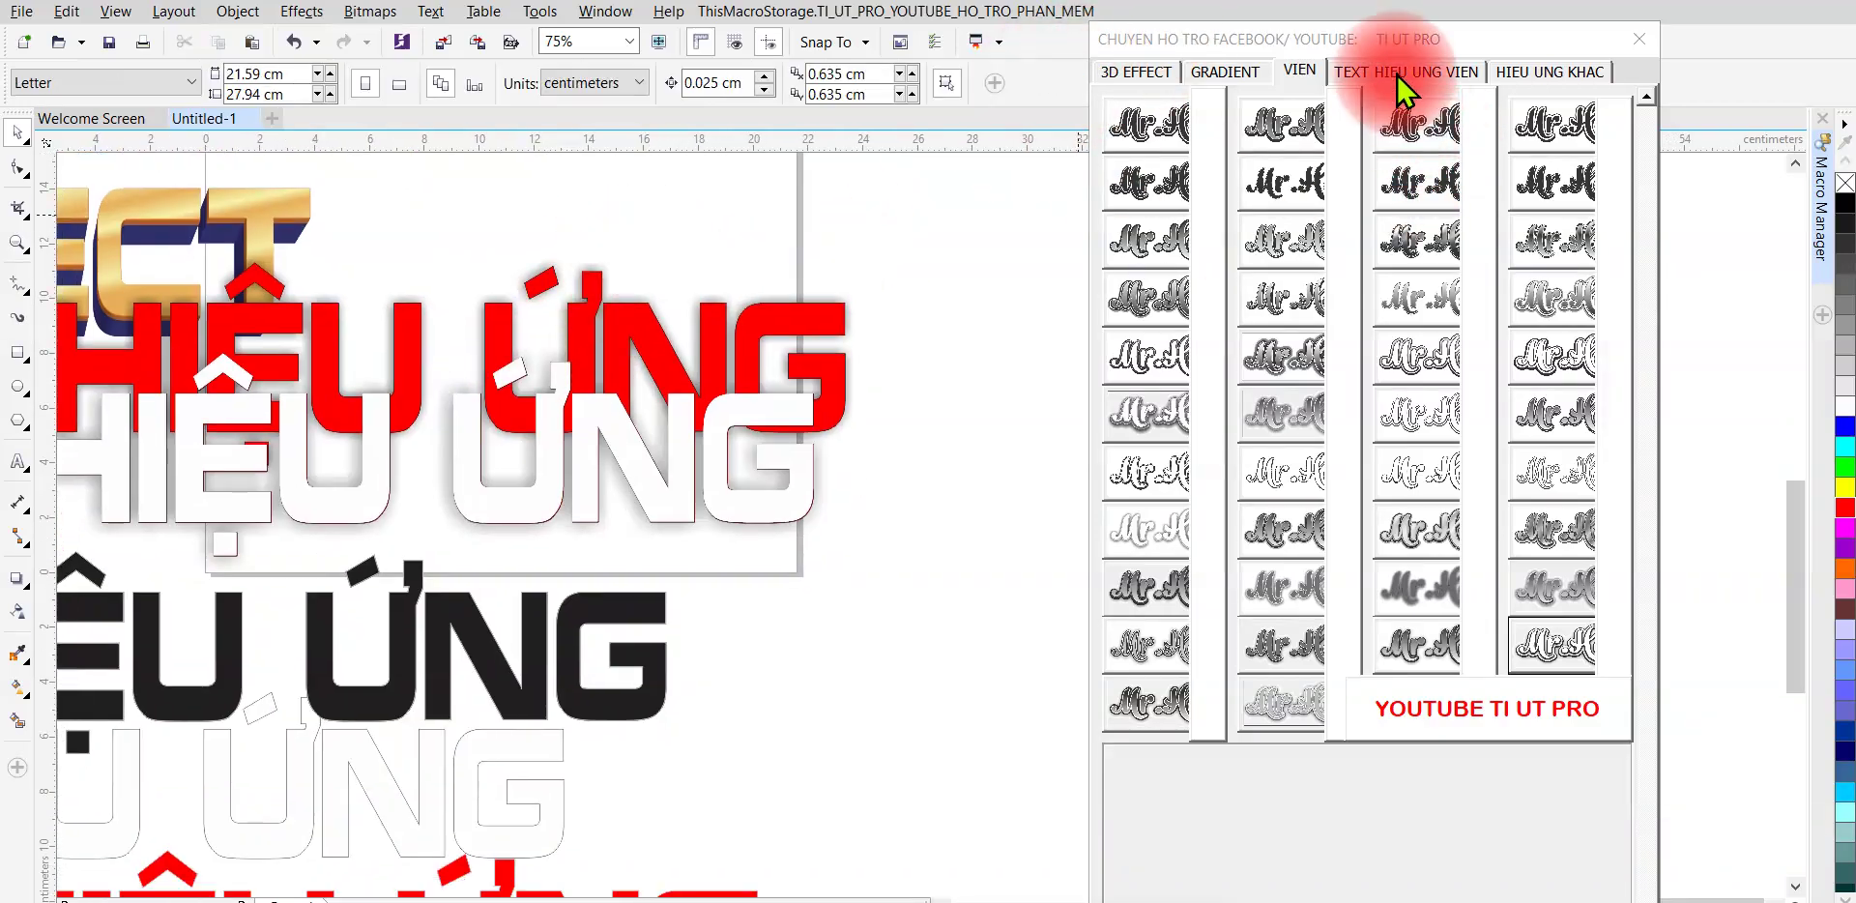
left_click(1396, 79)
- Move the red HIỆU ỨNG text right and apply the first outline text effect
scroll(710, 364, "down", 2)
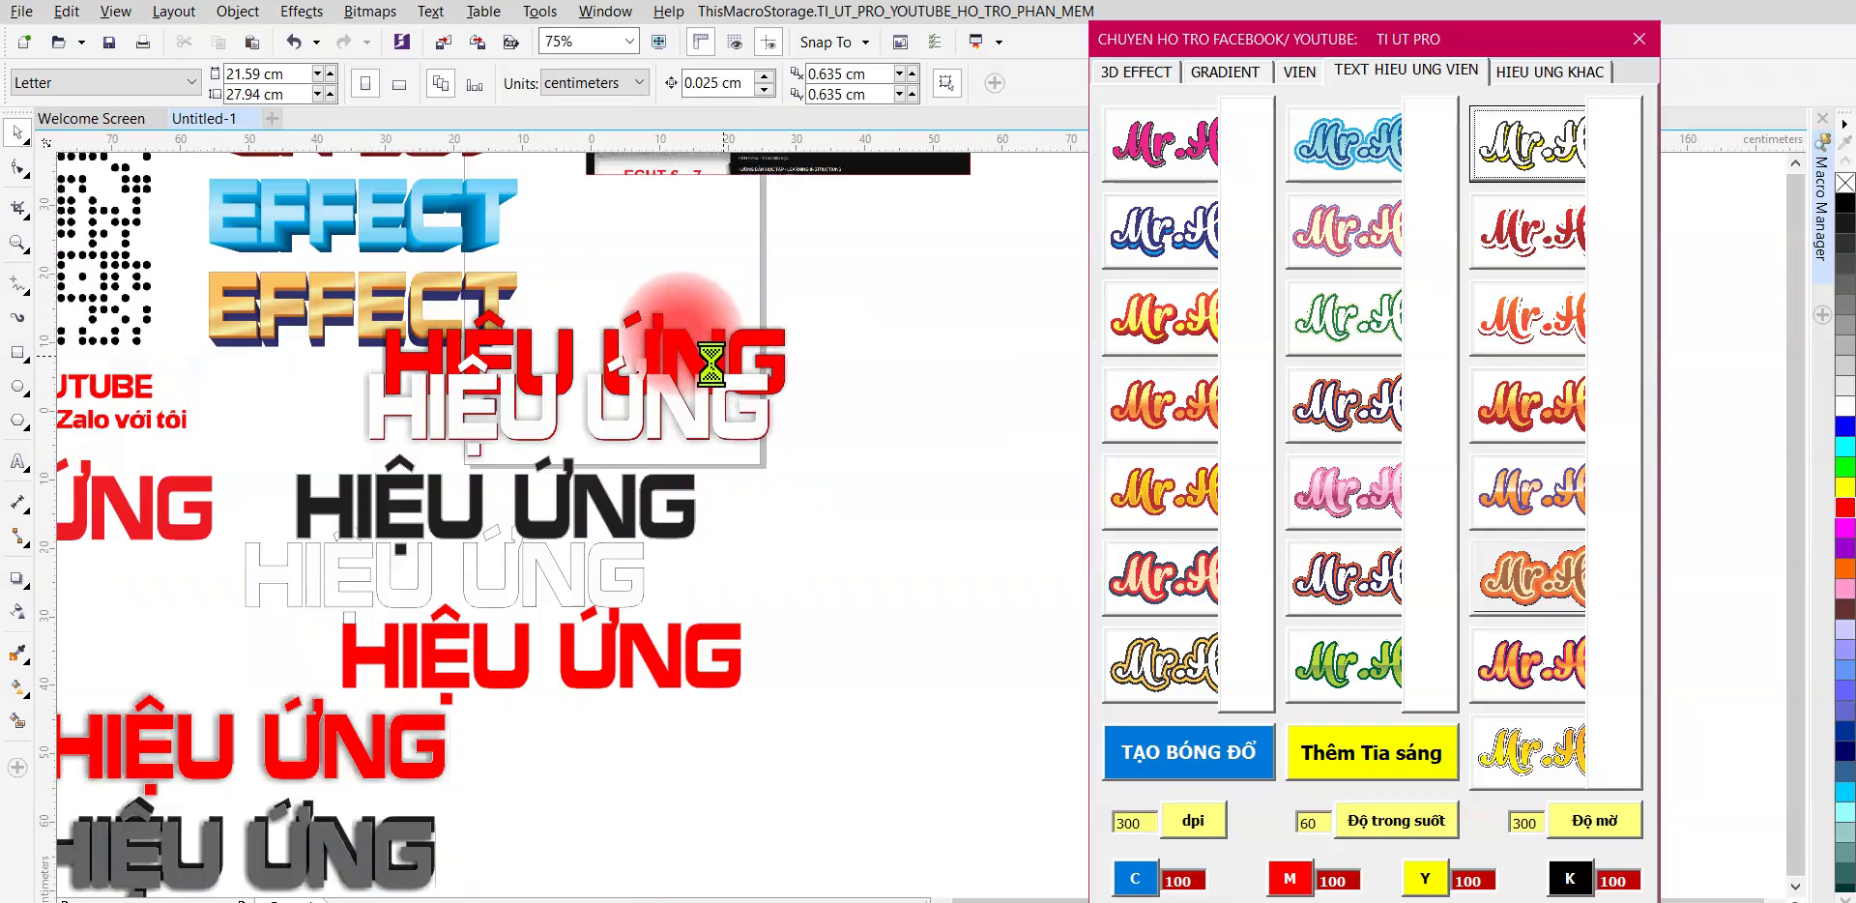
scroll(580, 372, "up", 1)
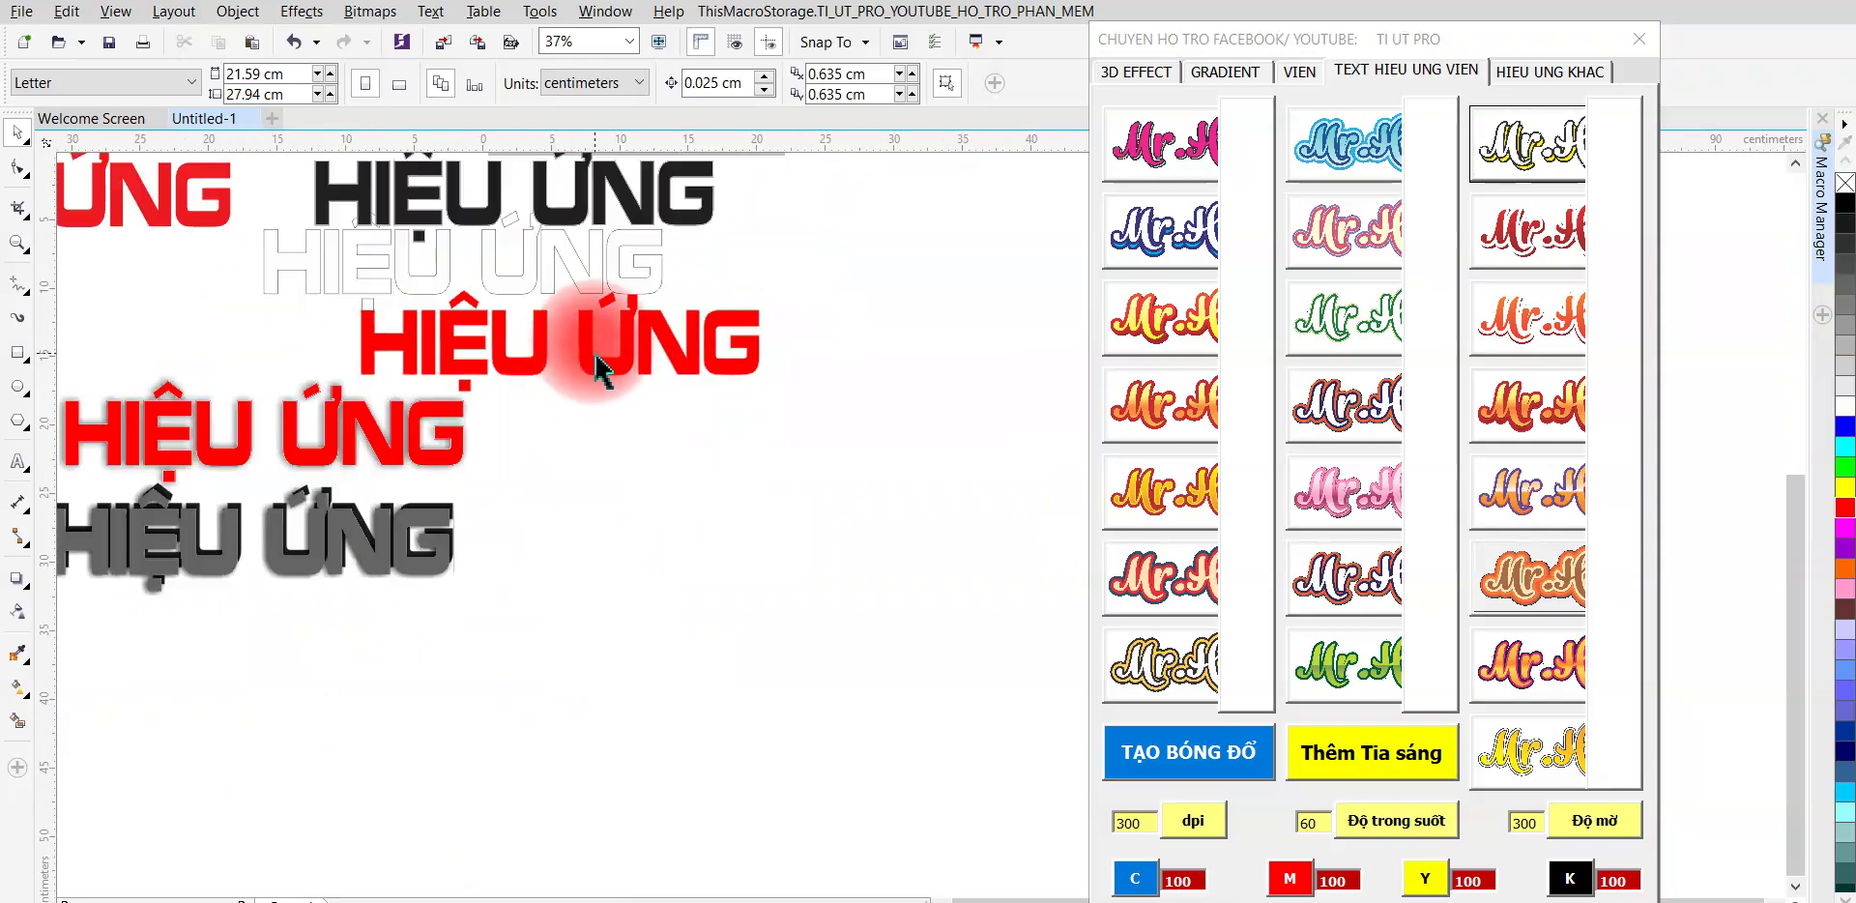
left_click(757, 470)
mouse_move(757, 470)
left_mouse_down()
mouse_move(767, 364)
mouse_move(801, 294)
left_mouse_up()
left_click(1184, 139)
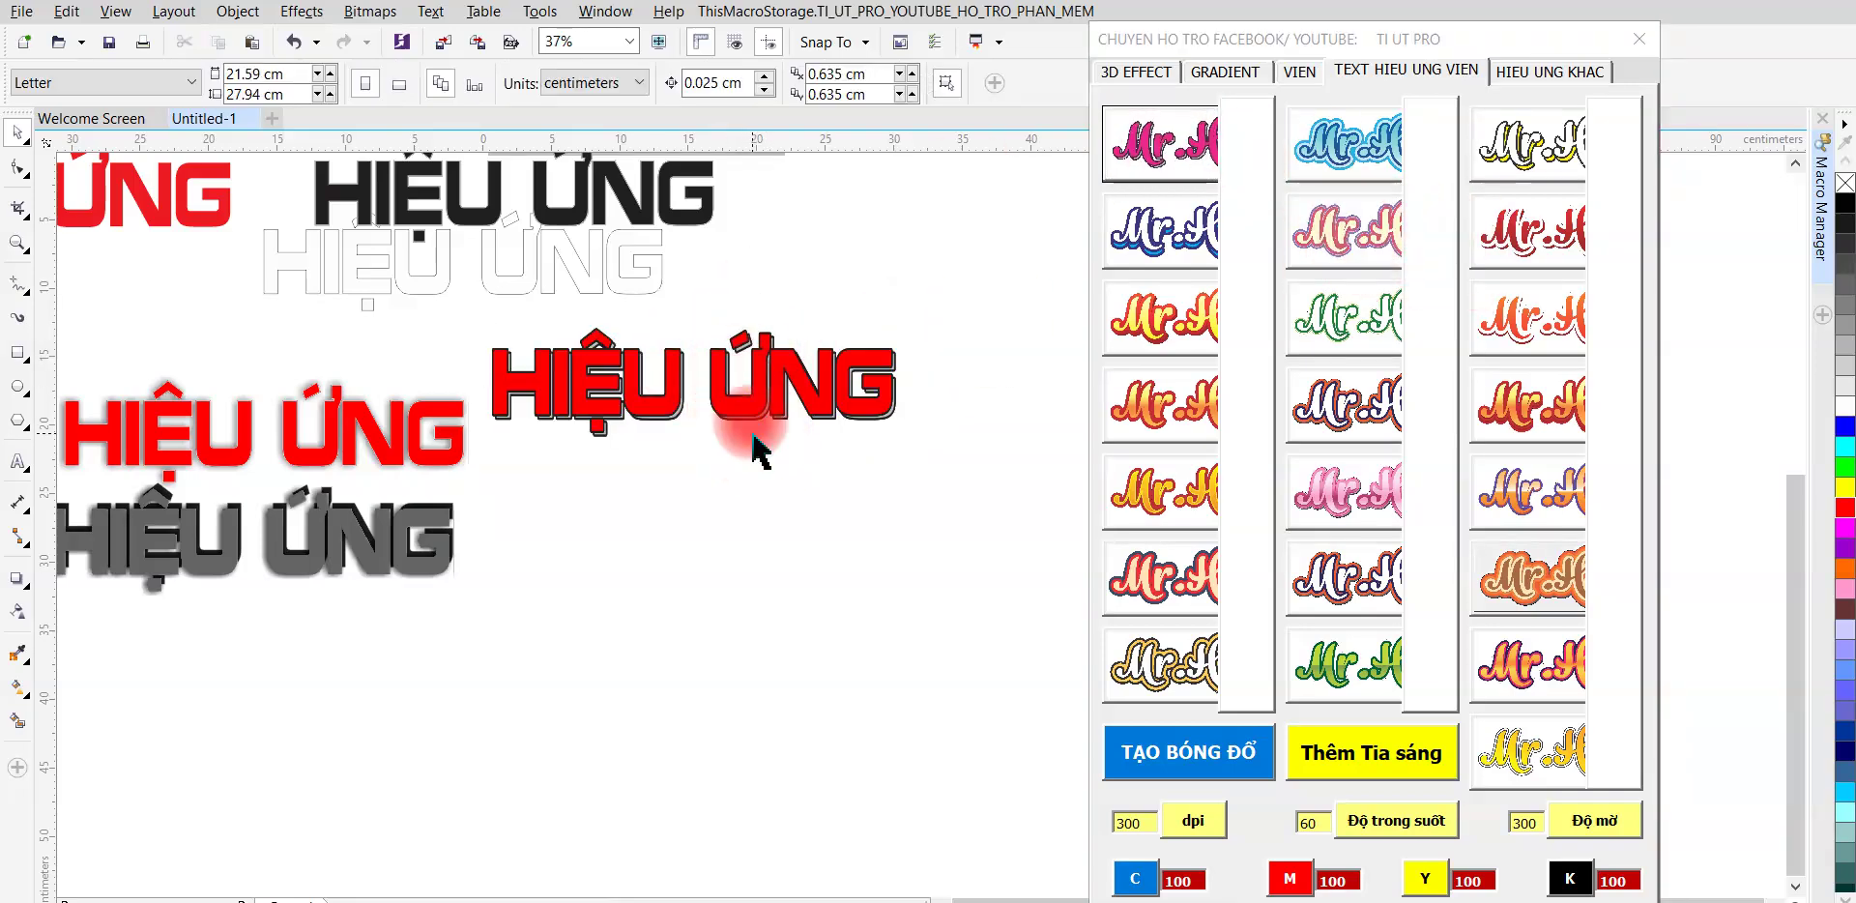
- Move the styled text into open space and apply the light-blue, then red-orange outline styles
left_click_drag(757, 446, 757, 584)
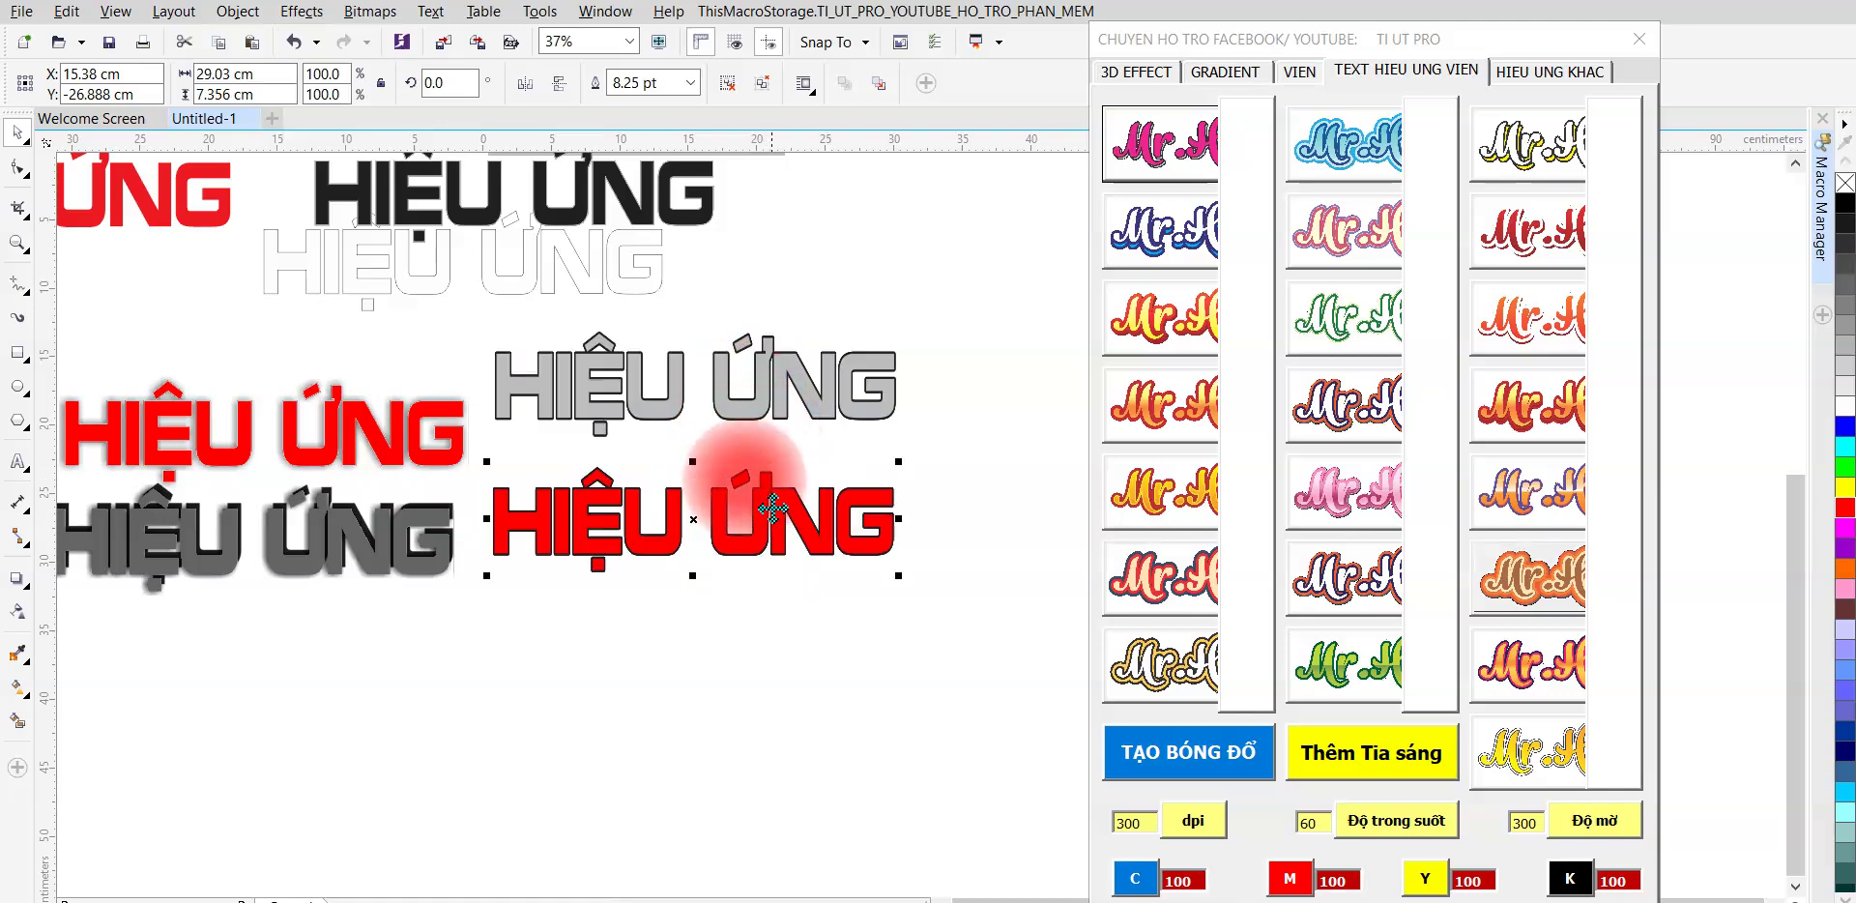
left_click(1353, 137)
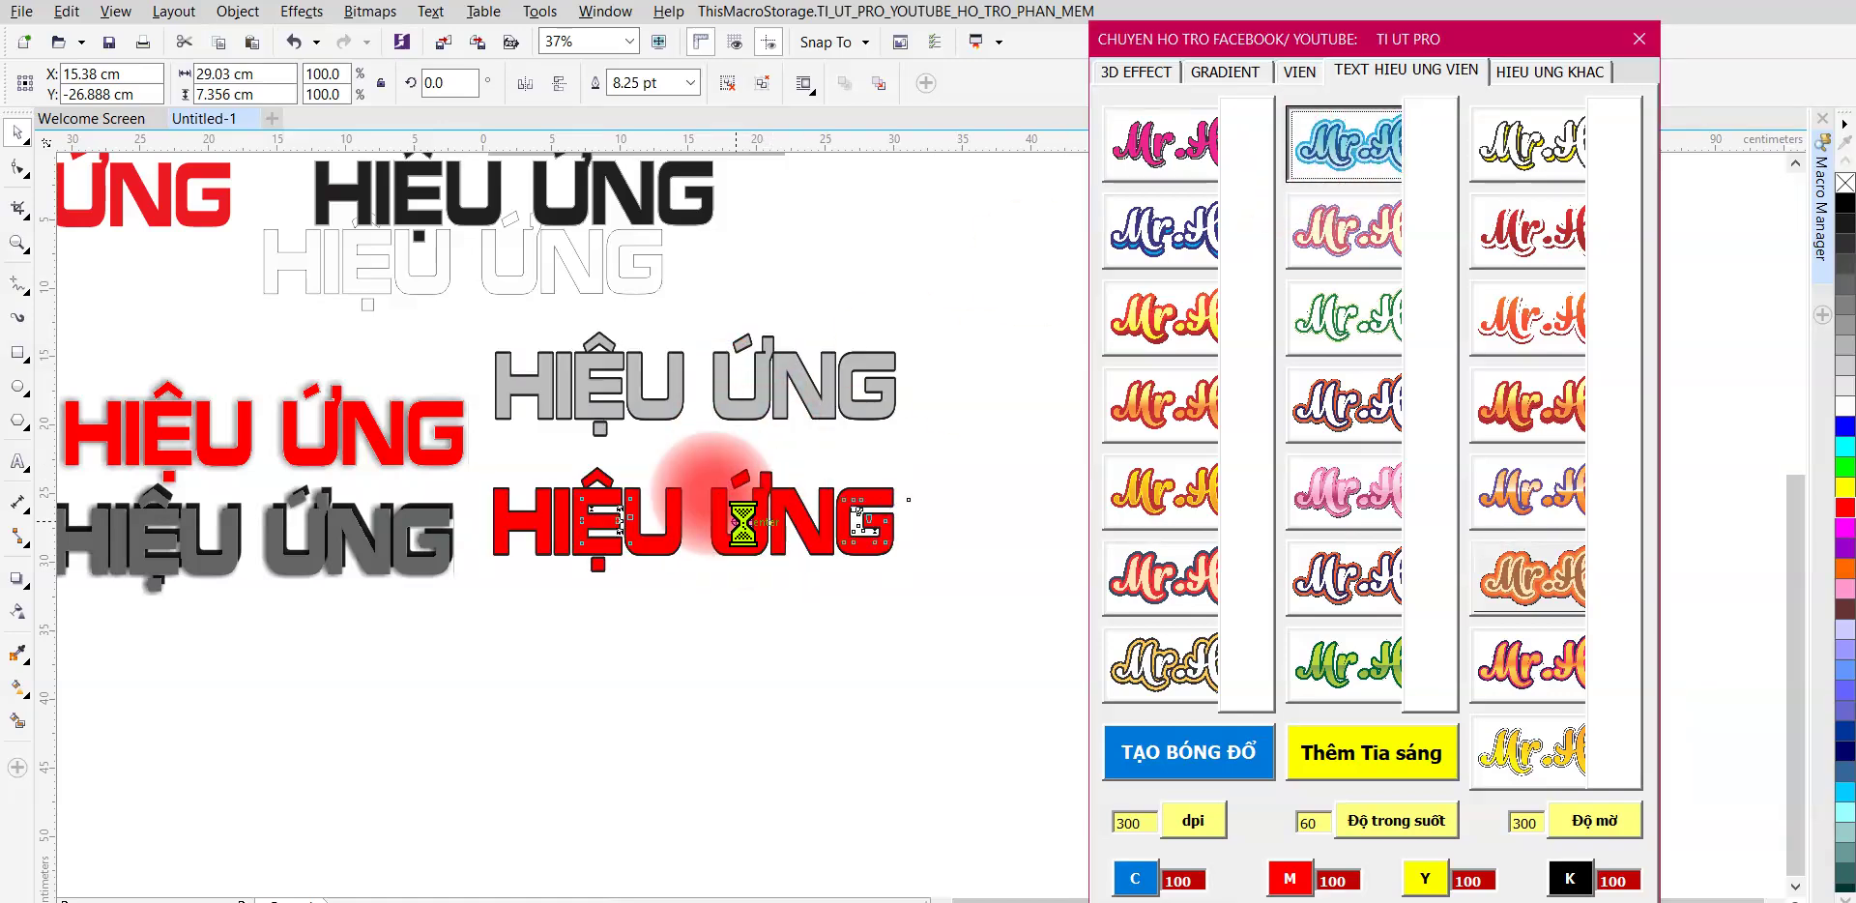
scroll(744, 524, "up", 2)
scroll(749, 542, "down", 2)
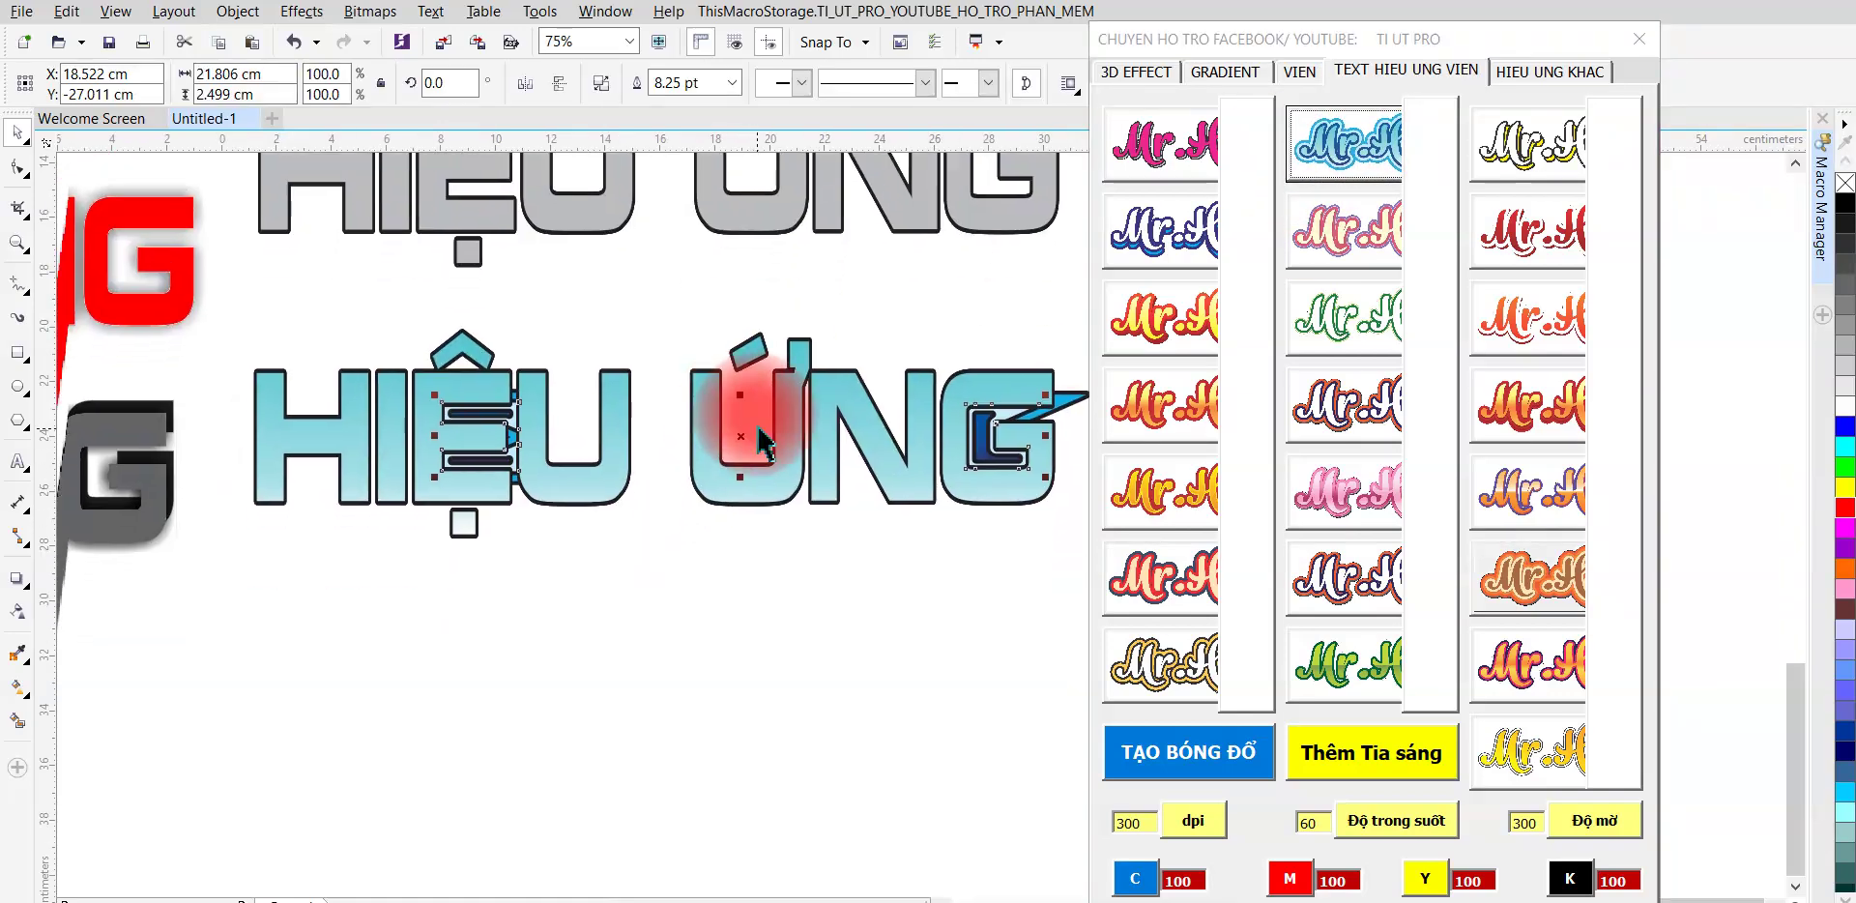
left_click_drag(404, 425, 383, 640)
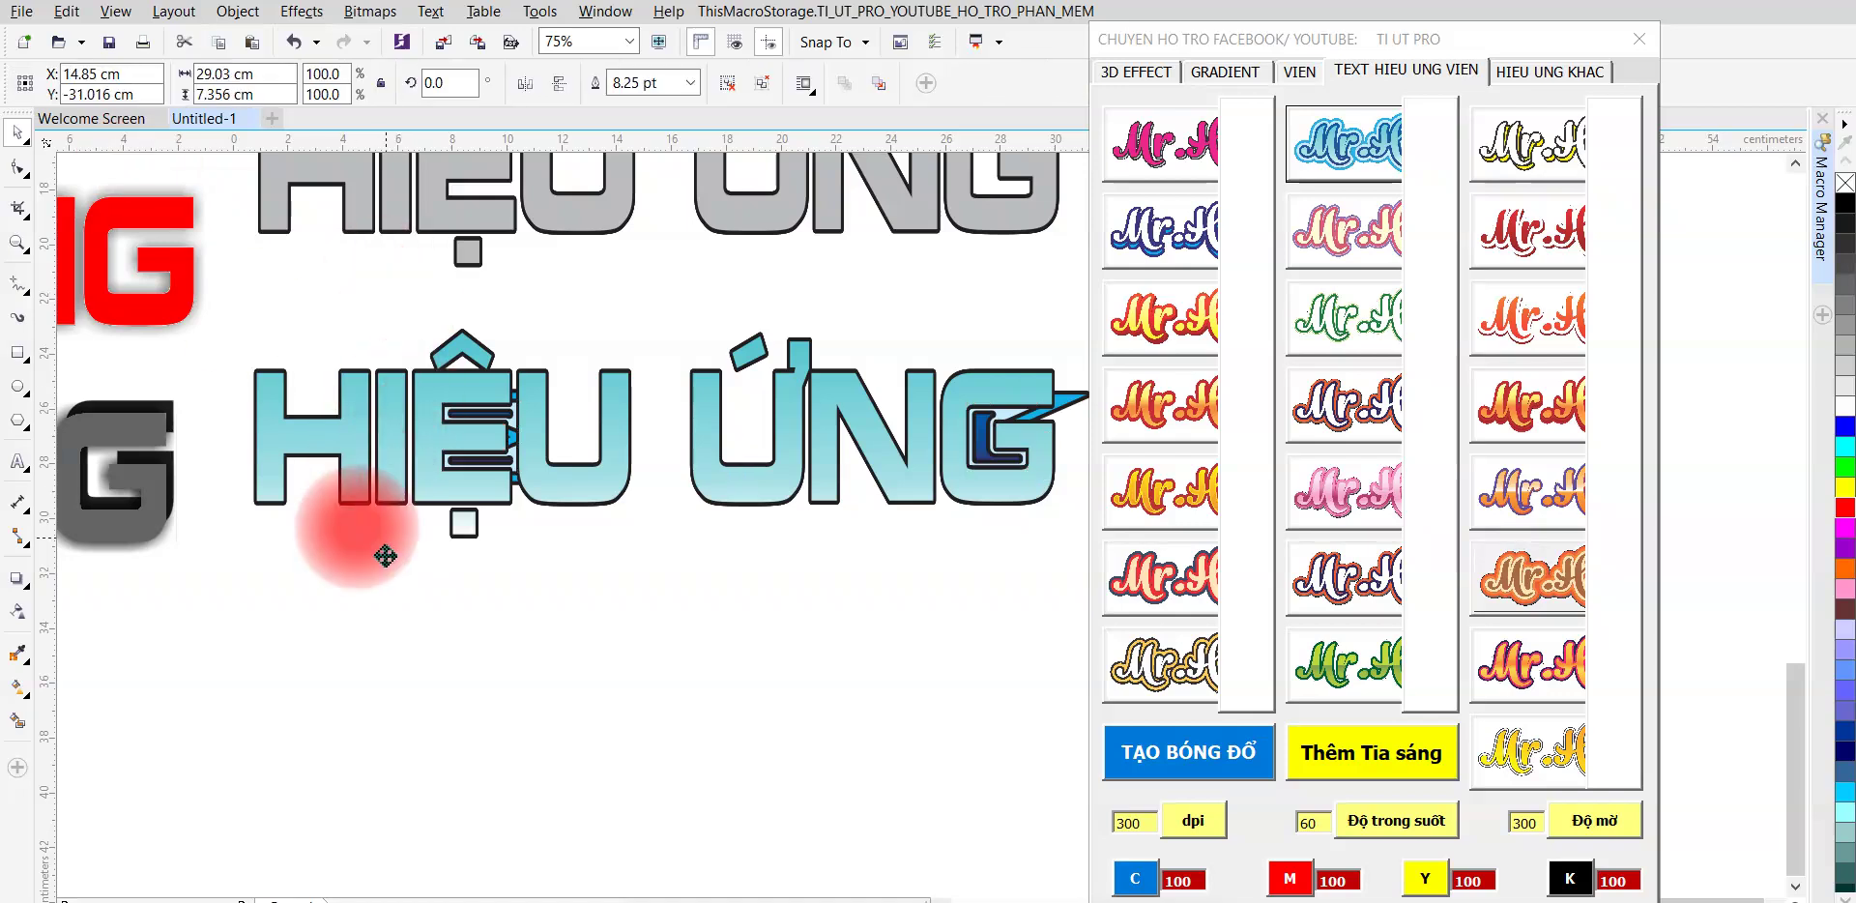
left_click(1142, 410)
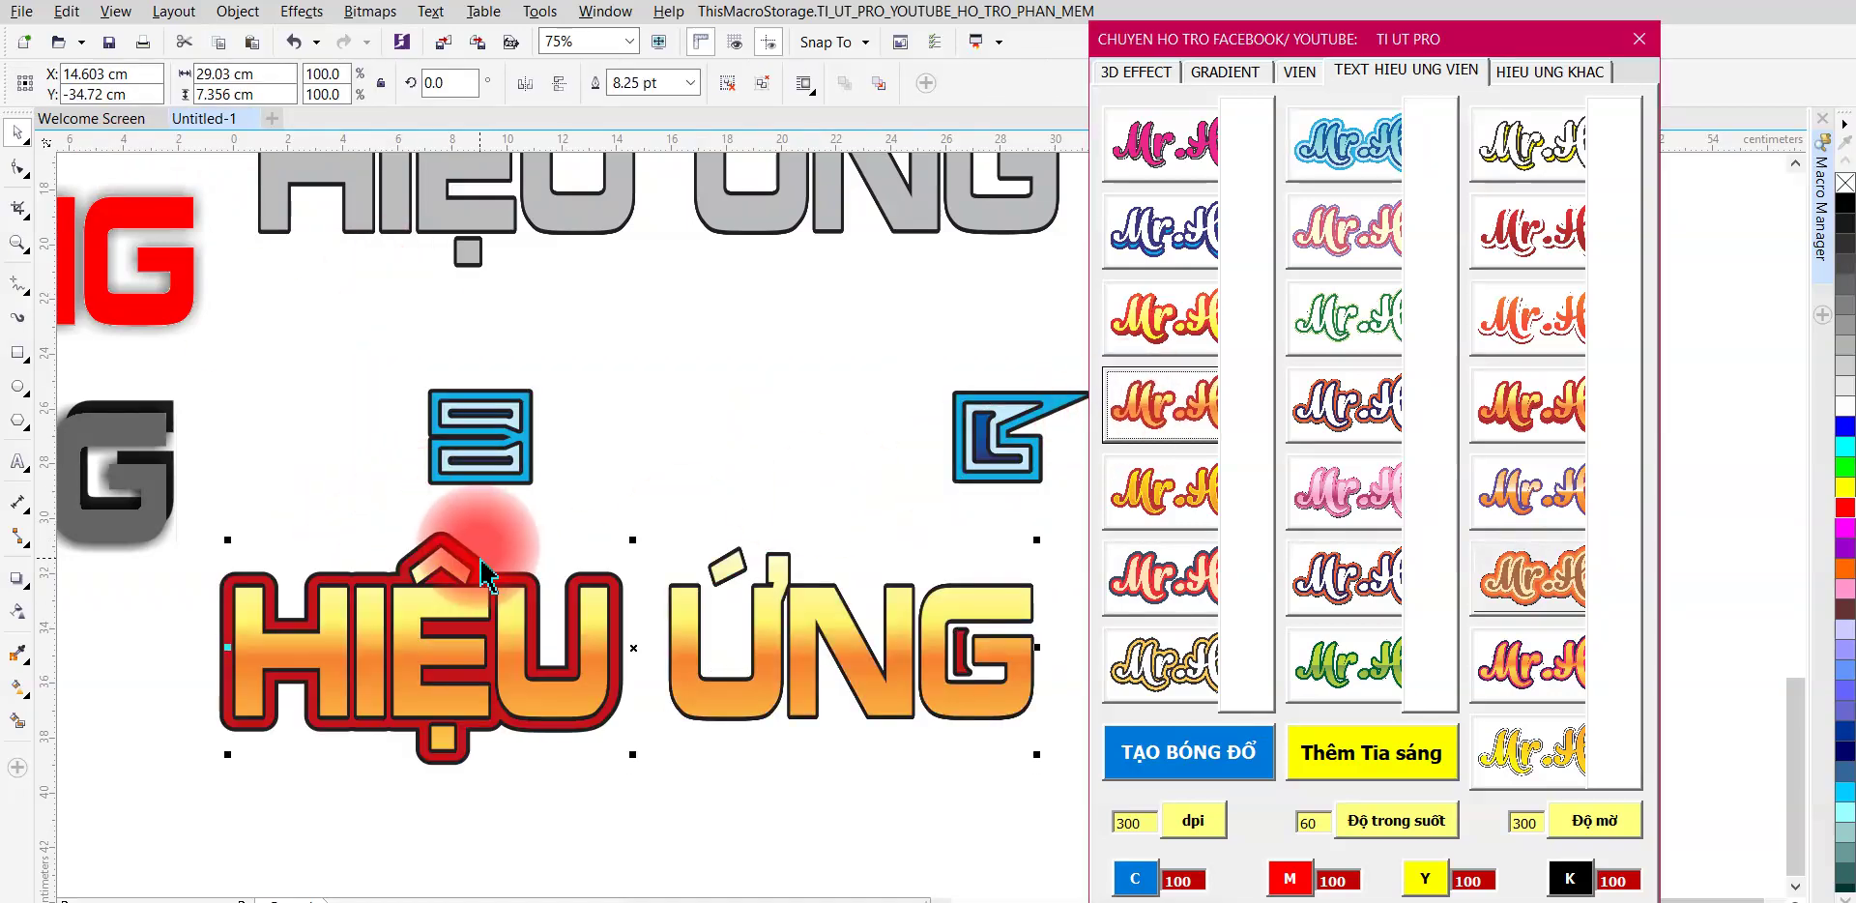
- Copy the outlined HIỆU ỨNG text lower down and give it the red-orange gradient style
left_click_drag(511, 556, 519, 372)
scroll(493, 386, "up", 2)
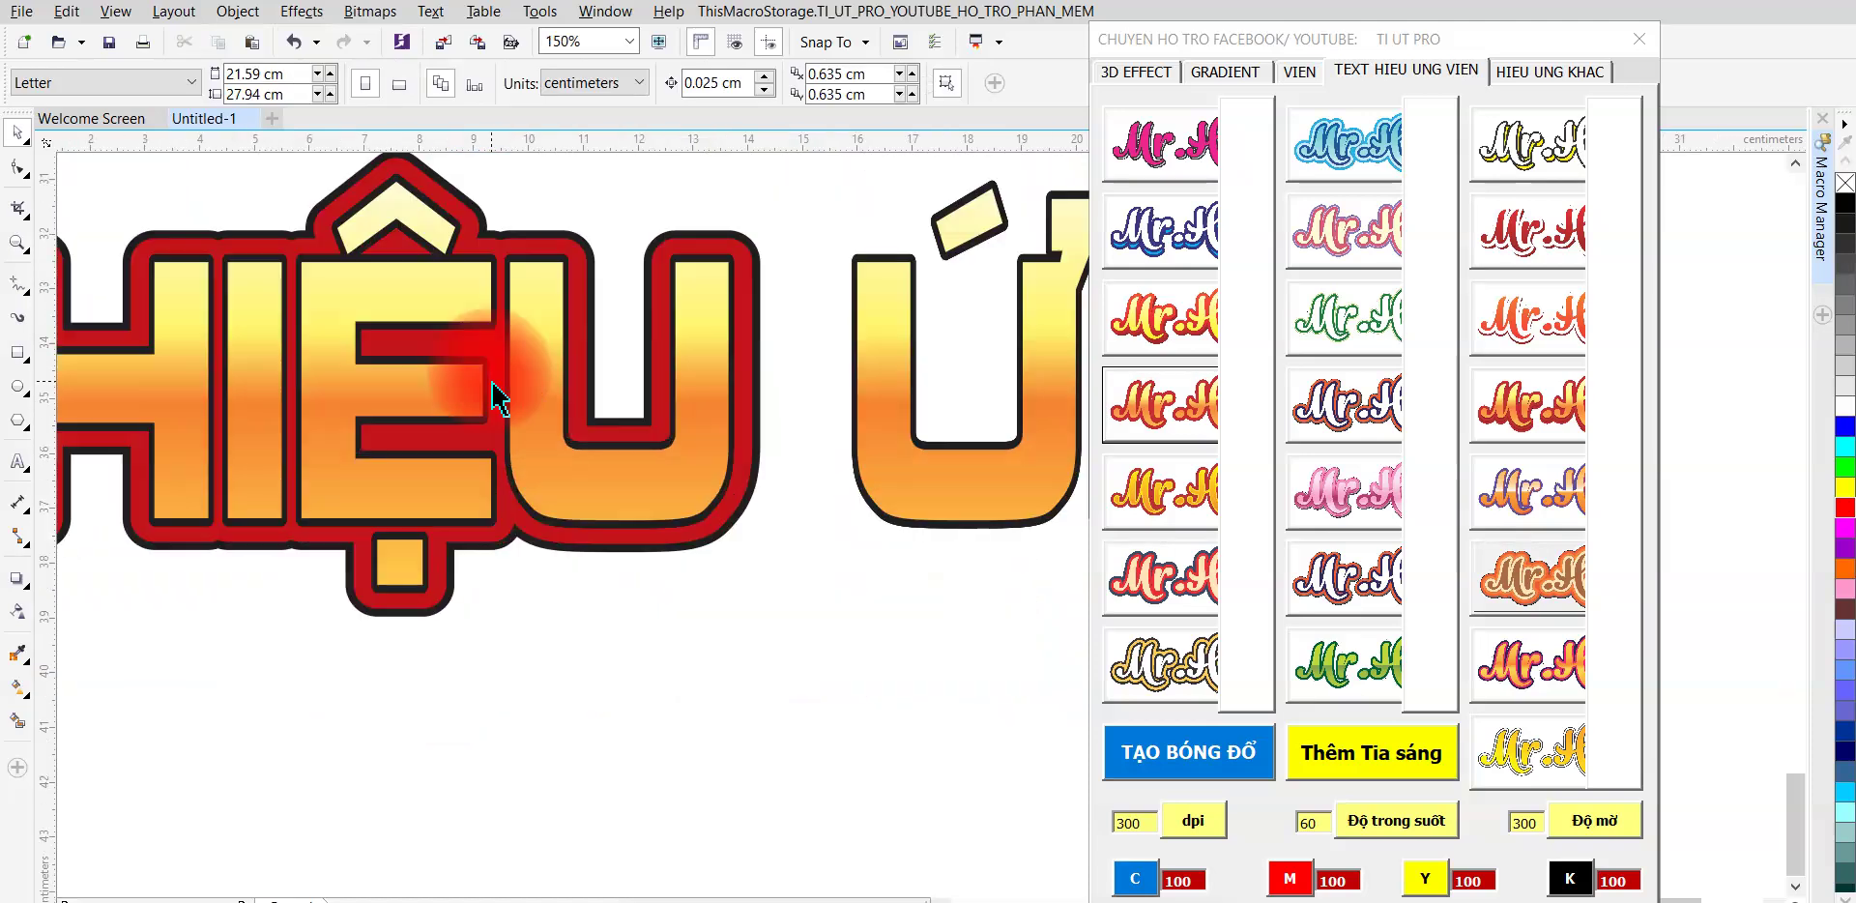
scroll(489, 390, "down", 4)
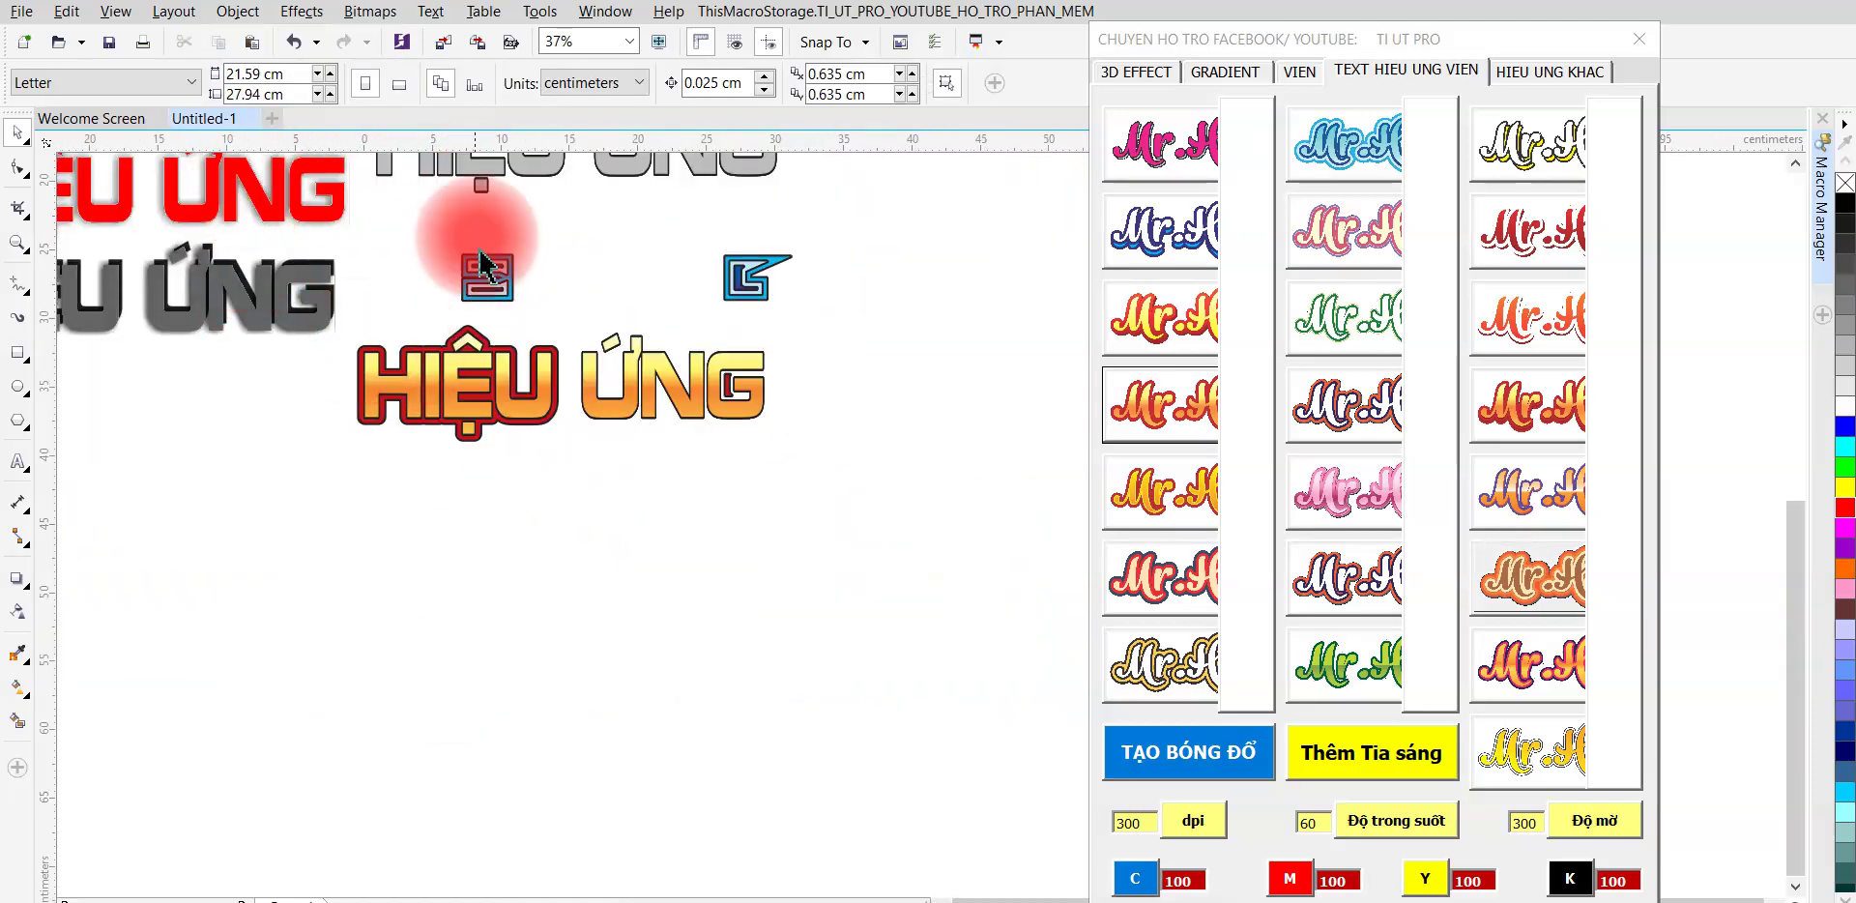
scroll(478, 406, "up", 3)
left_click_drag(374, 160, 476, 667)
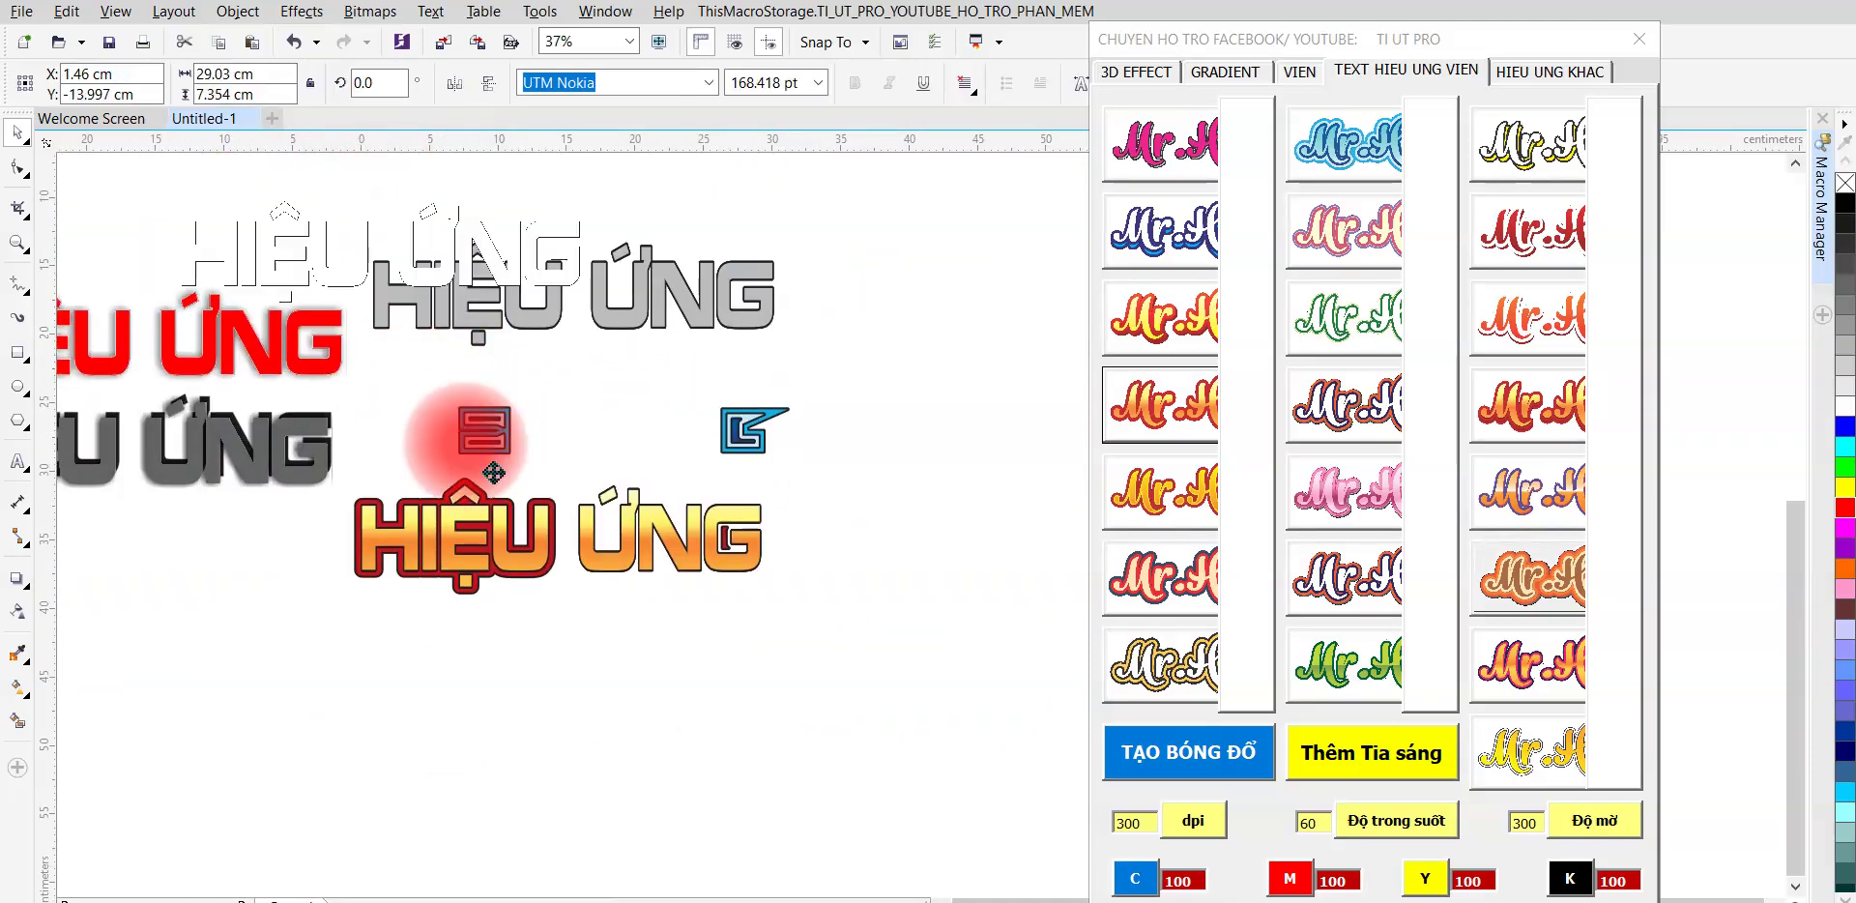
left_click(1146, 399)
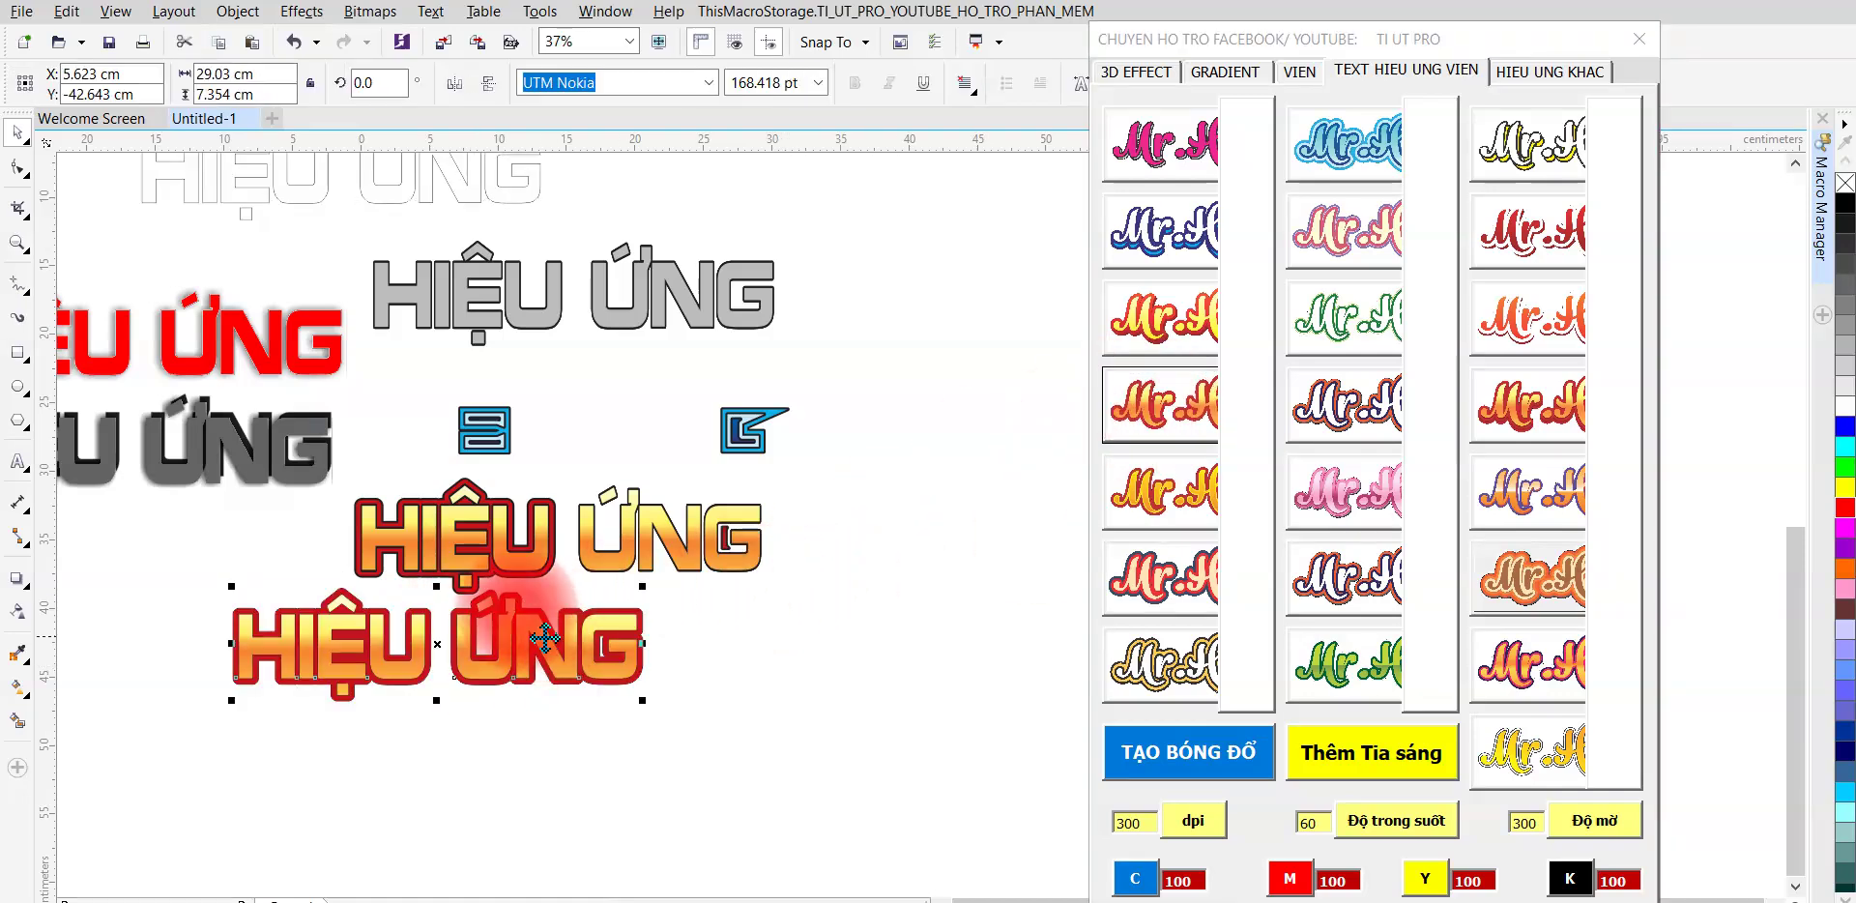
- Add another styled gradient copy below, then place a pale copy mid-canvas
scroll(541, 628, "down", 3)
left_click_drag(548, 423, 534, 639)
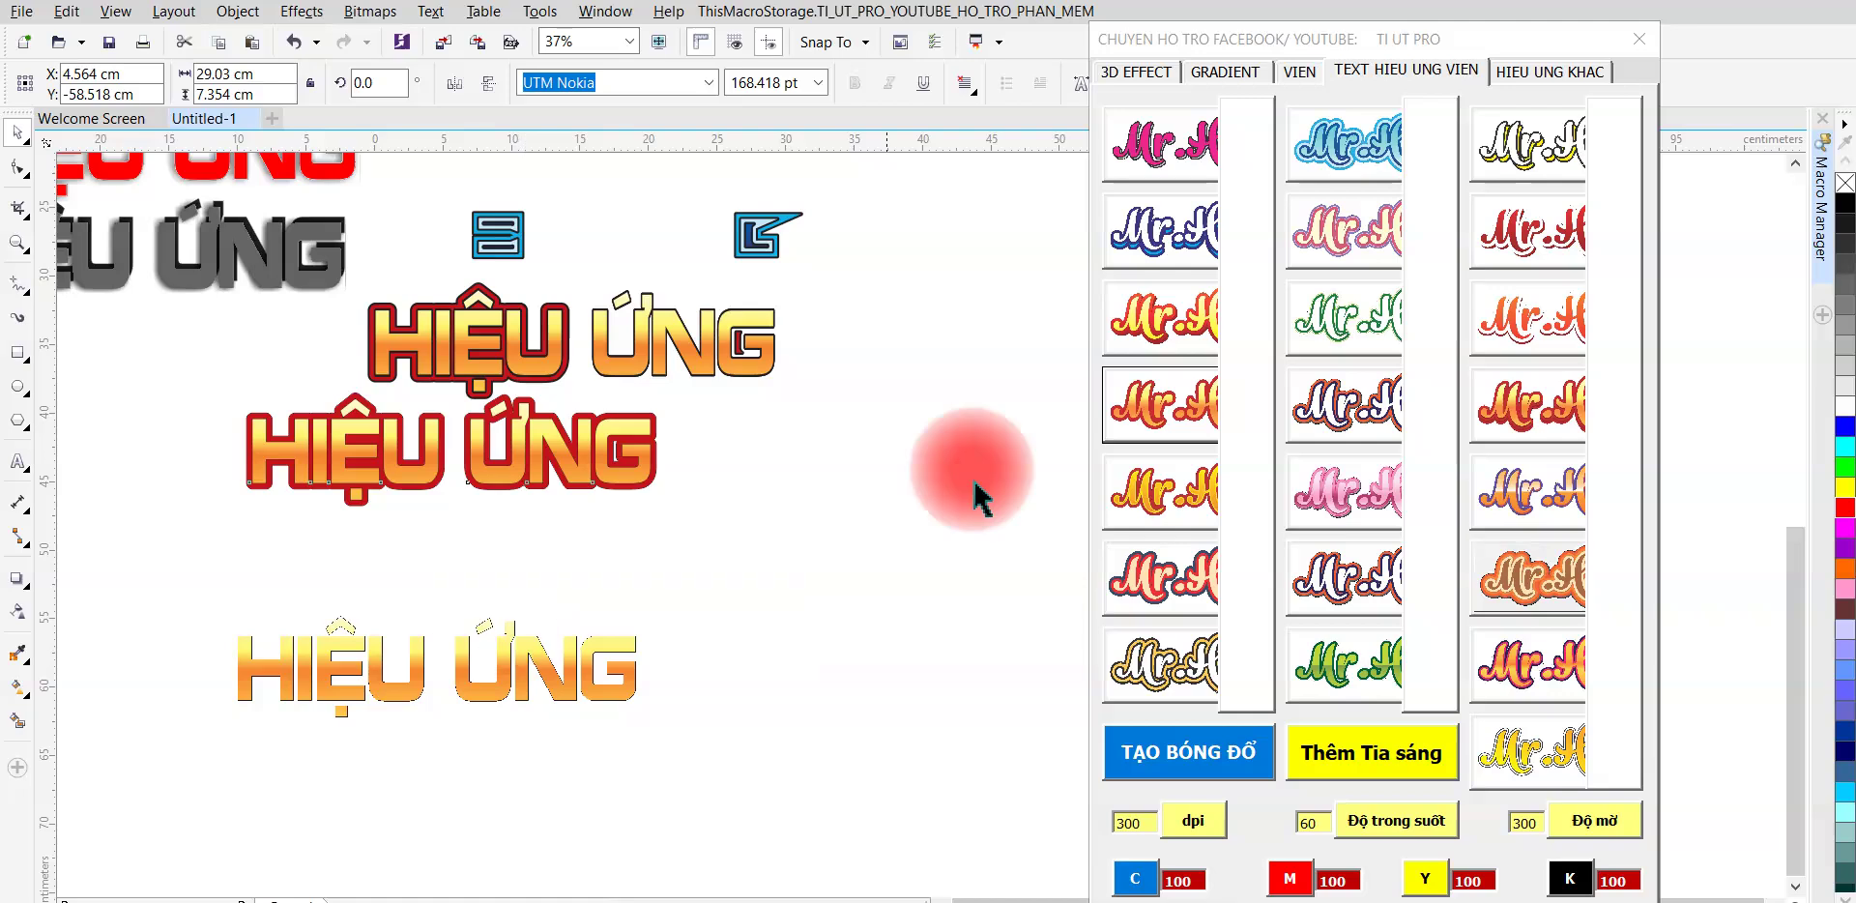
left_click(1175, 495)
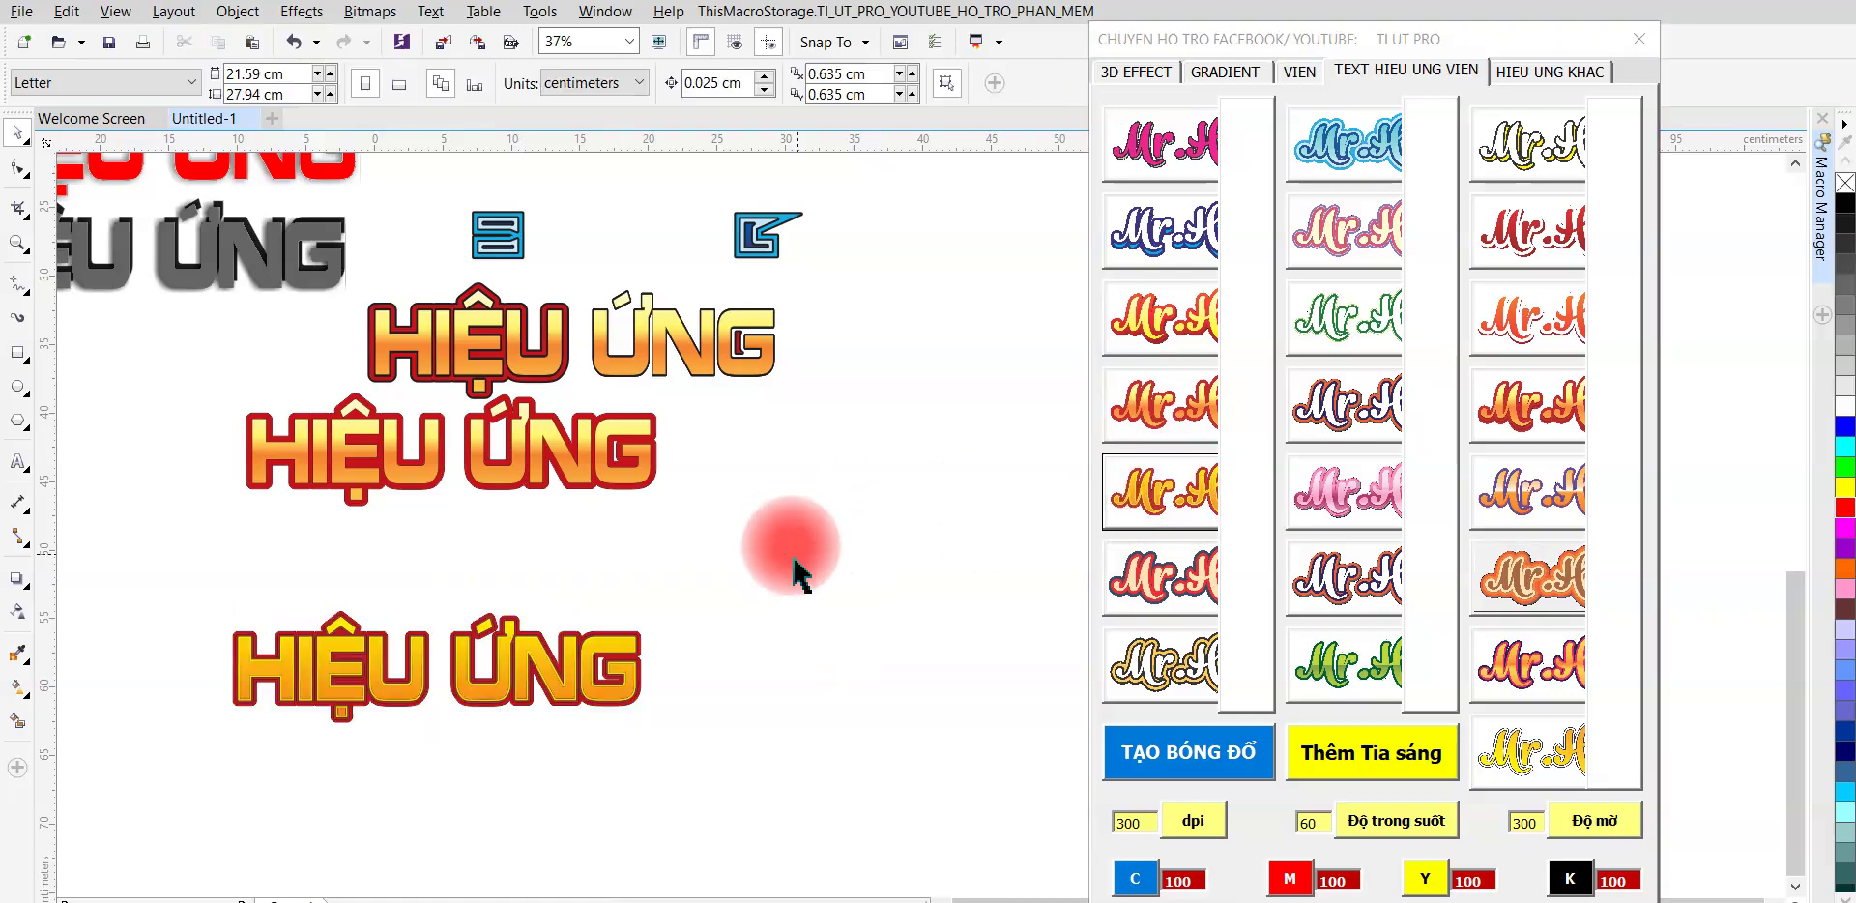
left_click_drag(527, 641, 720, 534)
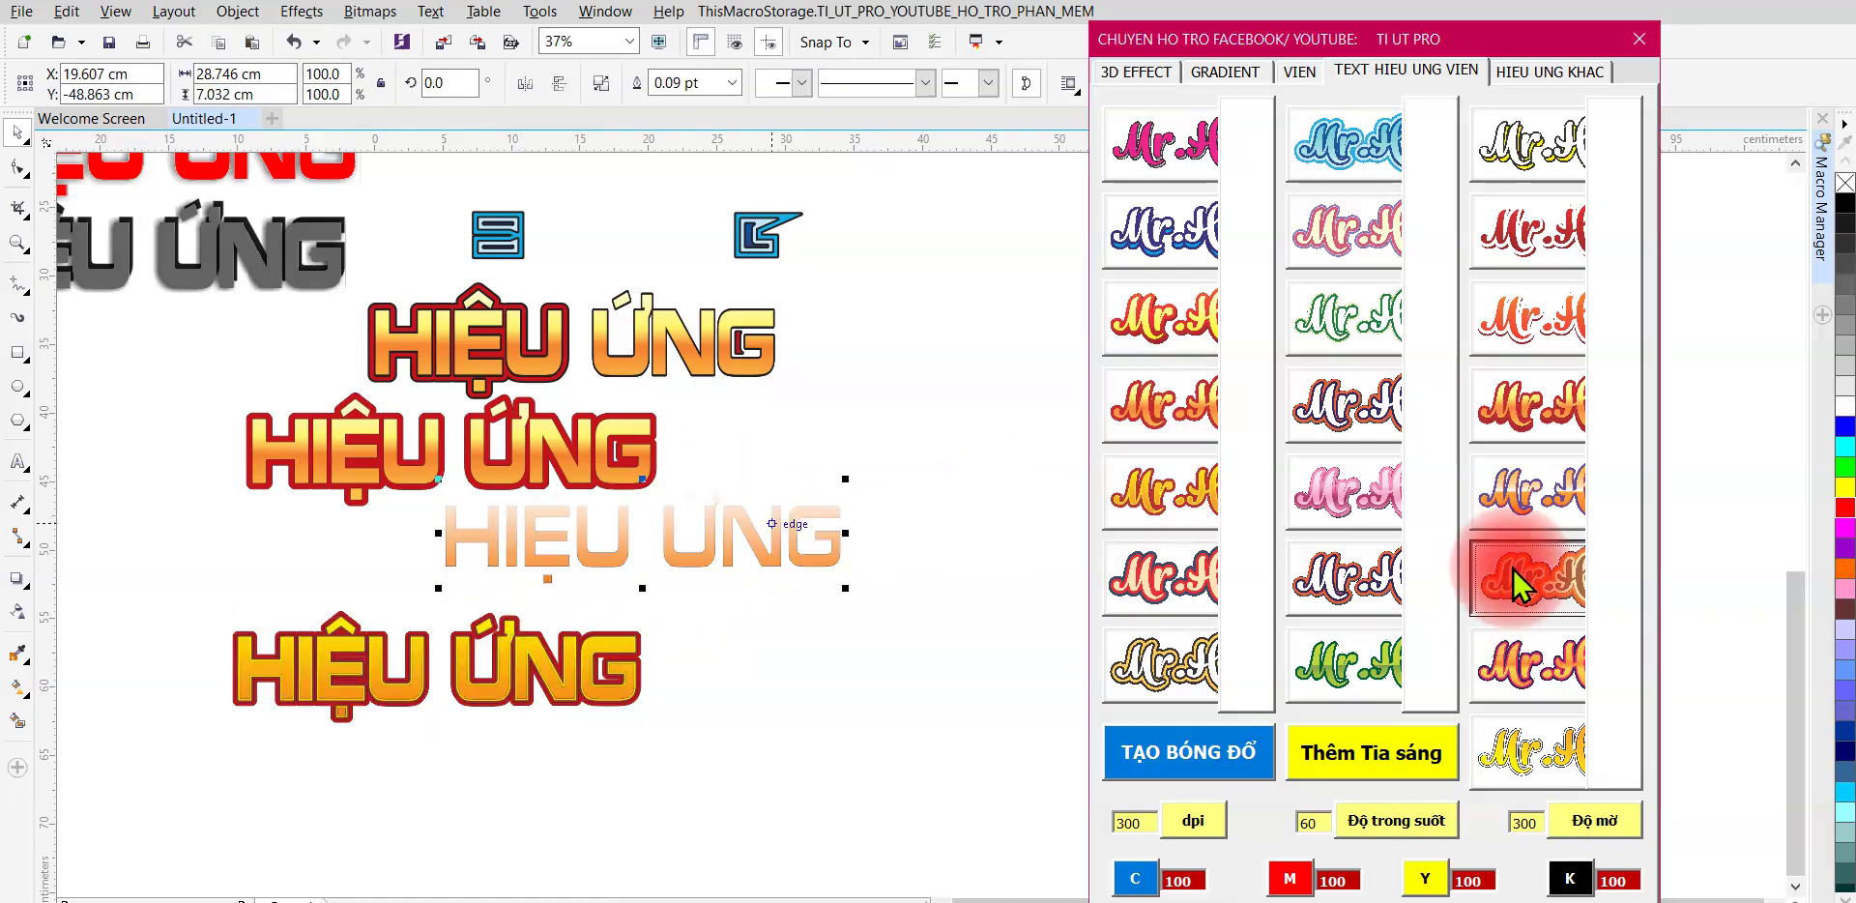
- Give the middle copy the orange glowing outline and try cyan, blue-violet, grey, dark fills
left_click(1512, 566)
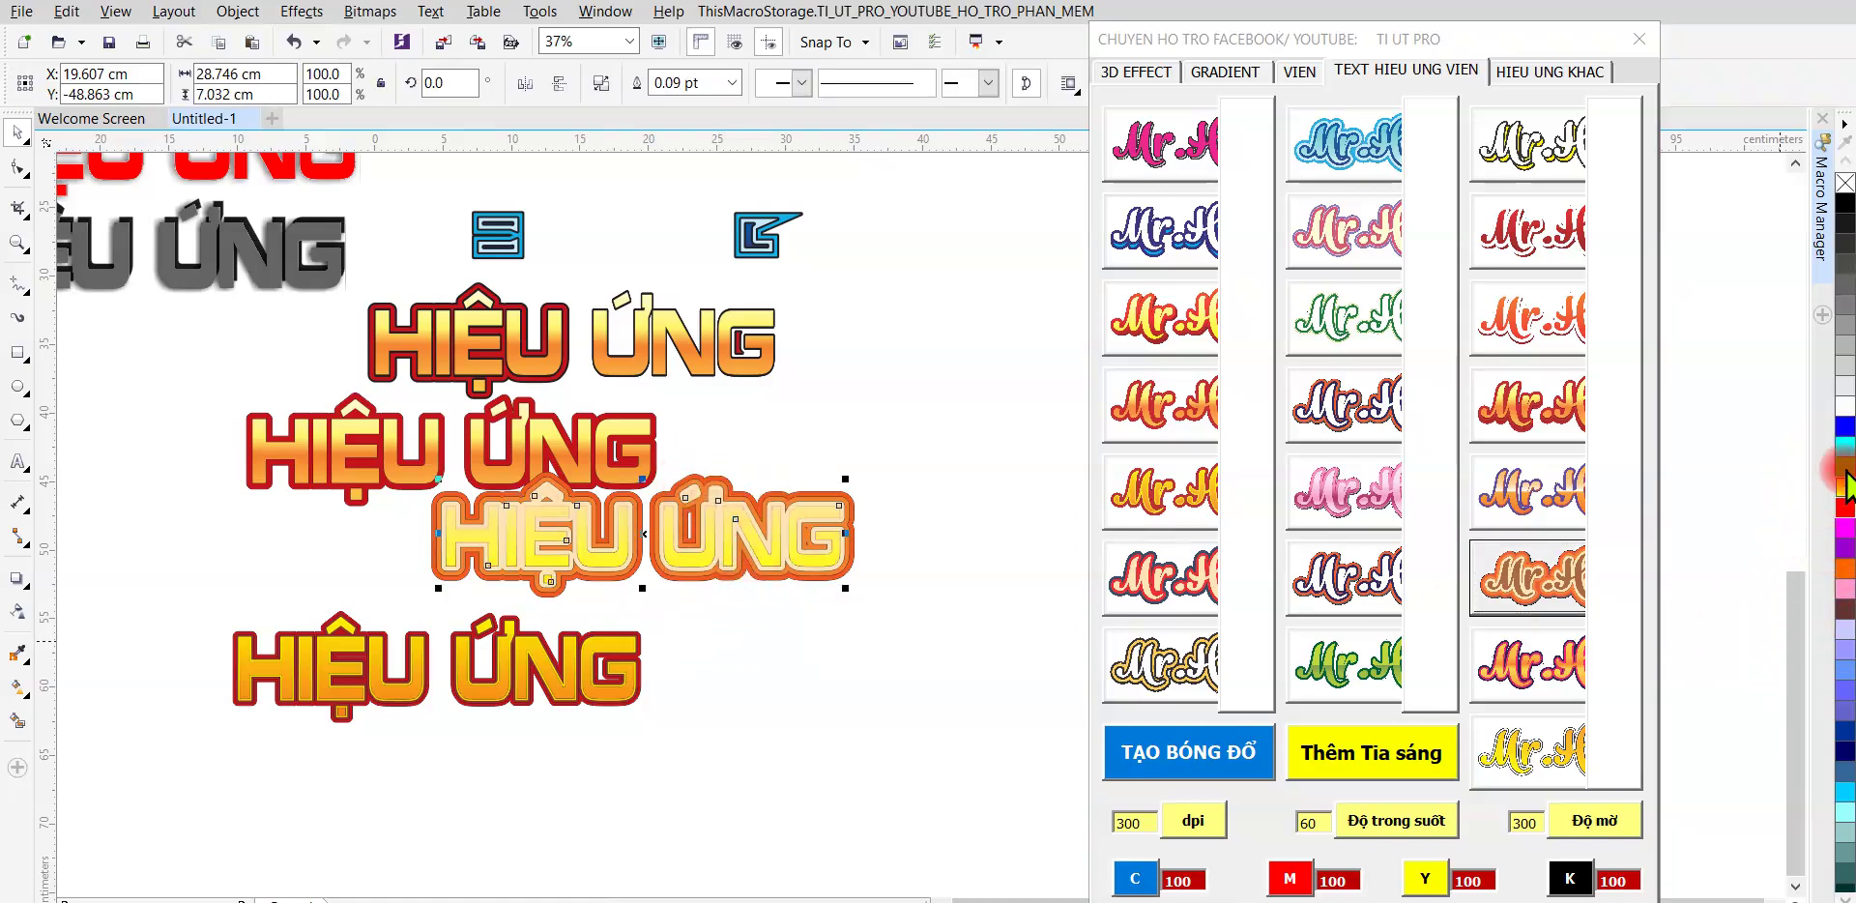
left_click_drag(1835, 613, 1848, 429)
left_click(1847, 412)
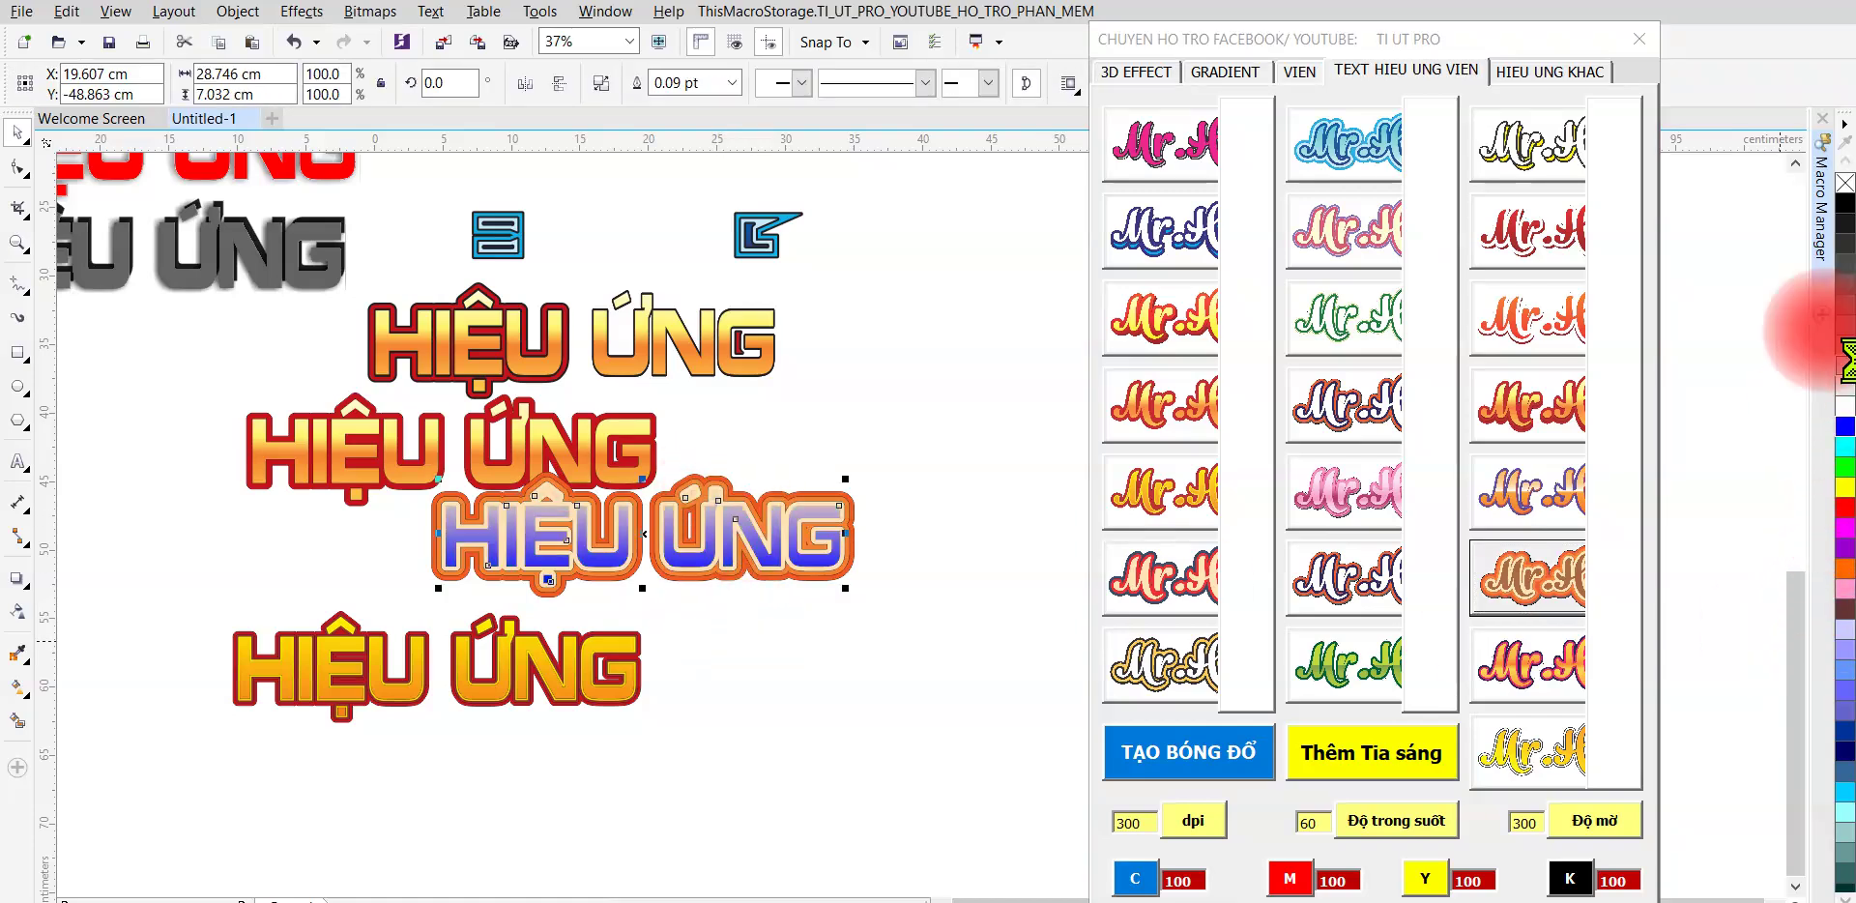
left_click(1846, 370)
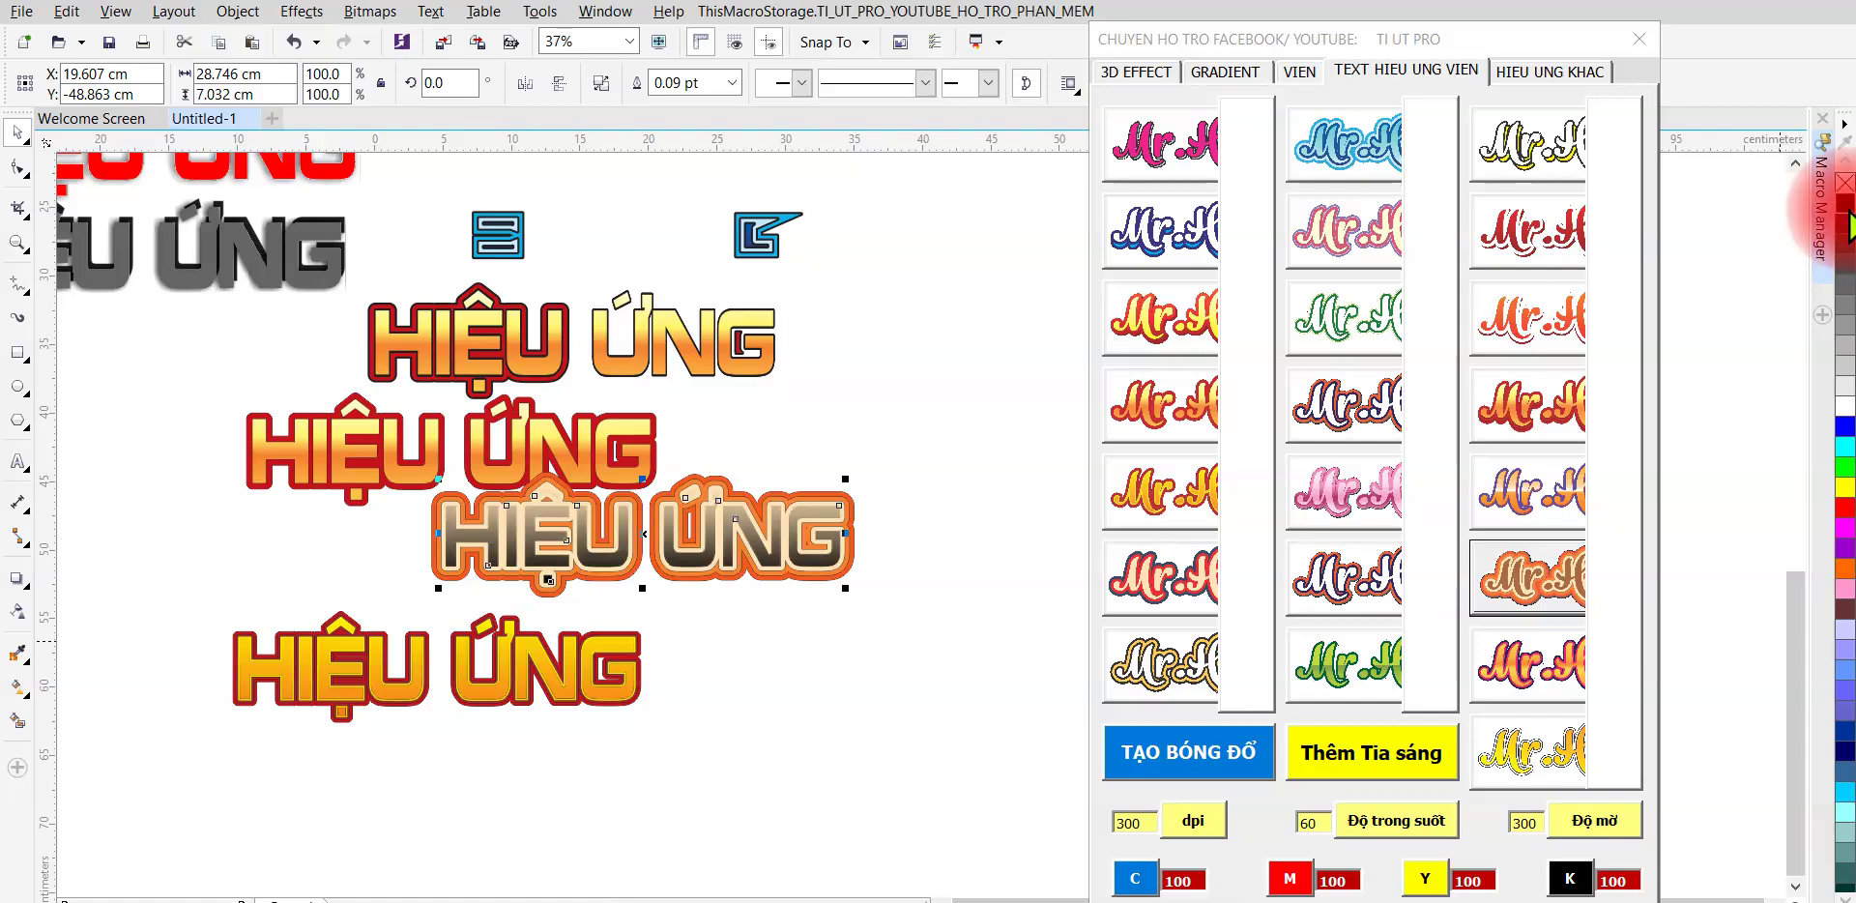
left_click(705, 530)
- Remove the middle copy's transparency, fill it solid red, and drag a copy below right
left_click(713, 522)
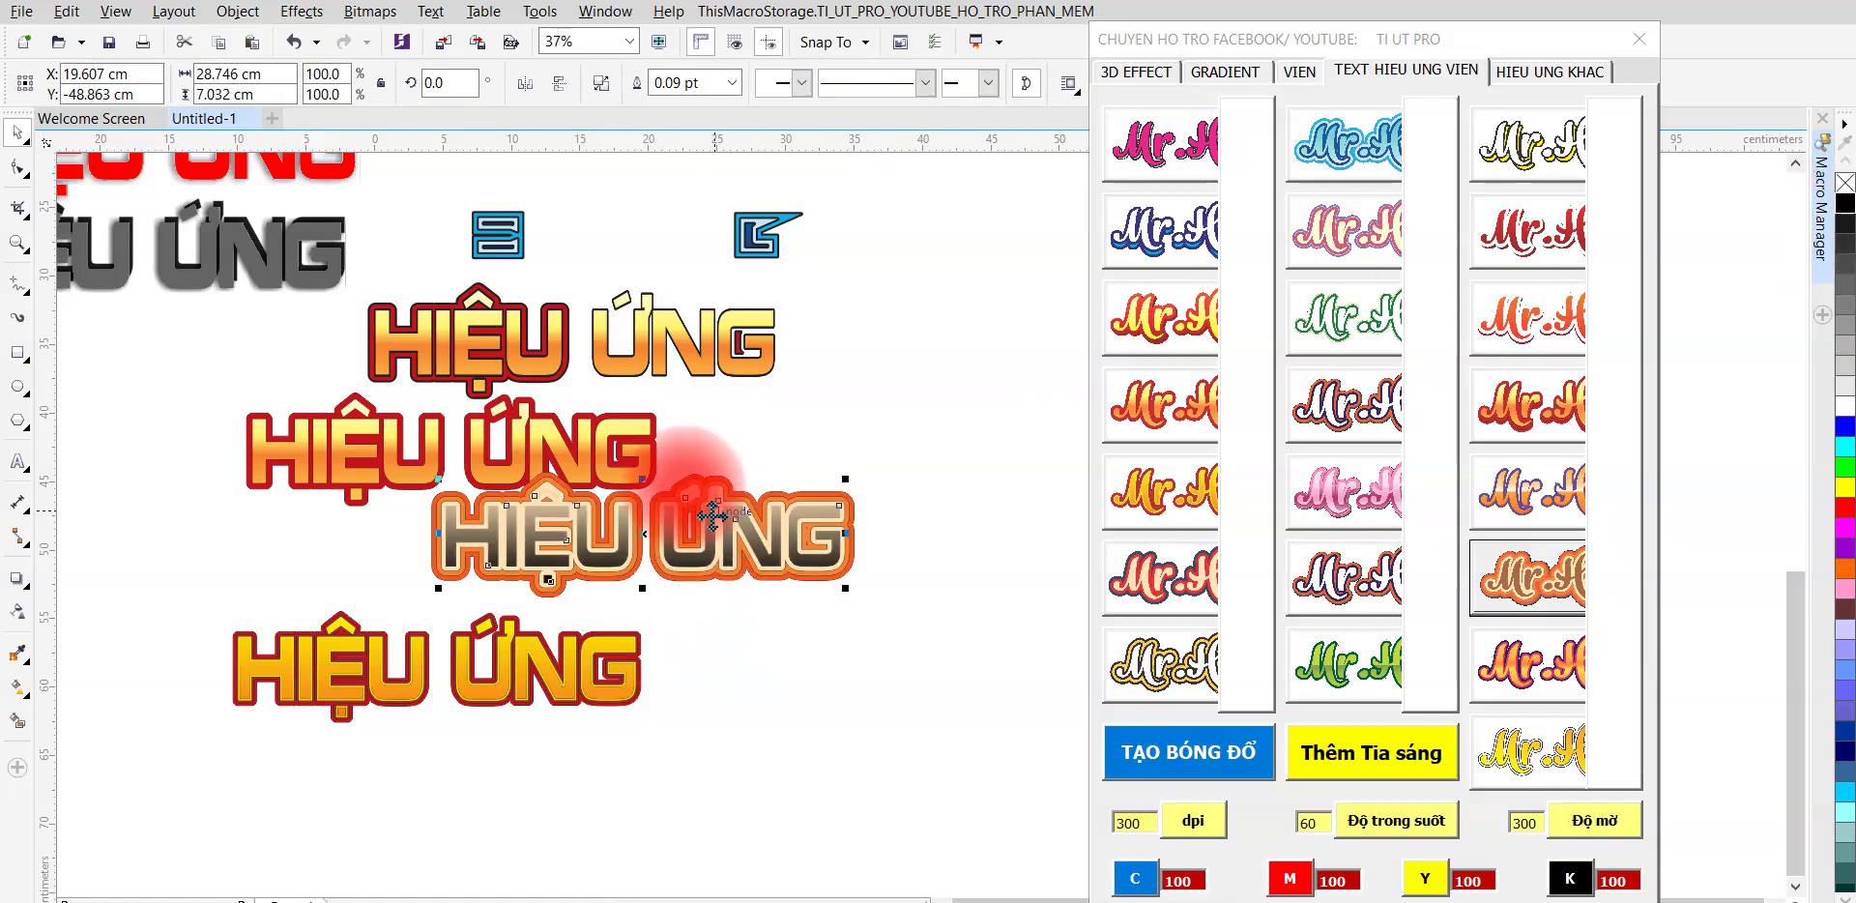
left_click(16, 612)
left_click(25, 83)
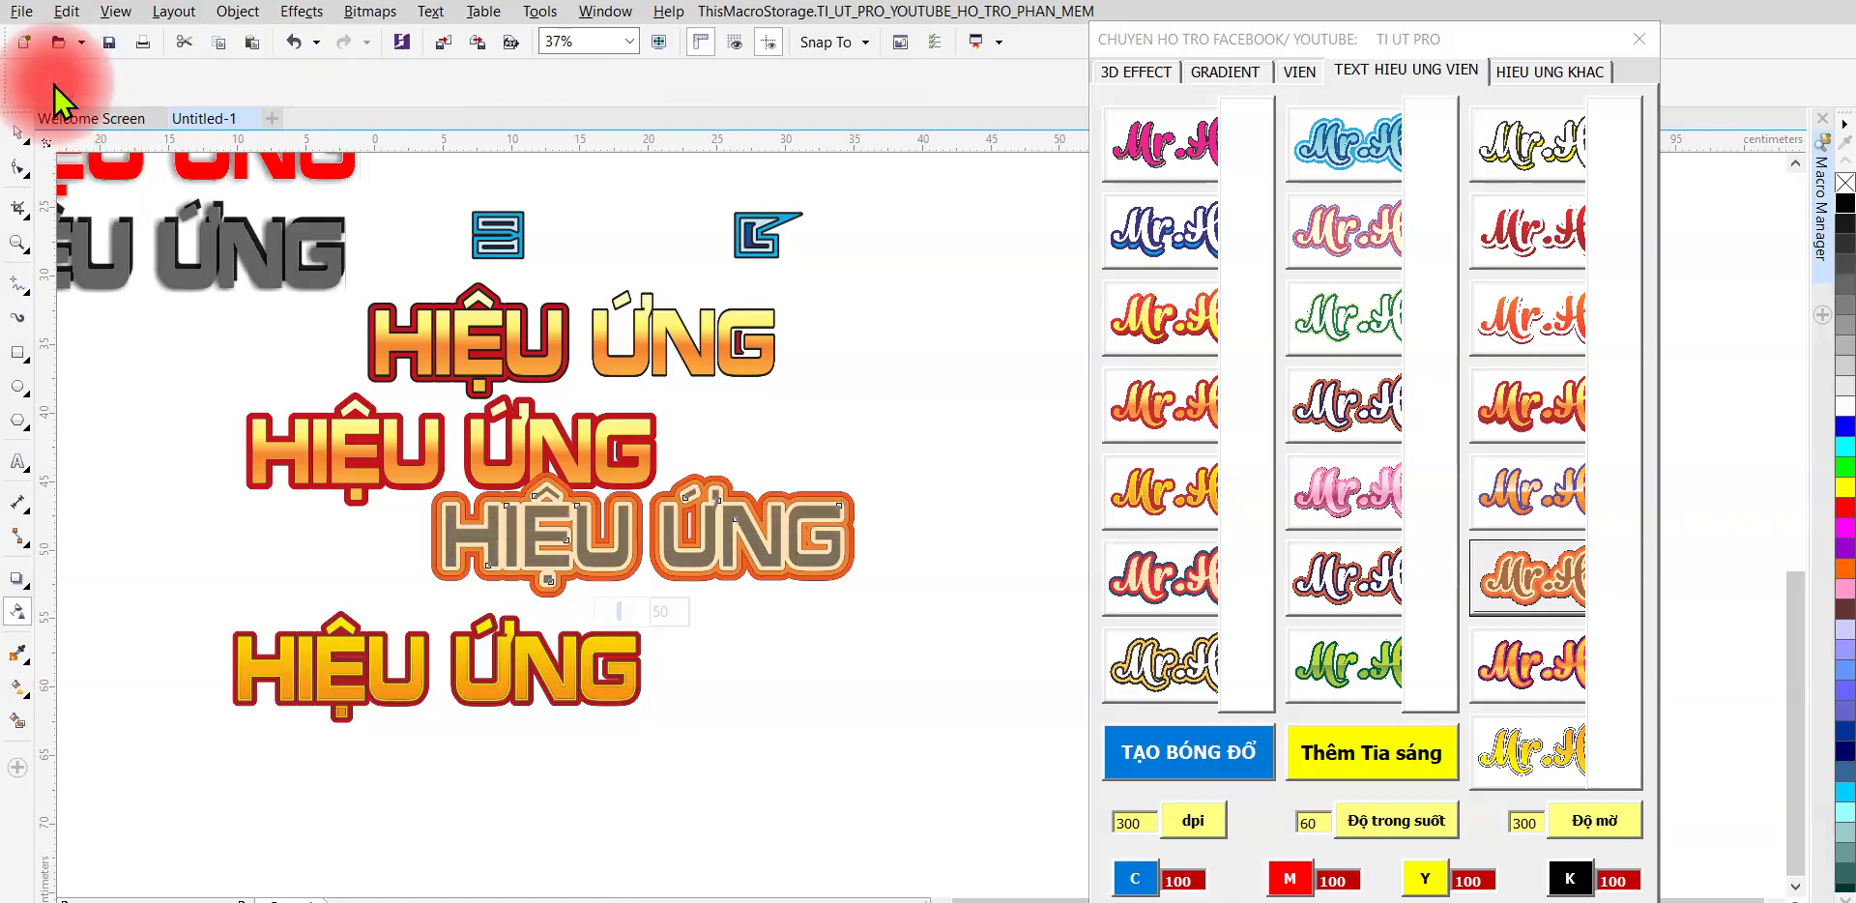
left_click(1841, 507)
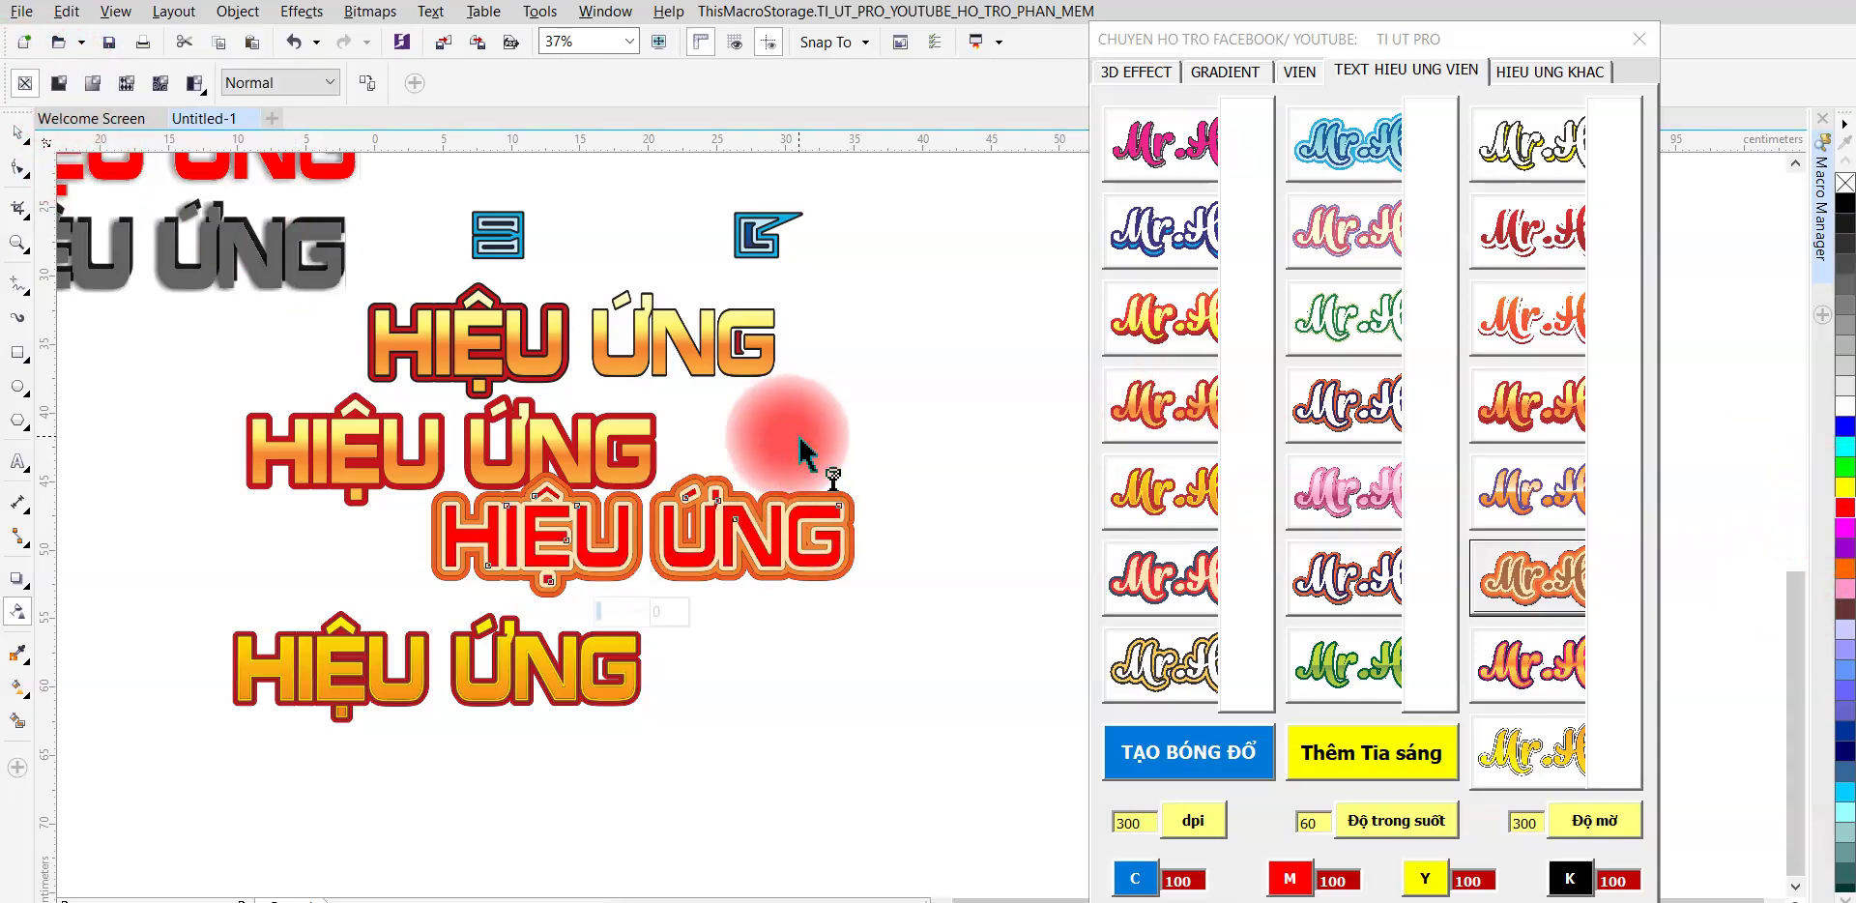
left_click(21, 133)
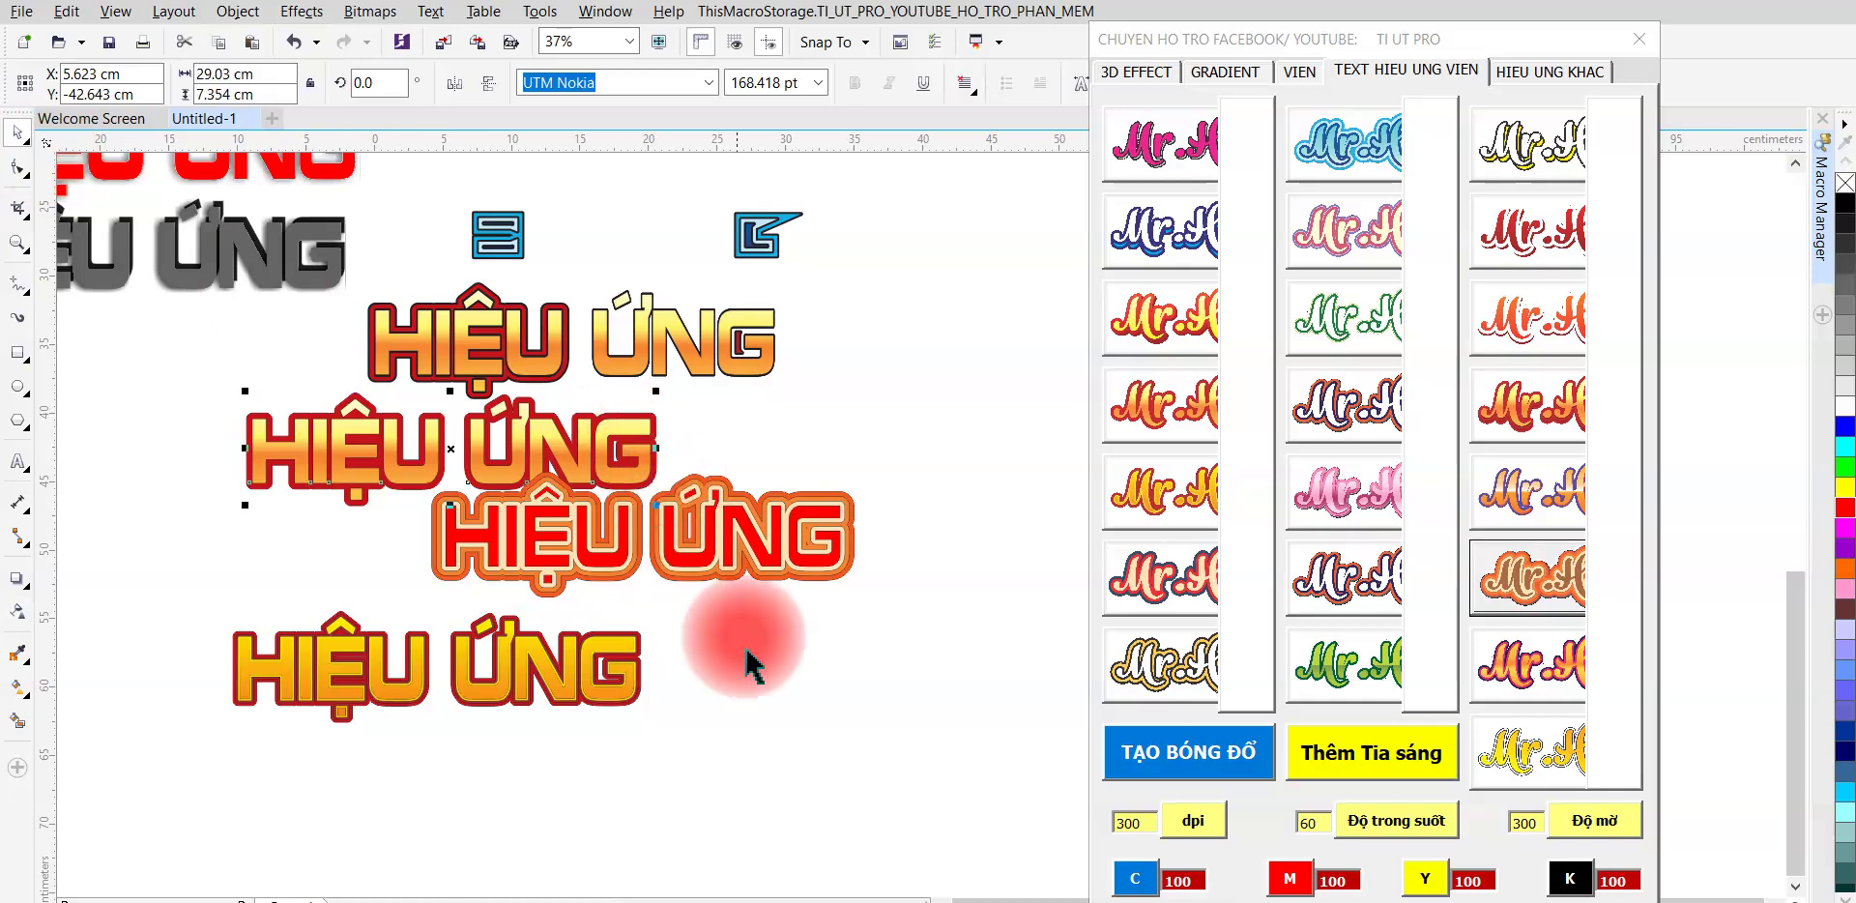
left_click_drag(450, 448, 770, 715)
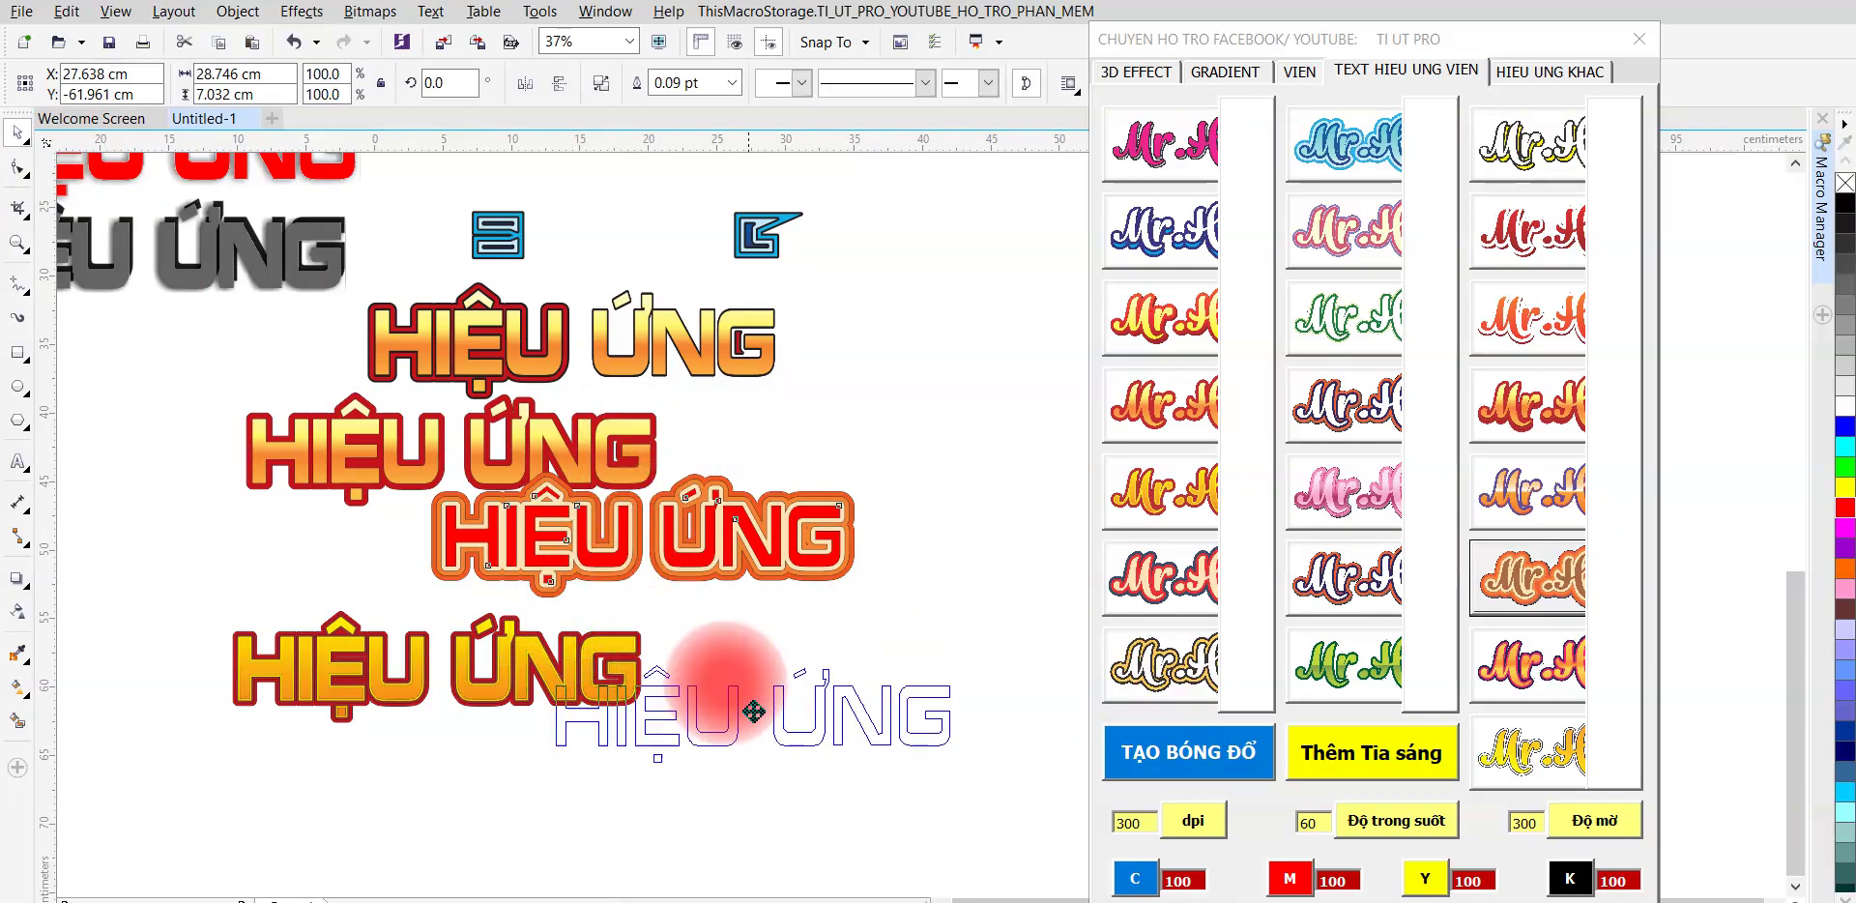
- Apply the yellow Mr.H outline style, then add a lower duplicate with a TẠO BÓNG ĐỔ shadow
left_click(1550, 751)
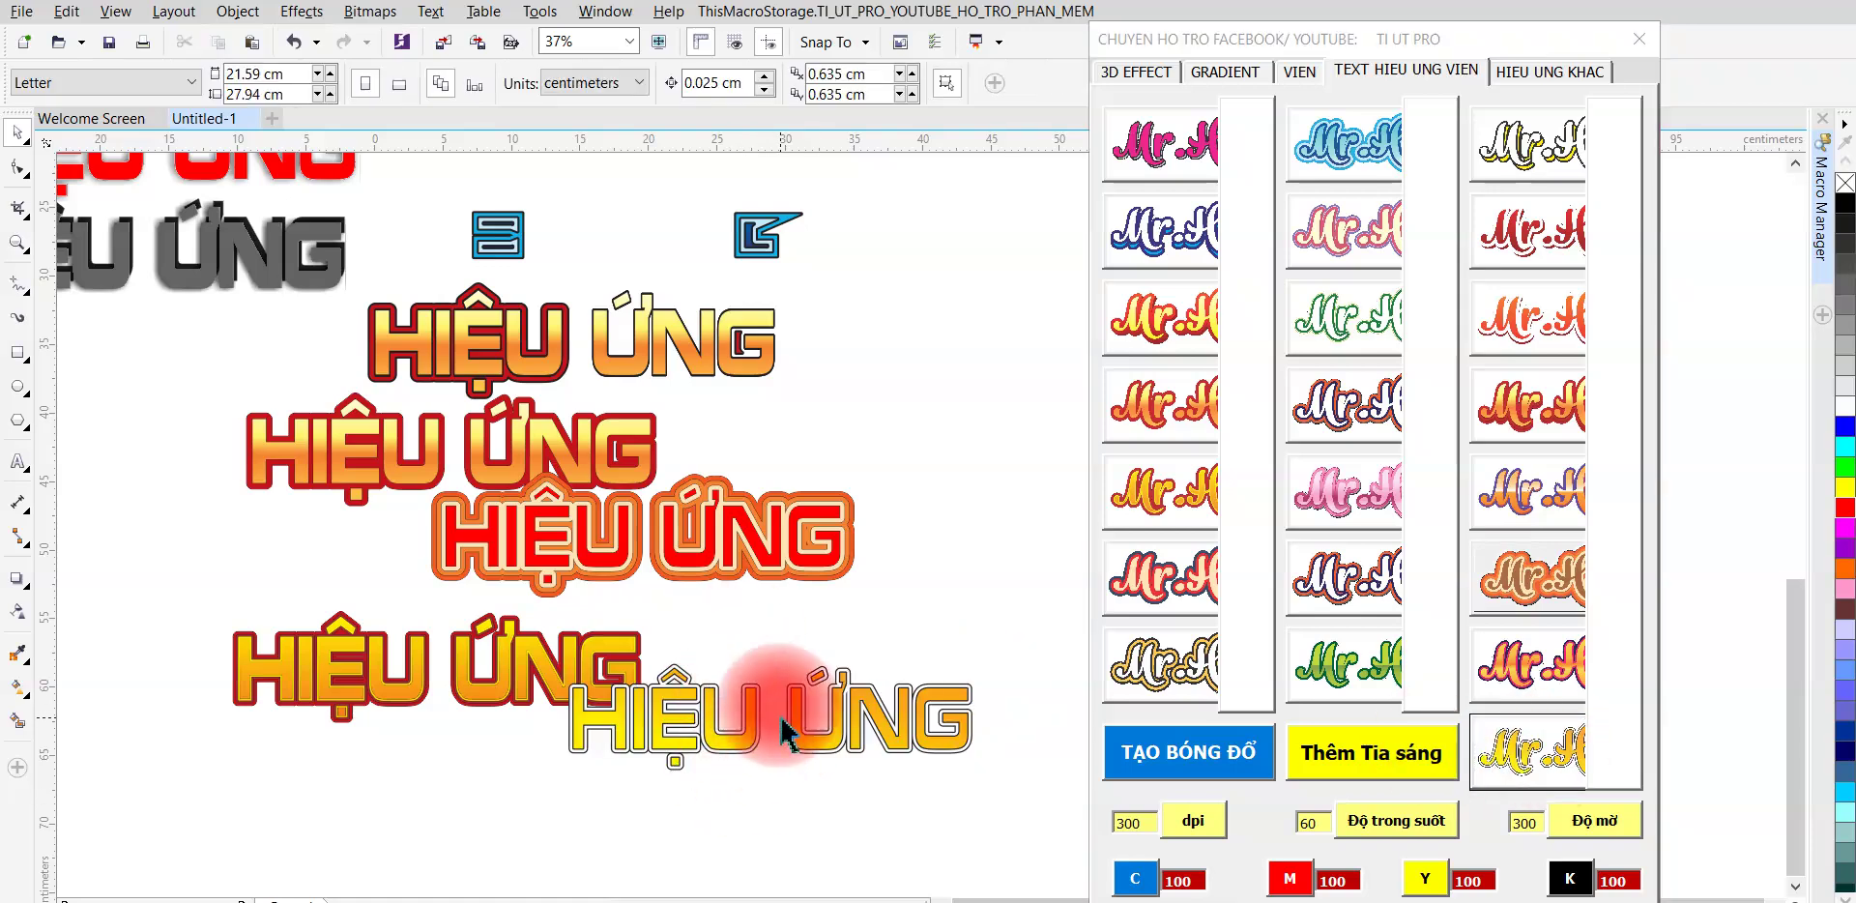
mouse_move(764, 696)
left_mouse_down()
mouse_move(687, 617)
mouse_move(830, 773)
left_mouse_up()
left_click(1150, 754)
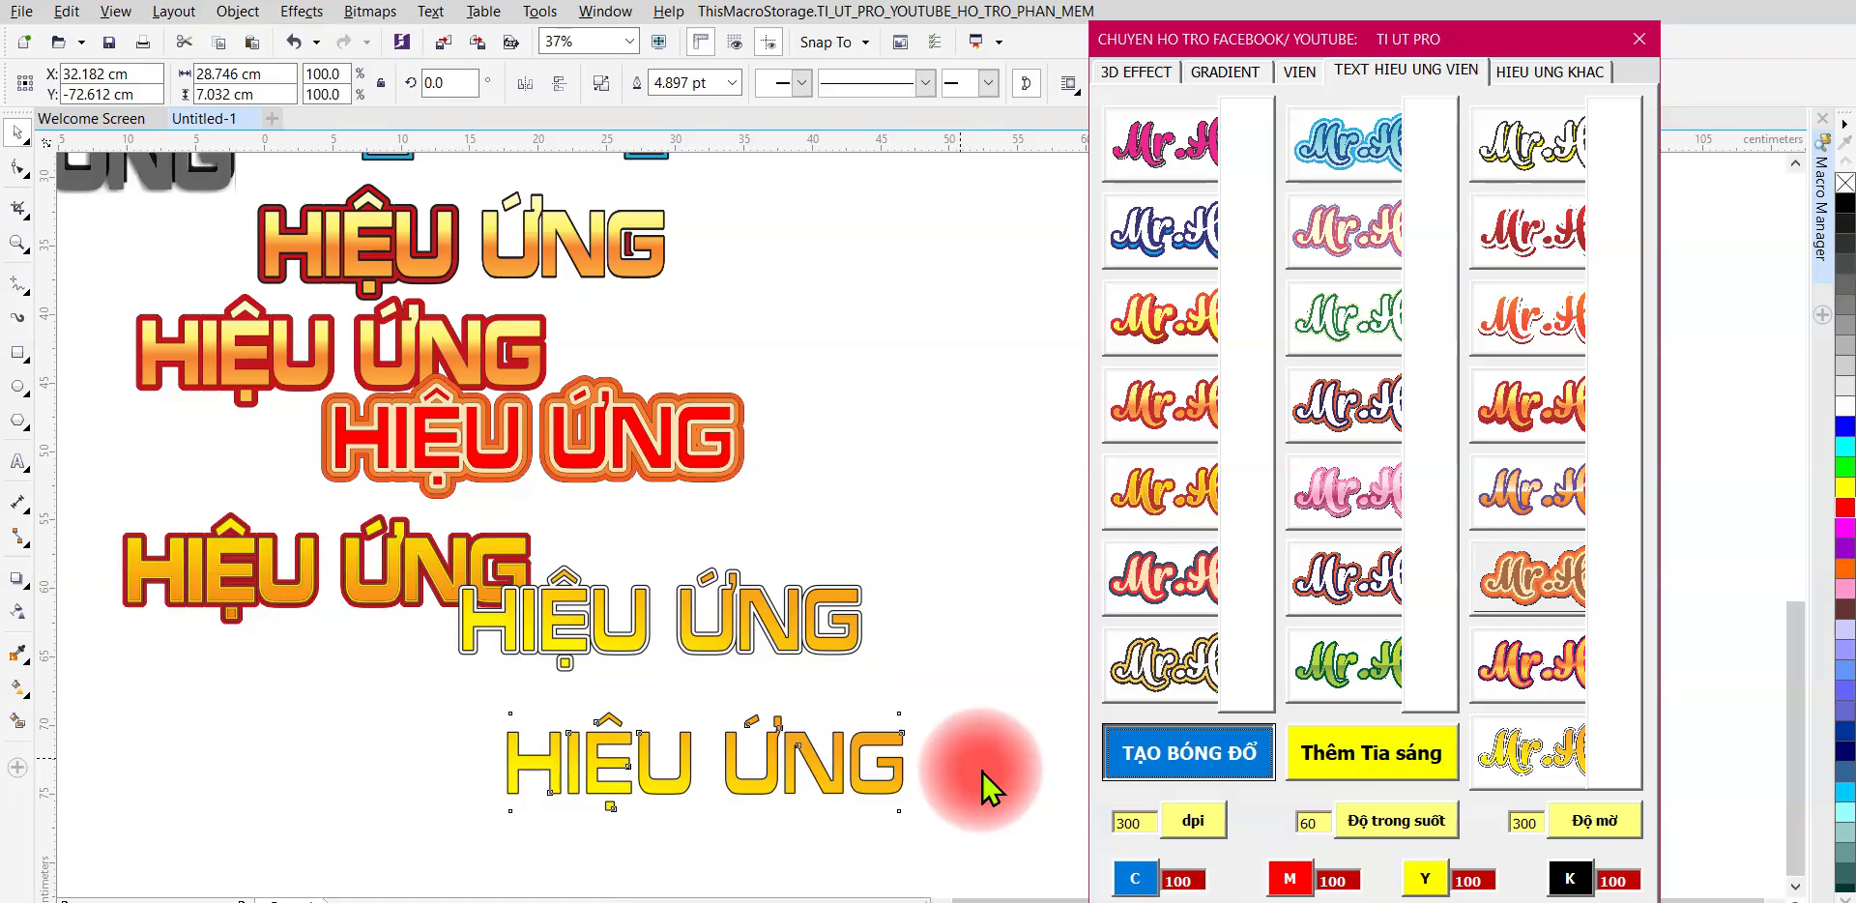
scroll(811, 764, "up", 4)
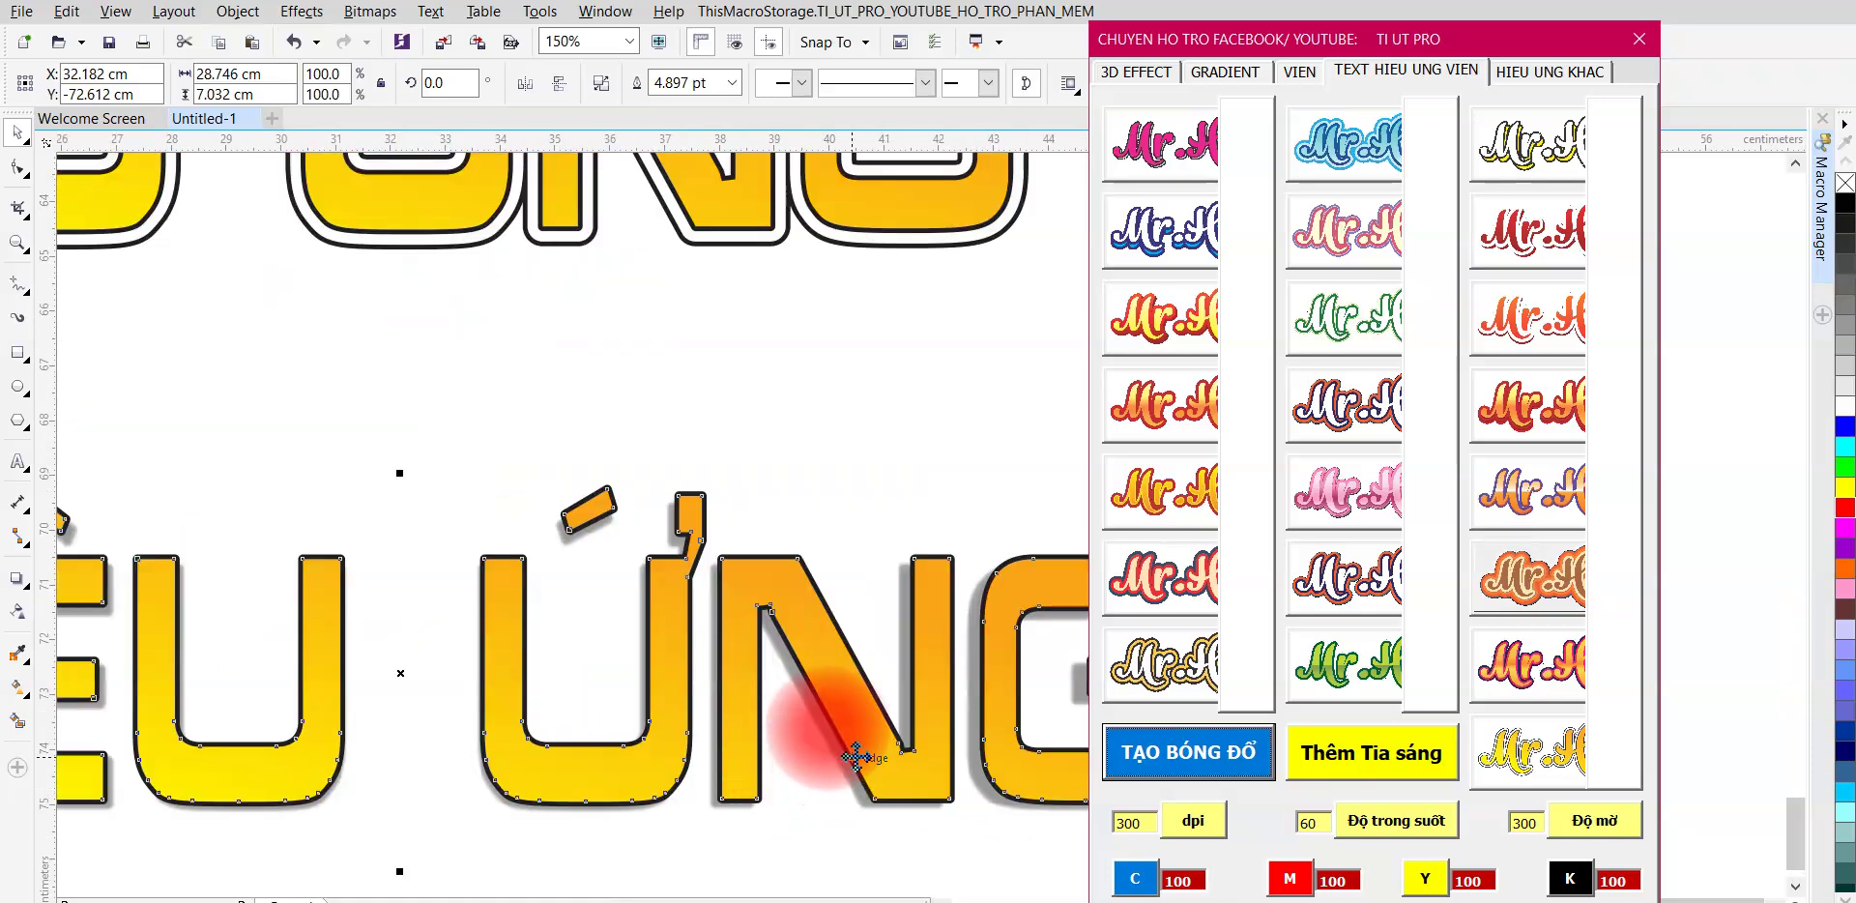
scroll(855, 756, "down", 2)
scroll(841, 715, "right", 3)
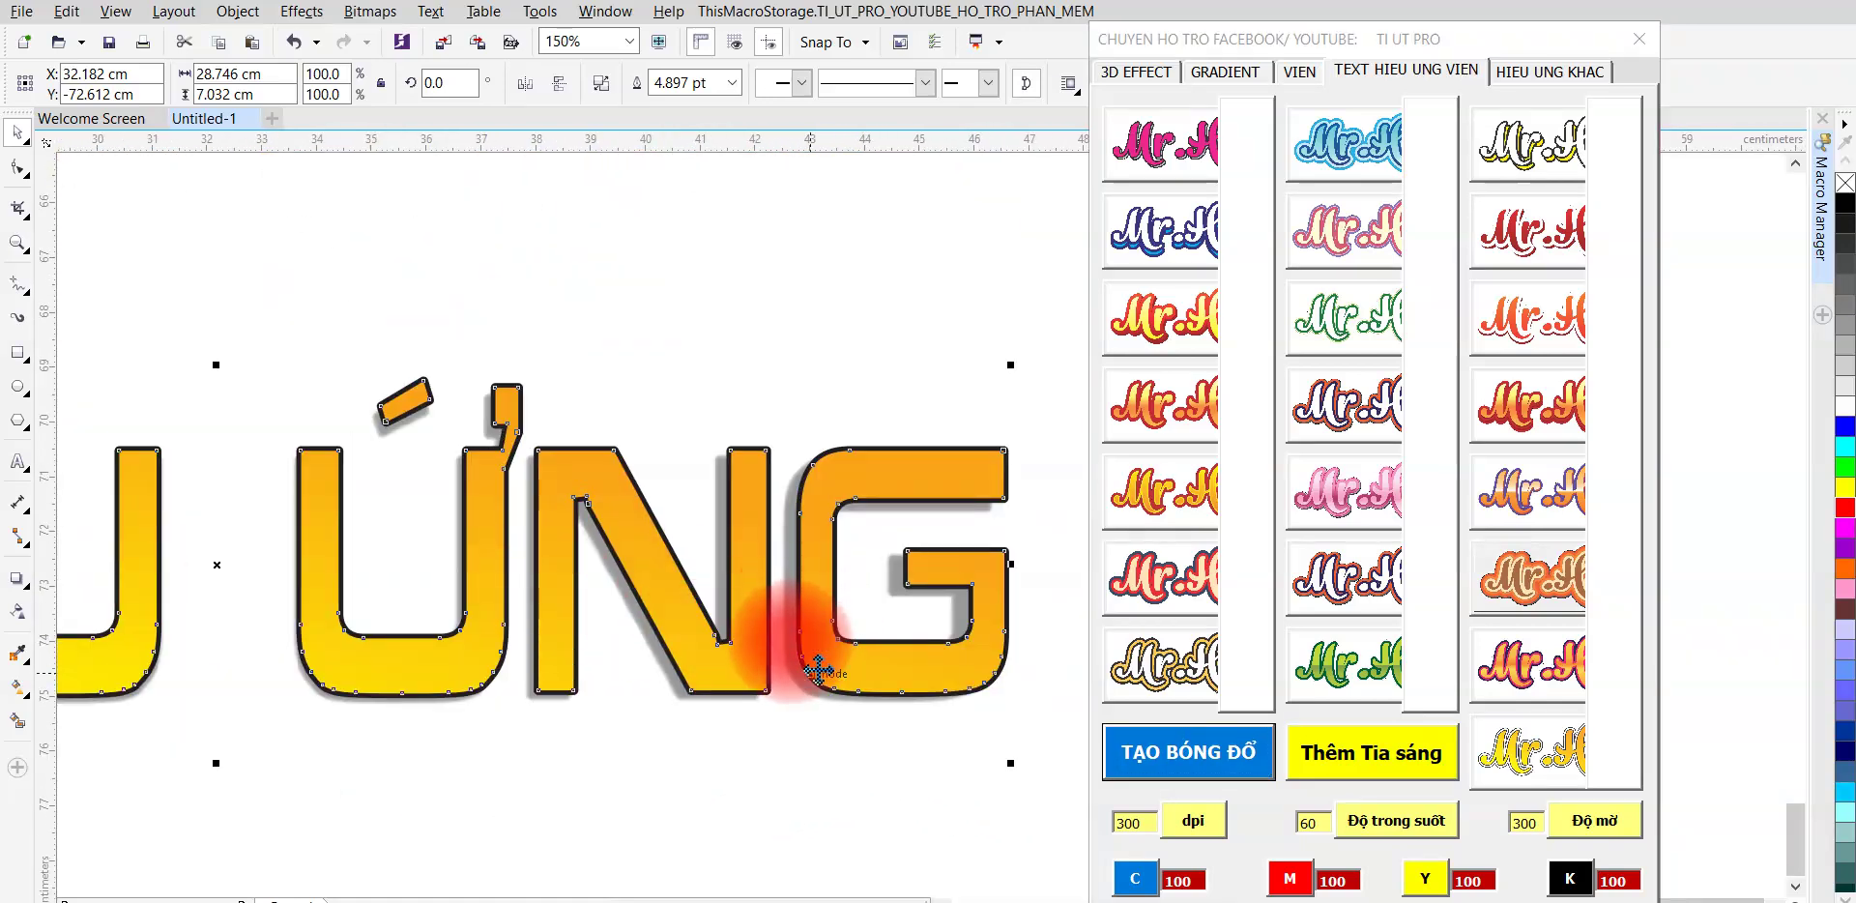
scroll(745, 580, "down", 2)
scroll(715, 532, "left", 1)
left_click(667, 425)
- Duplicate the text below and shadow it with transparency 100 and blur 222
mouse_move(636, 418)
left_mouse_down()
mouse_move(612, 716)
mouse_move(607, 701)
left_mouse_up()
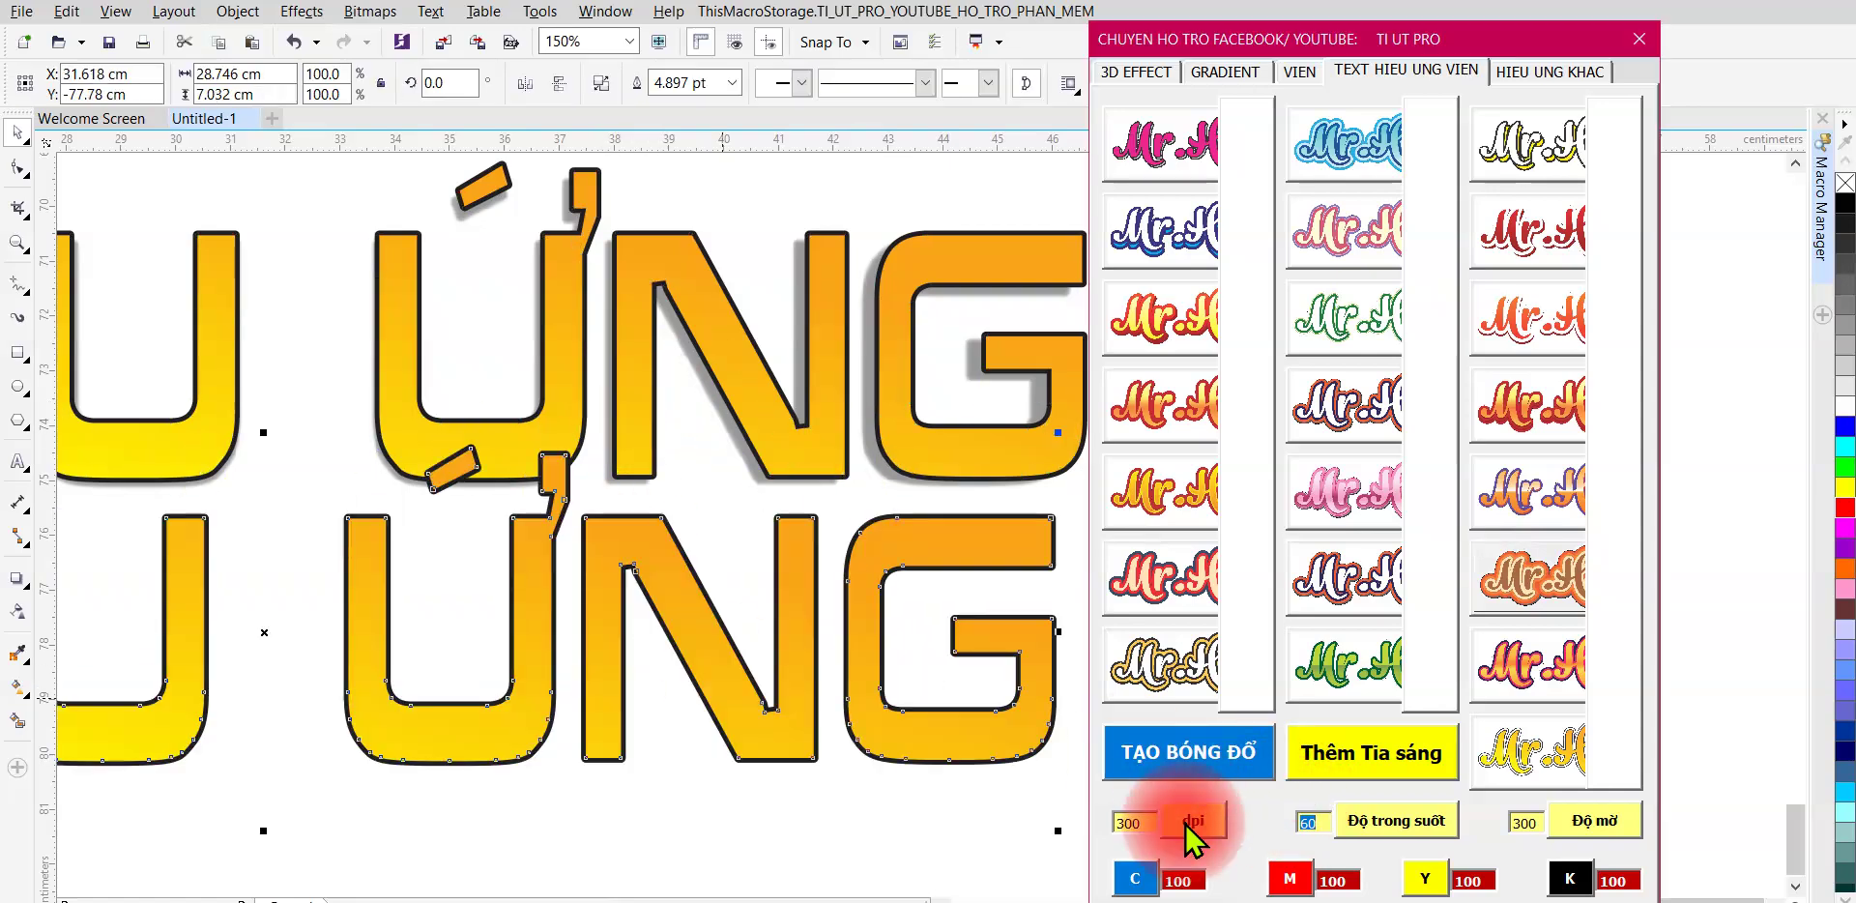
type("100")
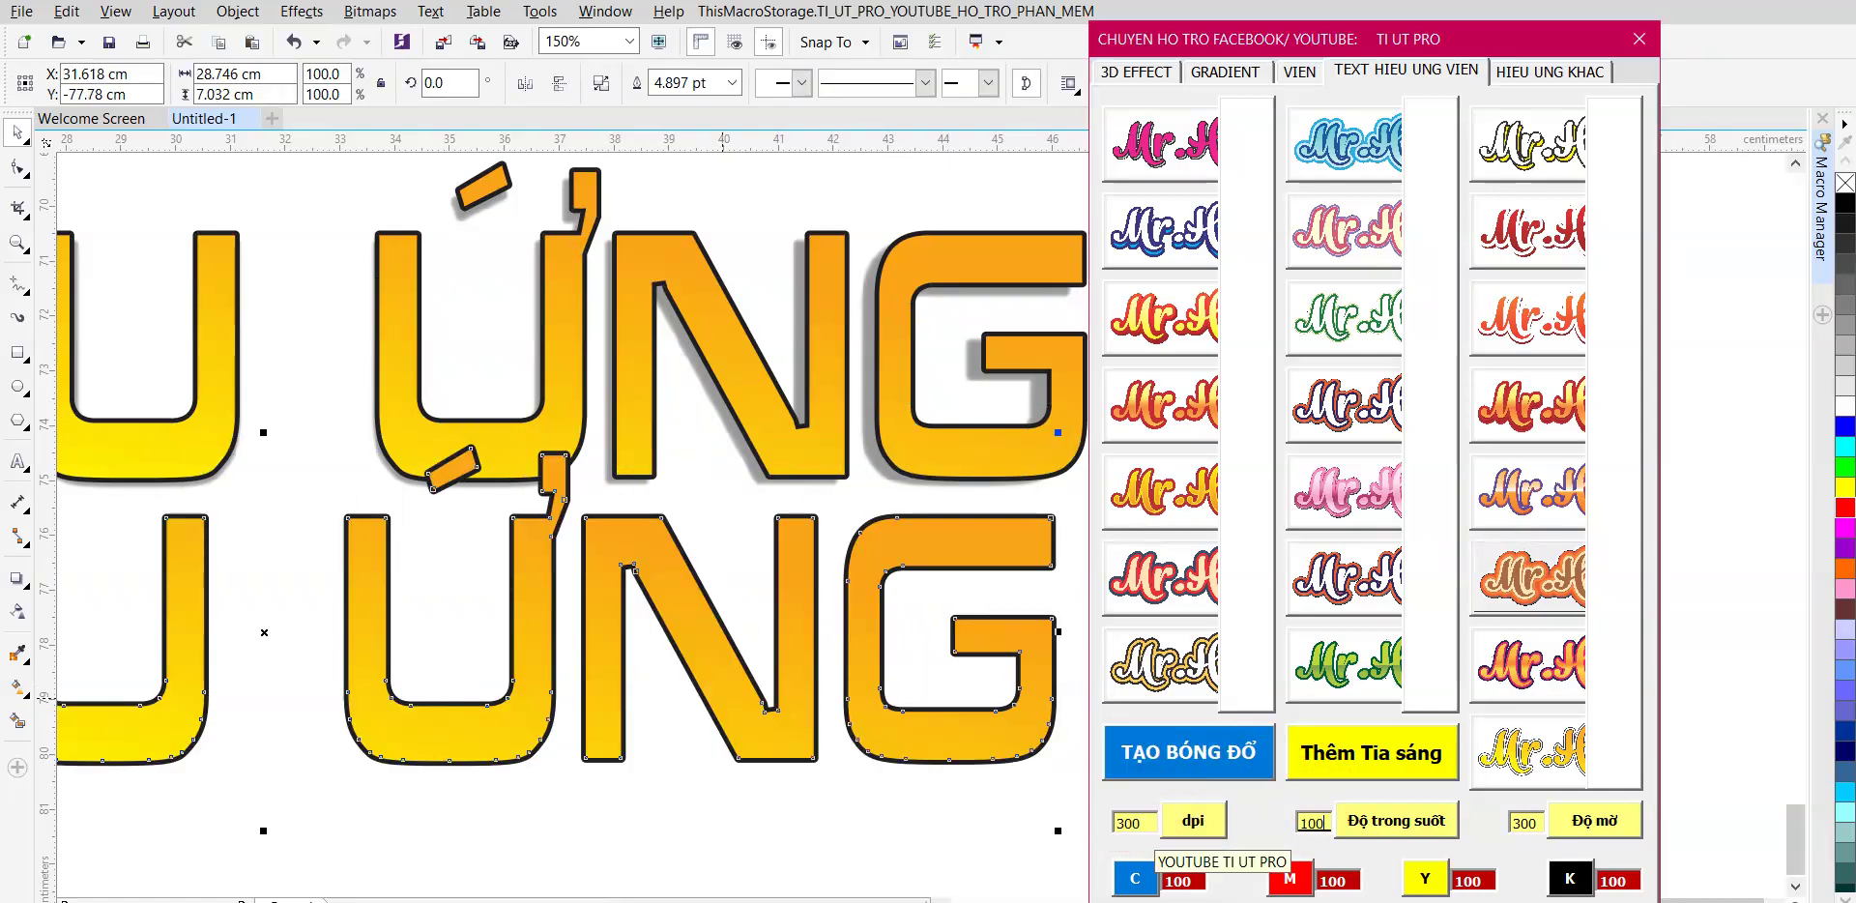
double_click(1539, 822)
type("222")
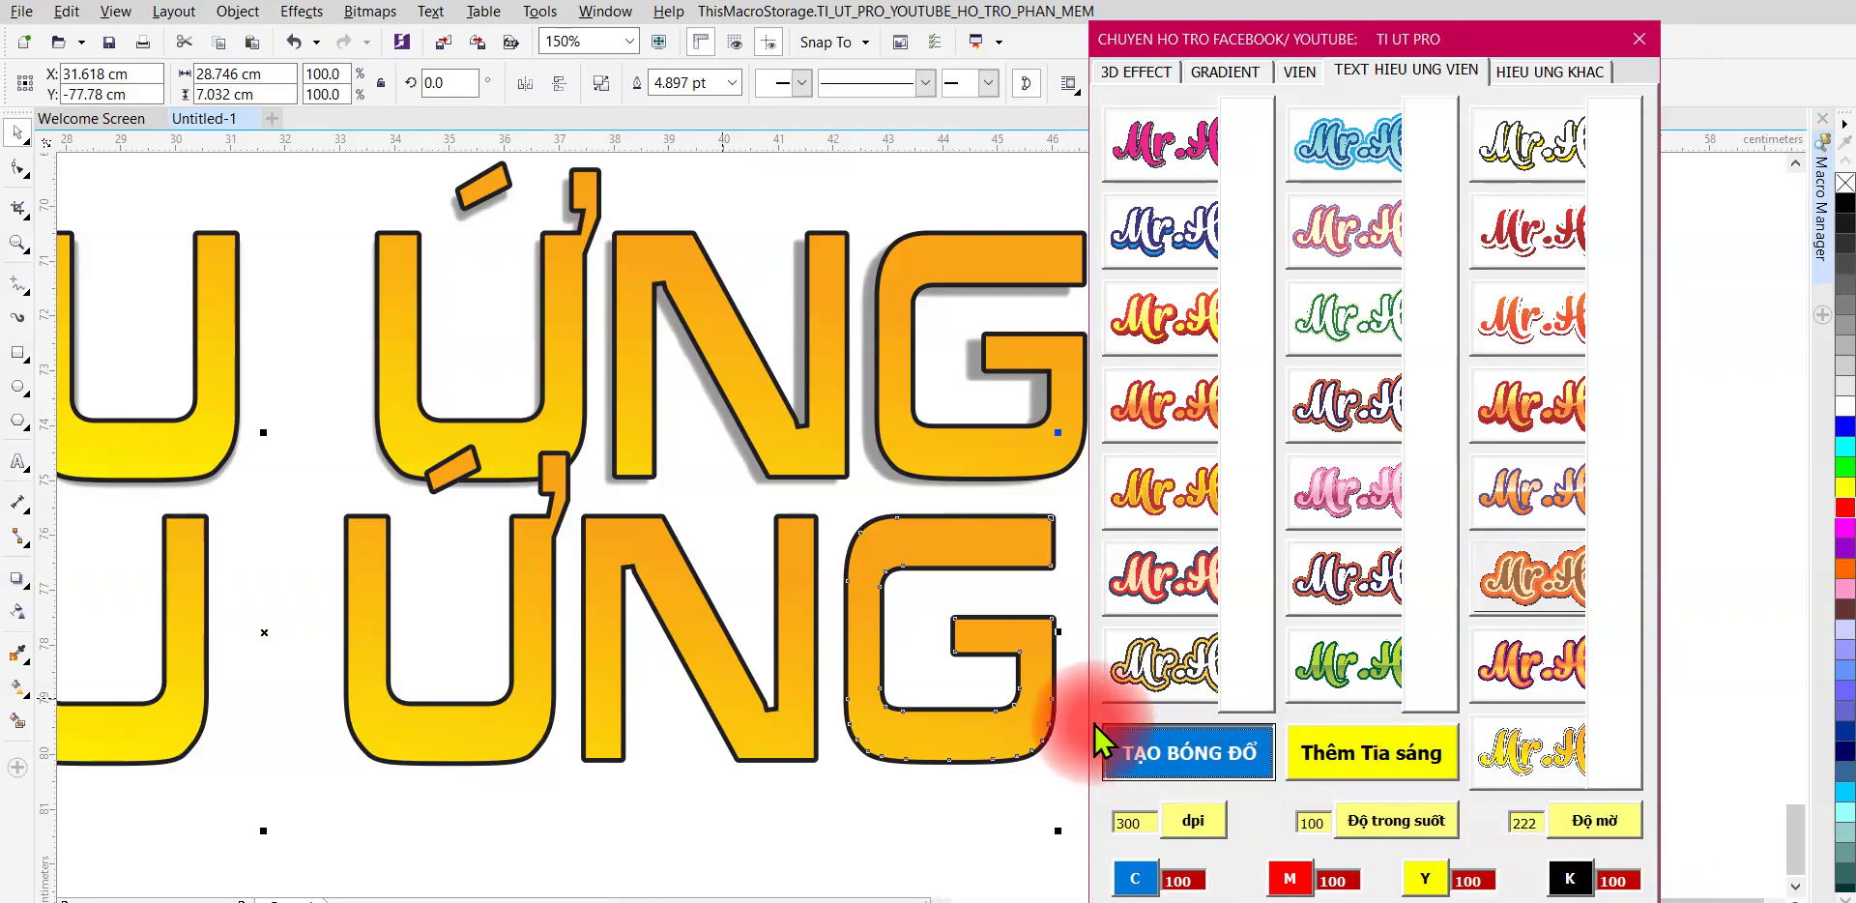
left_click(596, 676)
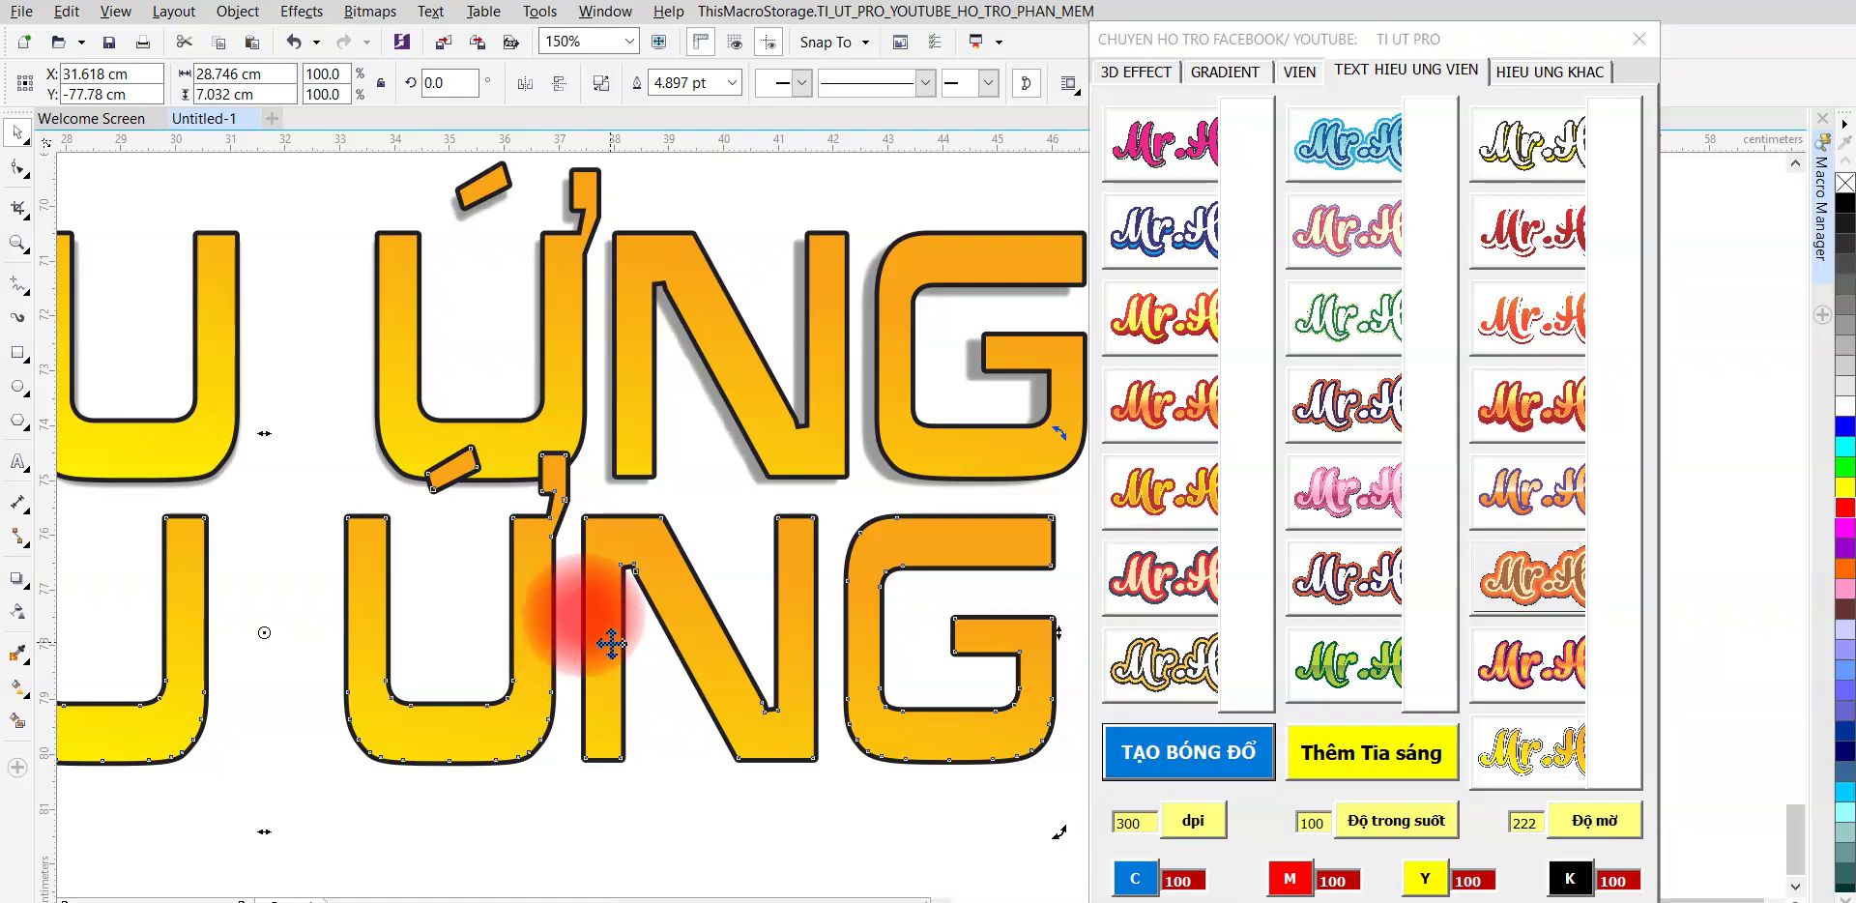
- Undo a trial tilt, shadow and nudge the lower copy, then shadow the outlined text above
scroll(596, 676, "down", 2)
scroll(604, 667, "down", 3)
left_click_drag(607, 655, 606, 669)
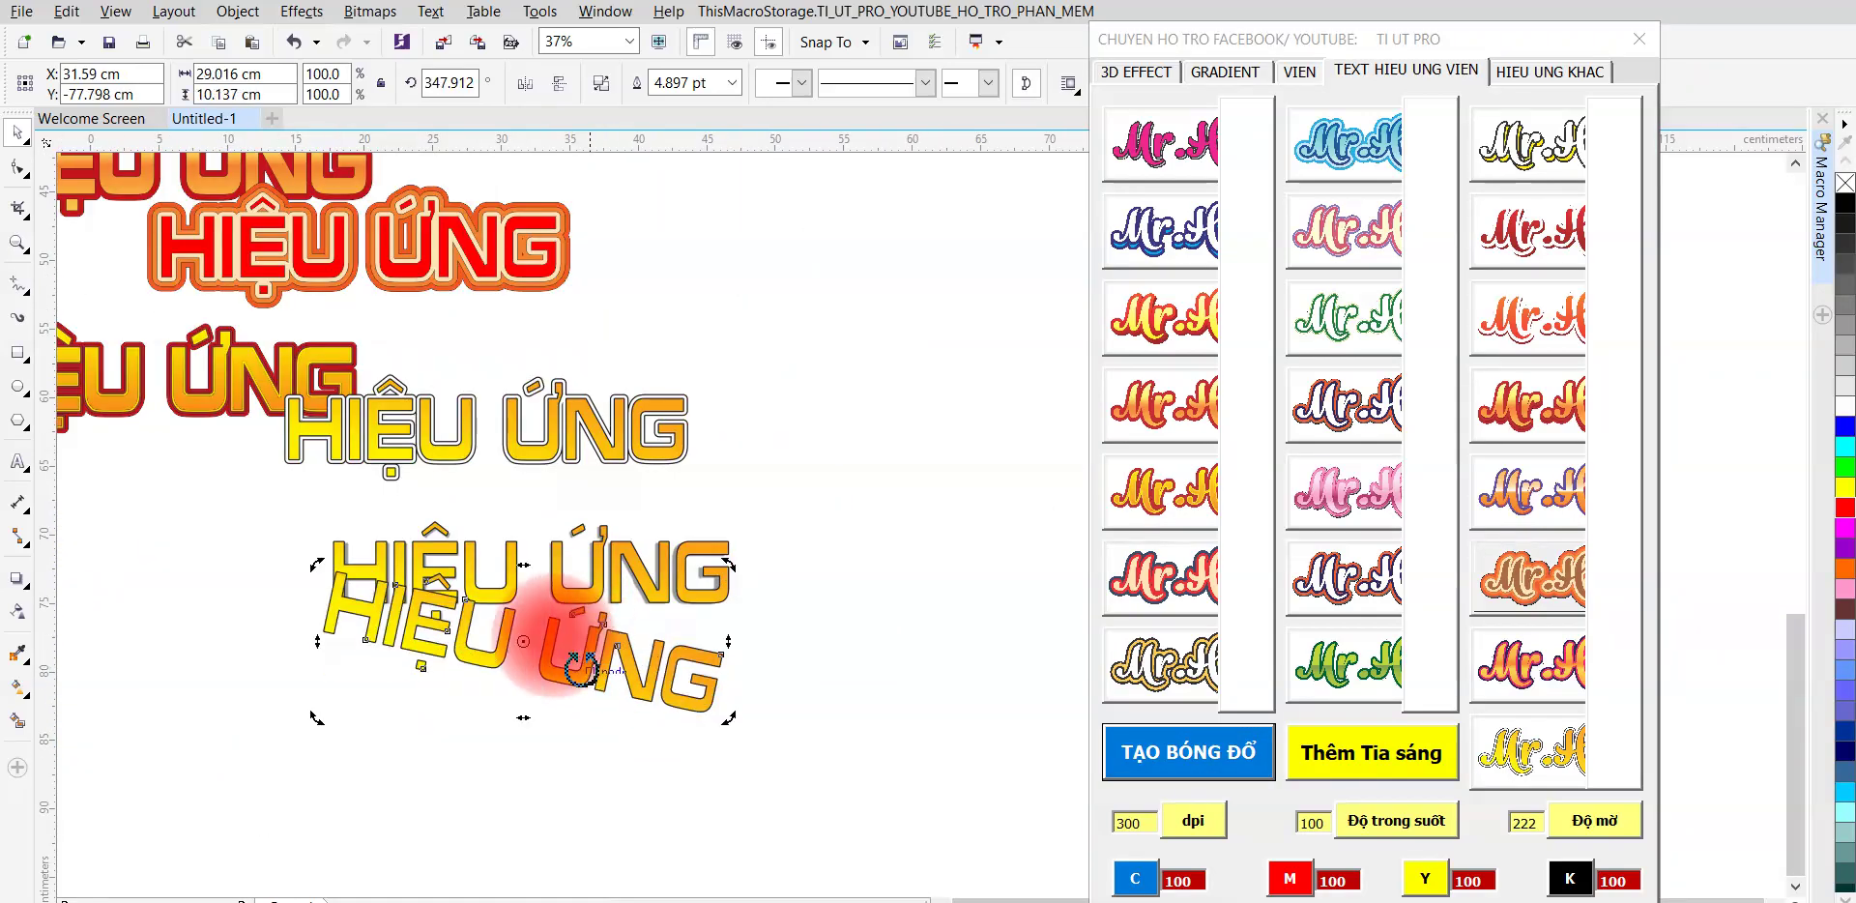
scroll(596, 668, "up", 2)
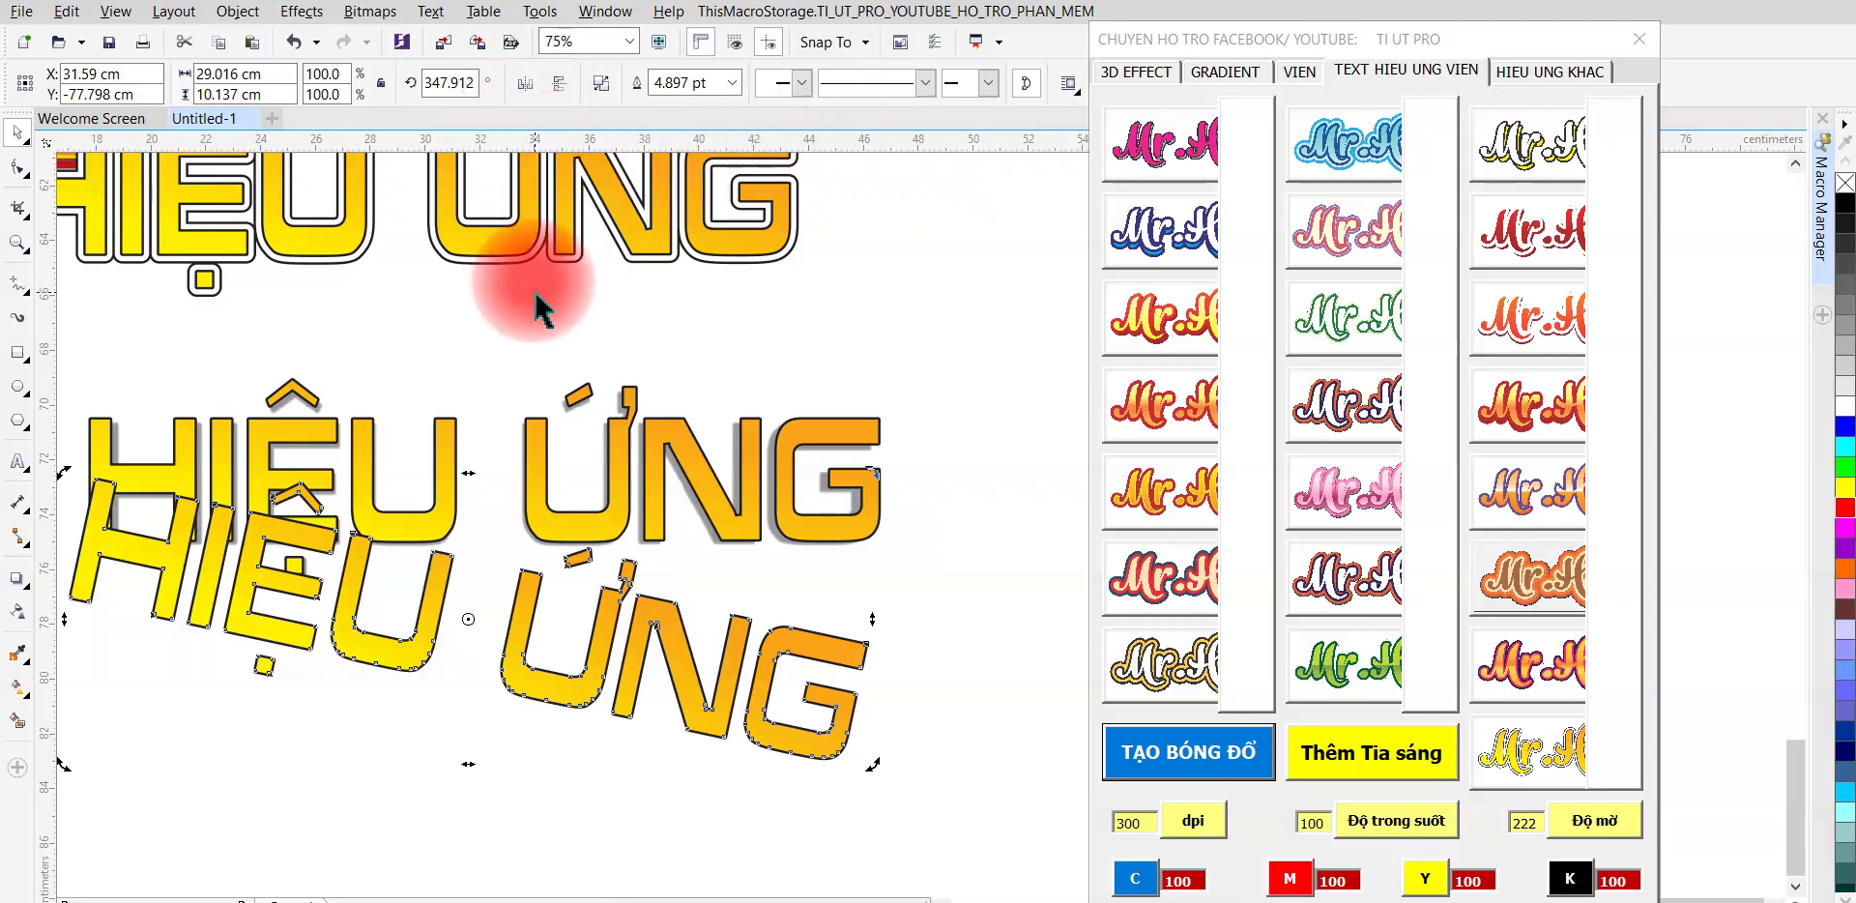
key("ctrl+z")
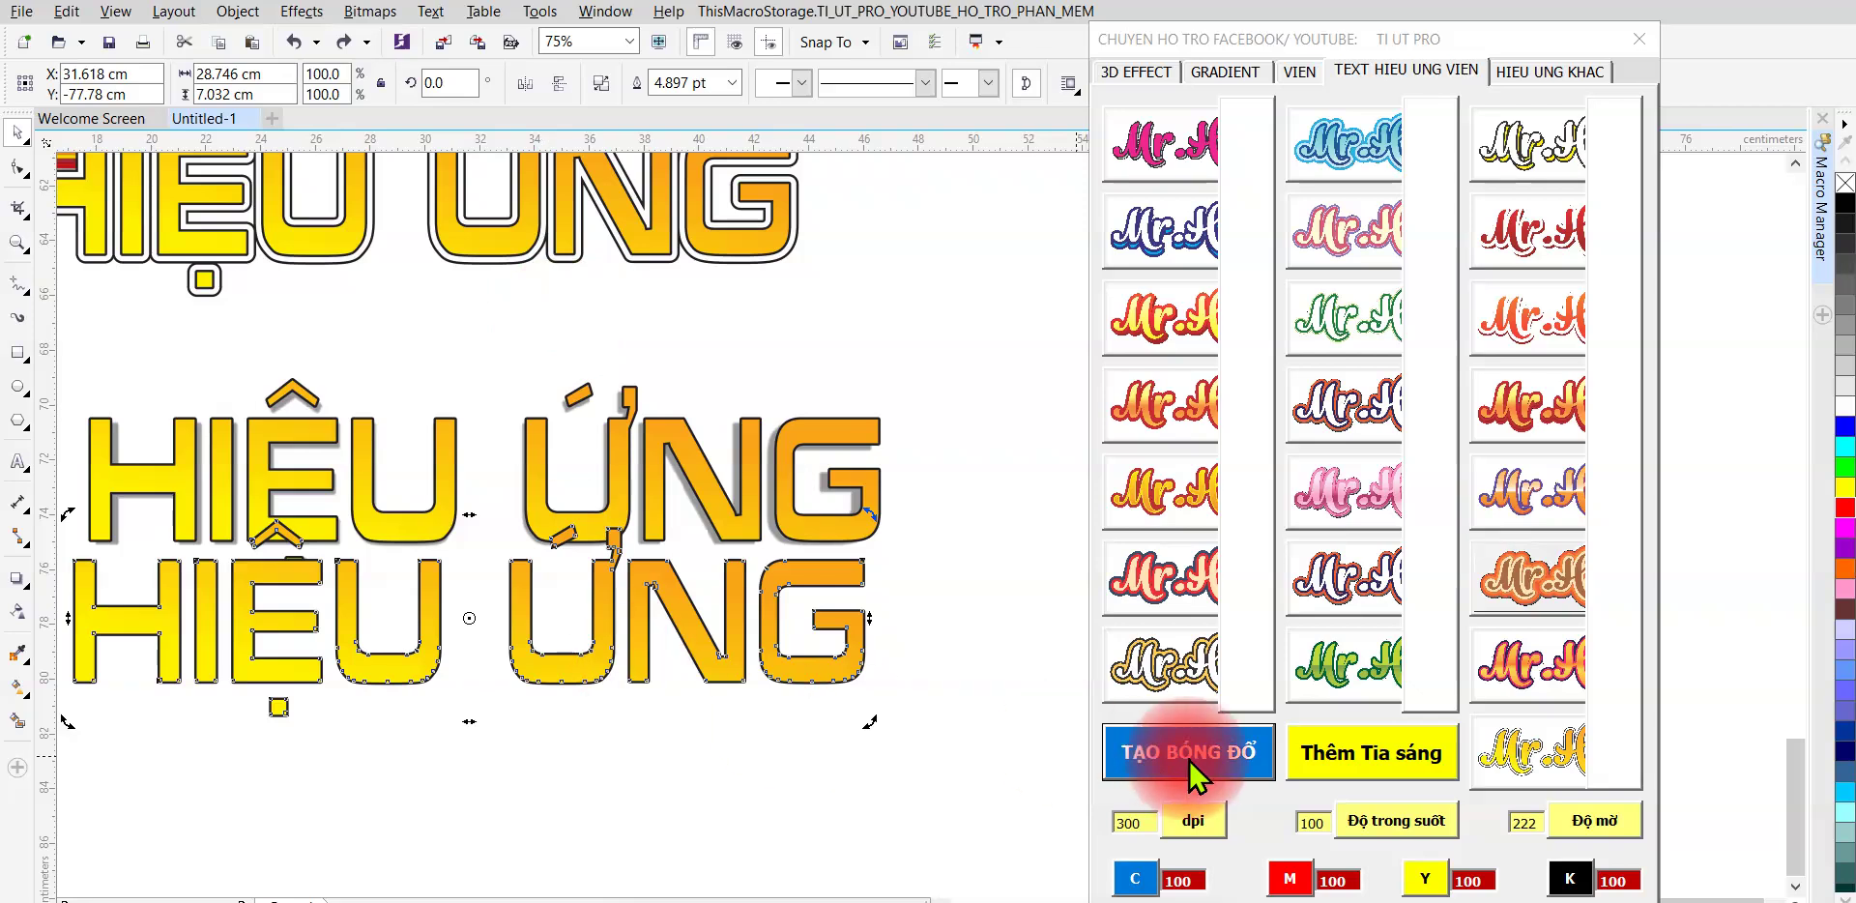
left_click(1180, 758)
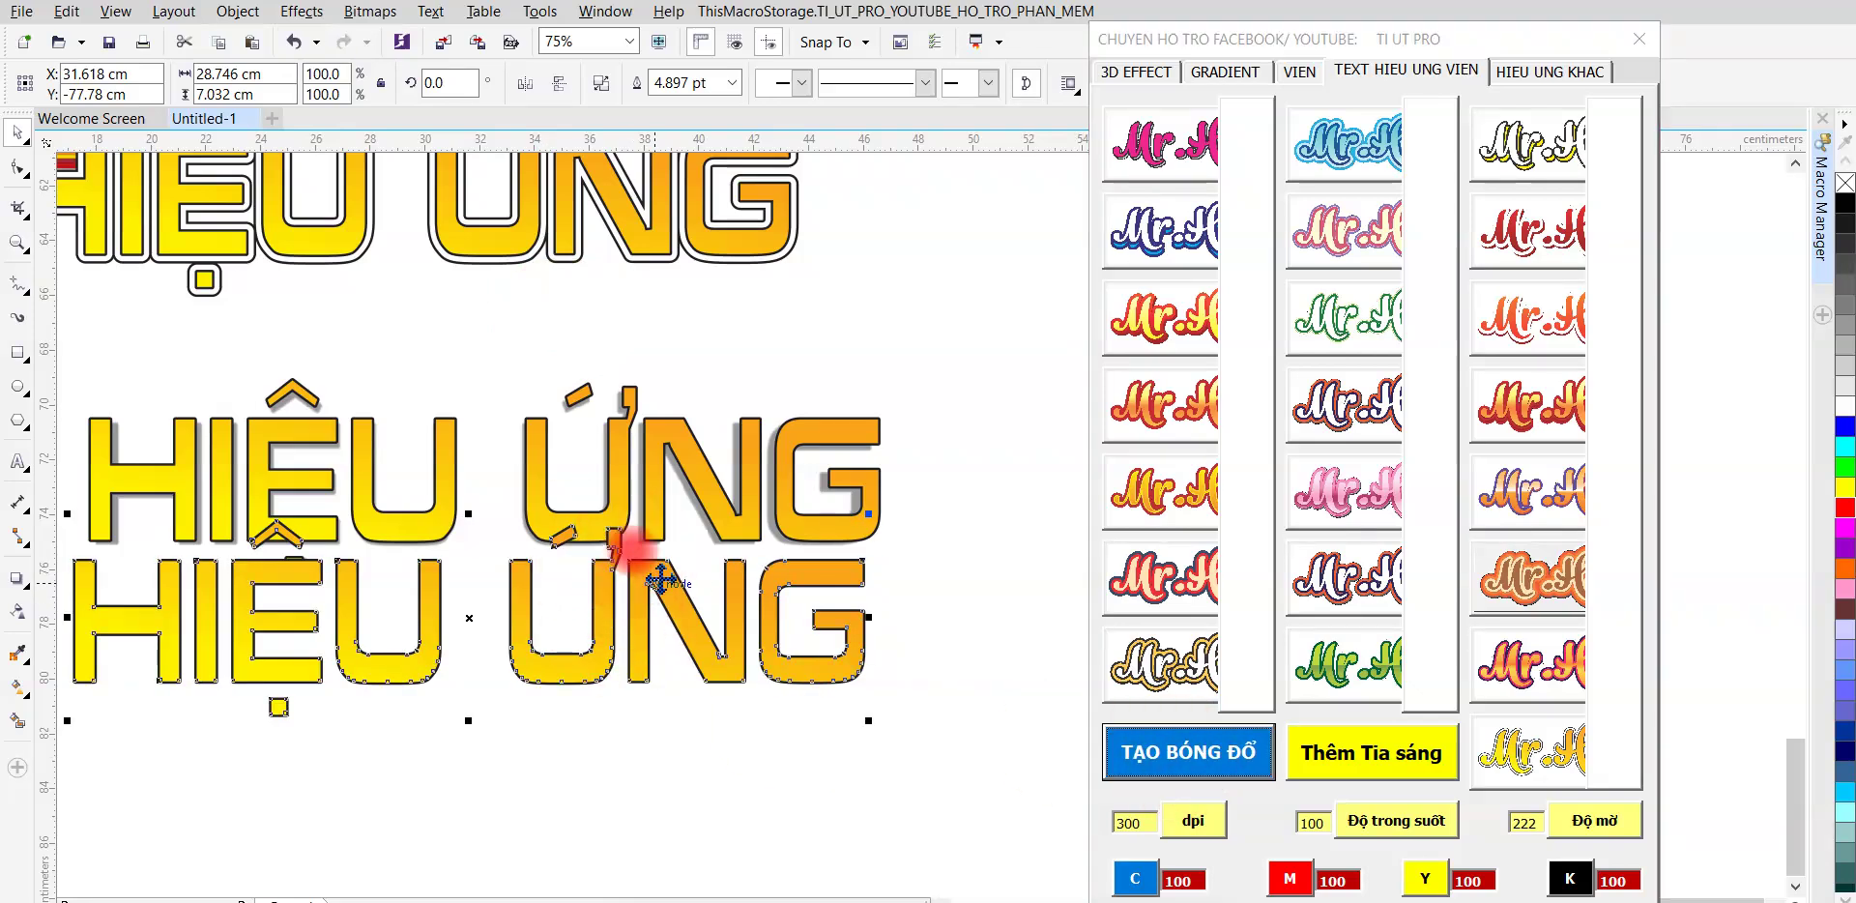
left_click_drag(633, 614, 671, 594)
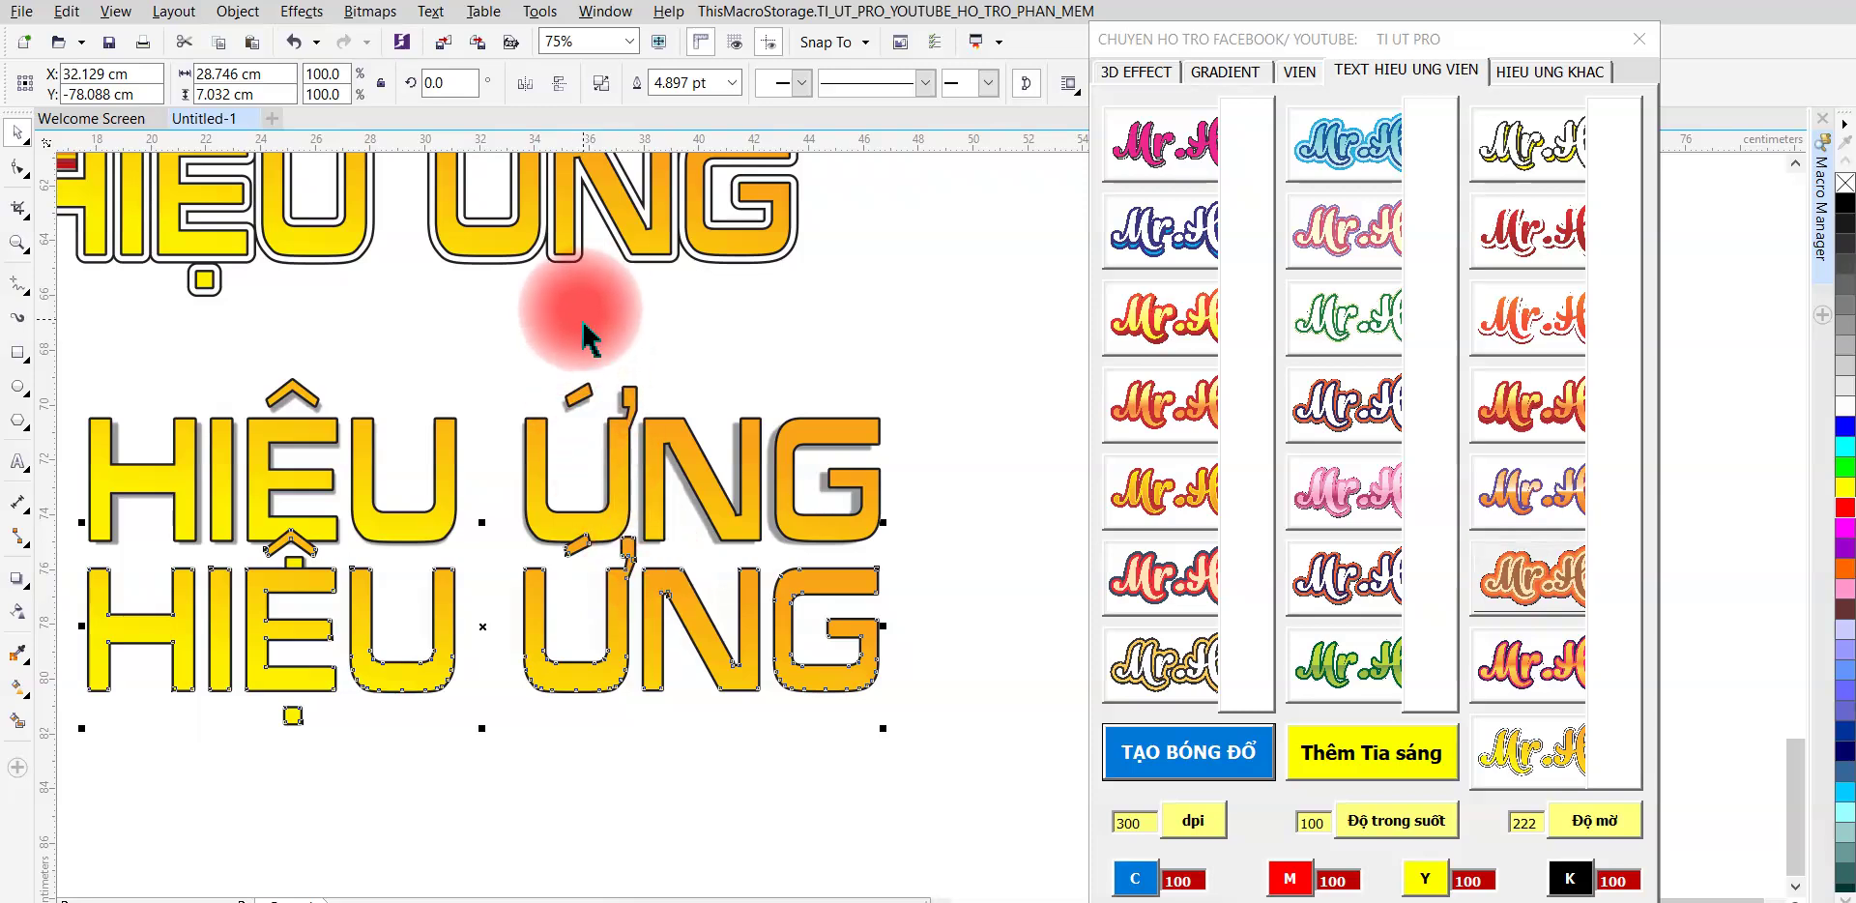
scroll(595, 406, "up", 5)
left_click_drag(601, 449, 1081, 677)
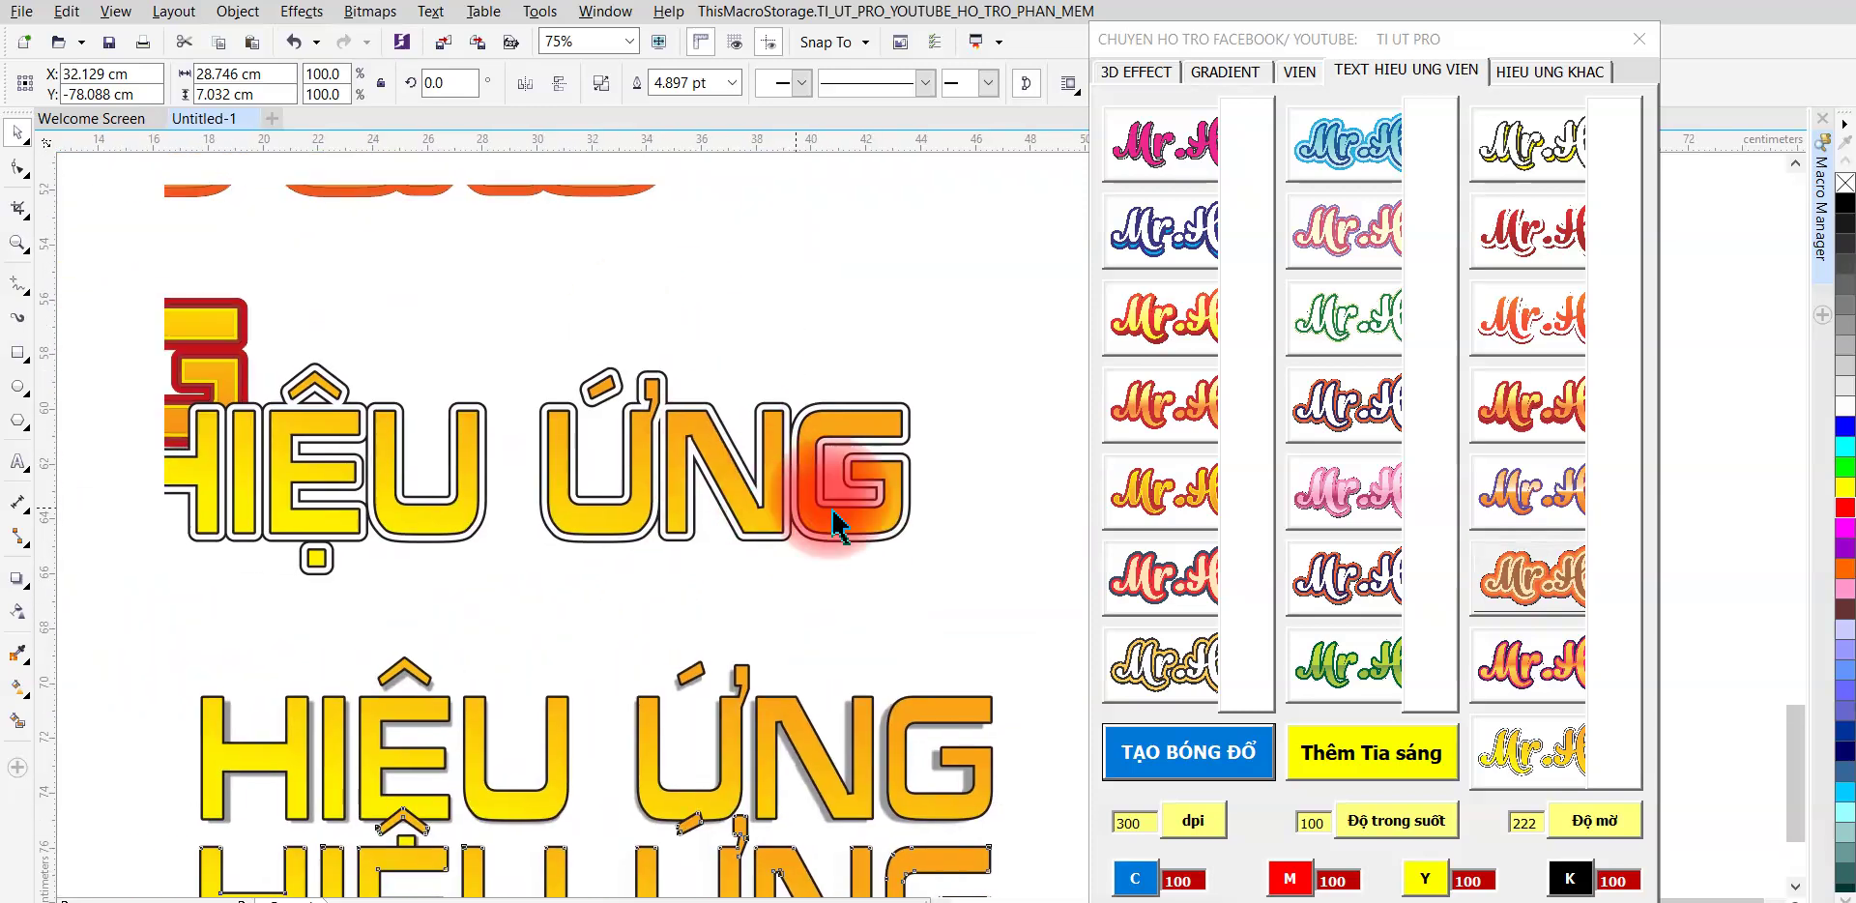
left_click(1178, 772)
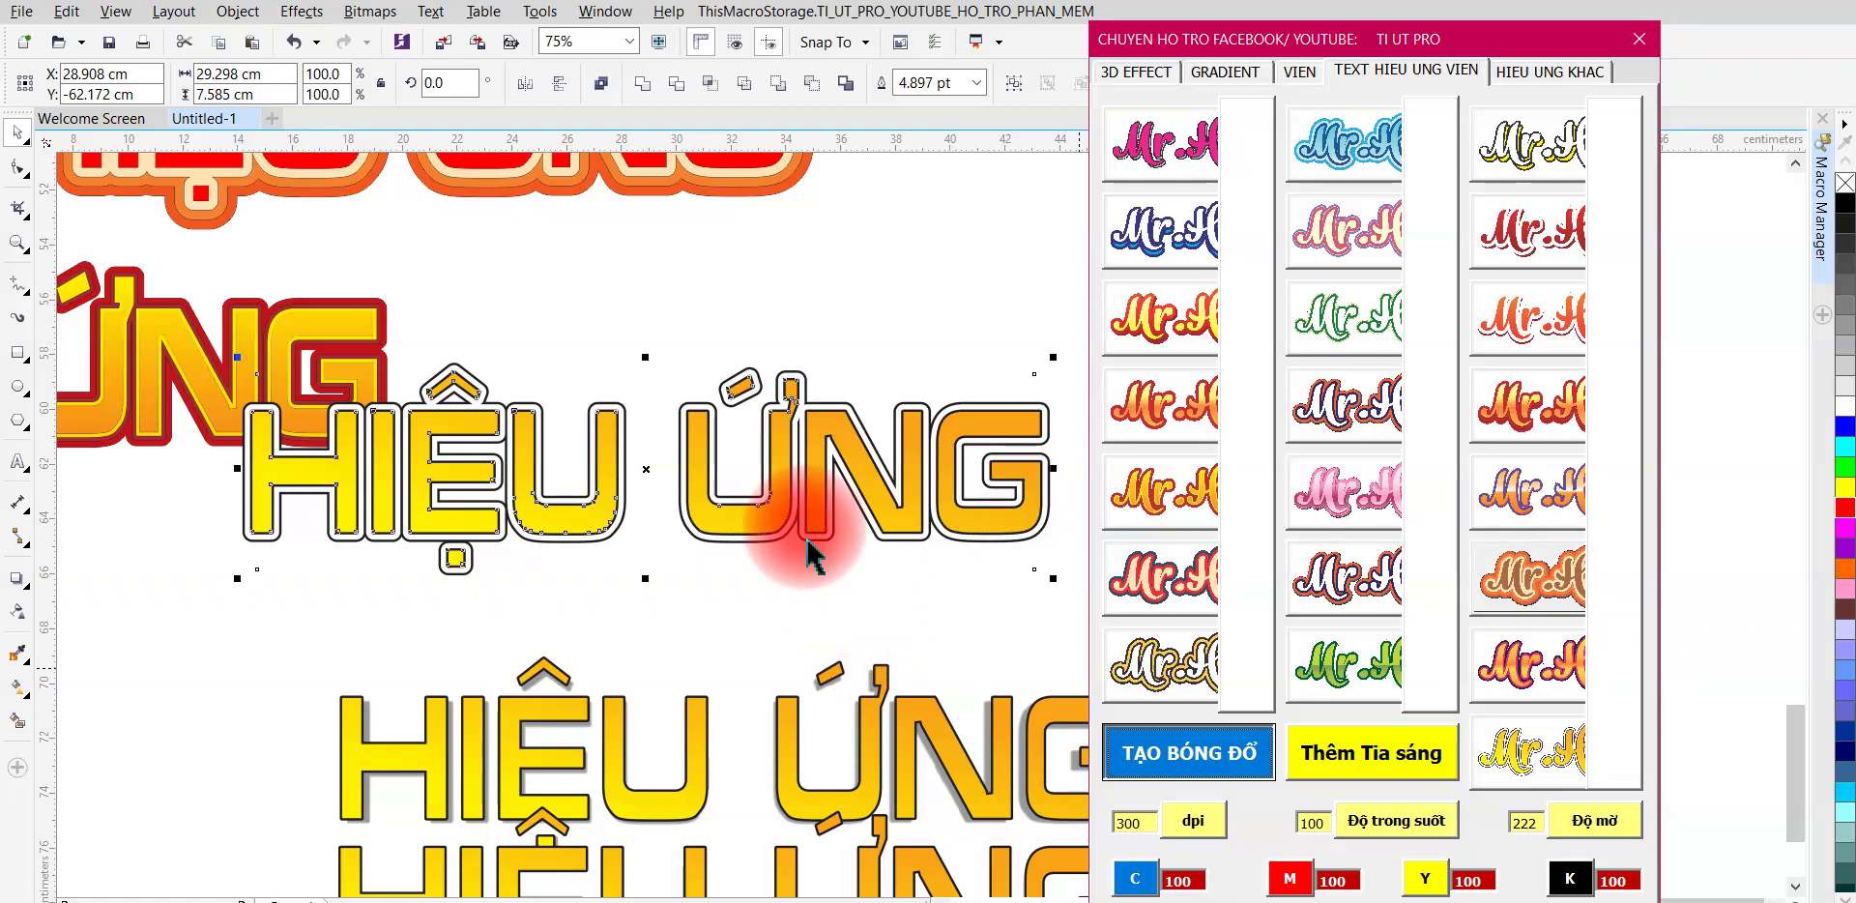
- Apply a normal drop shadow at opacity 50 to the lowest gold HIỆU ỨNG copy
mouse_move(806, 536)
left_mouse_down()
mouse_move(717, 536)
mouse_move(596, 420)
left_mouse_up()
left_click(711, 592)
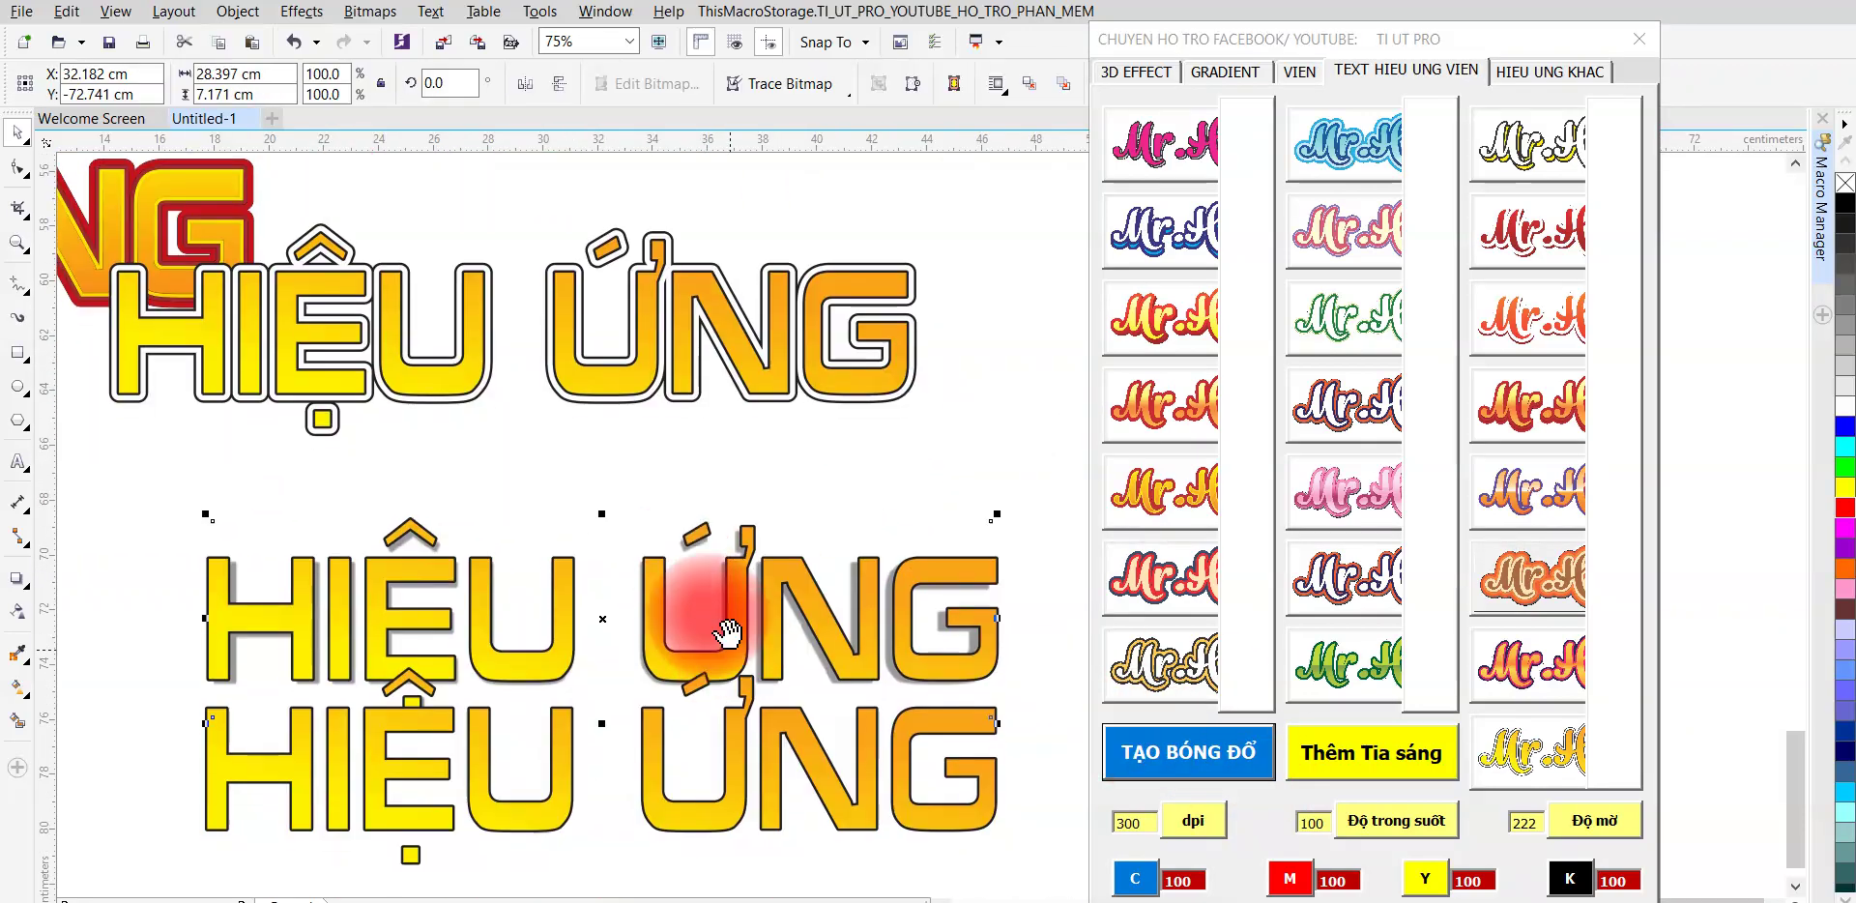
scroll(705, 541, "down", 3)
scroll(677, 677, "up", 5)
left_click(1187, 763)
mouse_move(538, 361)
left_mouse_down()
mouse_move(477, 566)
mouse_move(629, 356)
left_mouse_up()
left_click(1229, 413)
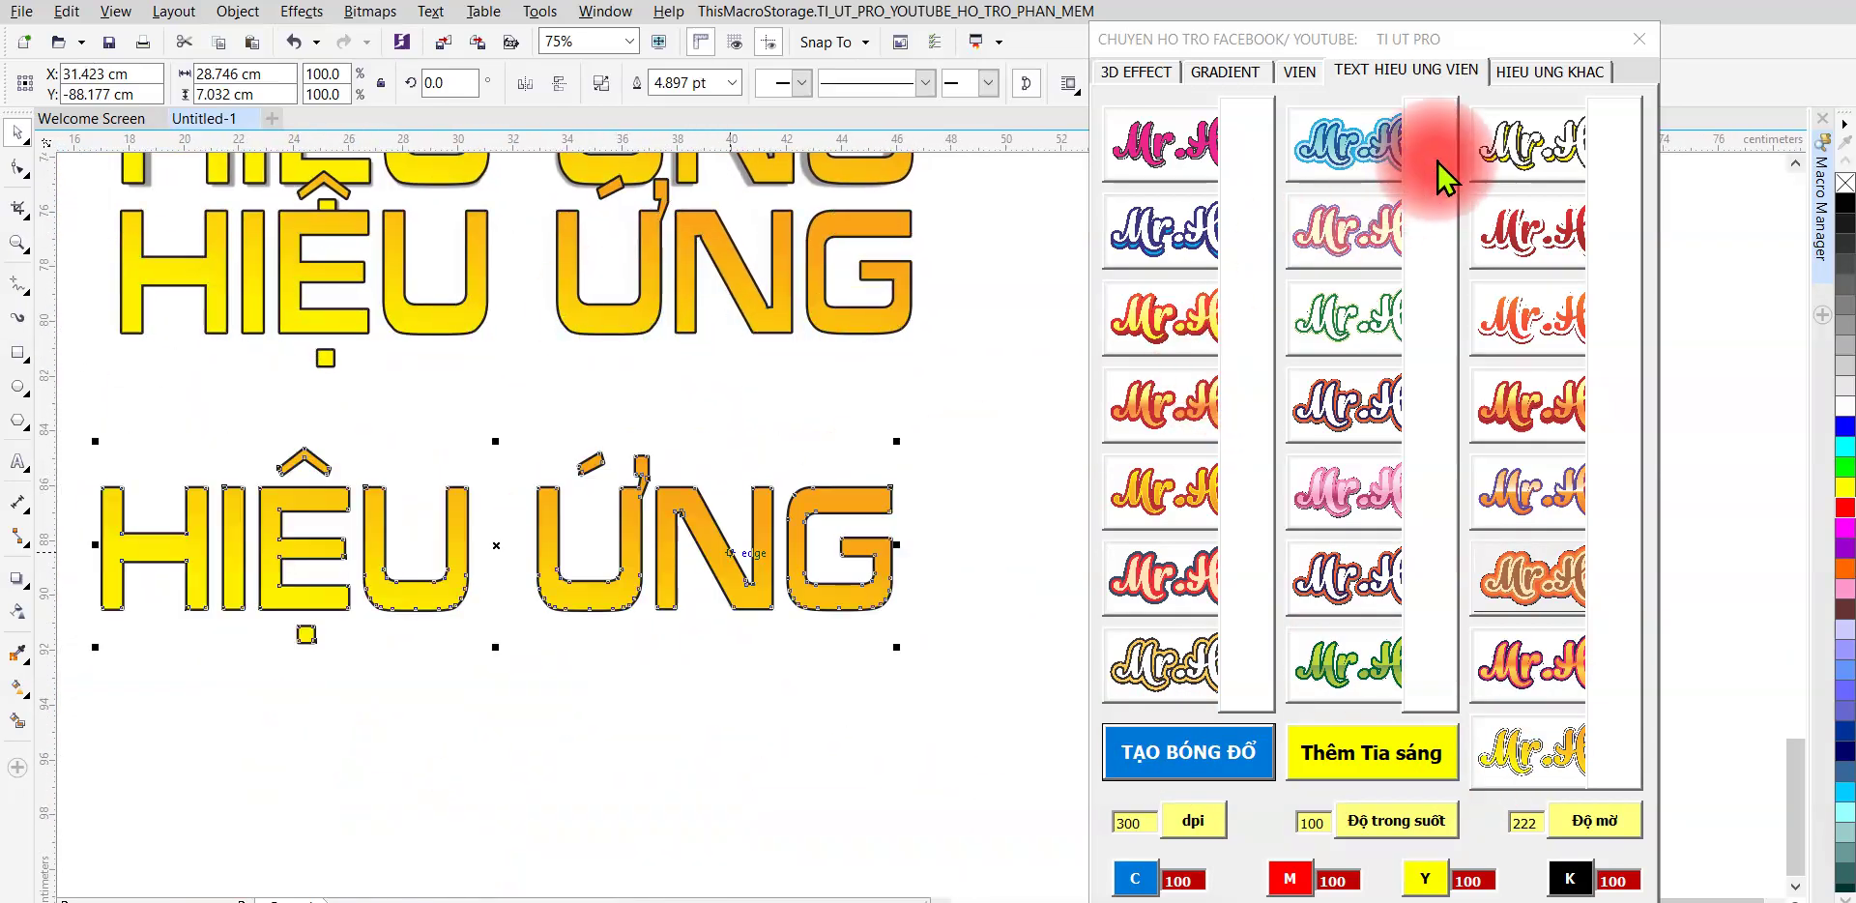
left_click(1525, 69)
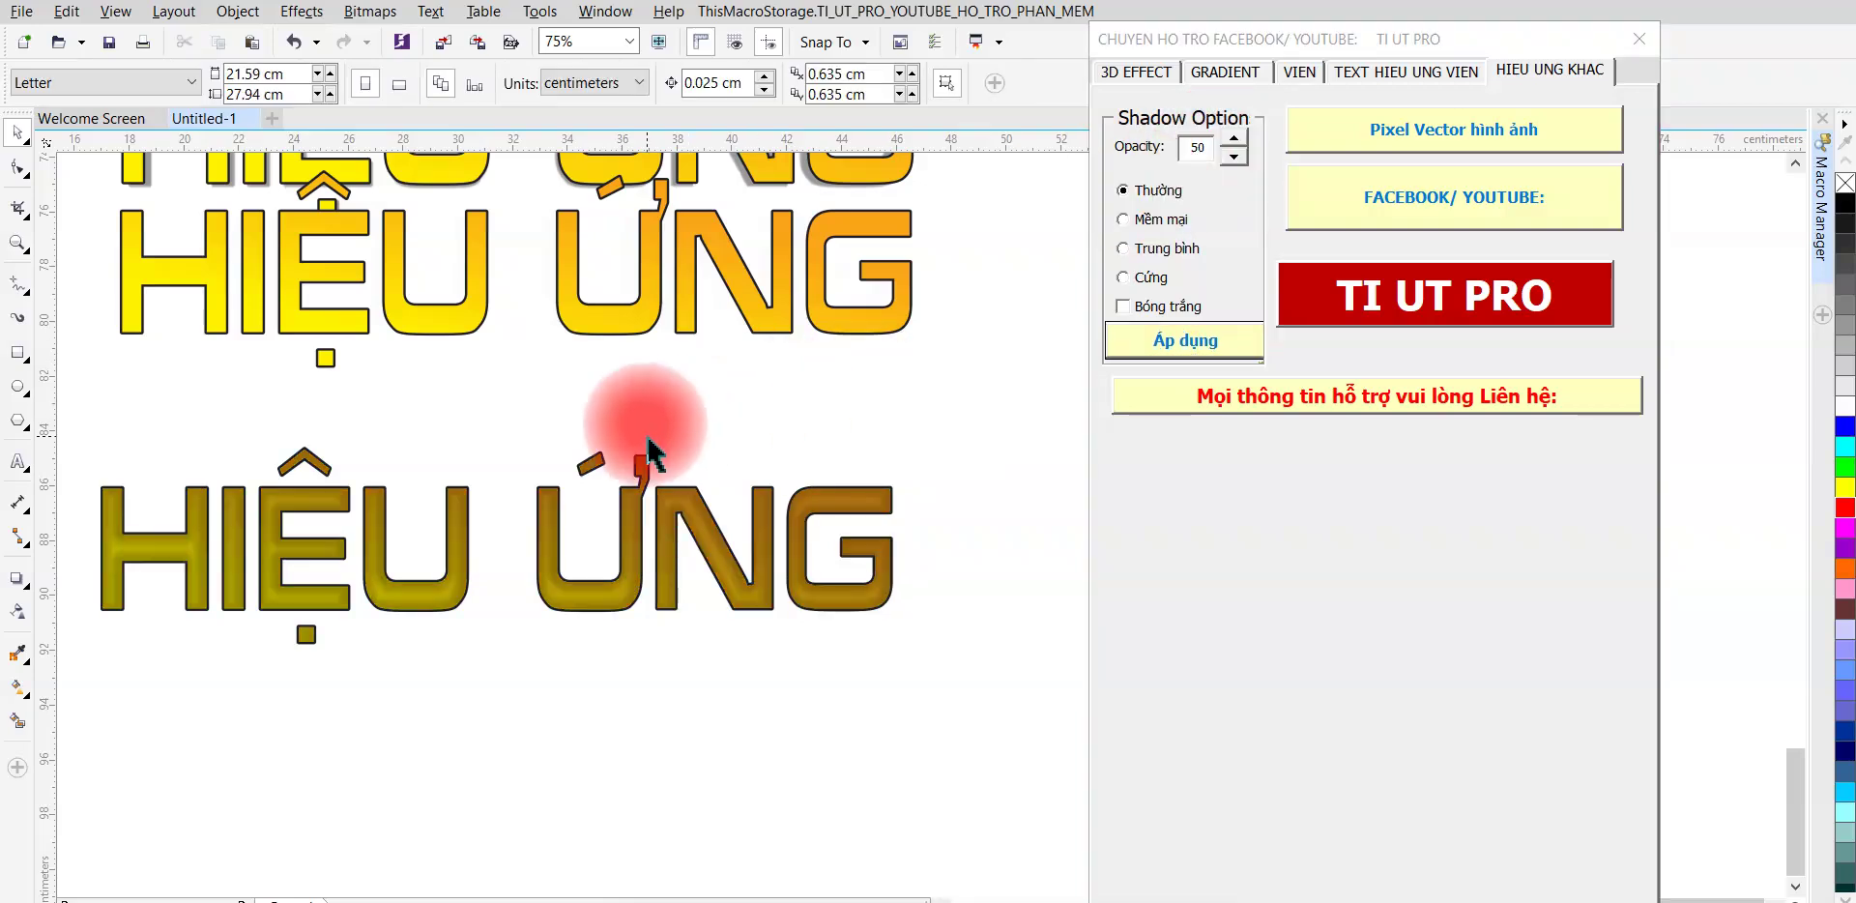
left_click(721, 382)
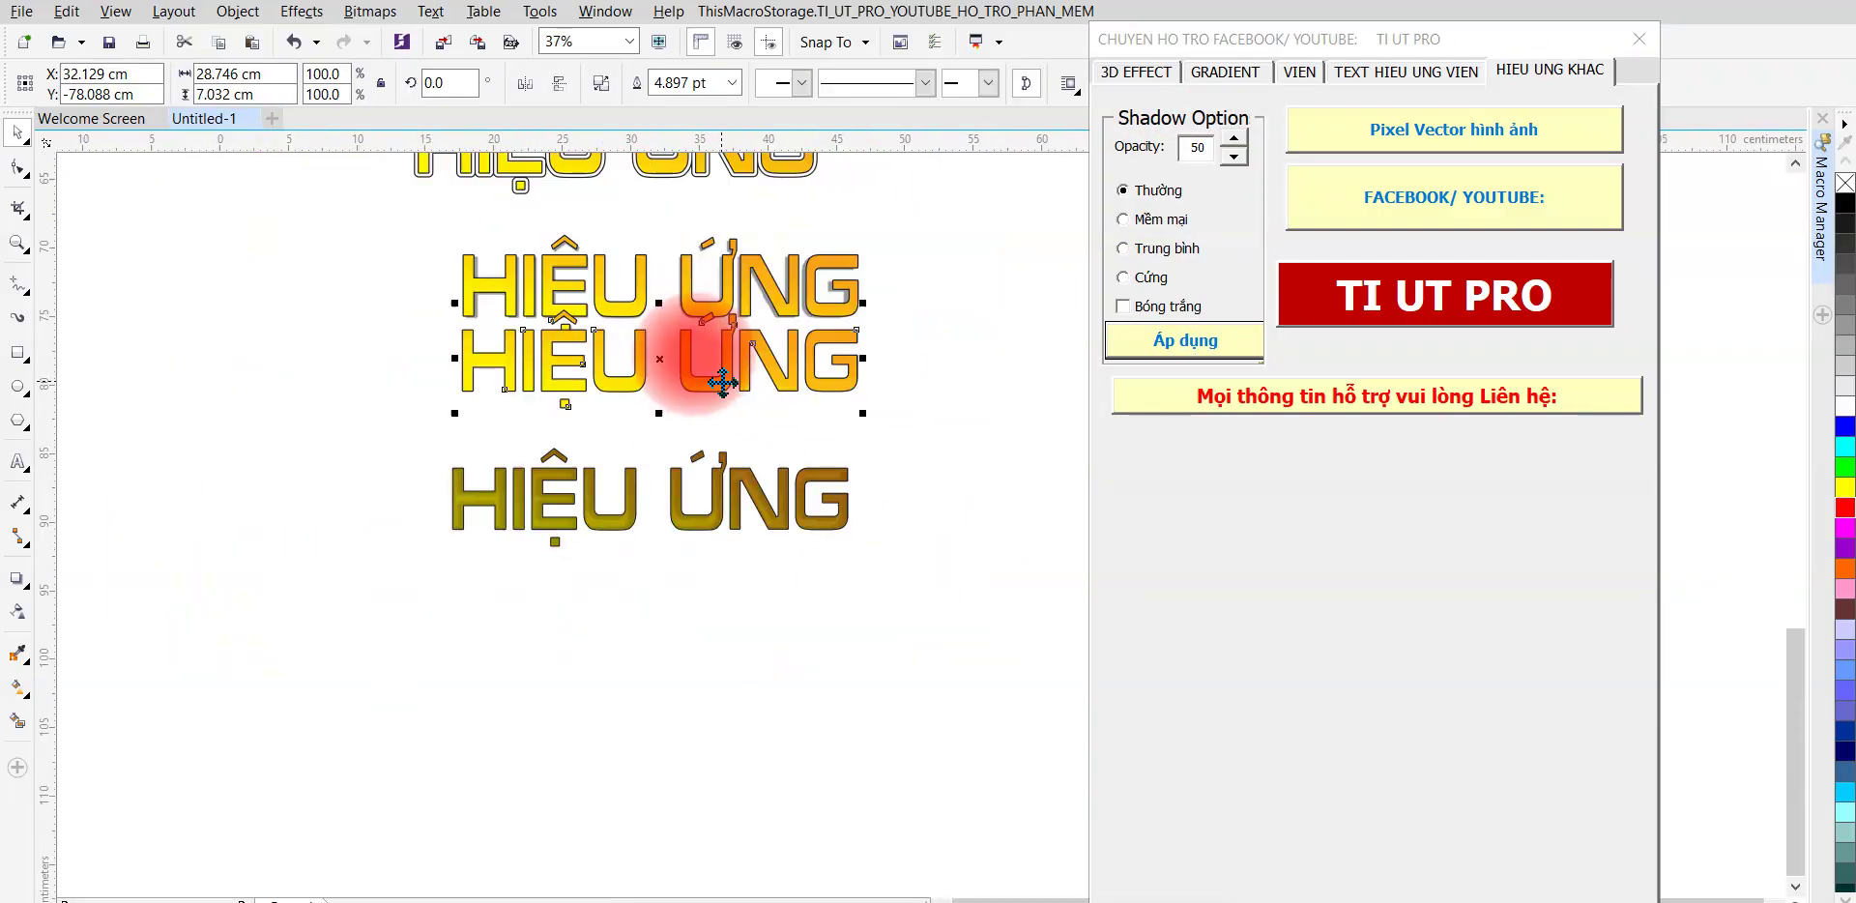
scroll(642, 629, "down", 2)
scroll(612, 663, "up", 3)
mouse_move(549, 456)
left_mouse_down()
mouse_move(601, 442)
mouse_move(449, 629)
left_mouse_up()
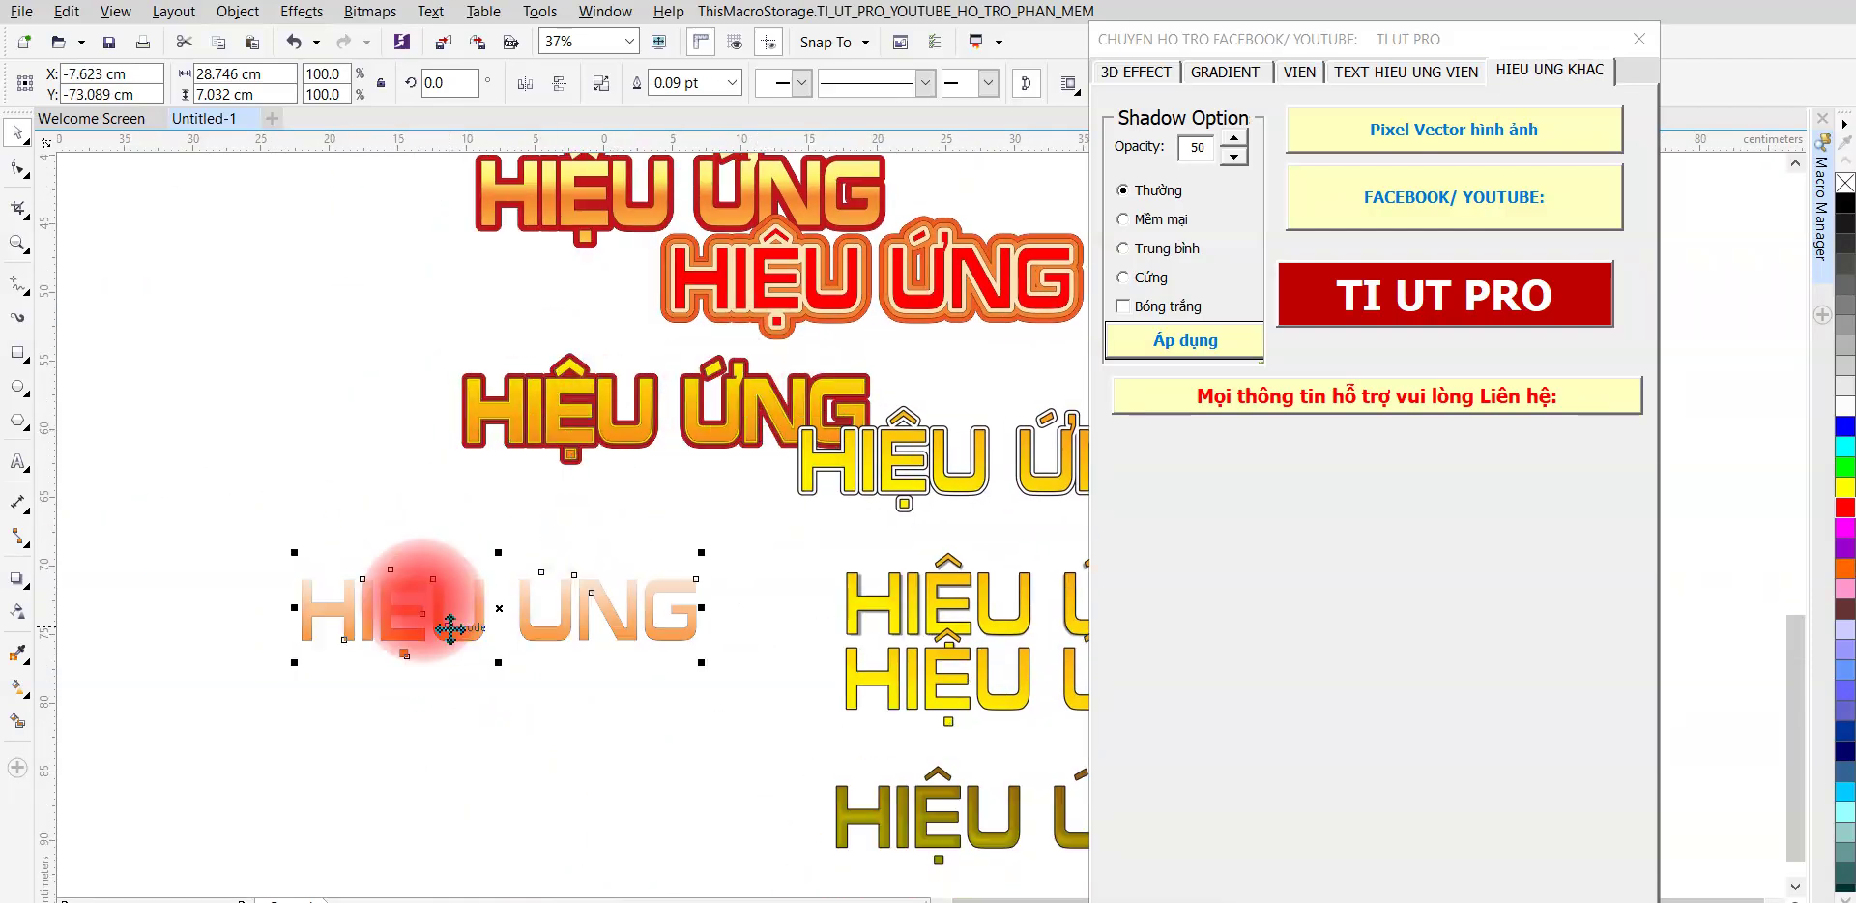
left_click(1174, 342)
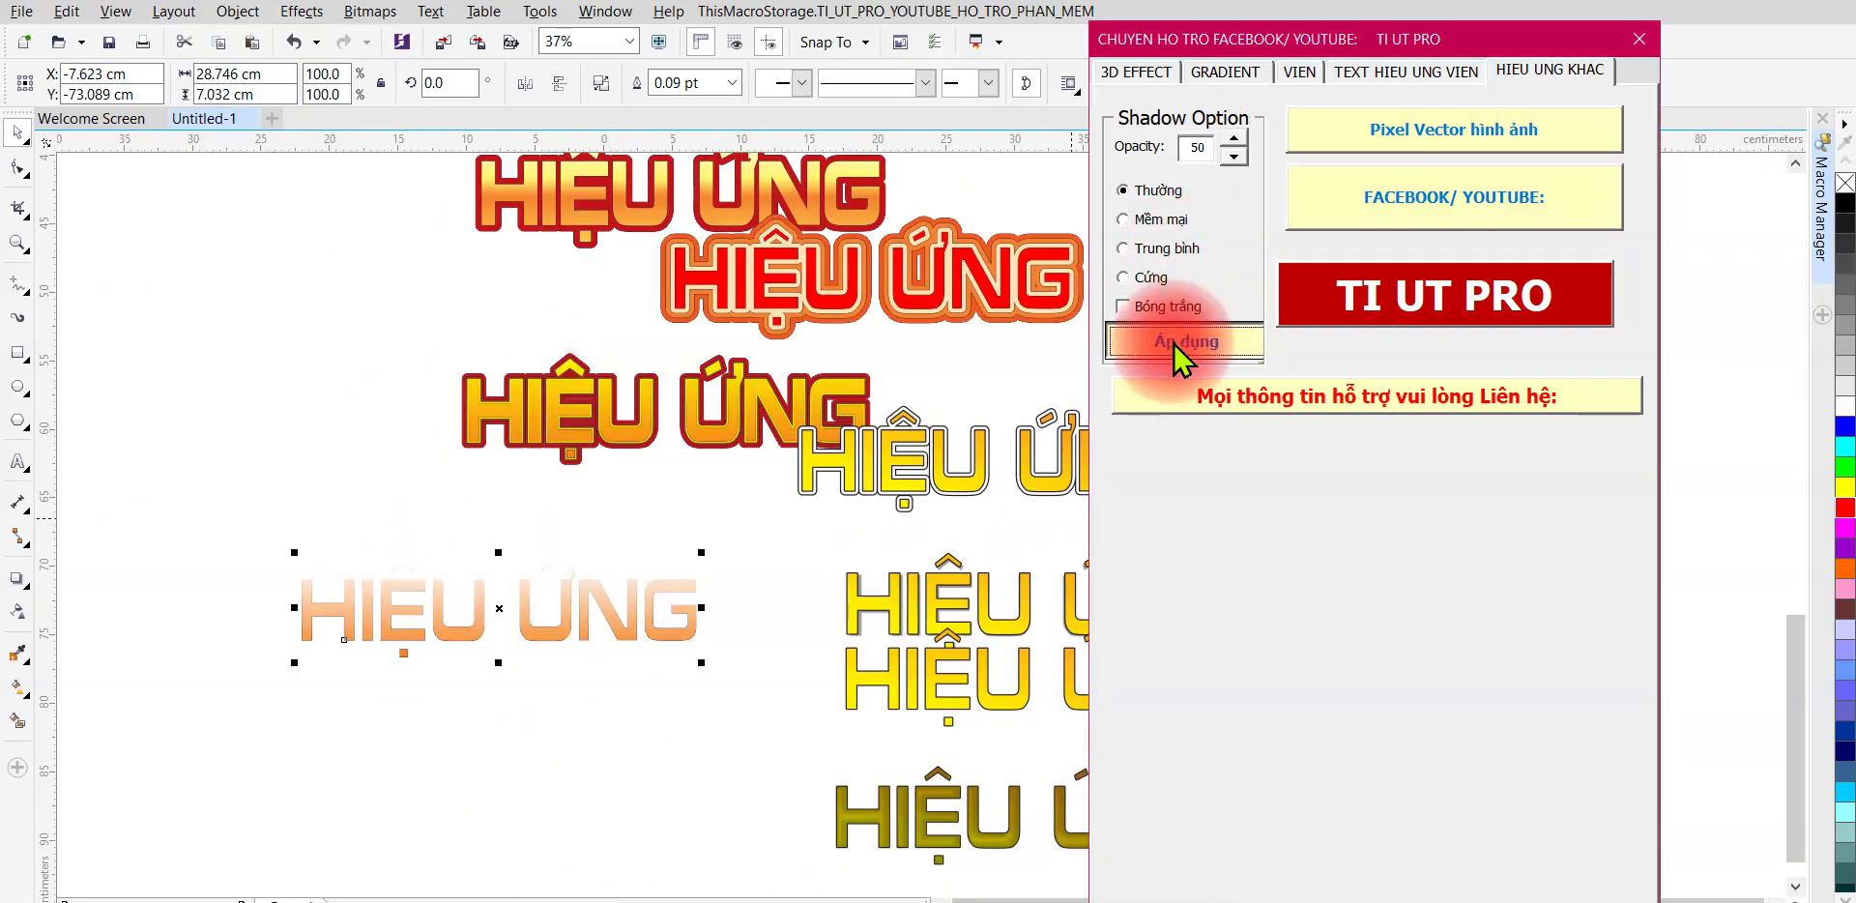
scroll(570, 618, "up", 2)
scroll(570, 618, "up", 2)
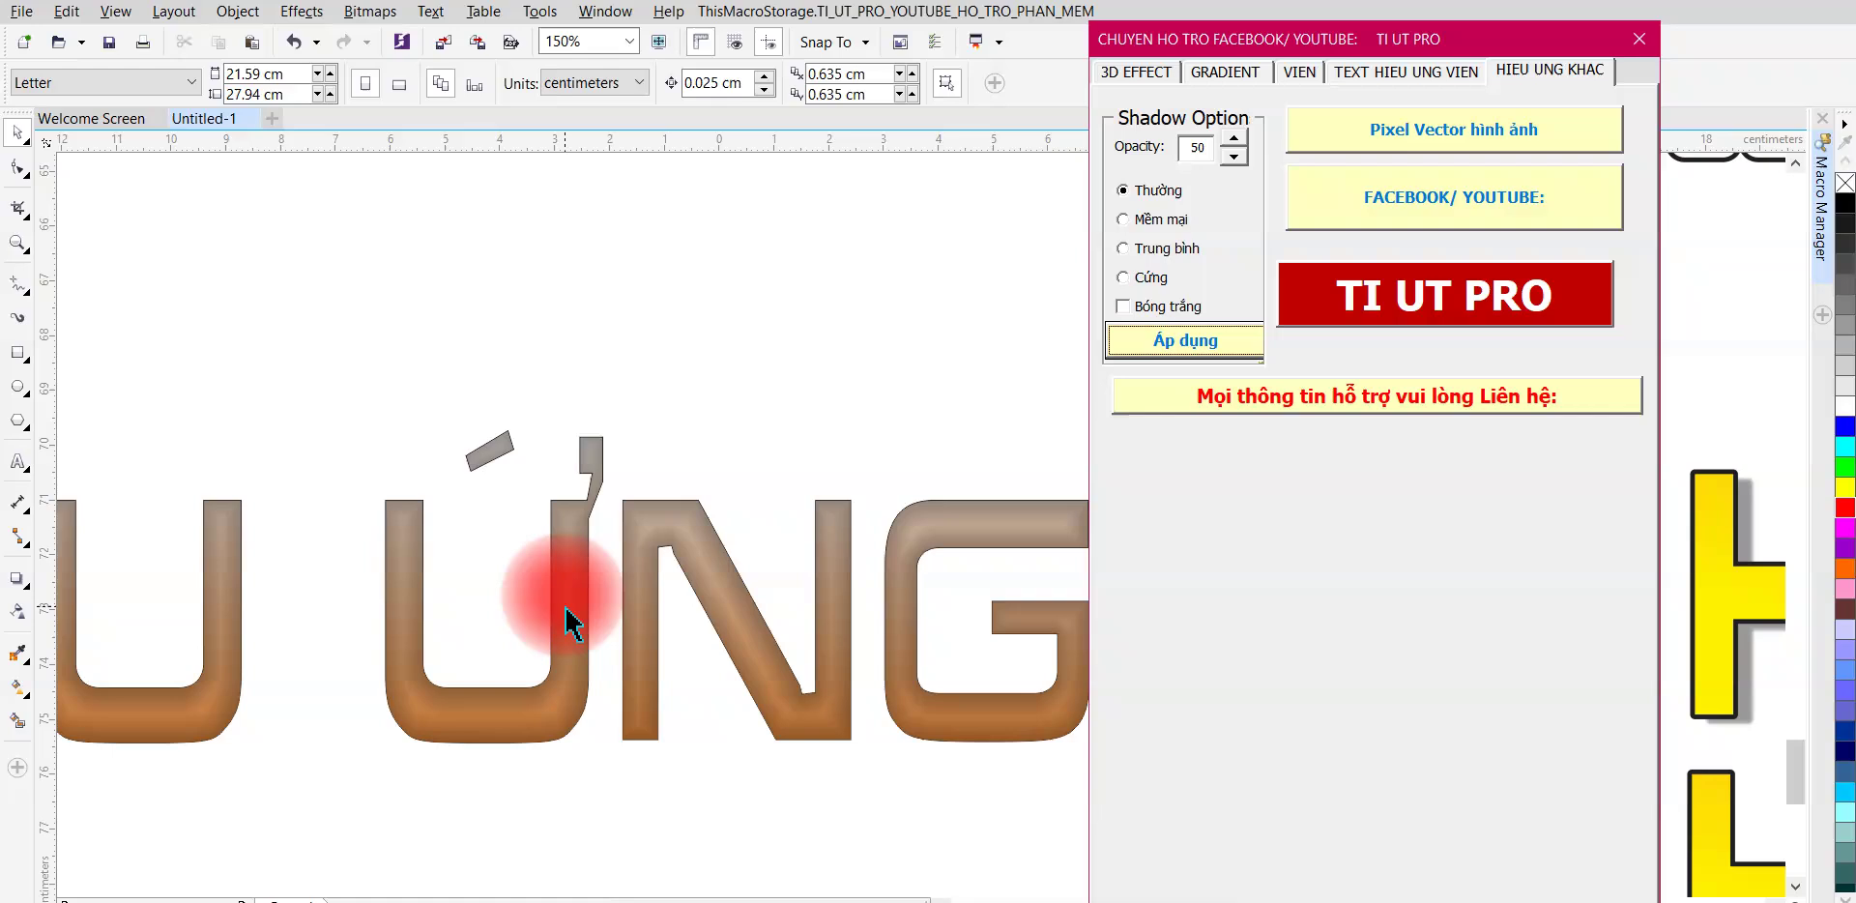
scroll(575, 627, "up", 1)
scroll(575, 624, "down", 1)
scroll(572, 622, "down", 2)
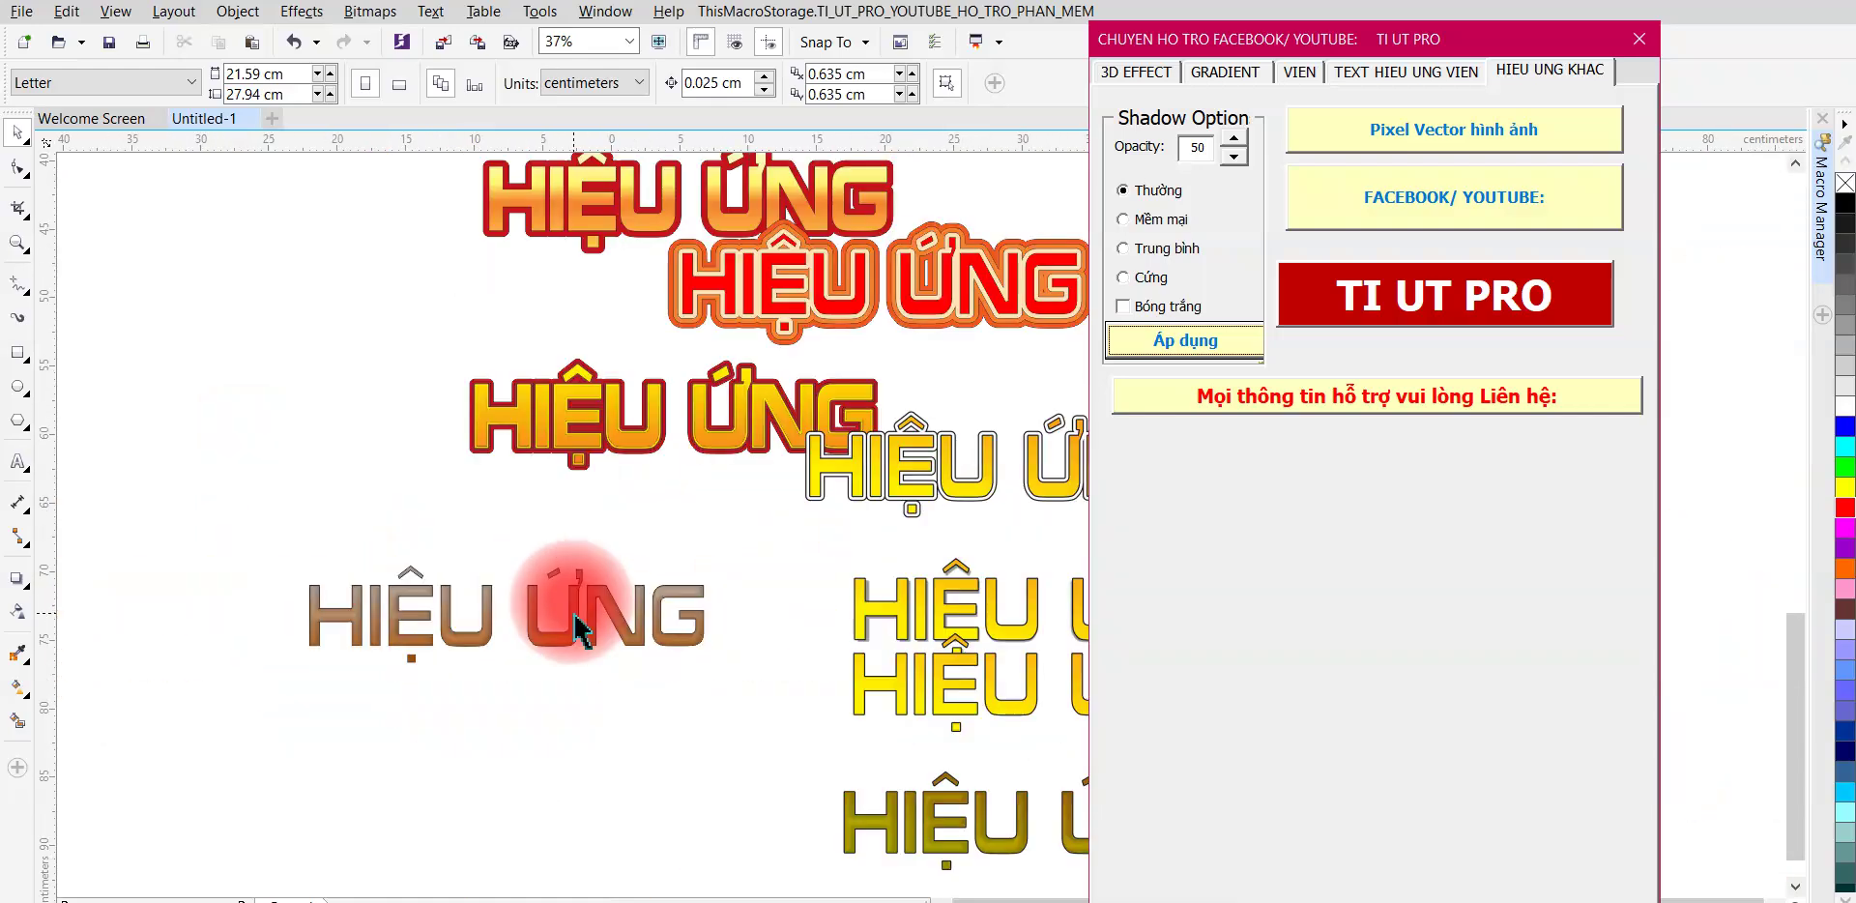
scroll(670, 570, "up", 5)
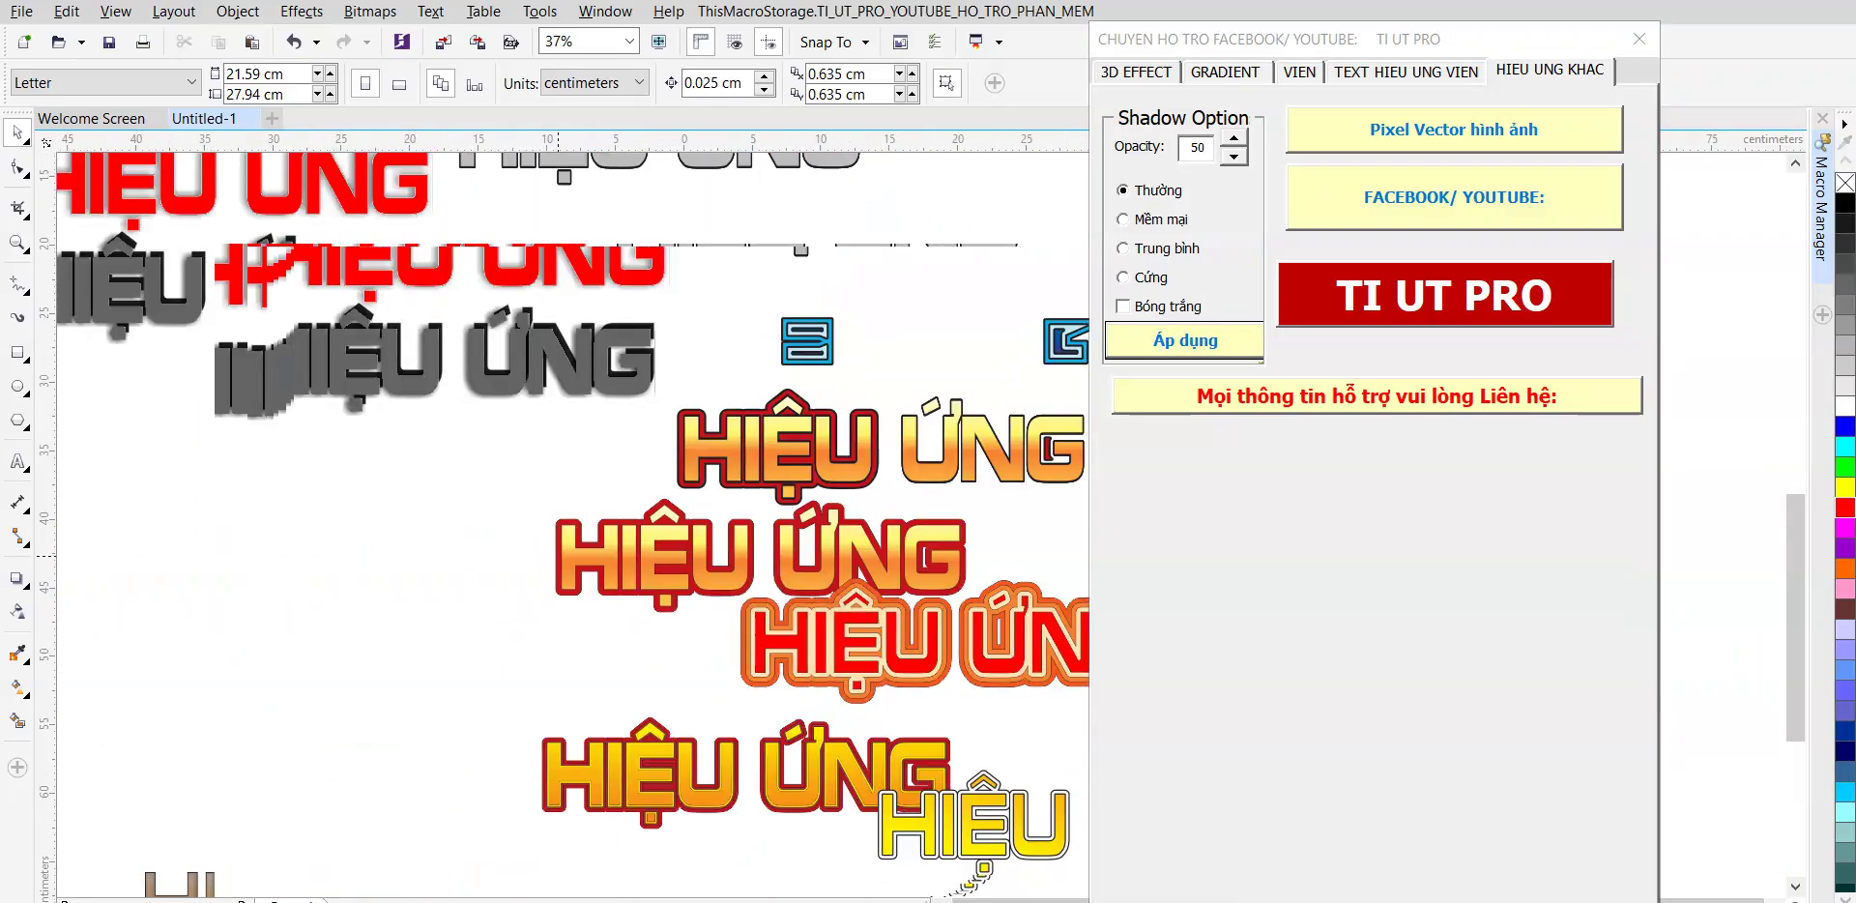
- Draw a circle left of the text, fill it with a gold gradient, and duplicate it below
left_click(18, 386)
left_click_drag(87, 384, 411, 749)
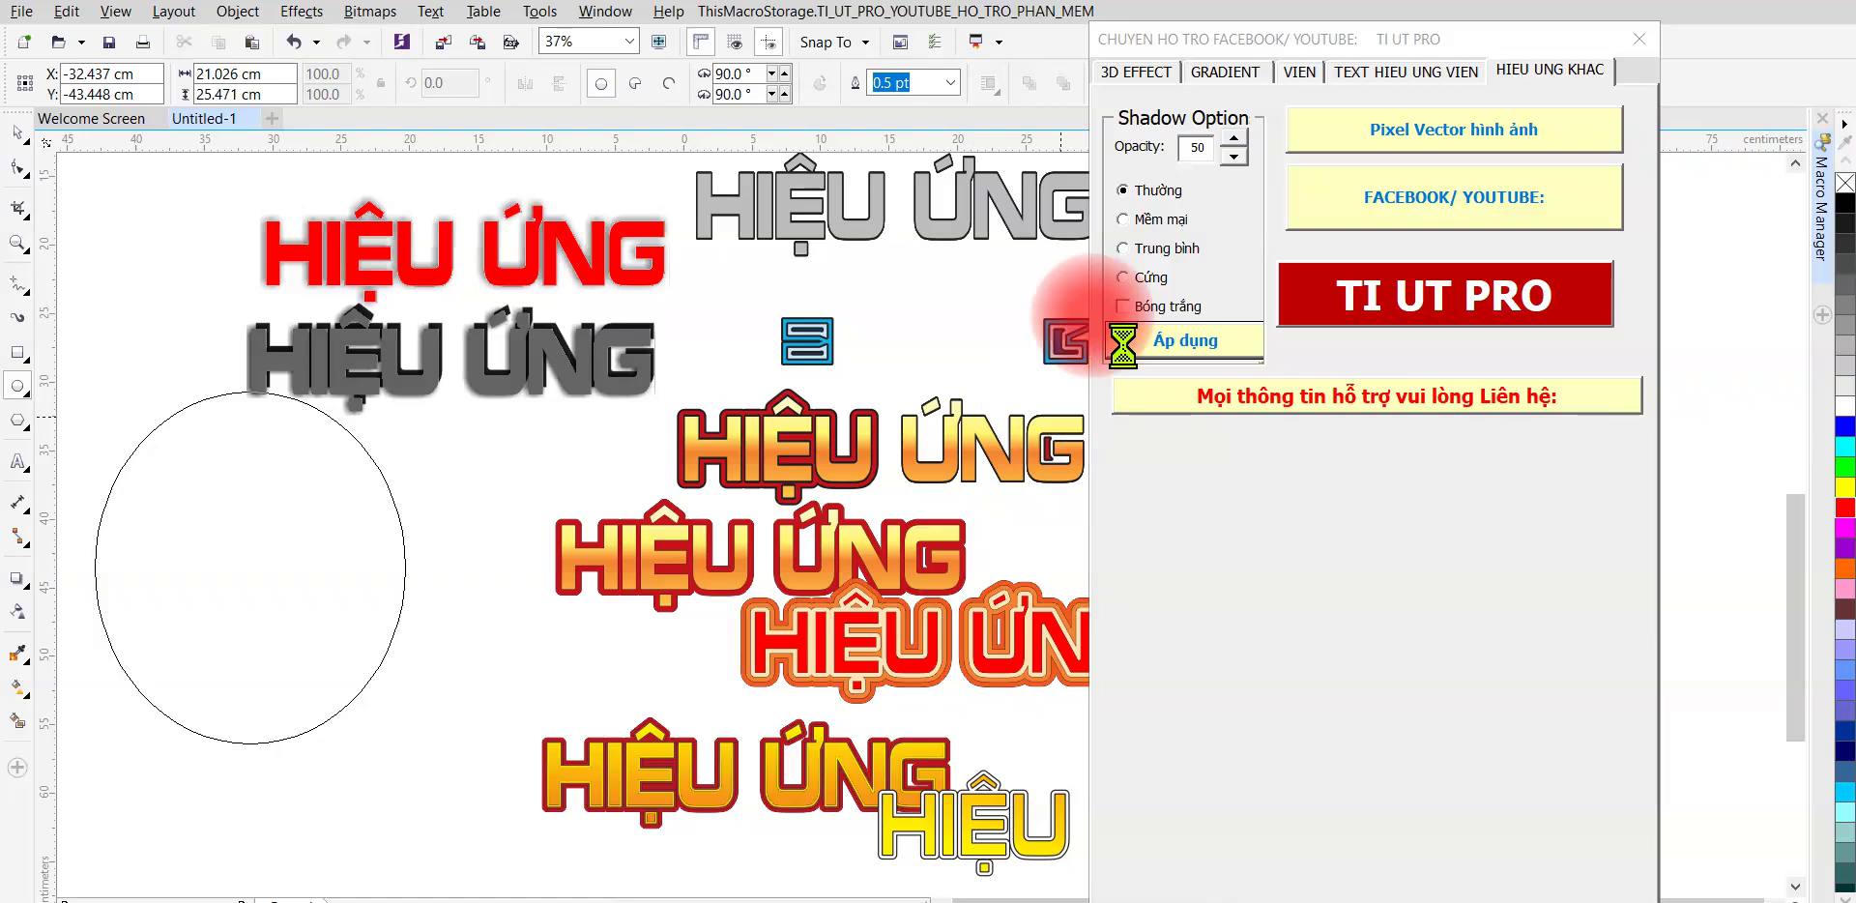
left_click(1224, 71)
left_click(1135, 207)
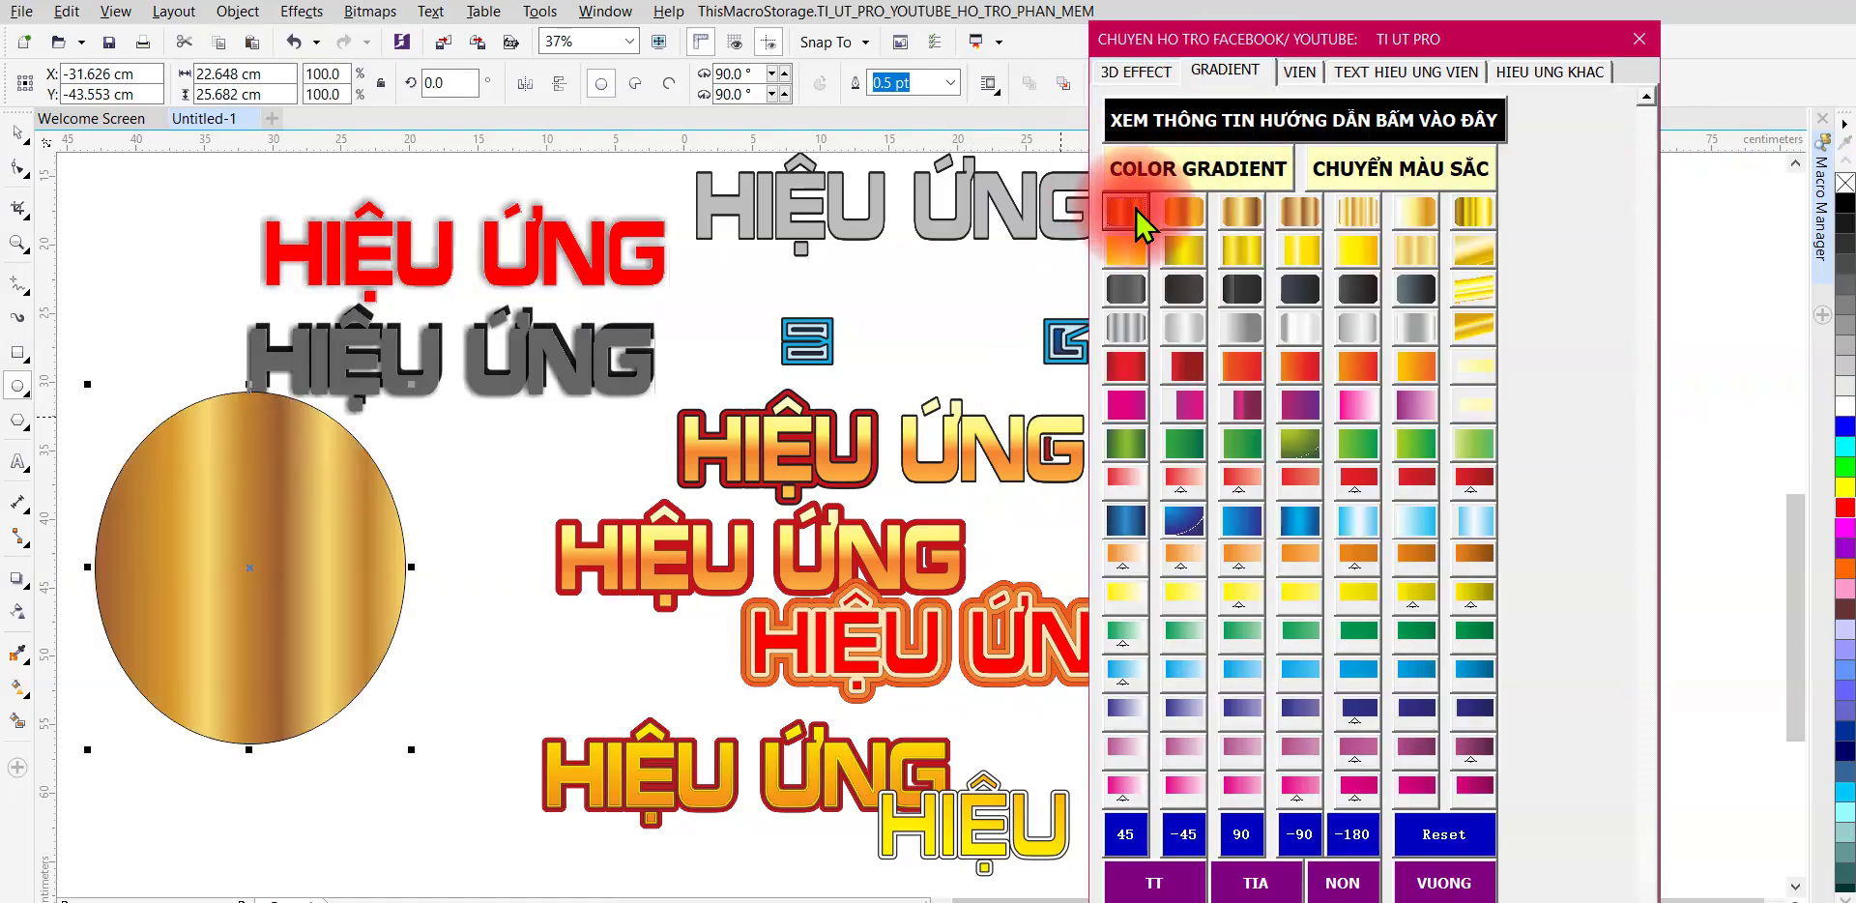
left_click_drag(470, 466, 610, 386)
left_click(25, 147)
left_click_drag(386, 526, 390, 629)
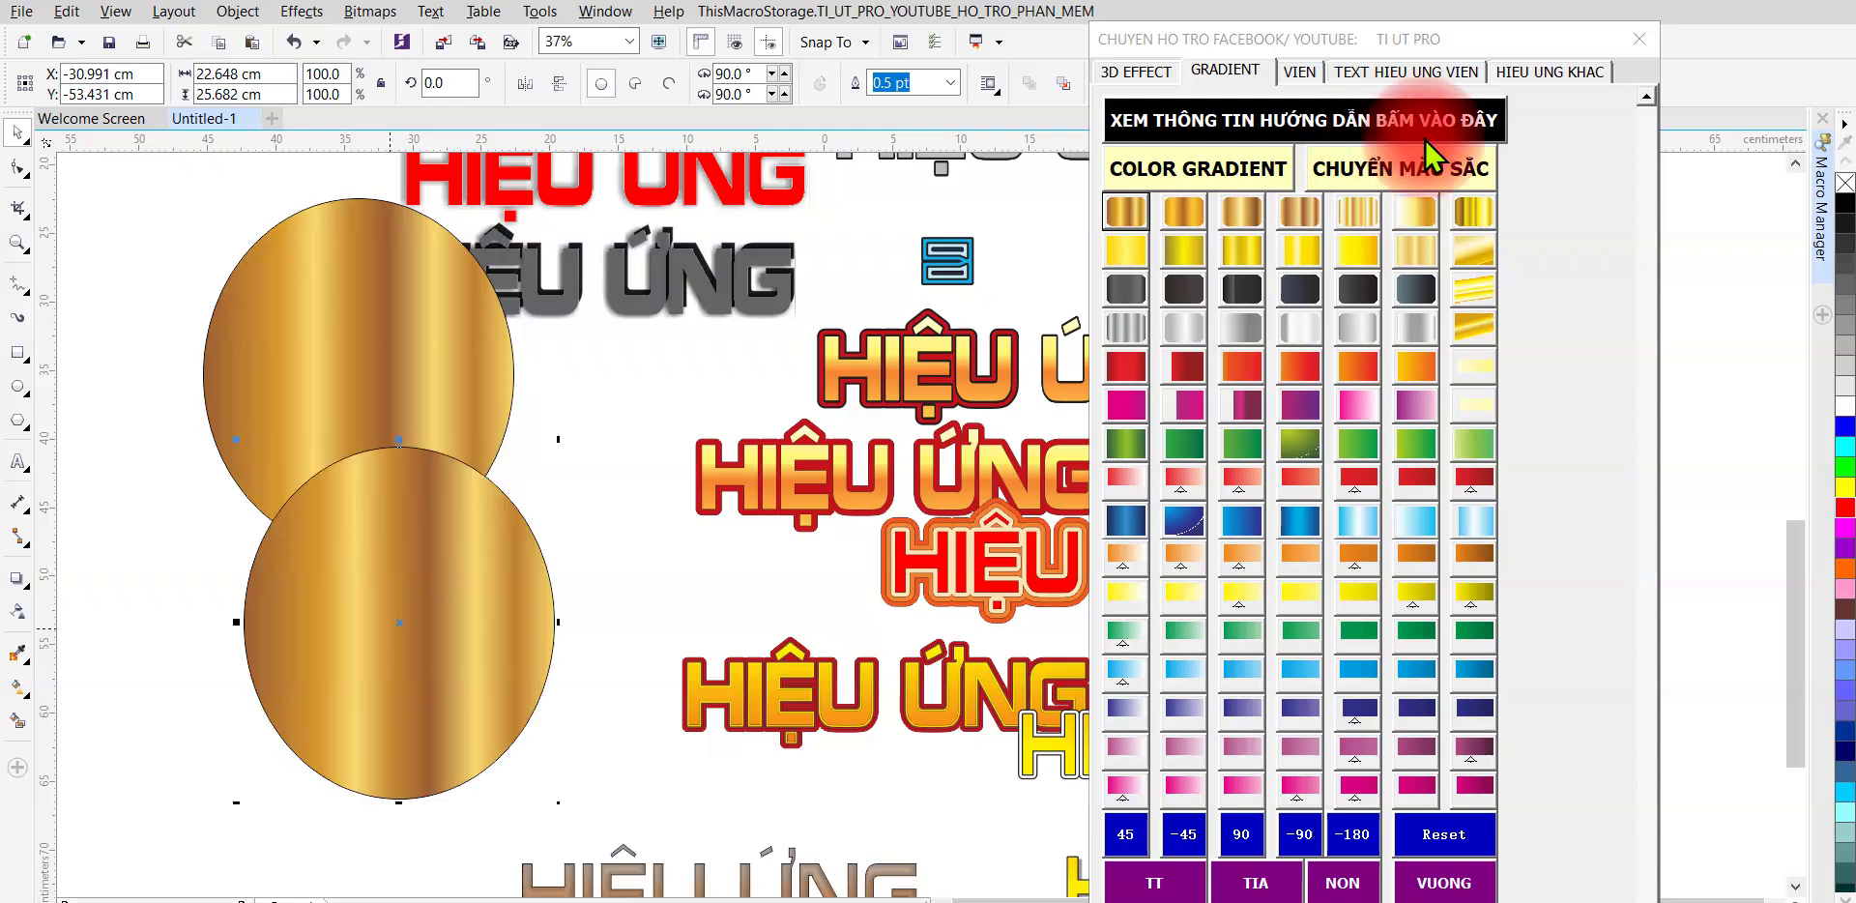
- Give the circles normal, soft, and medium opacity-60 shadows, adding another copy lower left
left_click(1549, 70)
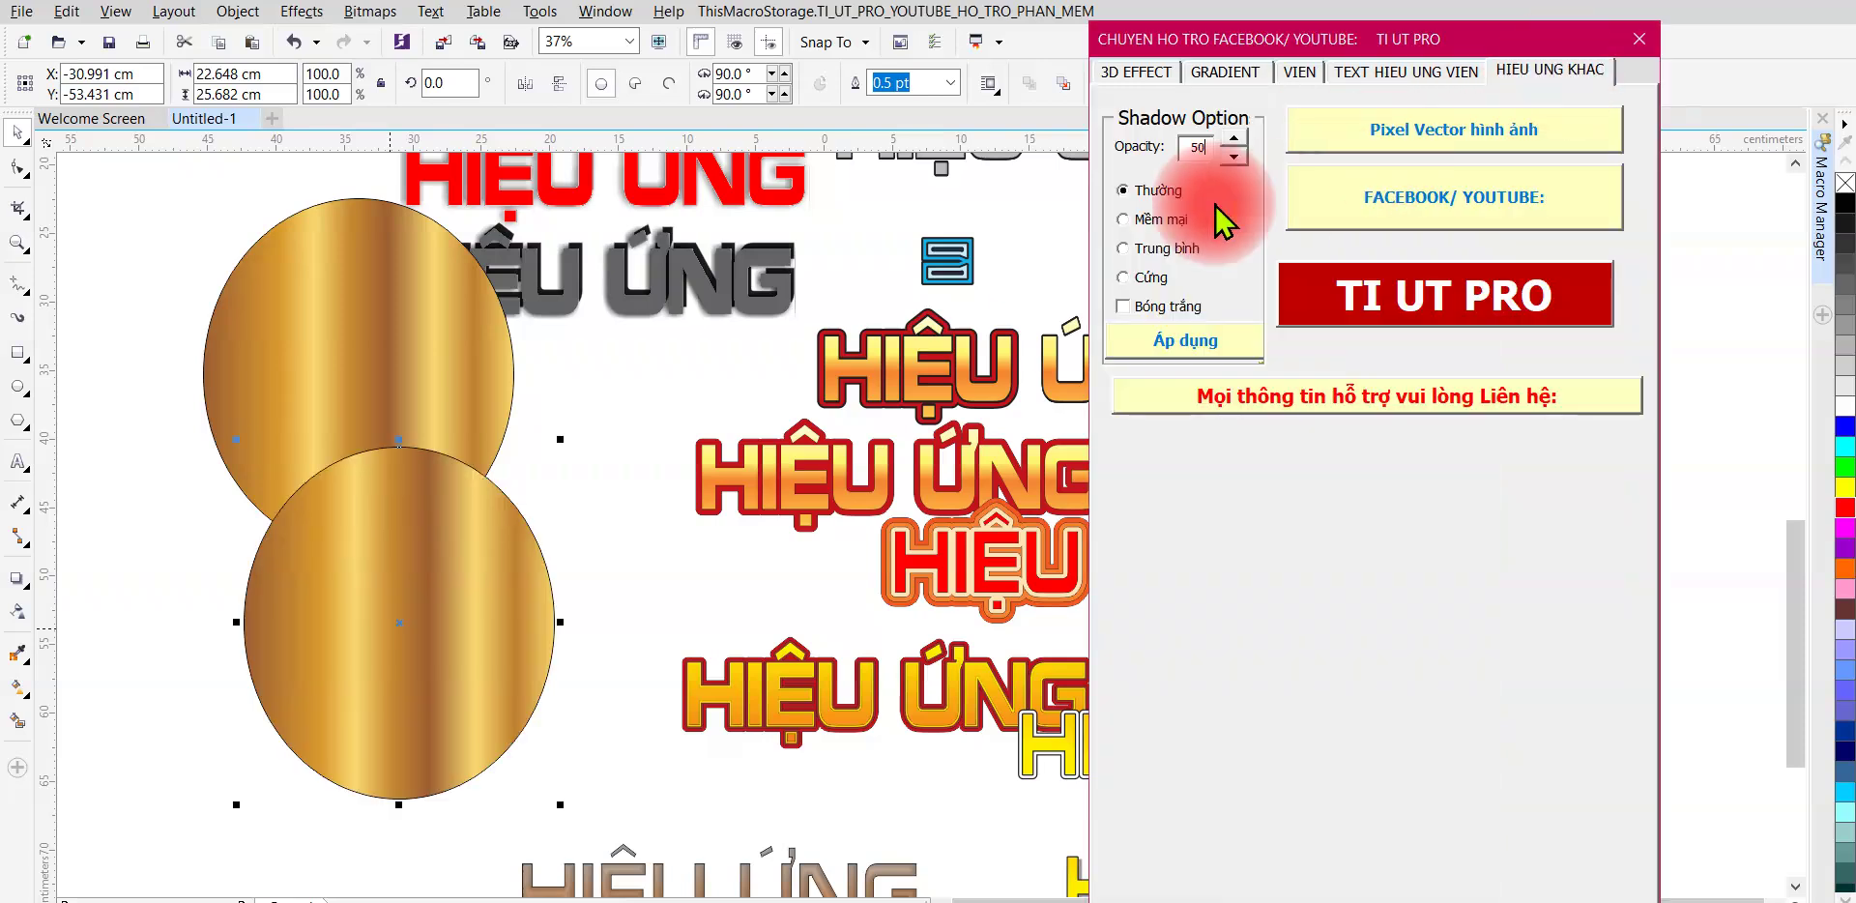
left_click(1156, 334)
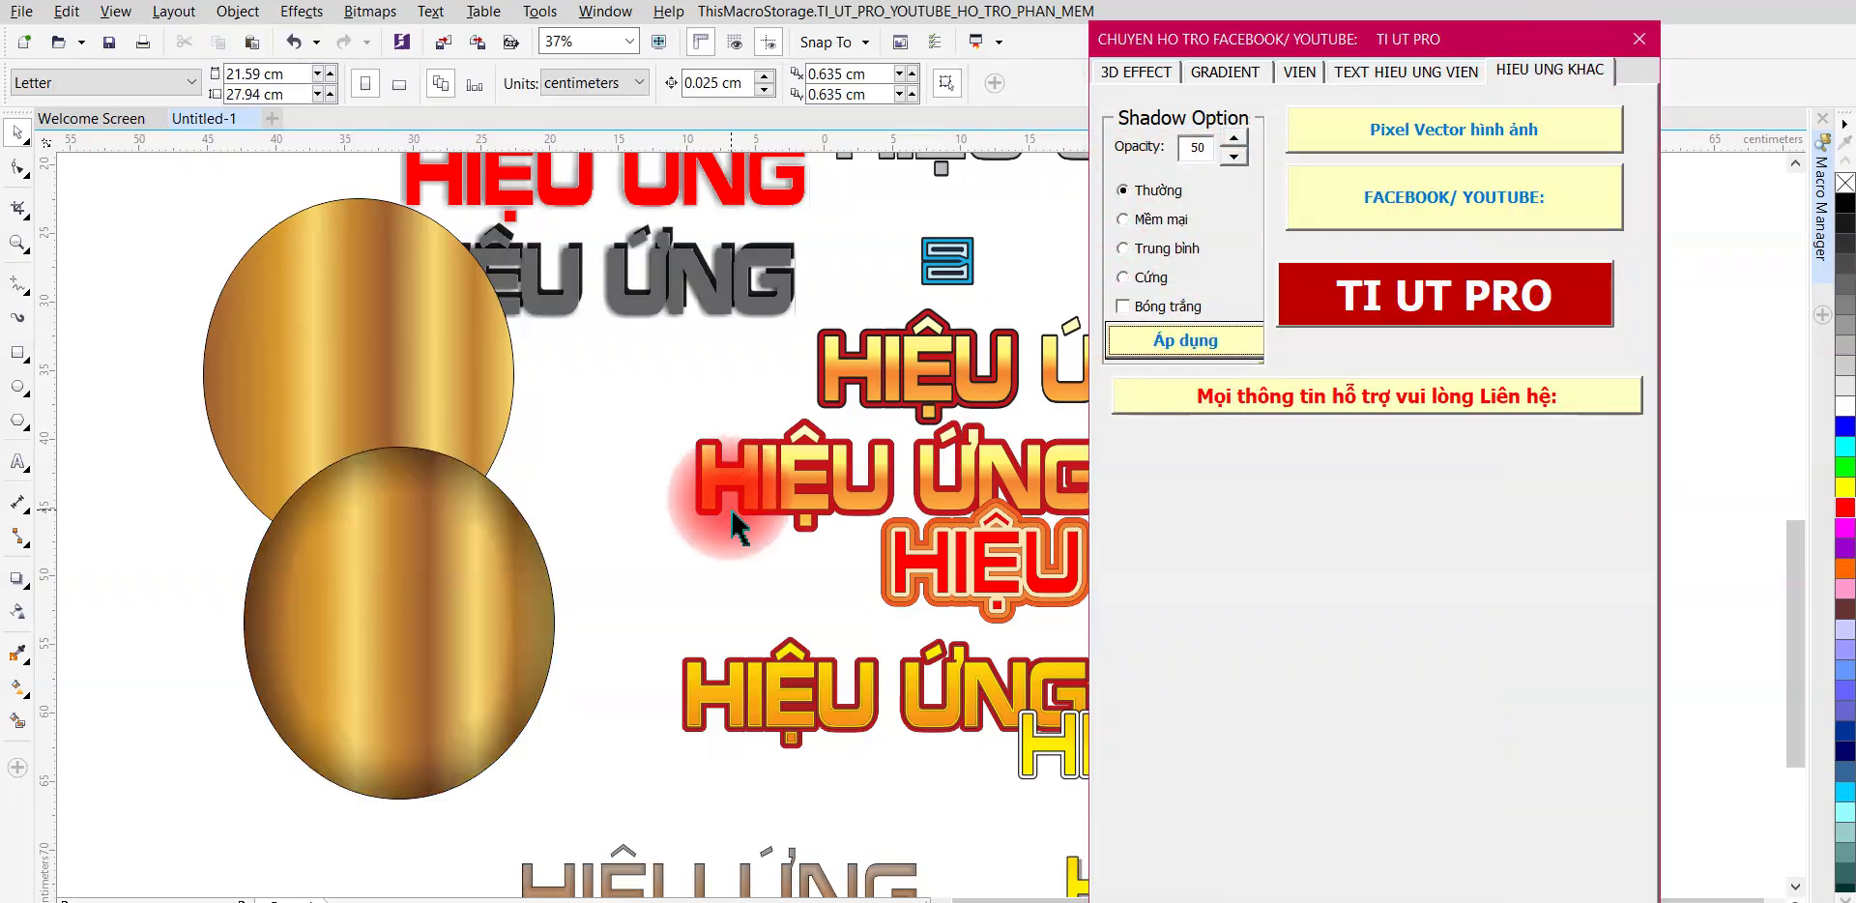
left_click_drag(311, 373, 214, 325)
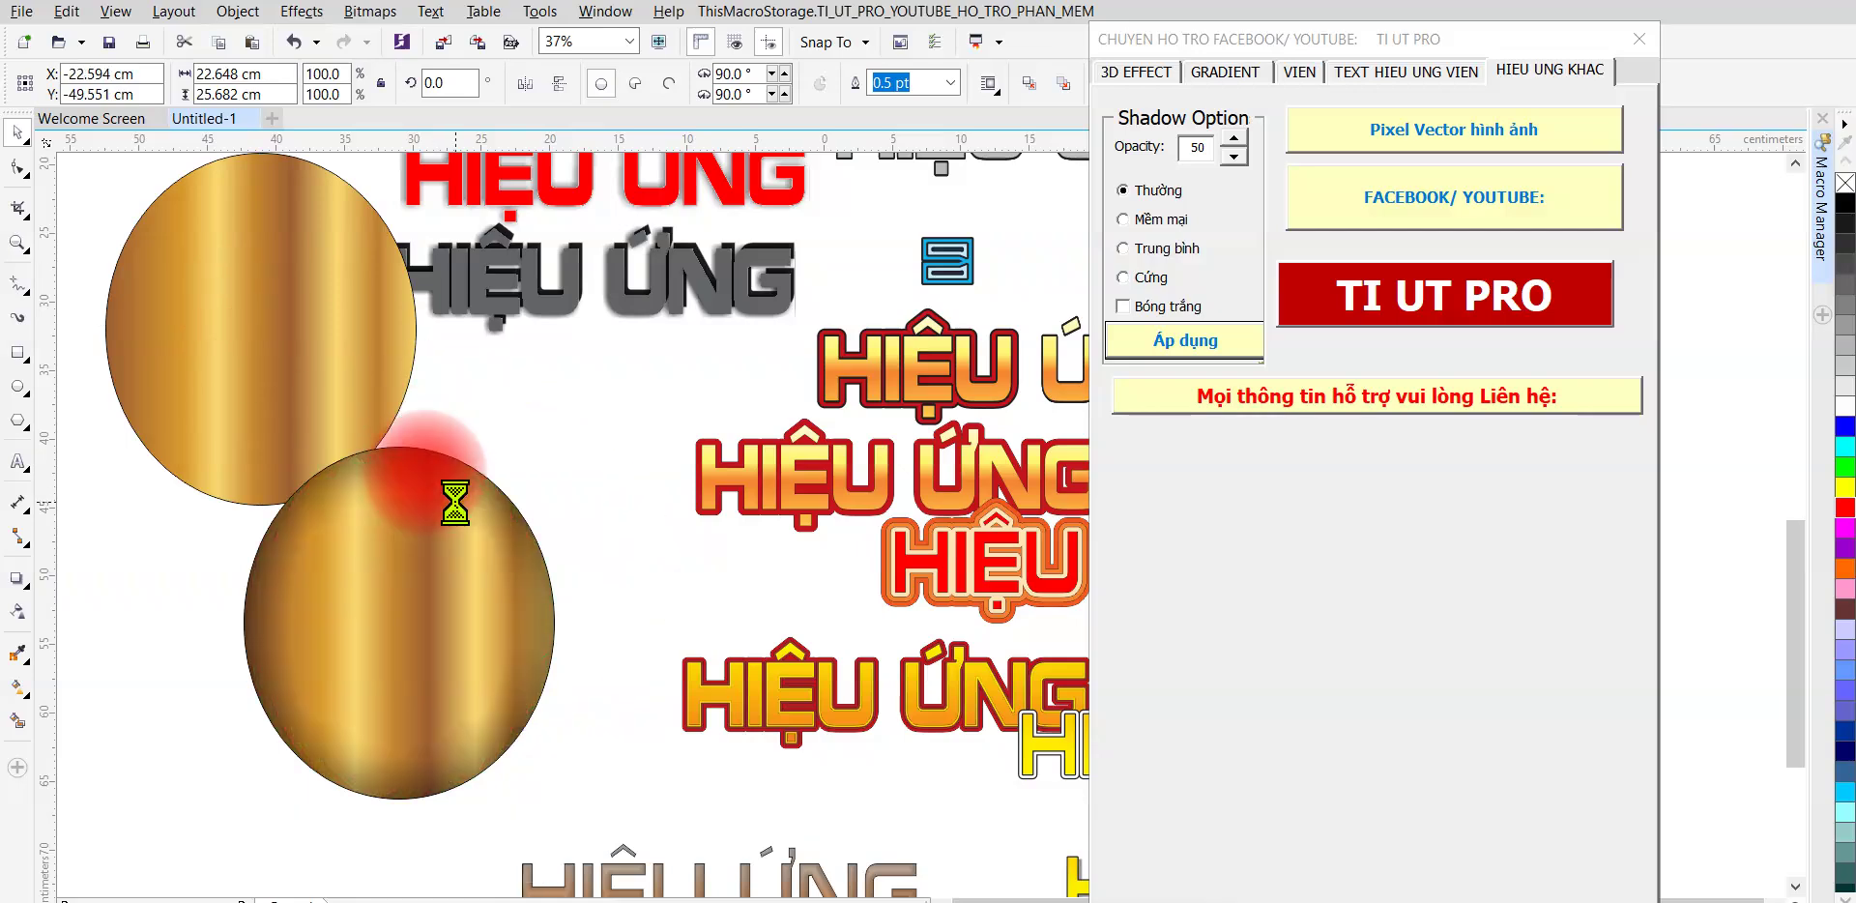
left_click(1155, 254)
left_click(1176, 330)
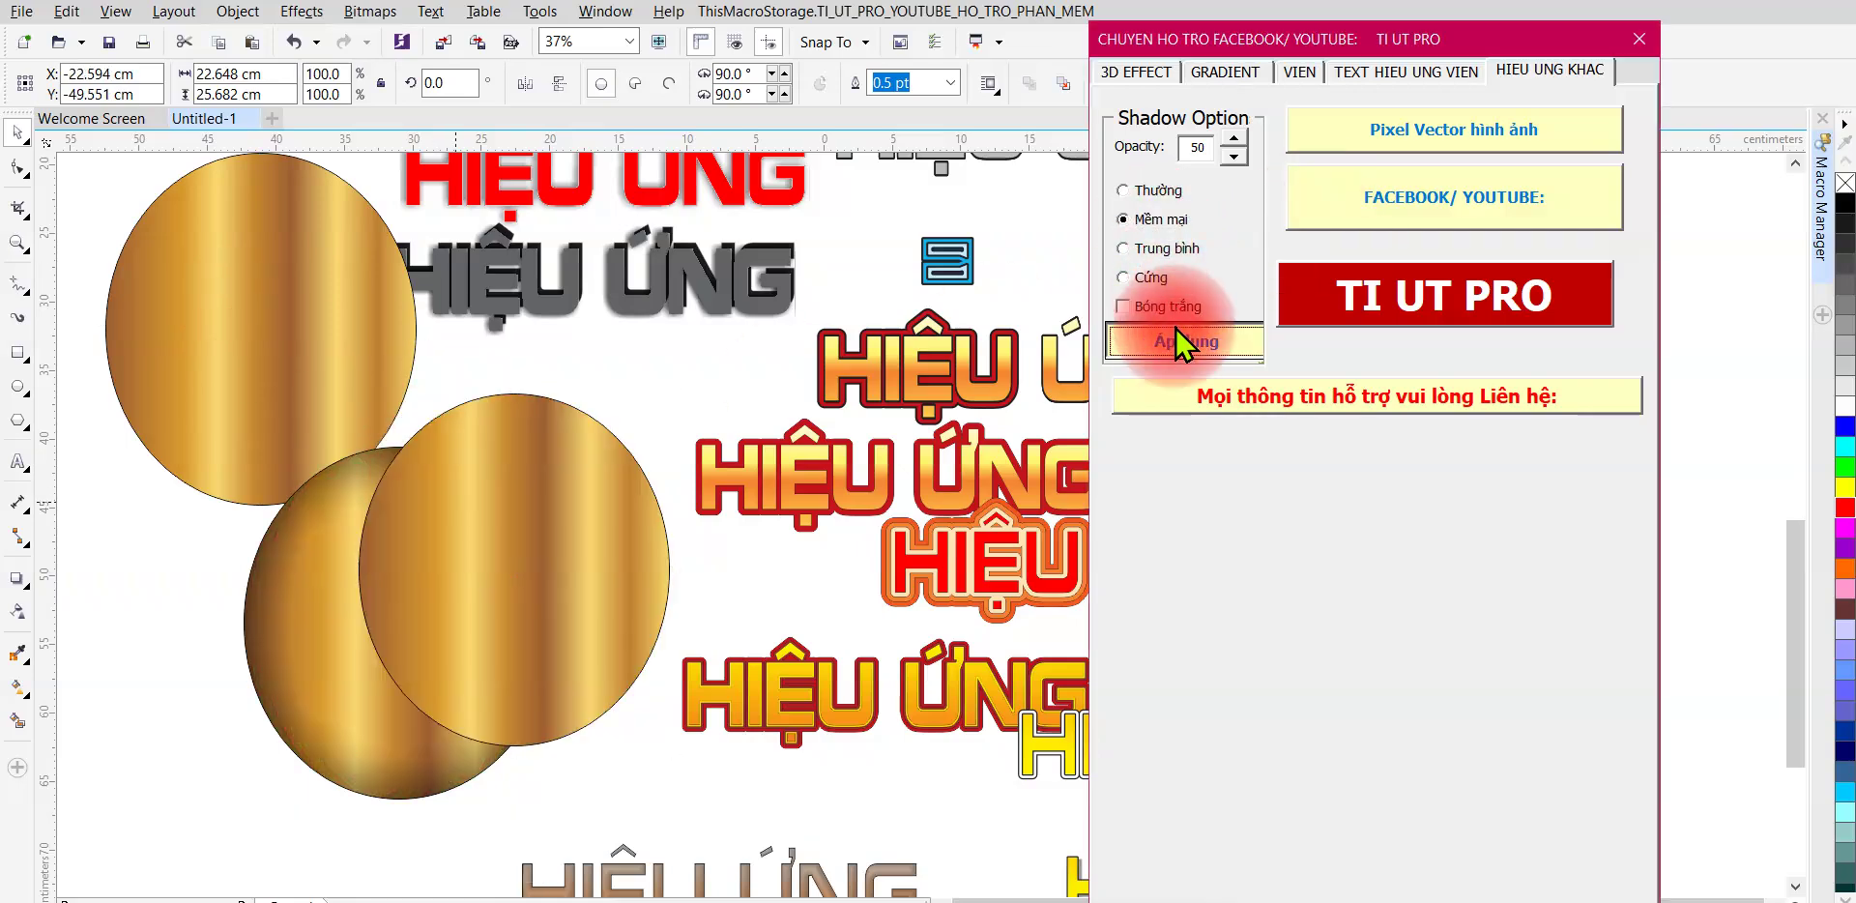
left_click_drag(276, 300, 227, 499)
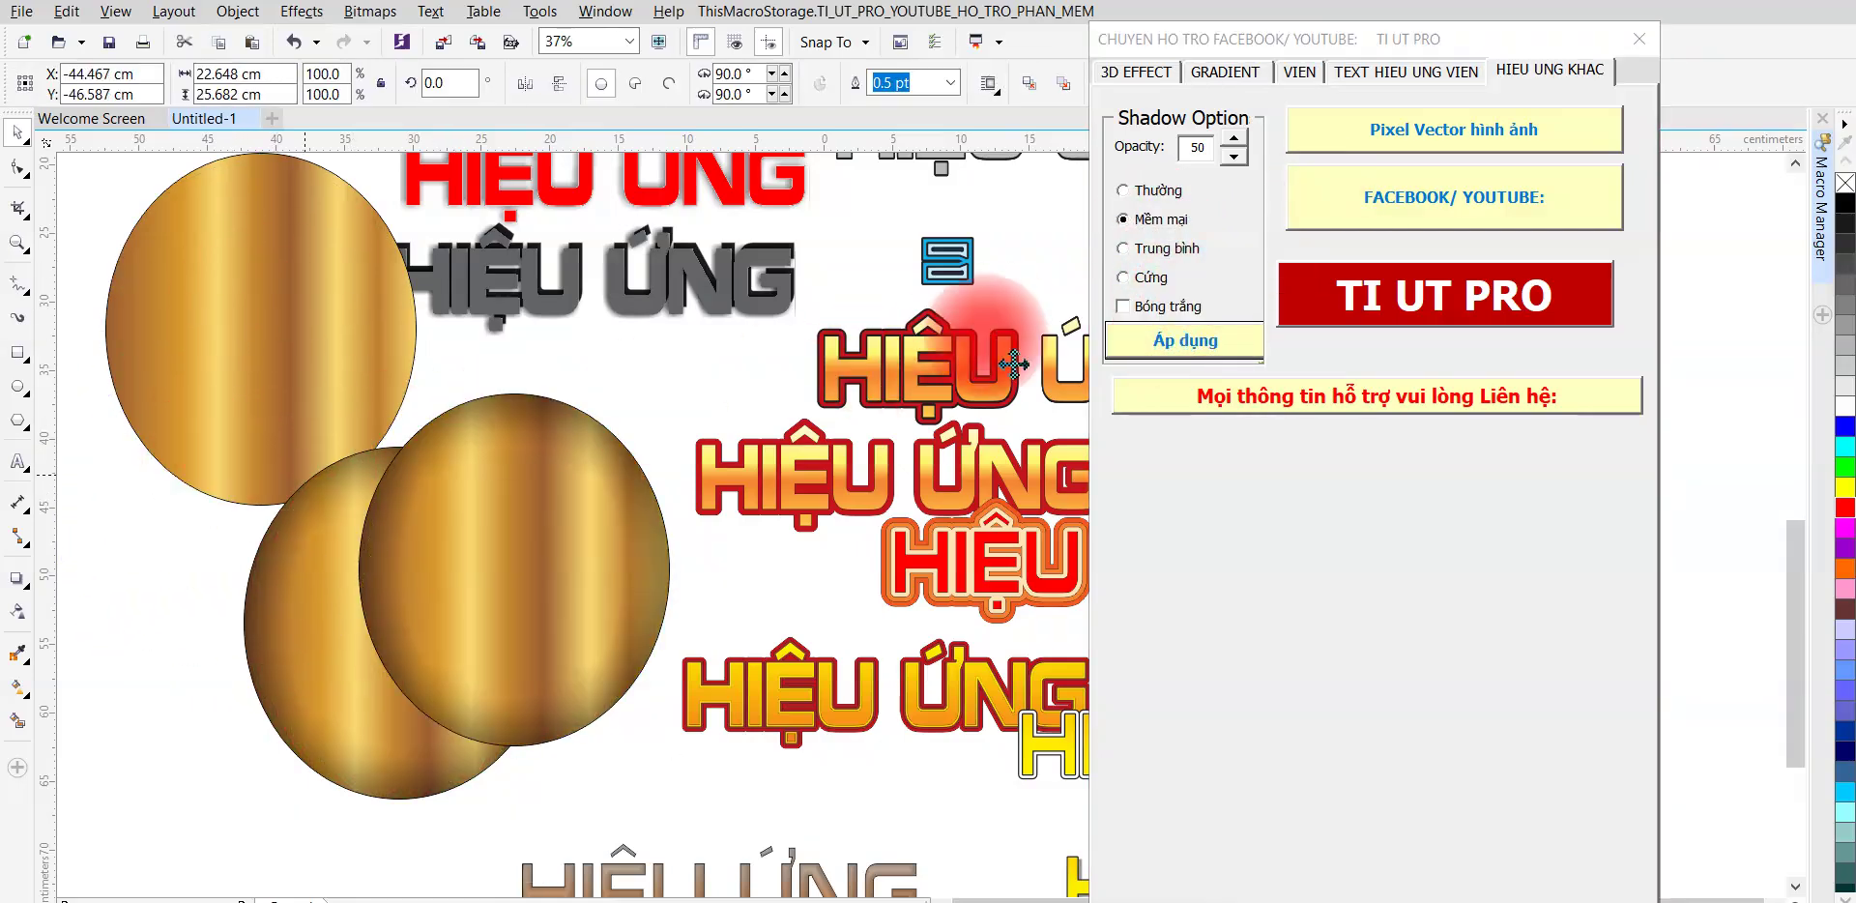
left_click(1174, 255)
left_click(1174, 326)
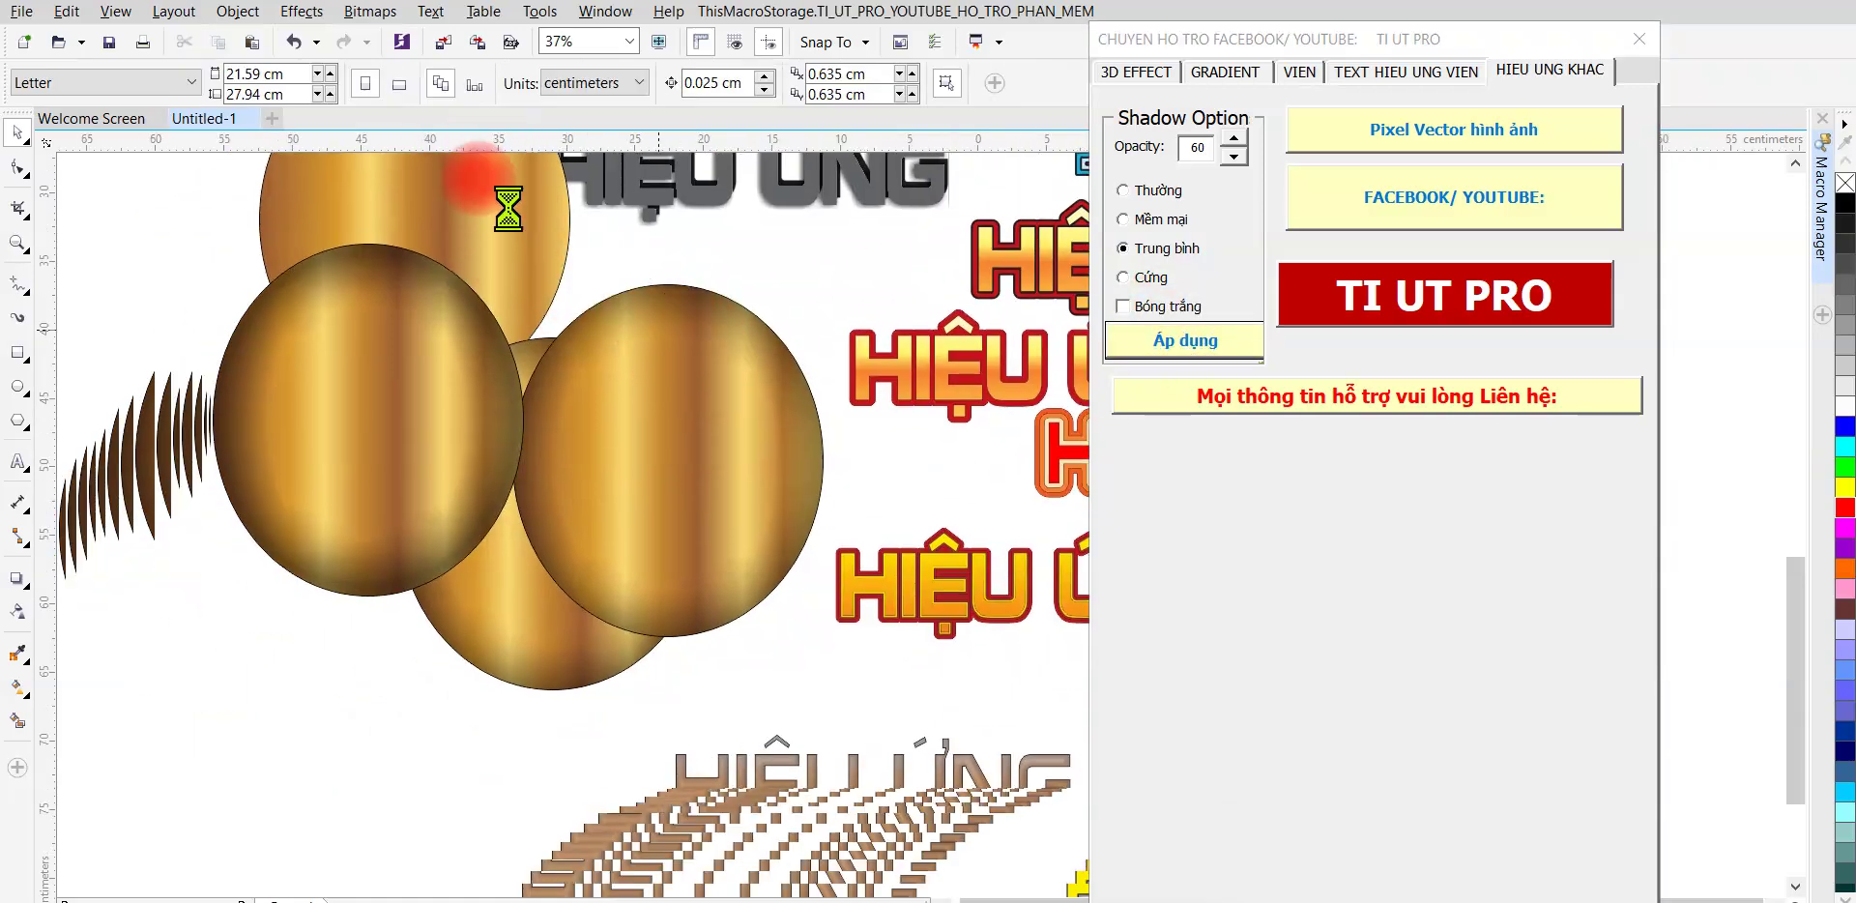
- Add a front gold circle with a white hard shadow at opacity 70 and no outline
left_click_drag(616, 464, 394, 571)
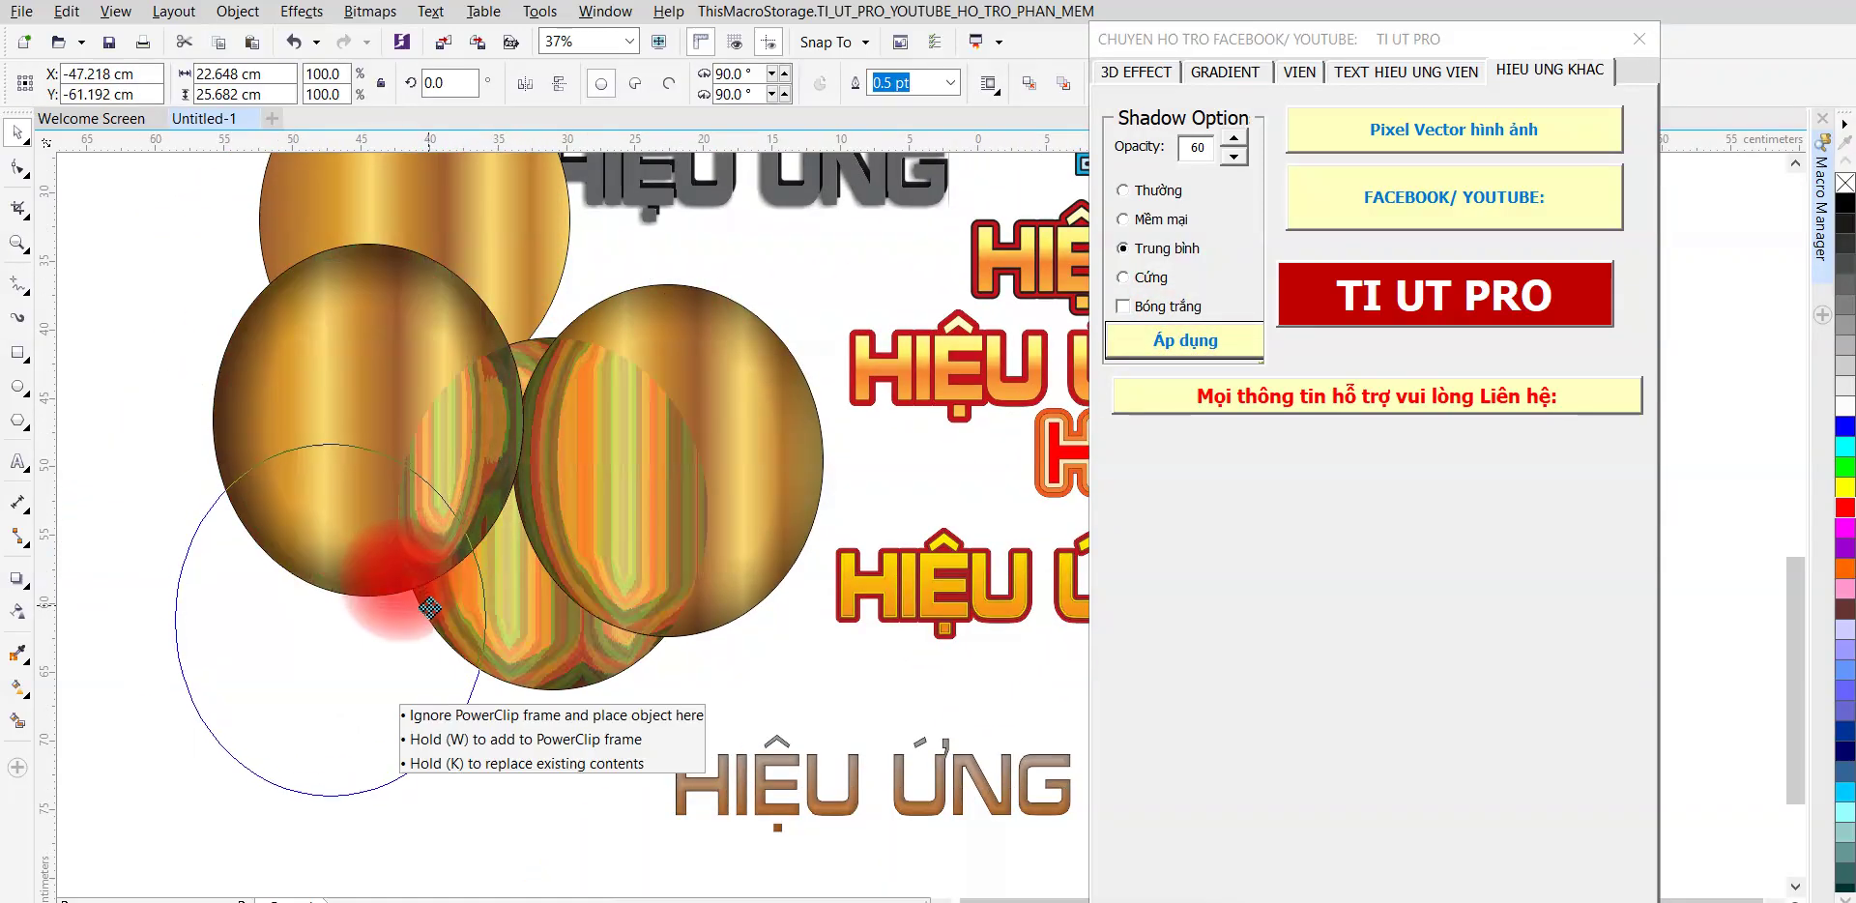
left_click(1152, 279)
left_click(1162, 311)
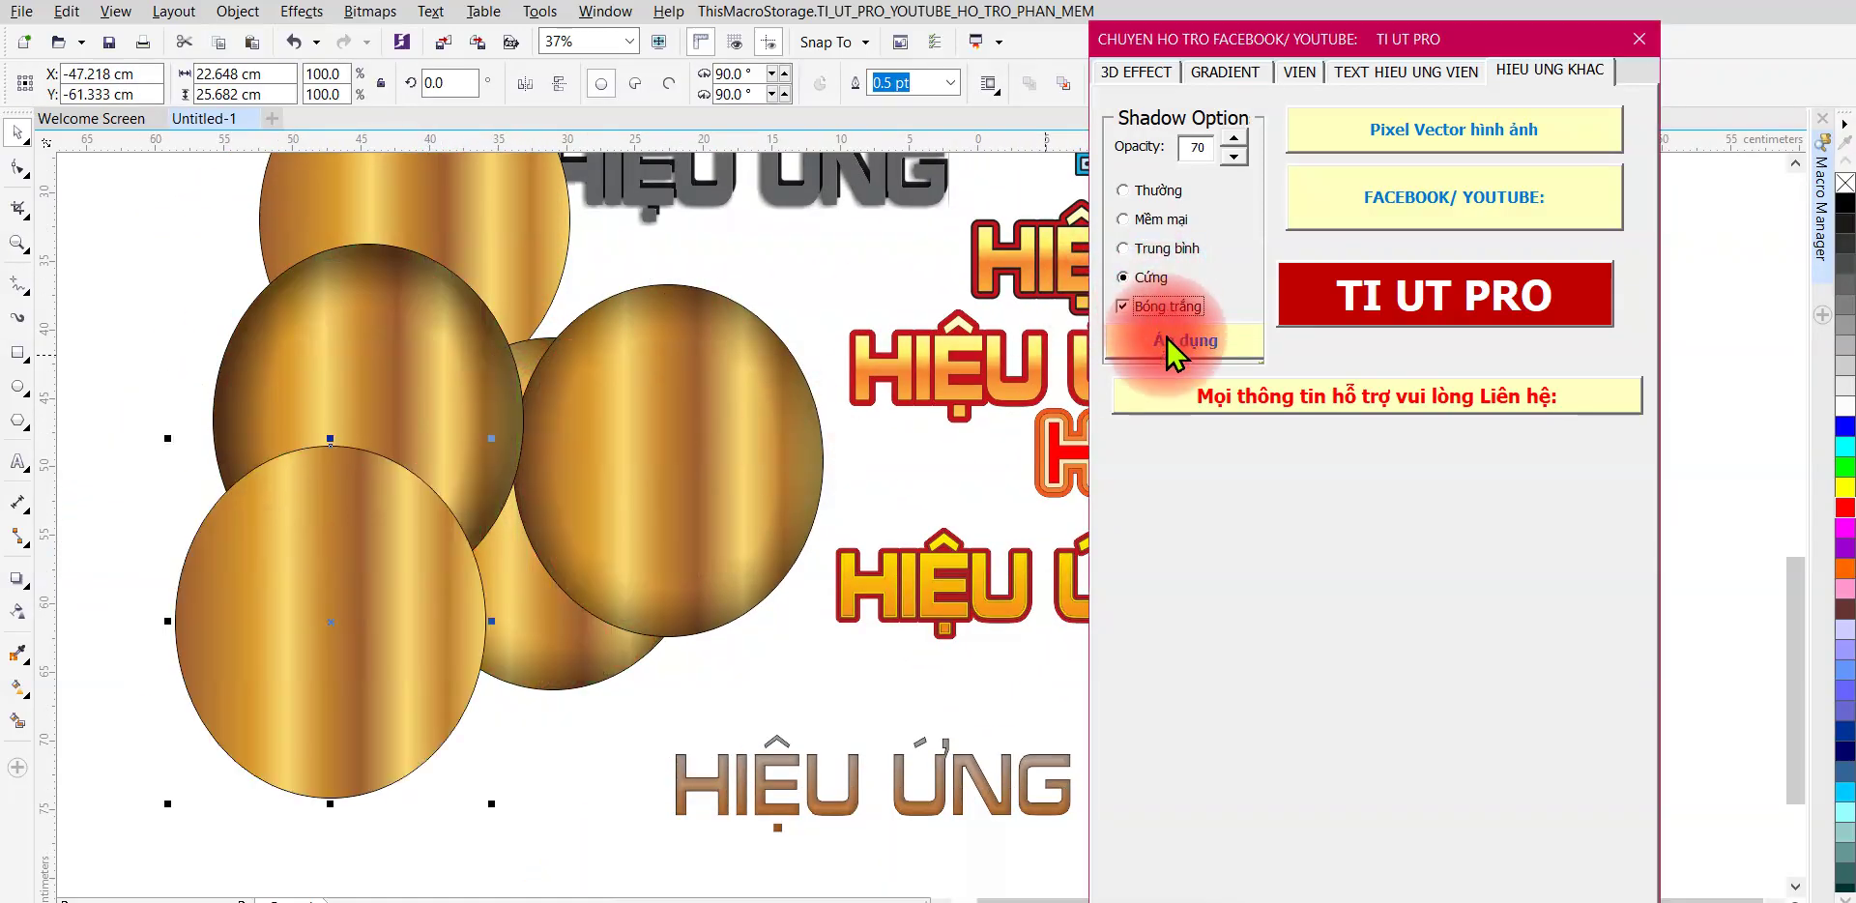
left_click(1166, 338)
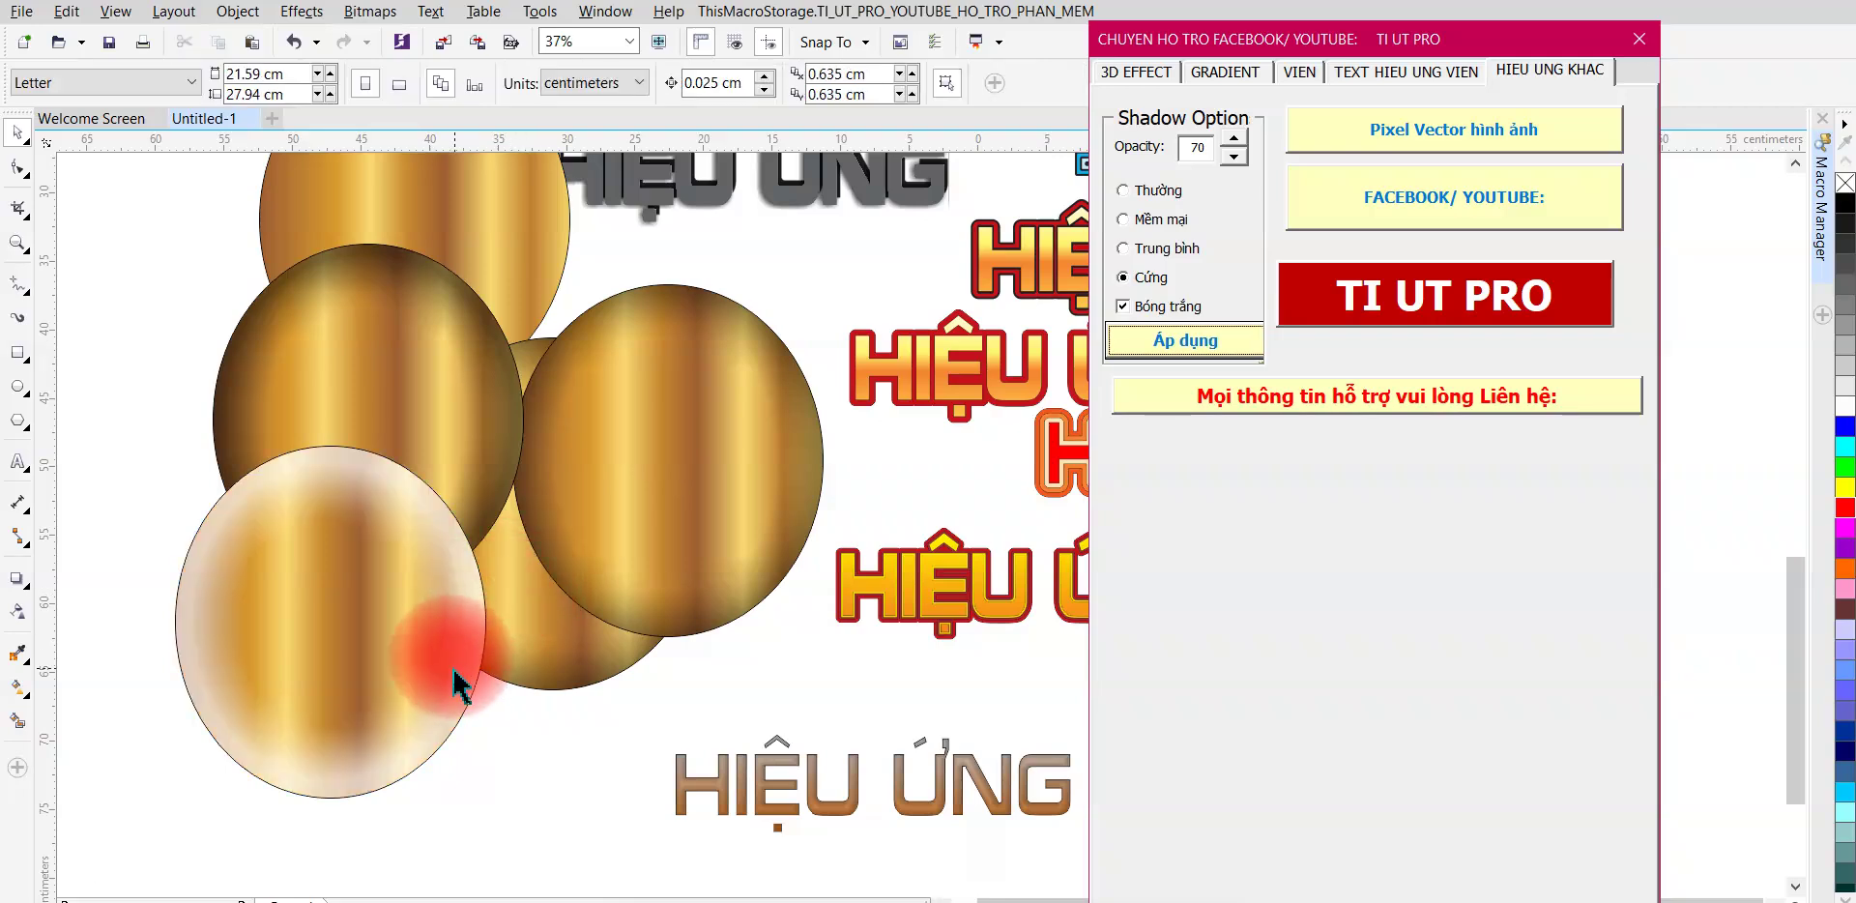
left_click_drag(440, 598, 452, 525)
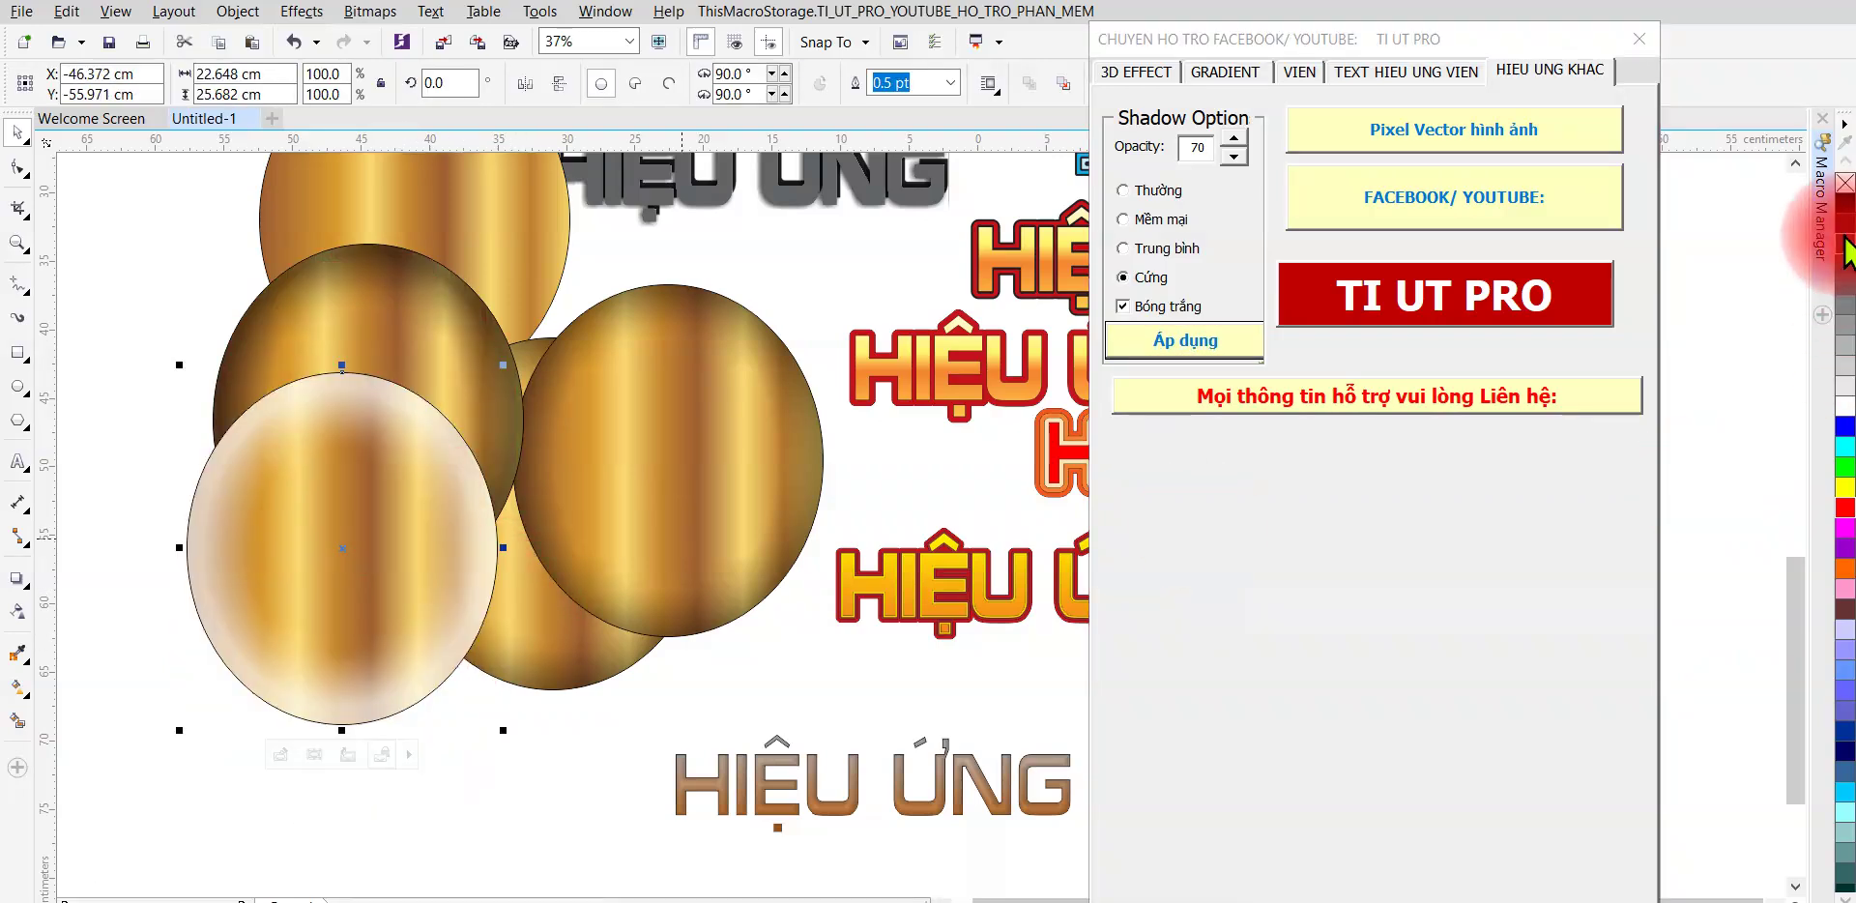
right_click(1846, 184)
- Move the front circle left, move an orange HIỆU ỨNG into open space, and copy it below
left_click_drag(558, 596, 493, 593)
left_click_drag(628, 464, 235, 669)
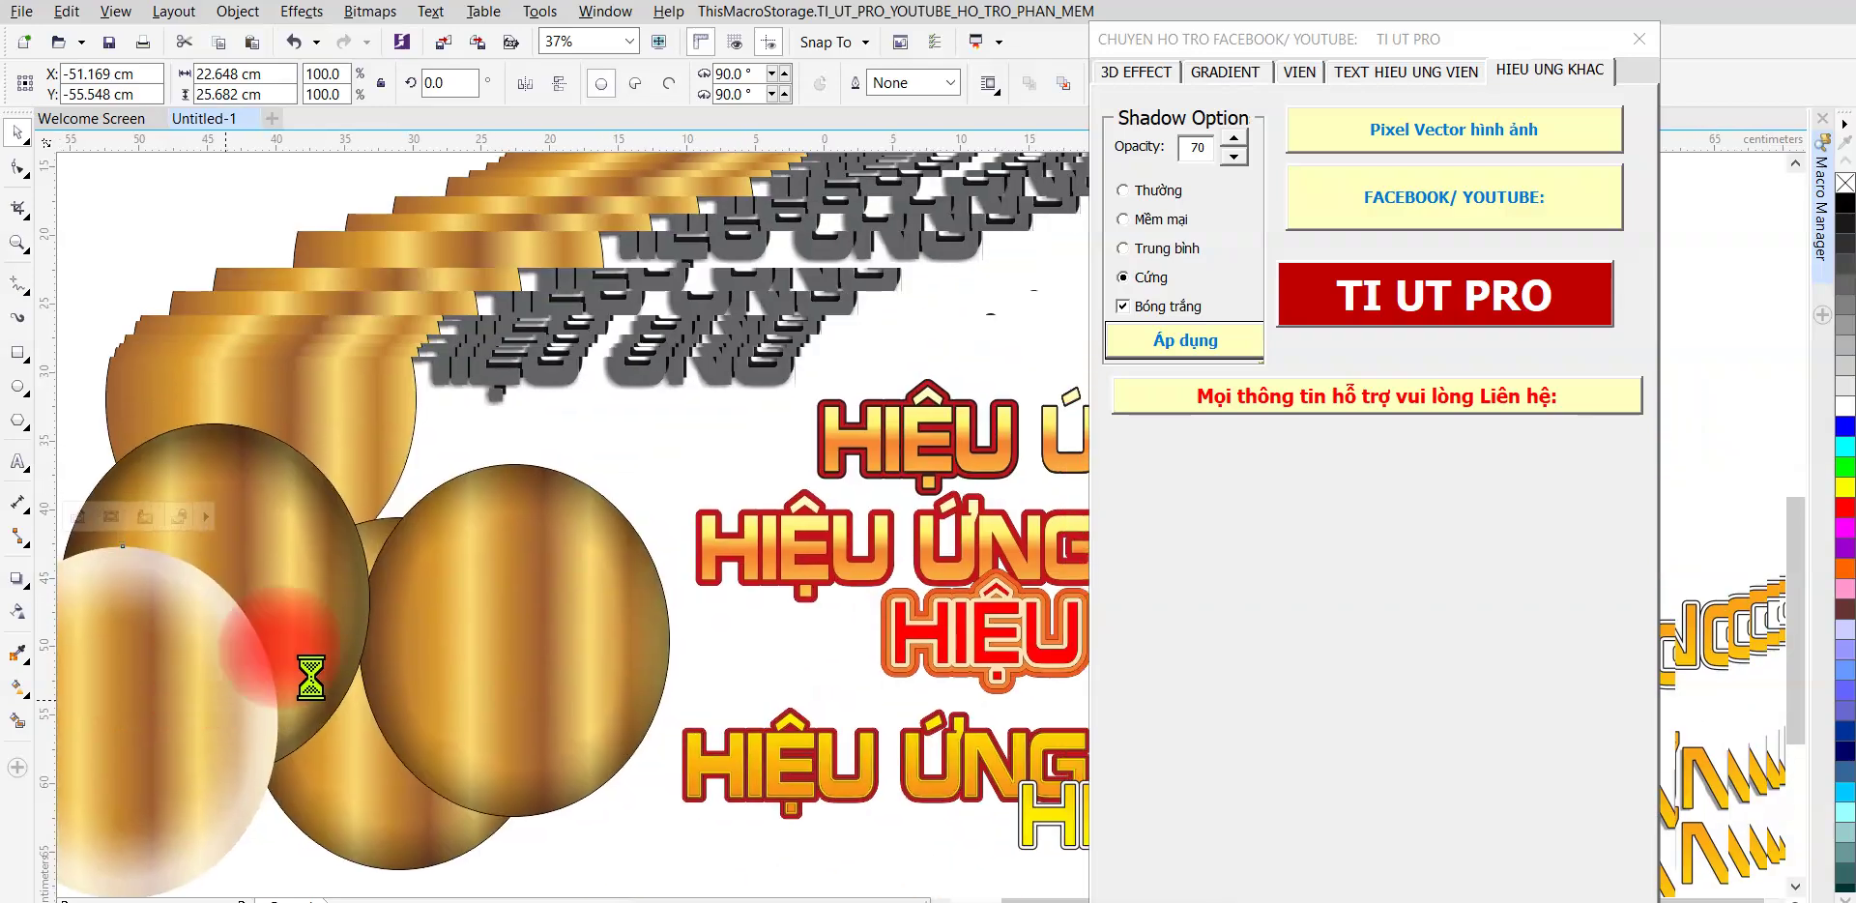
scroll(584, 570, "down", 2)
scroll(455, 580, "up", 2)
left_click_drag(455, 580, 235, 589)
left_click_drag(759, 570, 322, 464)
left_click_drag(413, 538, 373, 373)
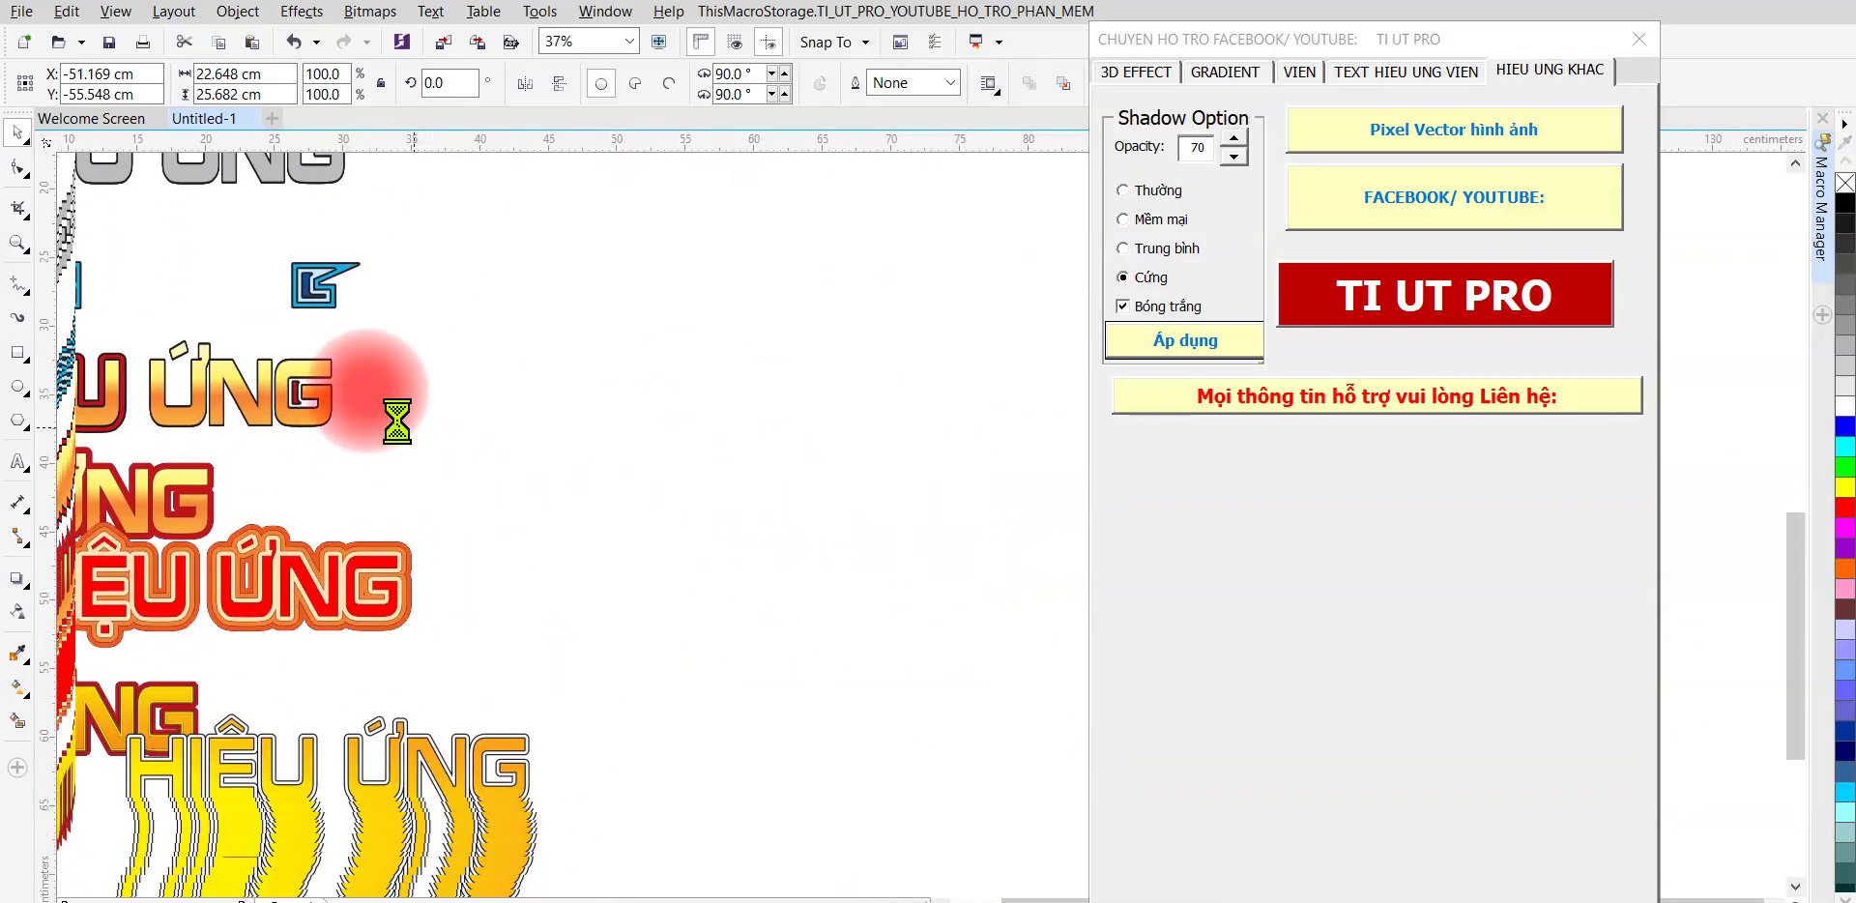
mouse_move(245, 379)
left_mouse_down()
mouse_move(216, 366)
mouse_move(687, 426)
mouse_move(716, 395)
mouse_move(692, 412)
left_mouse_up()
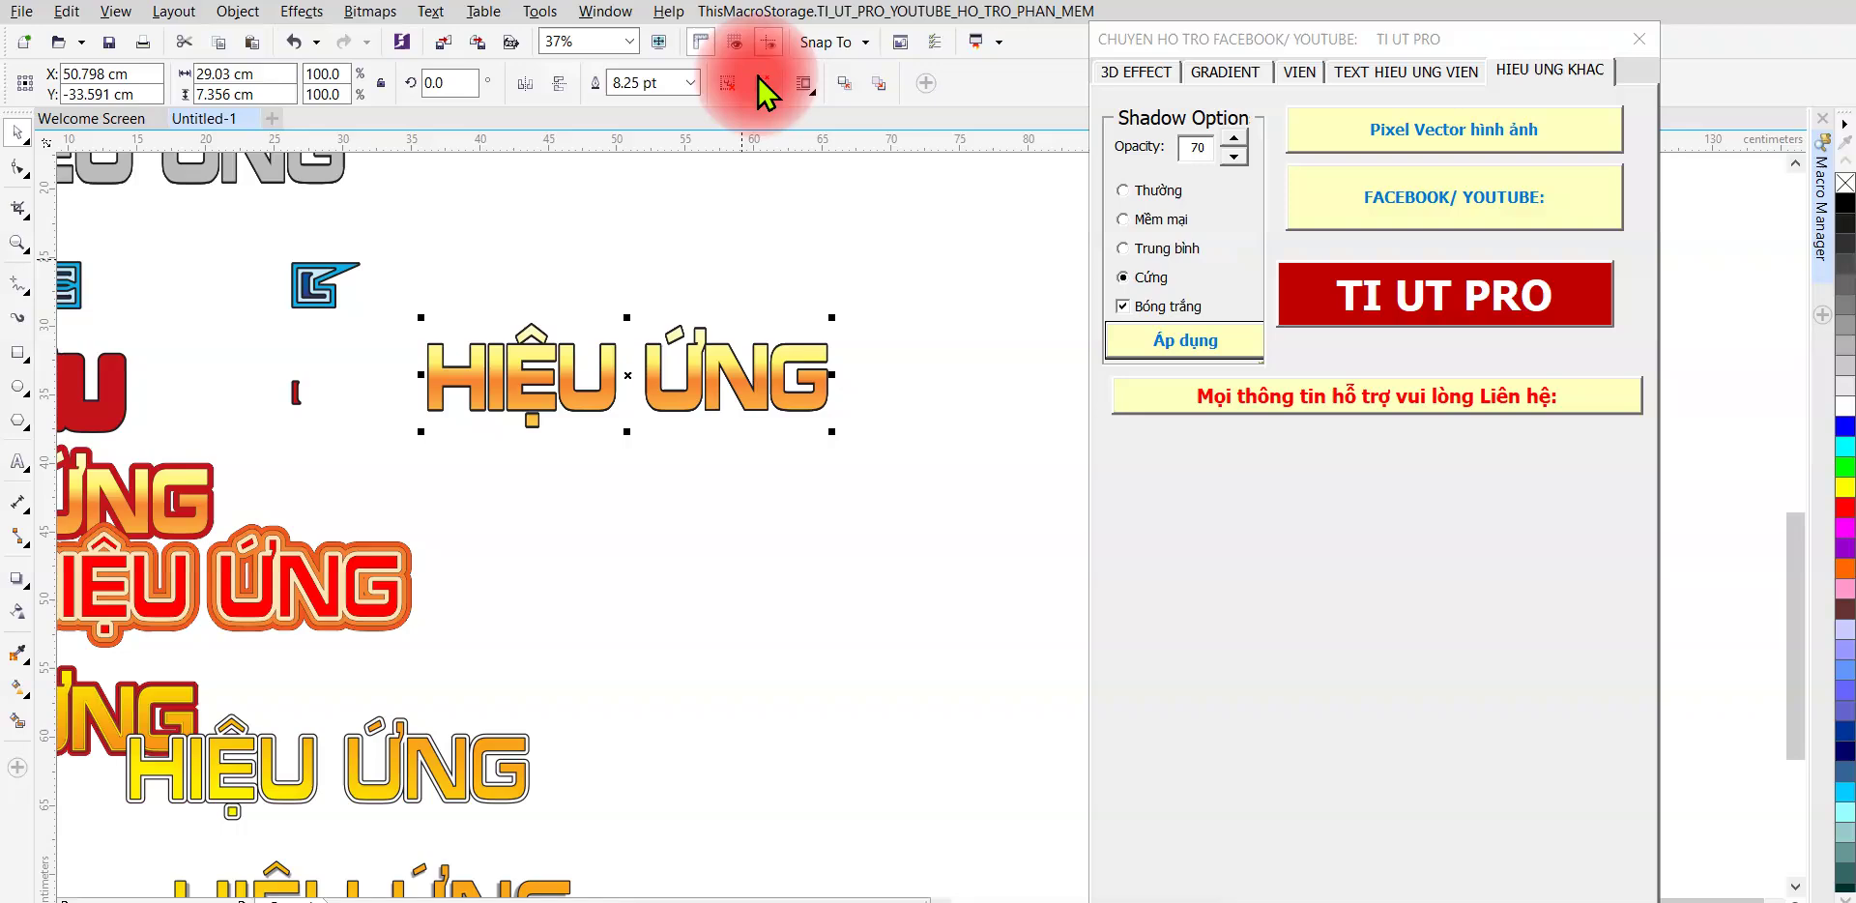
mouse_move(682, 372)
left_mouse_down()
mouse_move(689, 530)
mouse_move(725, 511)
left_mouse_up()
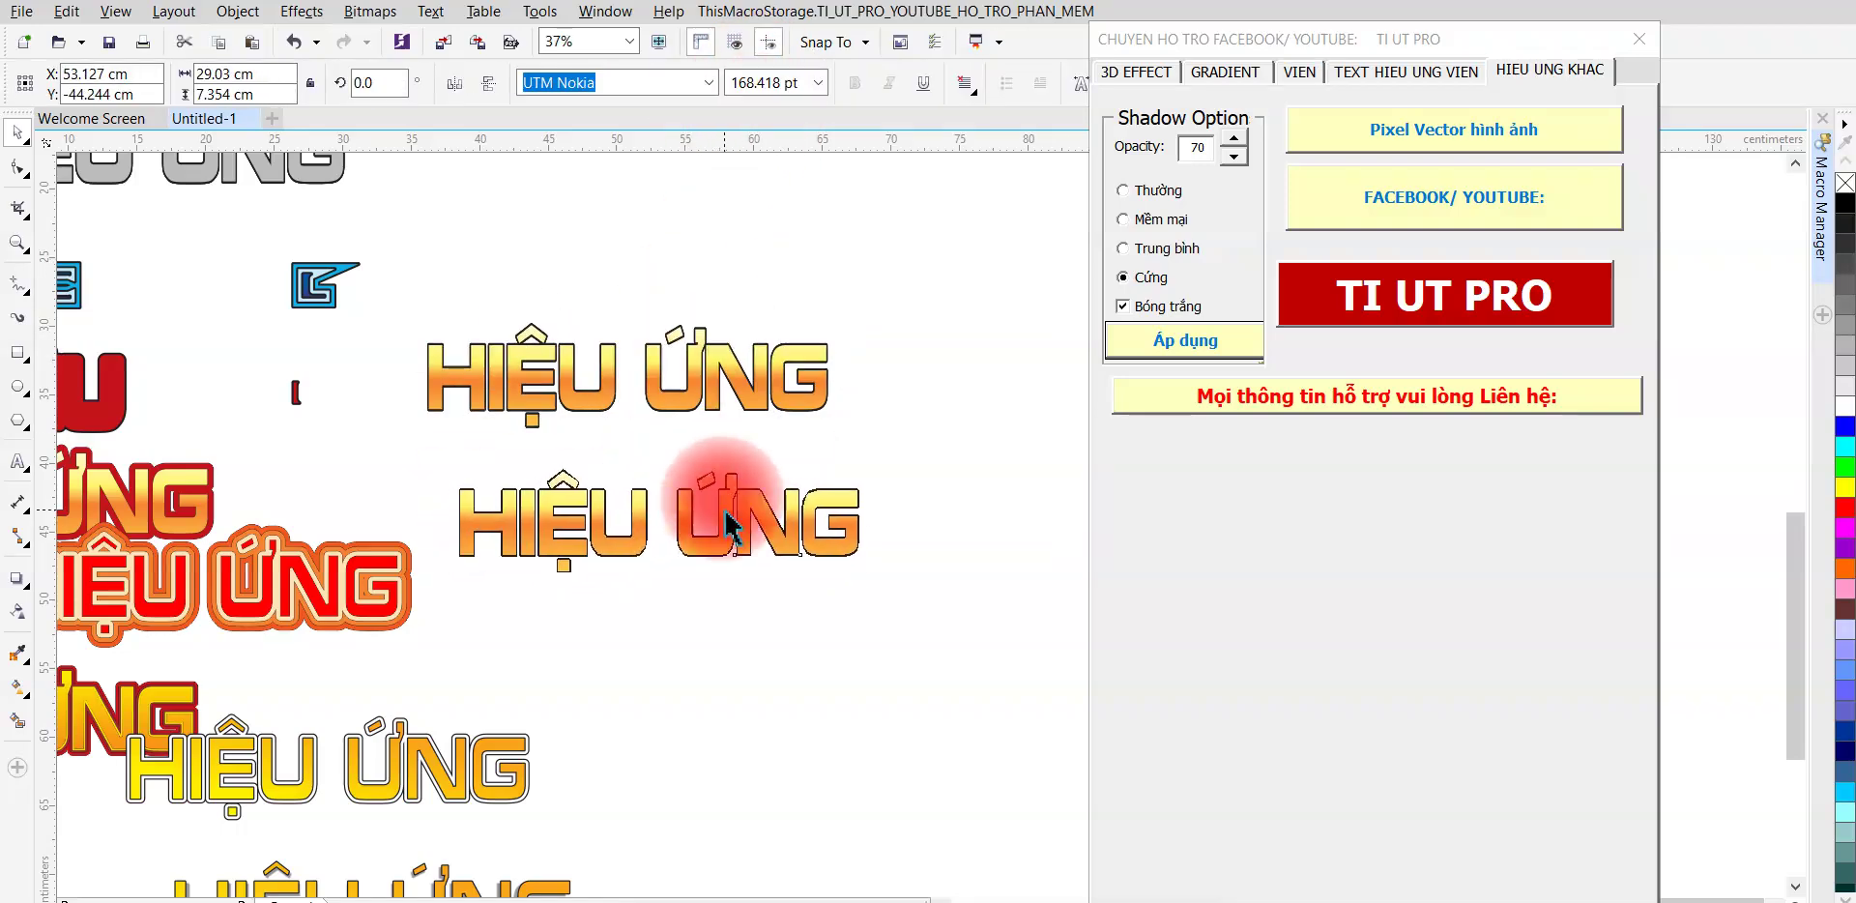
- Open the Pixel Vector converter and load the selected HIỆU ỨNG text as its source image
left_click(1406, 145)
left_click_drag(1529, 98, 886, 108)
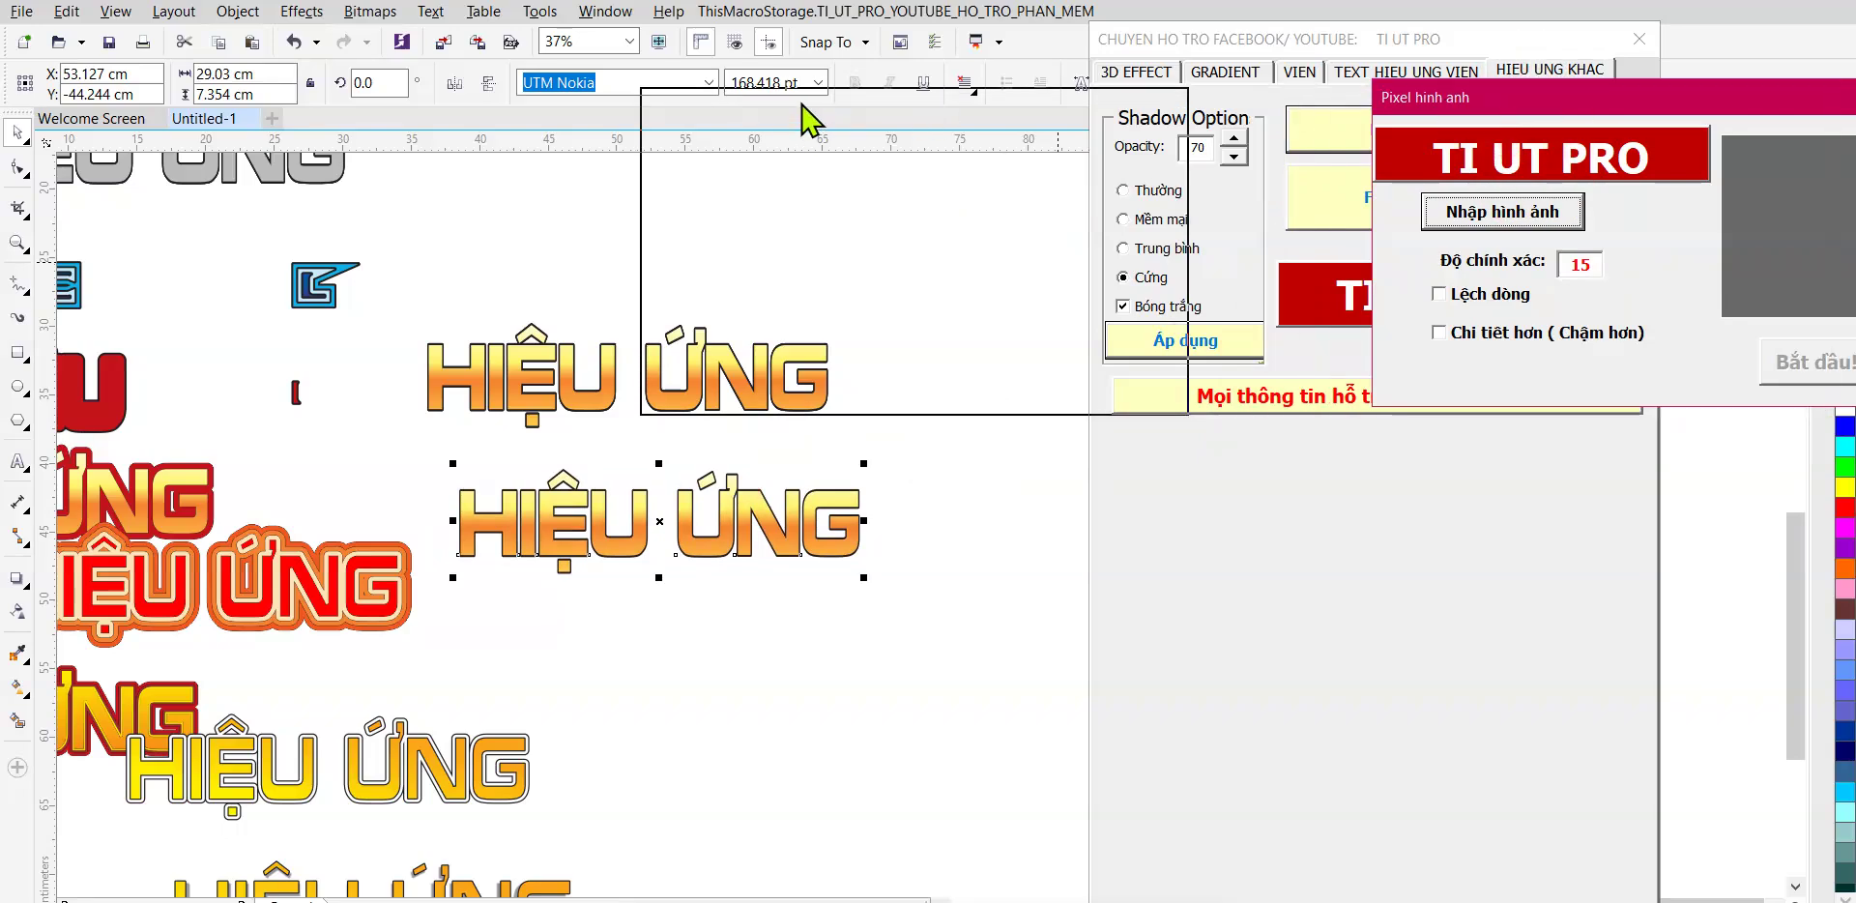
left_click_drag(996, 68, 1017, 62)
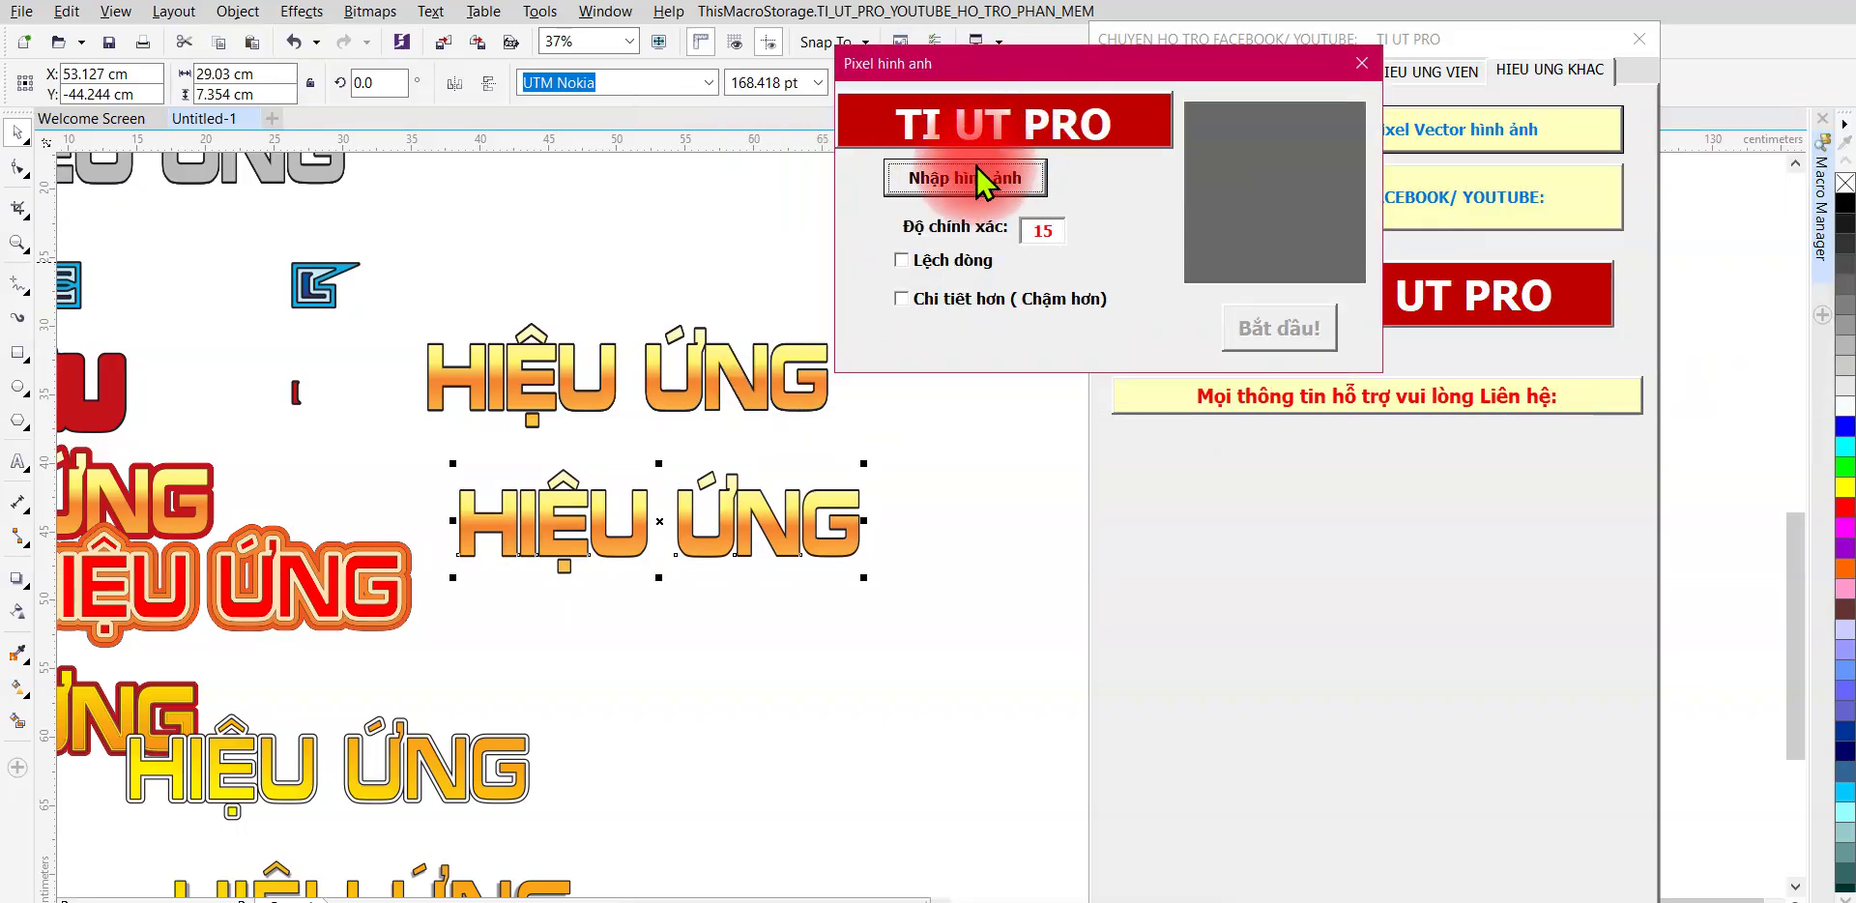
left_click(977, 170)
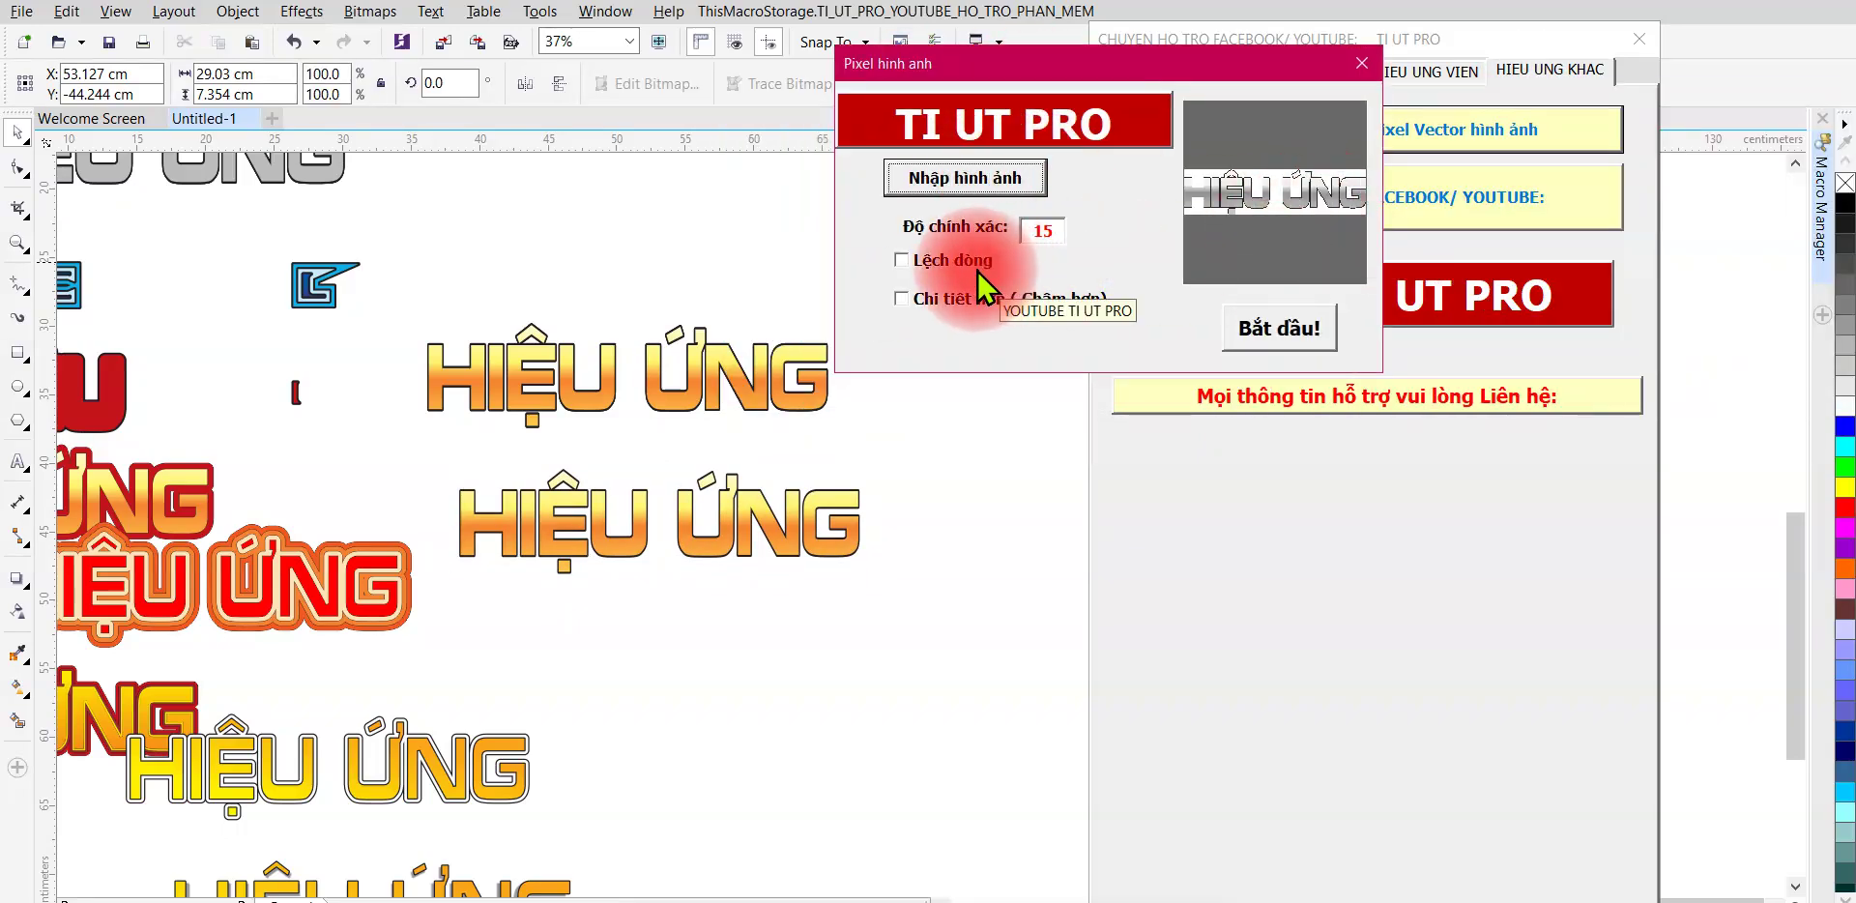
- Generate the dot pattern at precision 66 with offset rows and finer detail enabled
left_click(1049, 230)
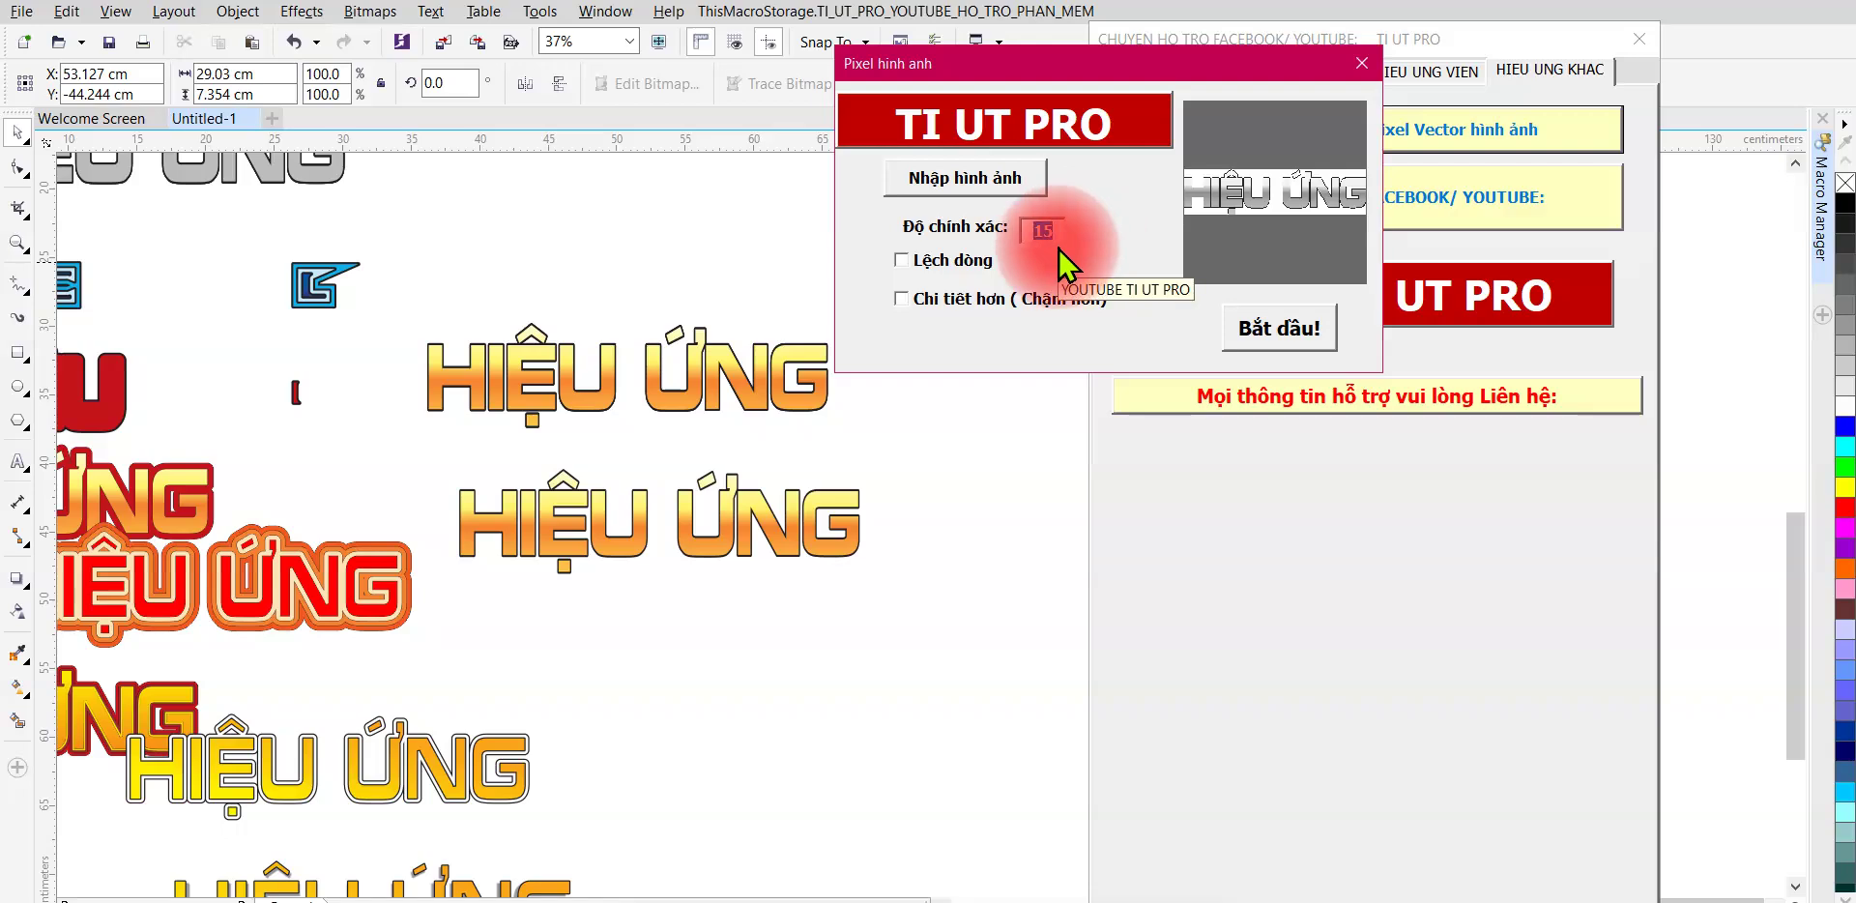
type("66")
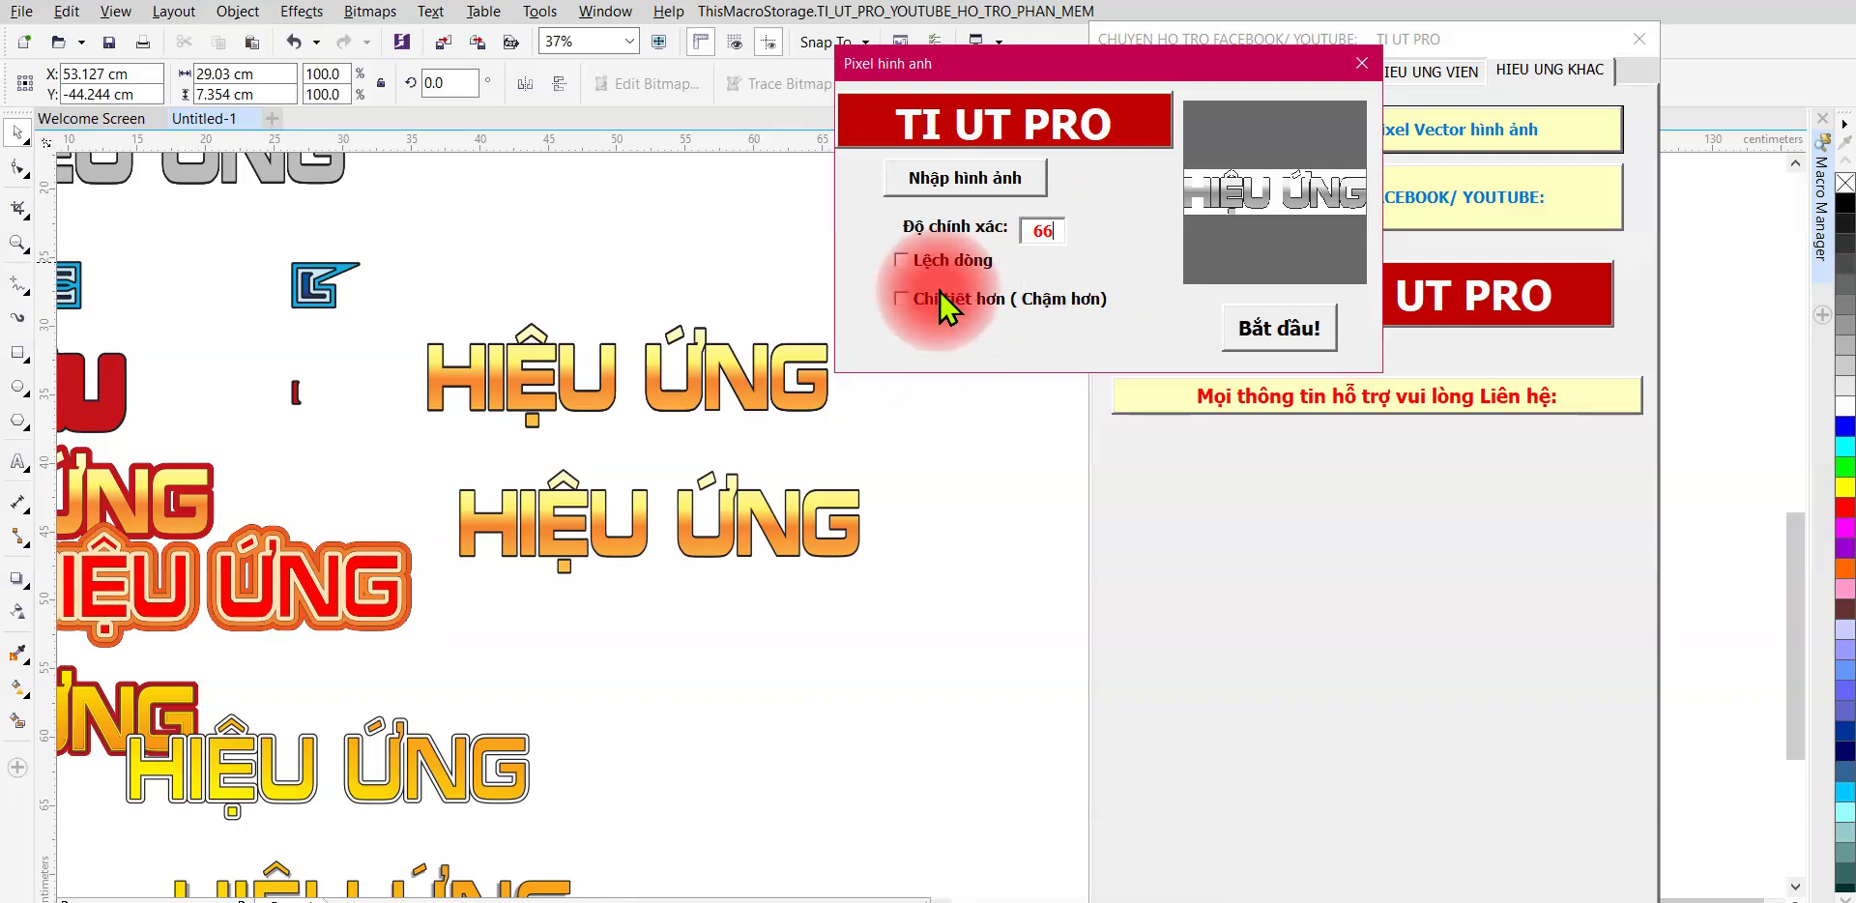
left_click(943, 301)
left_click(967, 255)
left_click(1248, 328)
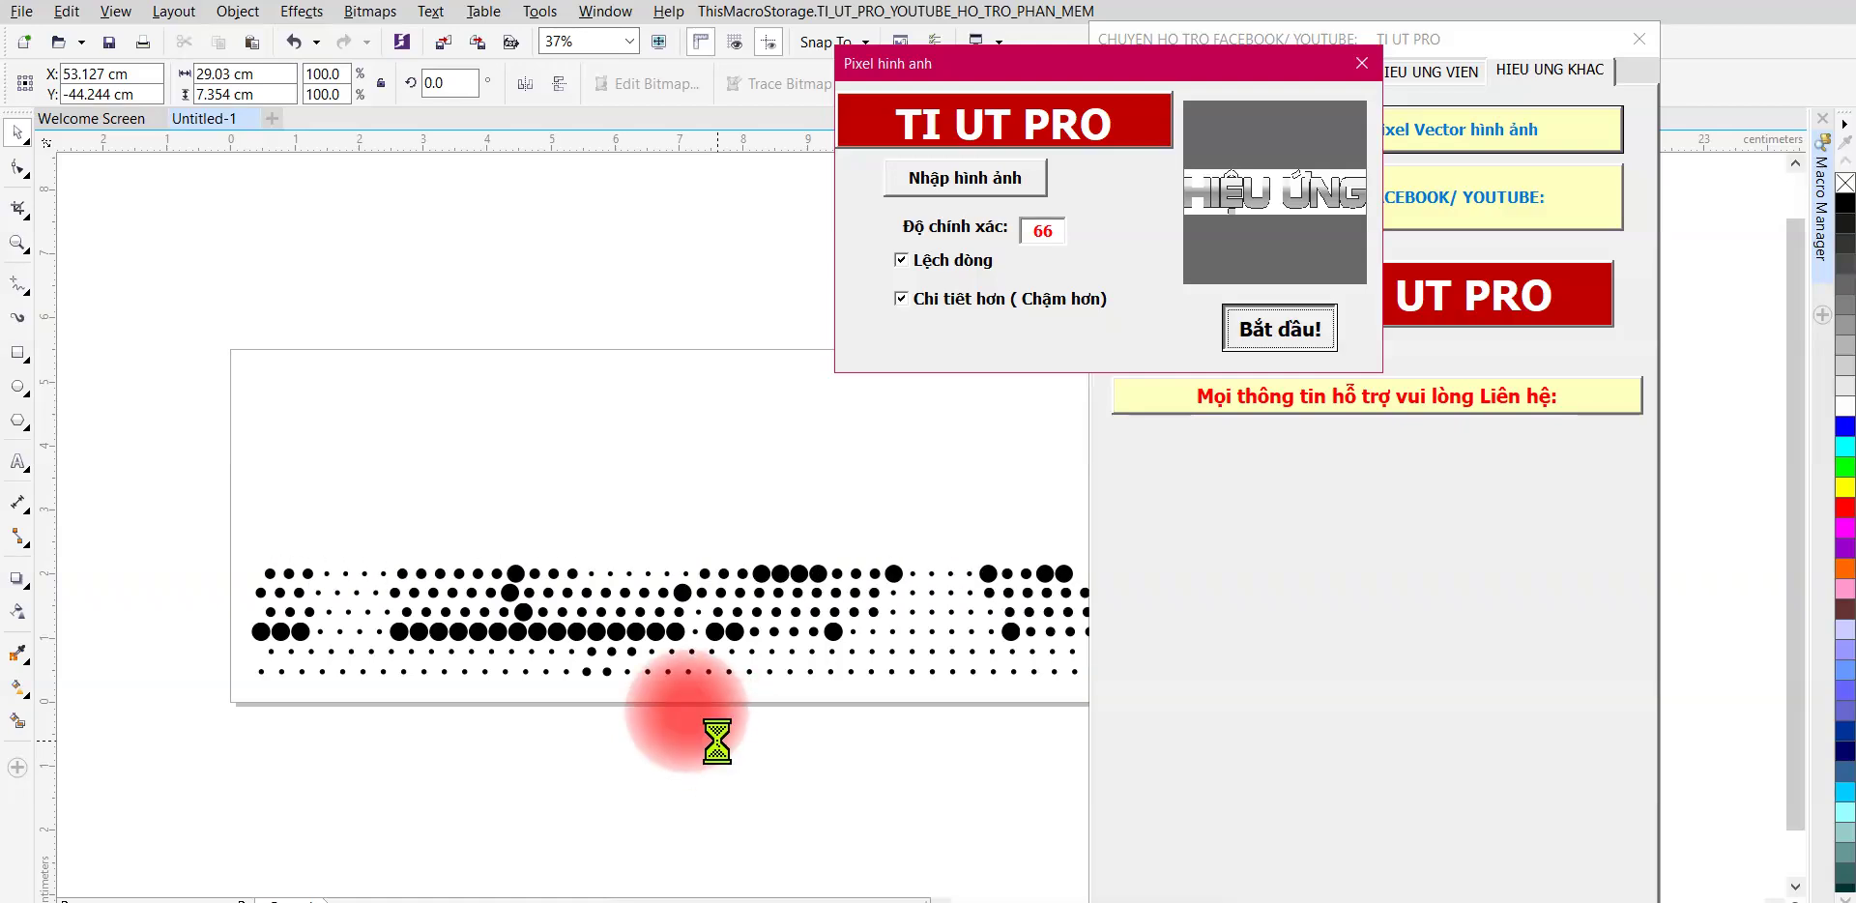
- Close the Pixel hinh anh converter and the macro docker, then dismiss the Visual Basic error 424
left_click(1177, 149)
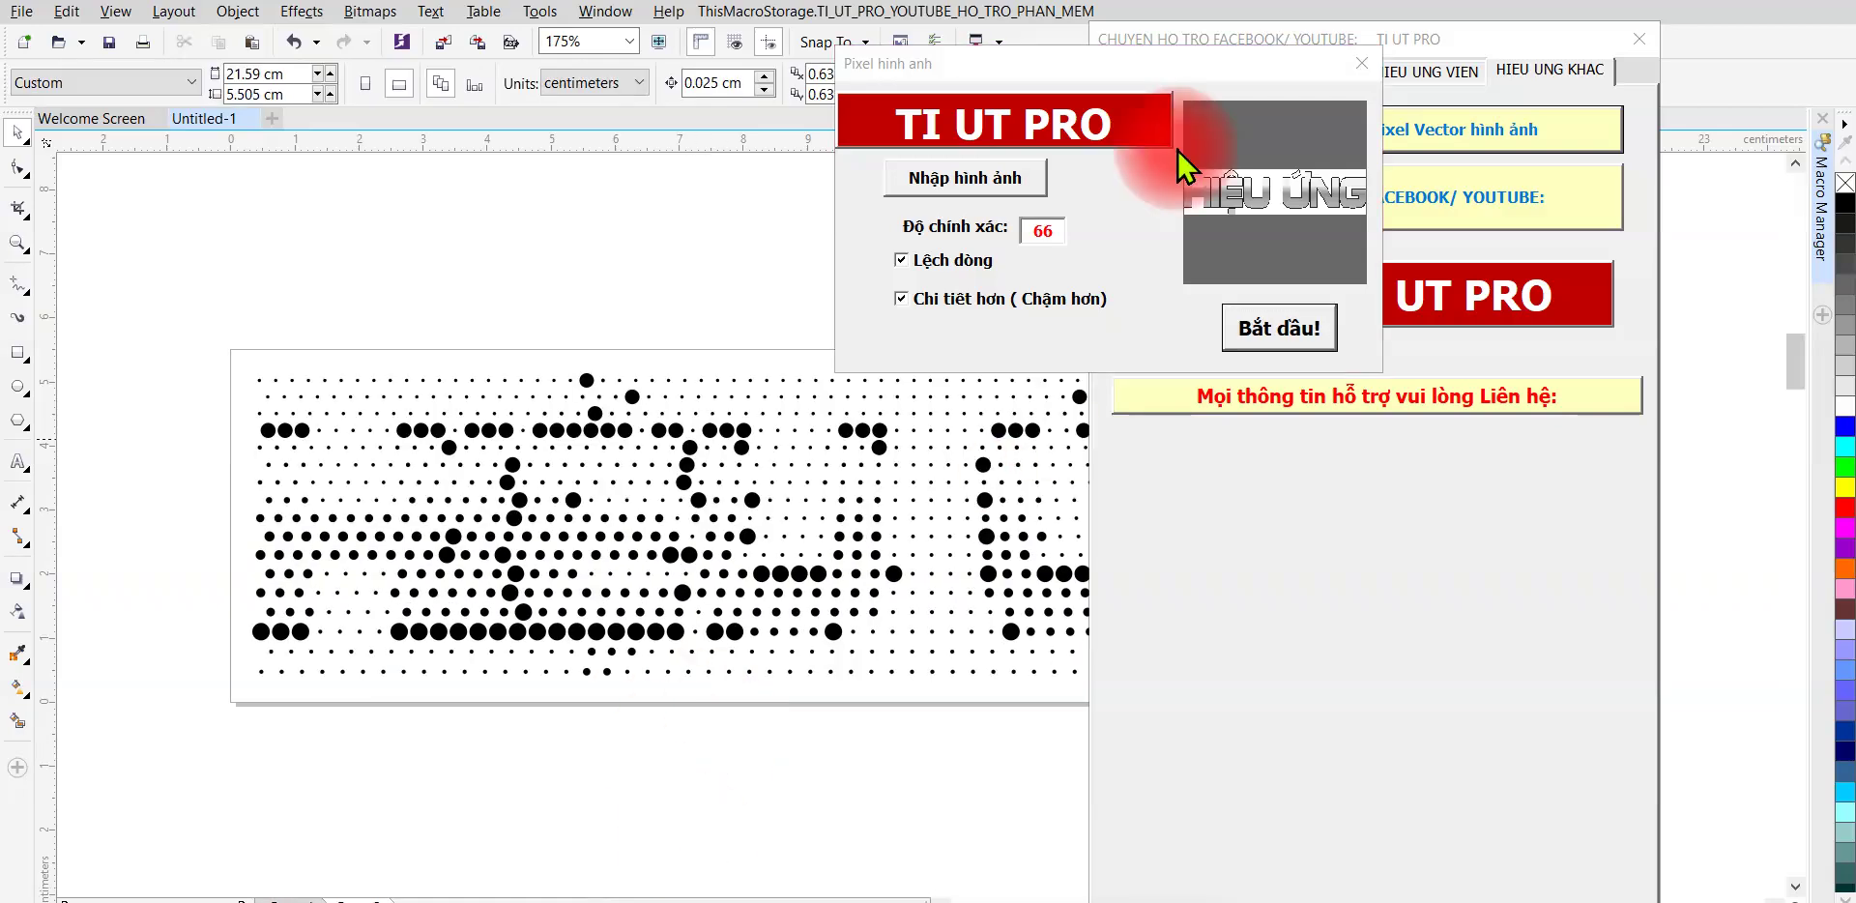
left_click_drag(1059, 87, 707, 176)
left_click(994, 160)
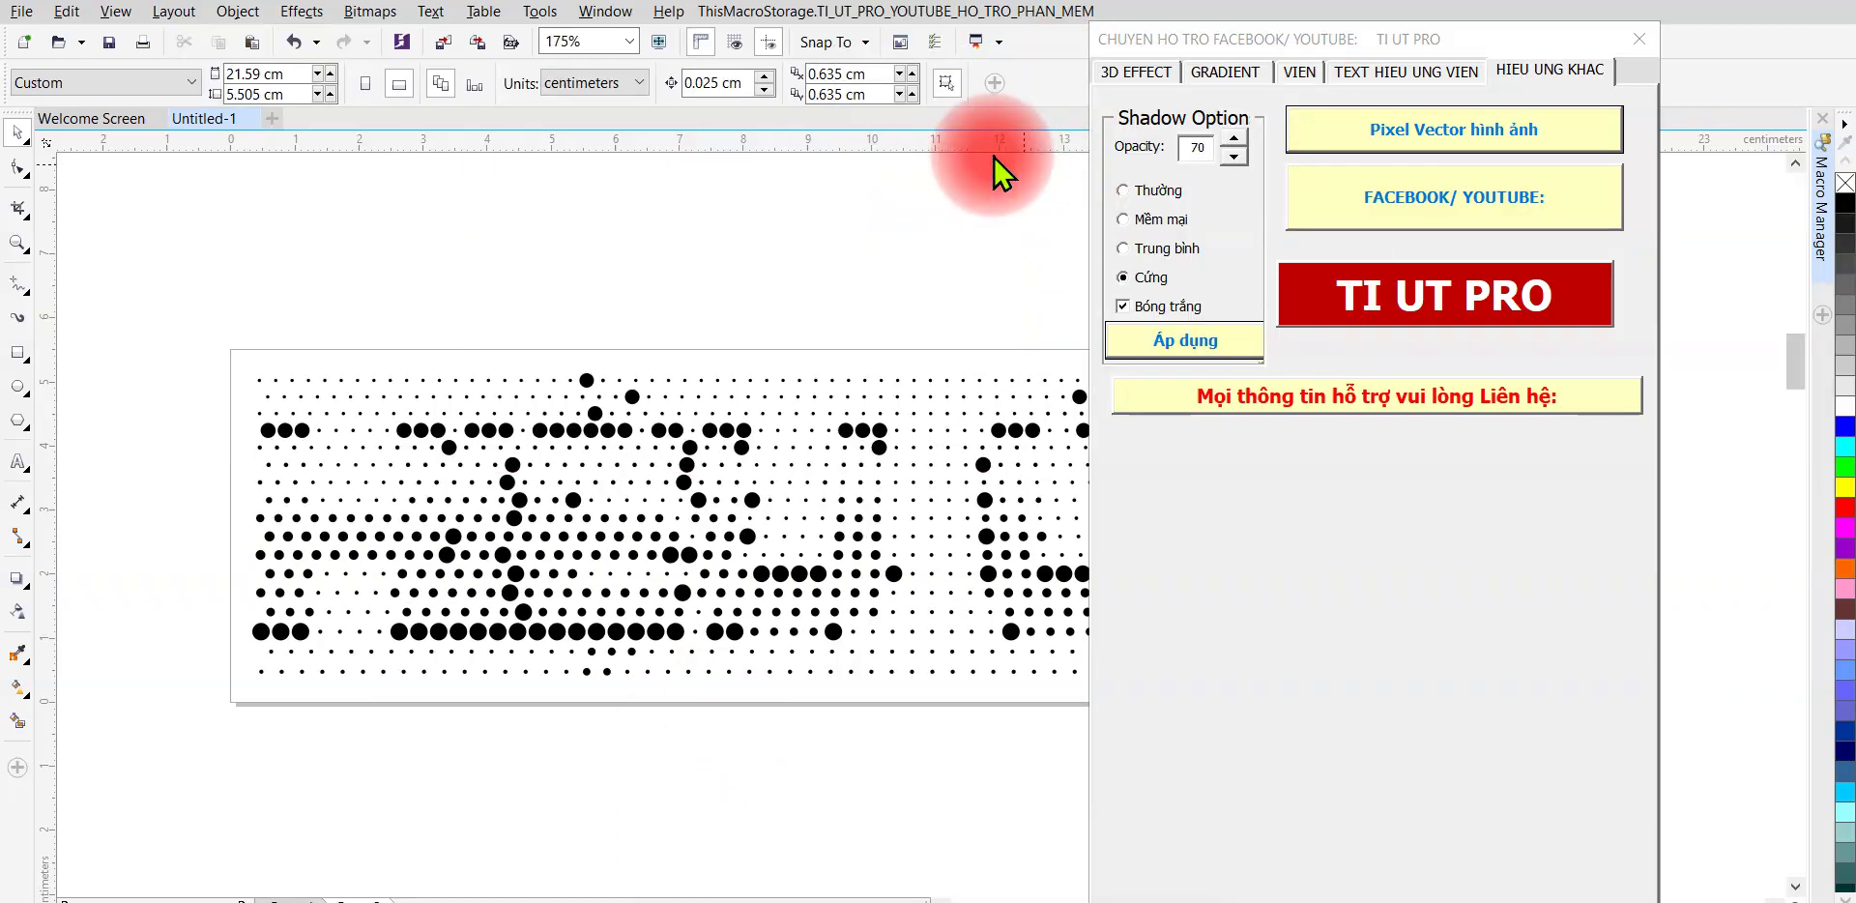
left_click(1638, 43)
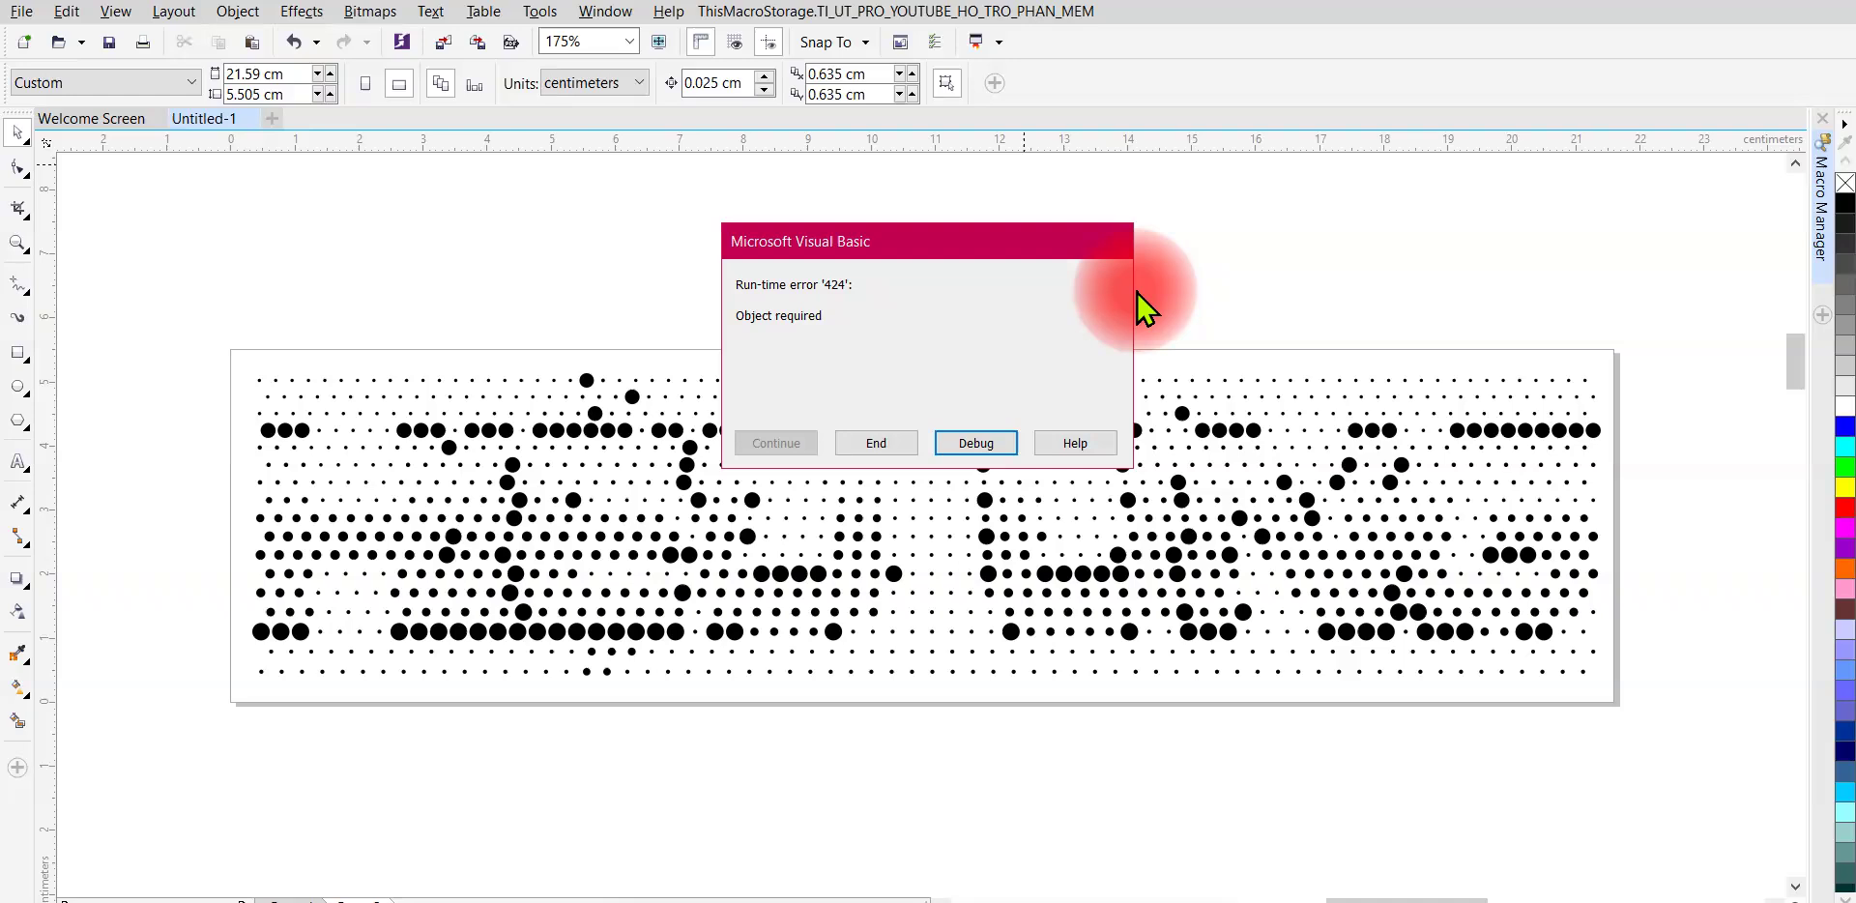
key("Escape")
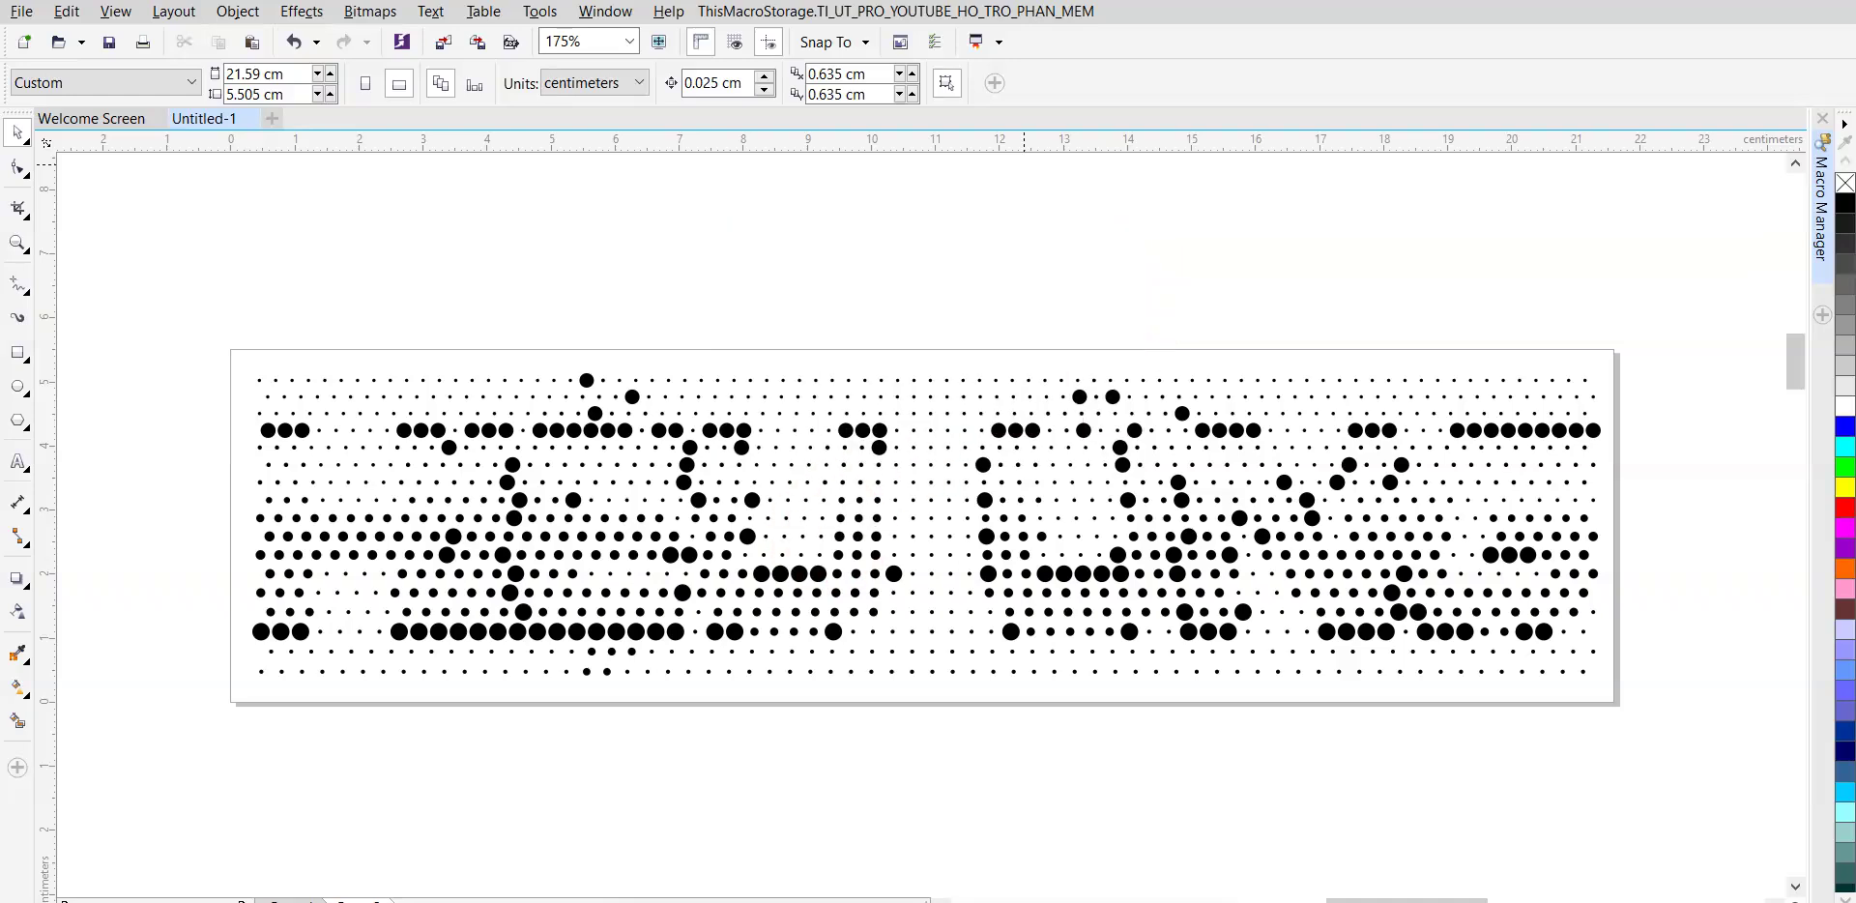